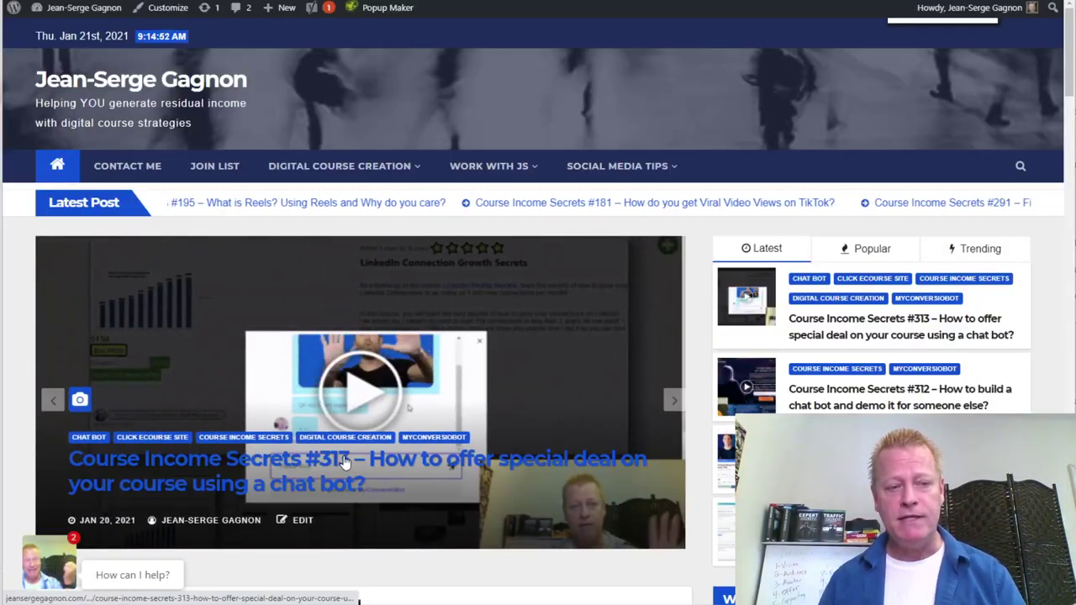
Look through the blog's posts, answer Sure to the chat bot's quick chat offer and close the chat.
scroll(345, 462, "down", 20)
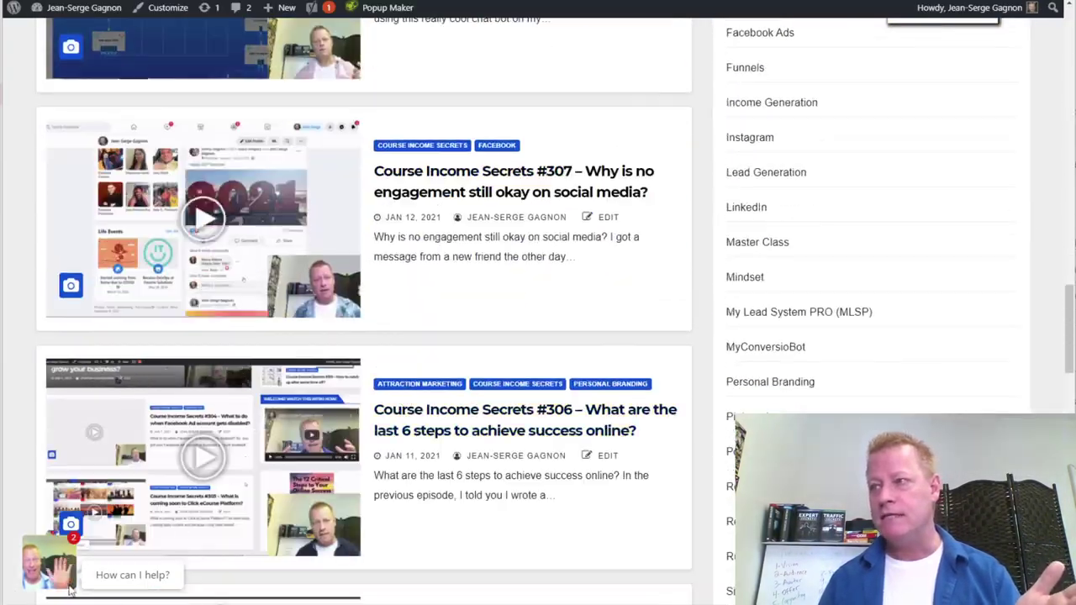
scroll(207, 517, "down", 4)
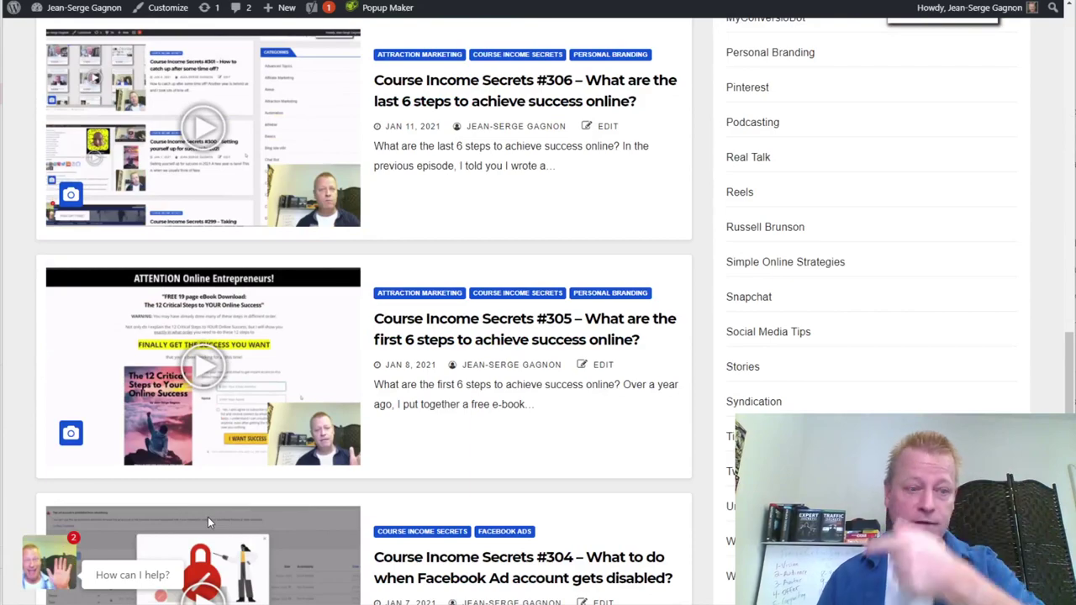
scroll(208, 517, "down", 3)
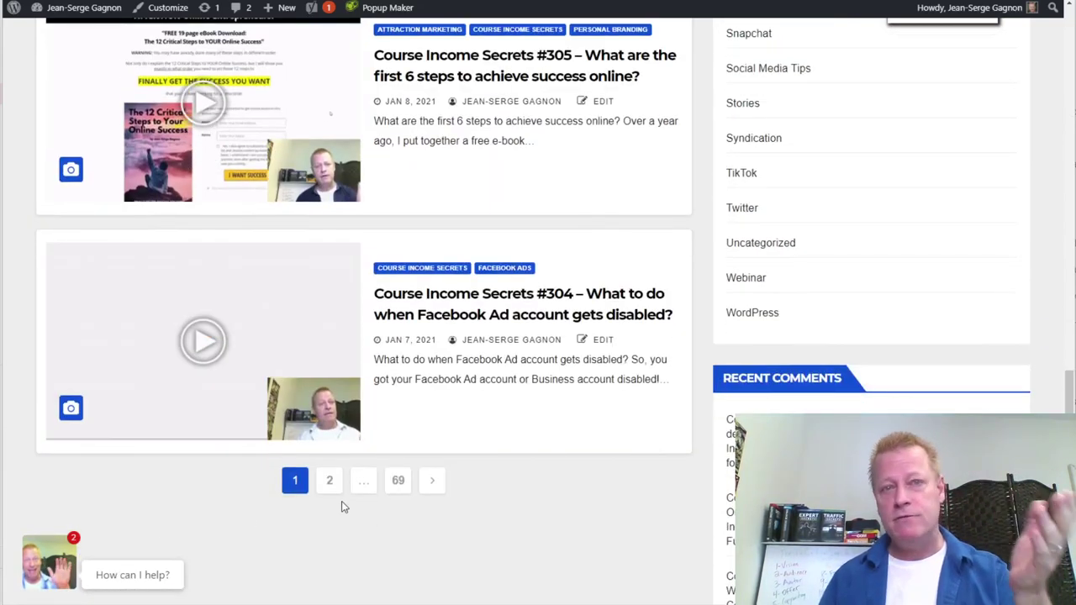
scroll(358, 526, "down", 2)
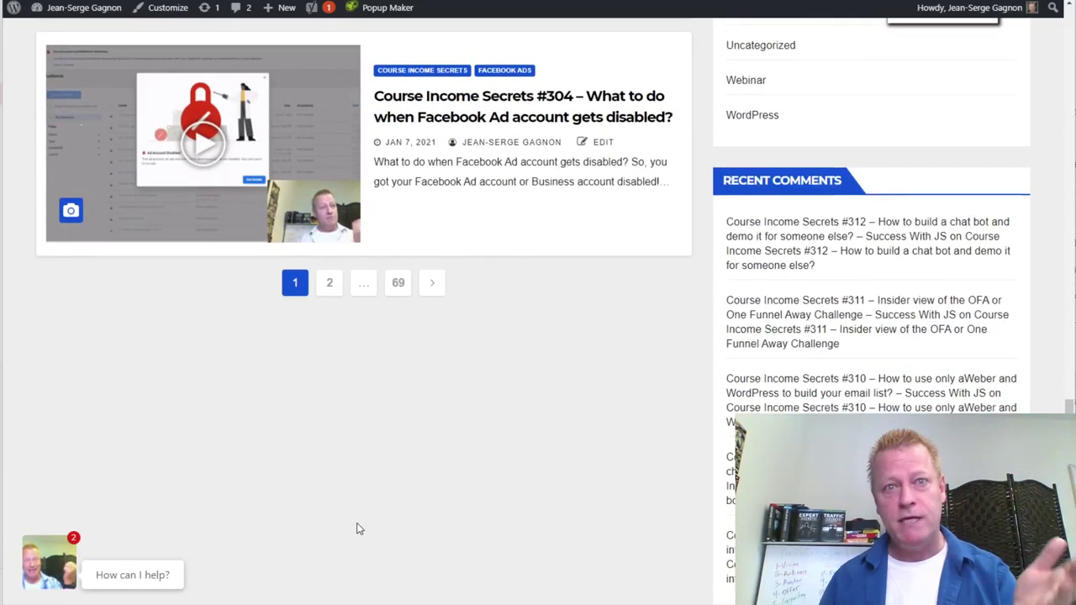
scroll(354, 528, "up", 15)
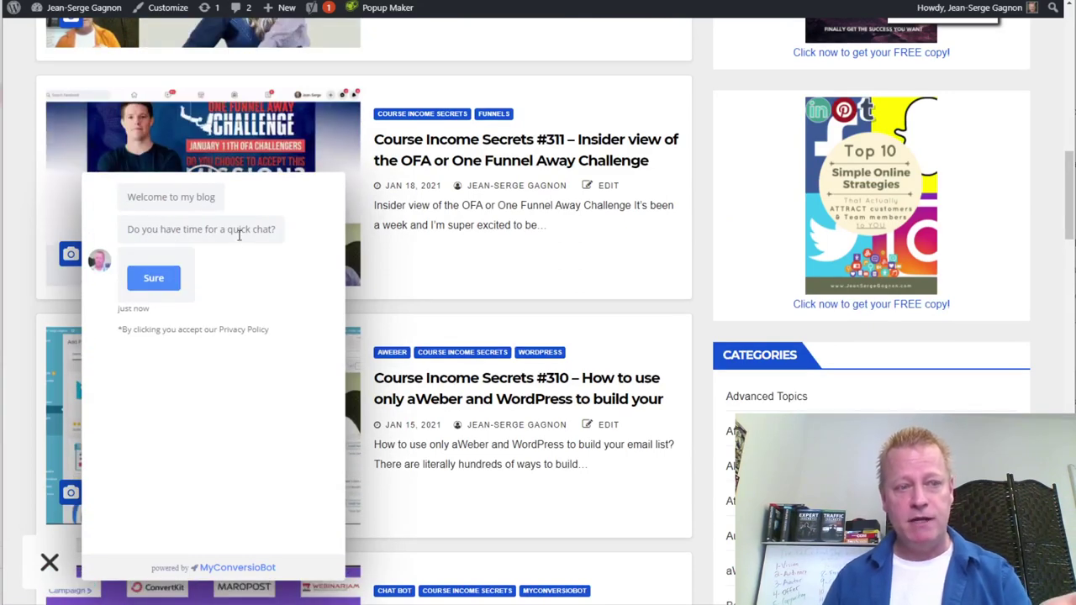
left_click(160, 279)
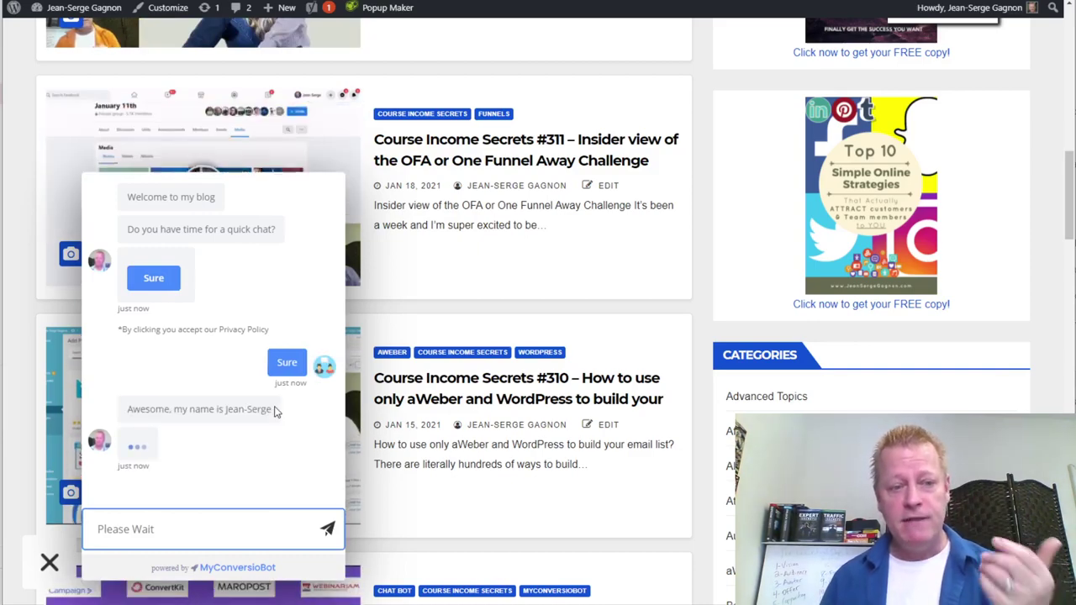
left_click(400, 512)
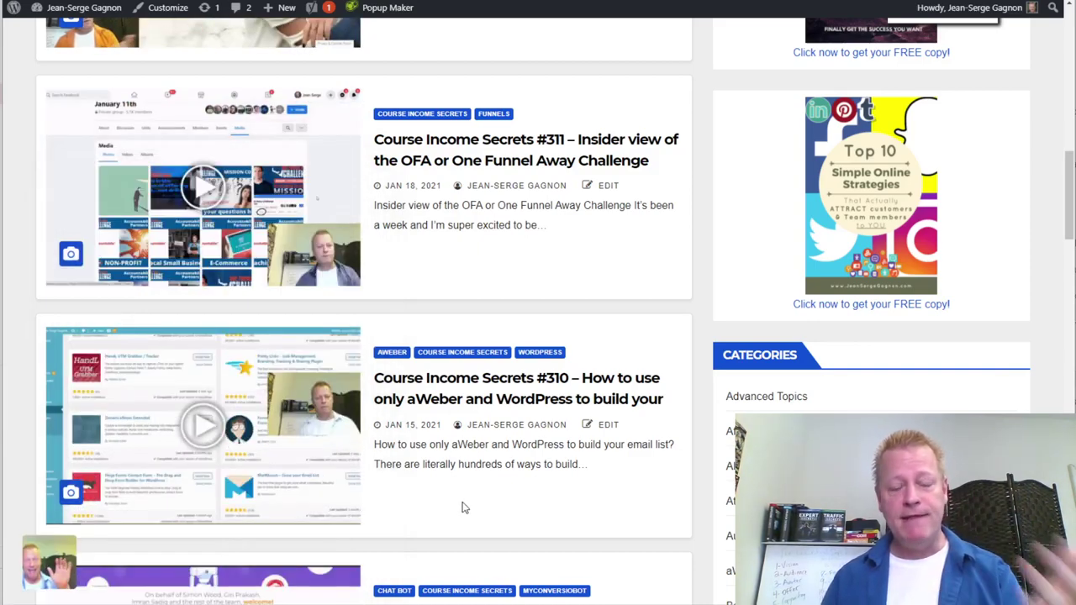
Return to the start of the blog's home page and dismiss the chat bot exit popup.
scroll(706, 475, "up", 2)
scroll(706, 475, "up", 10)
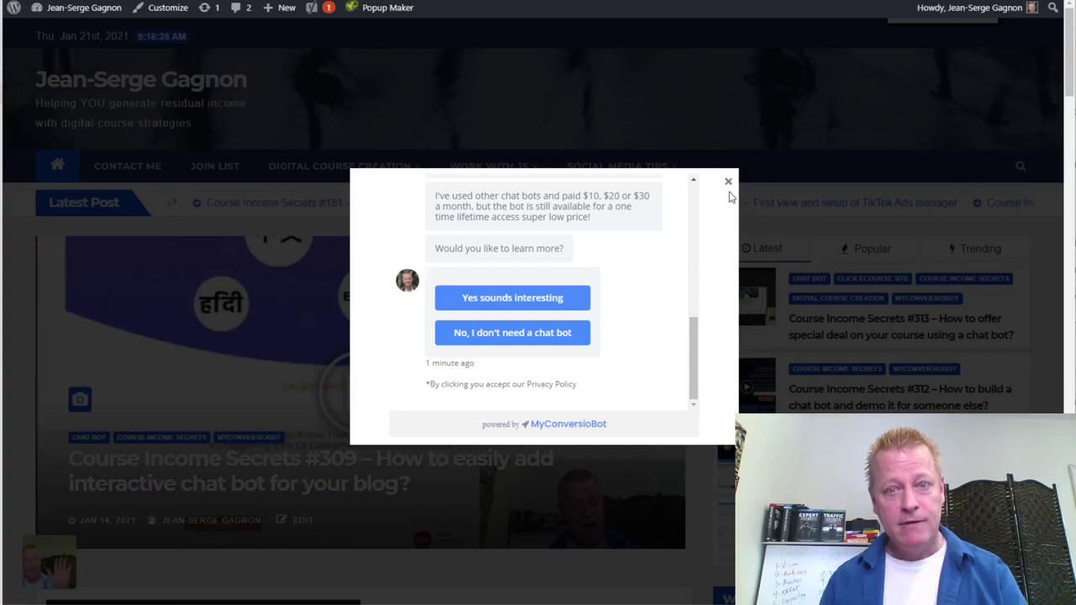
left_click(765, 234)
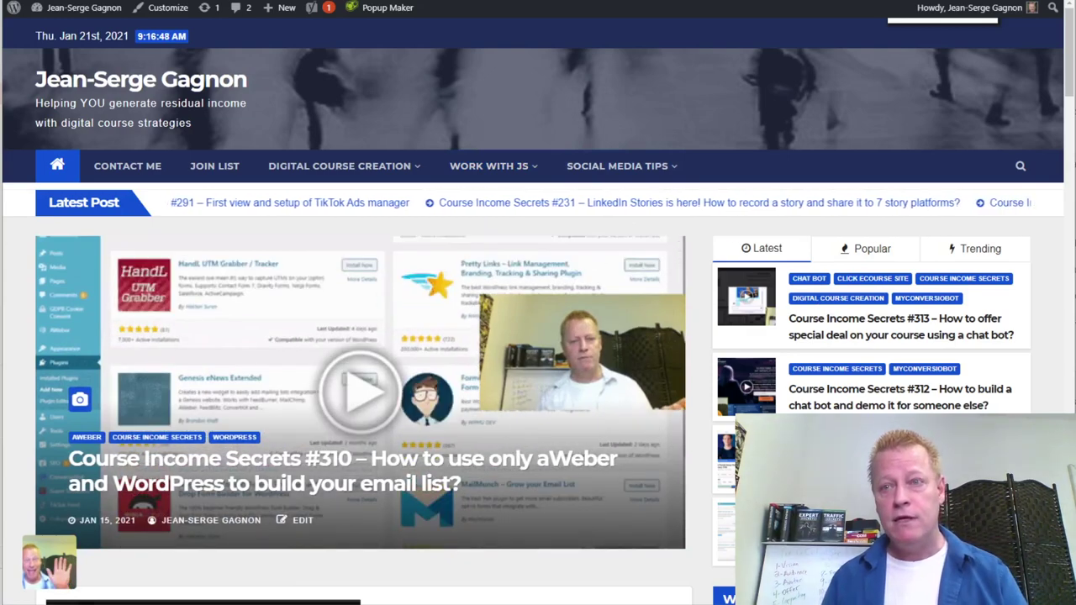
left_click(1060, 2)
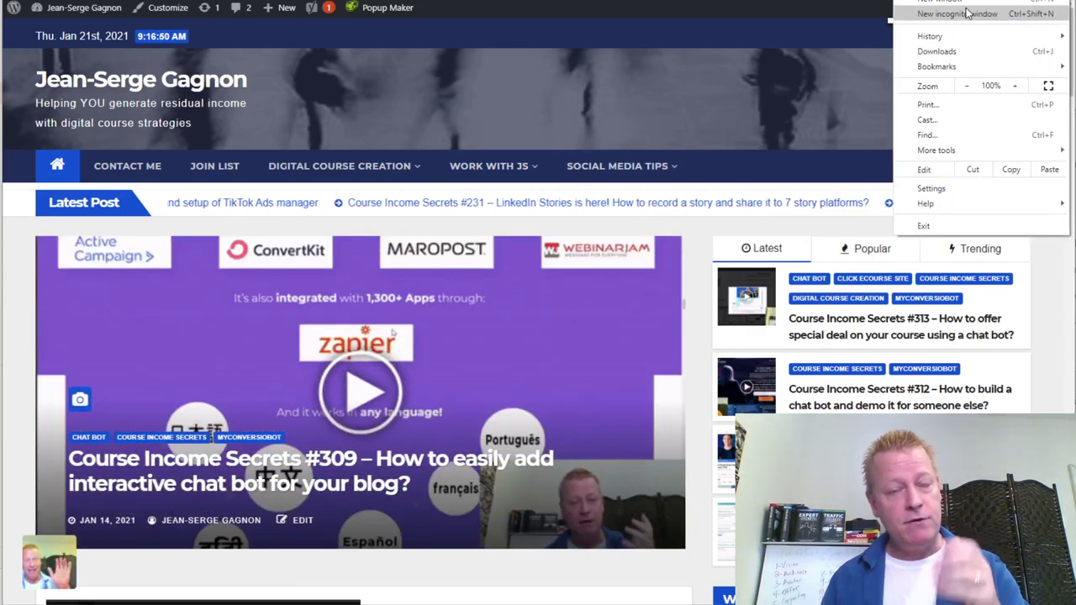
left_click(636, 192)
scroll(621, 194, "down", 8)
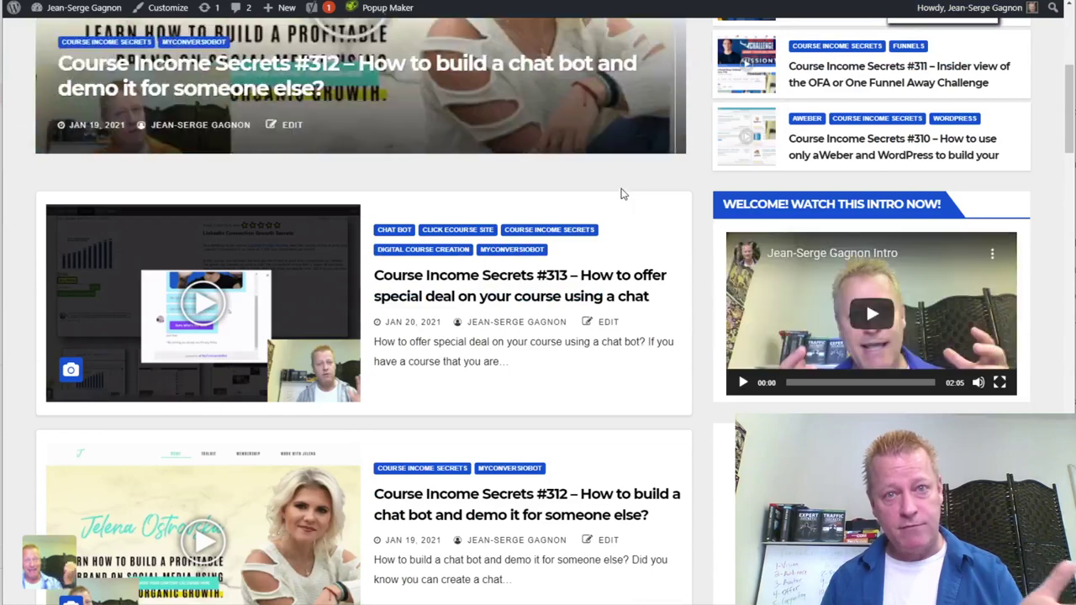
scroll(622, 193, "up", 8)
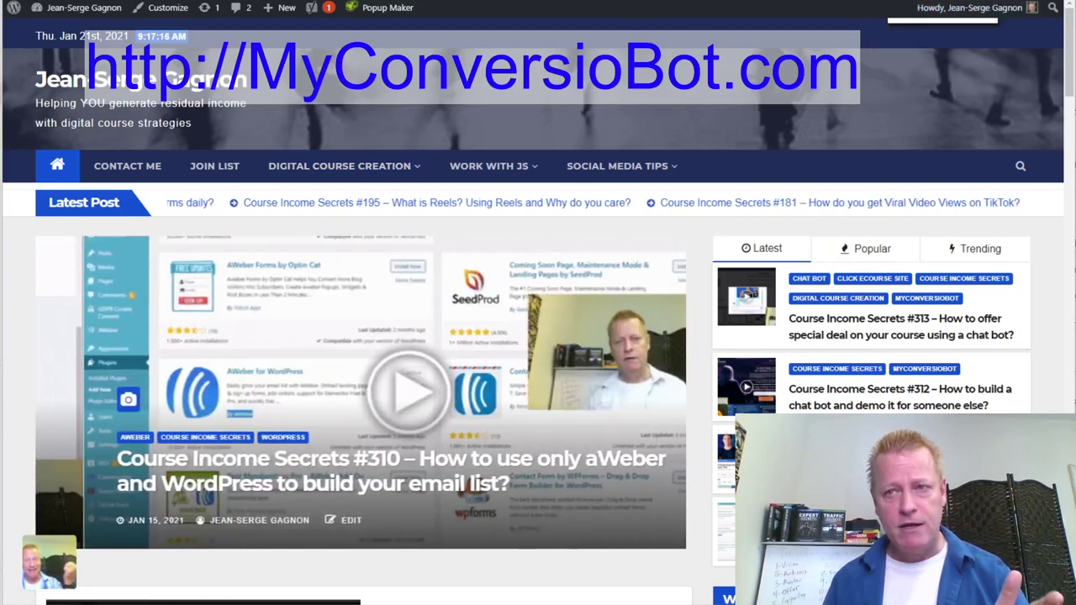
Open an incognito window and load MyConversioBot.com.
key("alt+f")
left_click(941, 19)
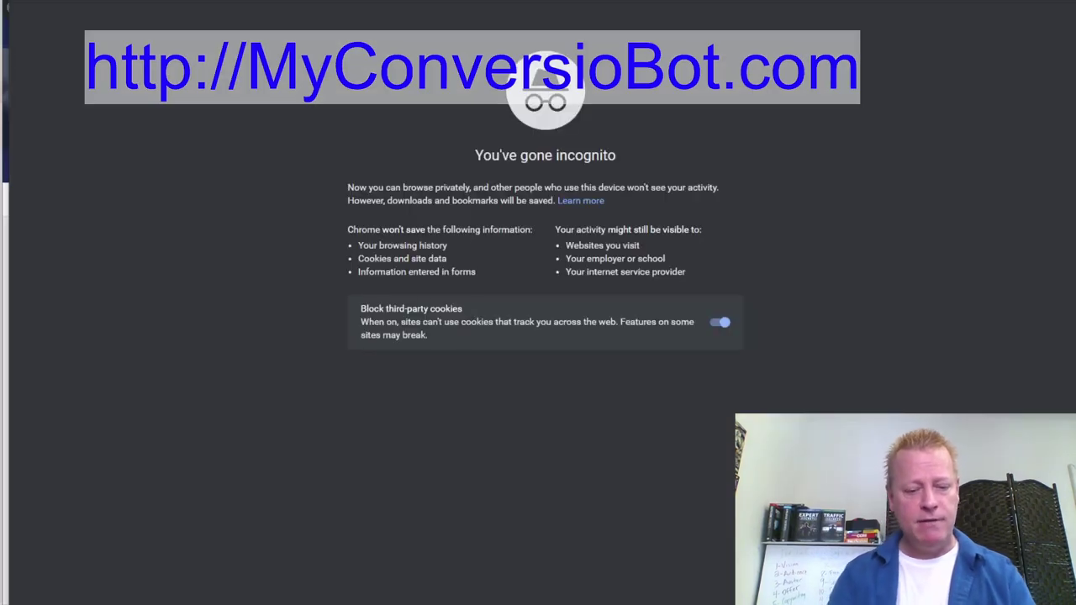
type("mycon")
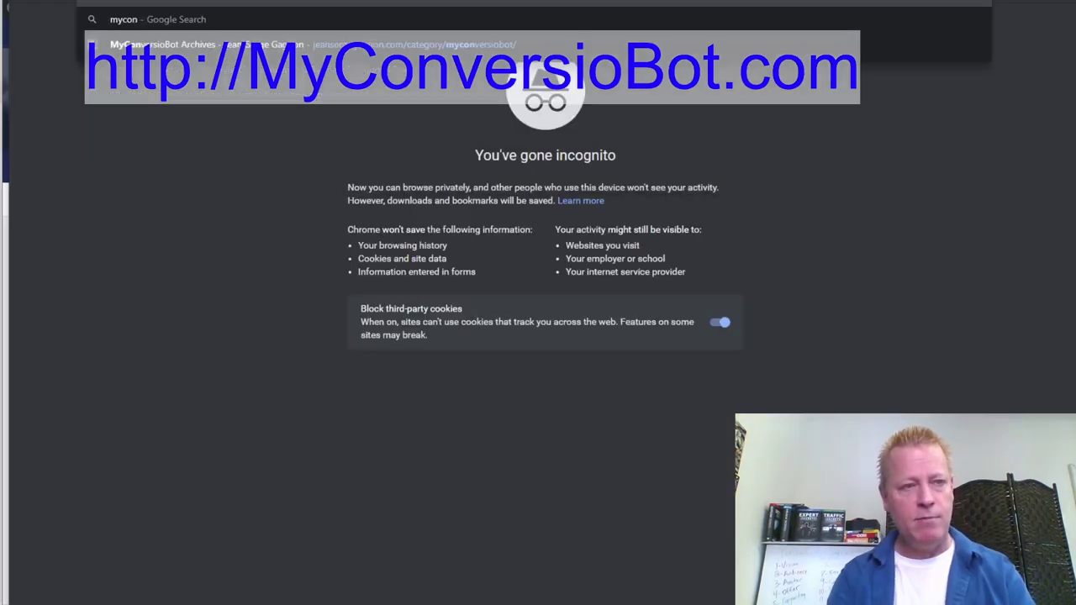
key("Return")
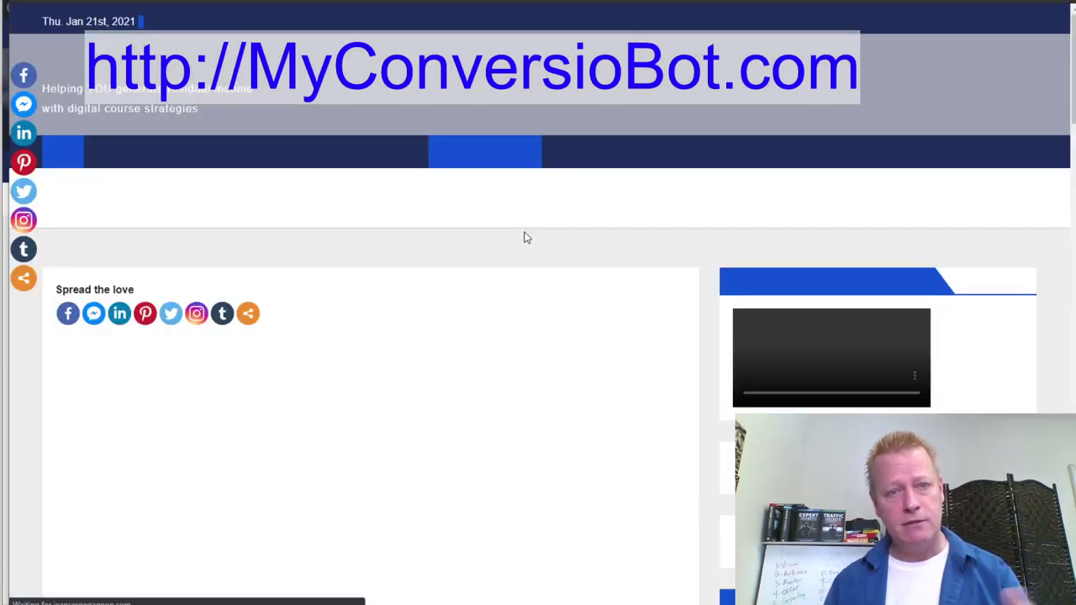
Review the My Conversio Bot page's product, setup help and feature sections, and the ConversioBot PRO checkout page.
scroll(541, 257, "down", 2)
scroll(542, 258, "down", 1)
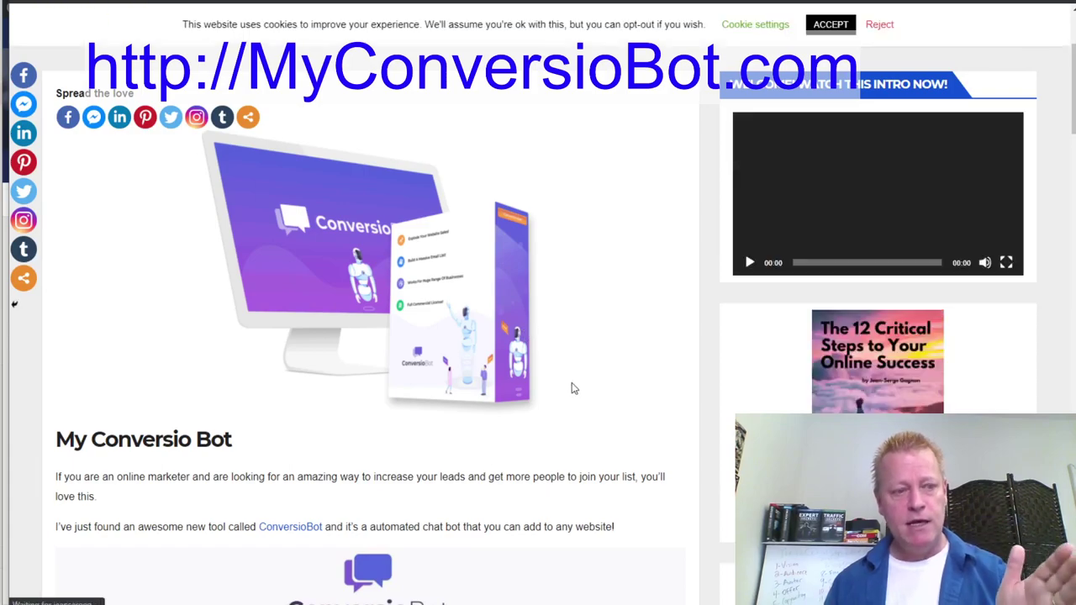
scroll(574, 388, "down", 2)
scroll(589, 400, "down", 8)
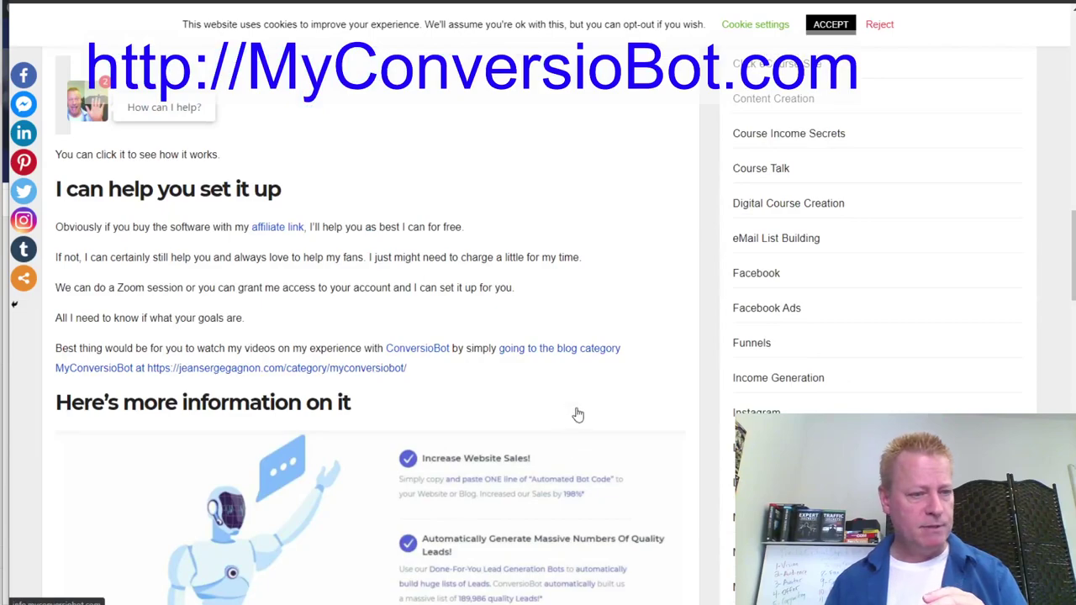
scroll(578, 415, "down", 14)
scroll(584, 460, "up", 3)
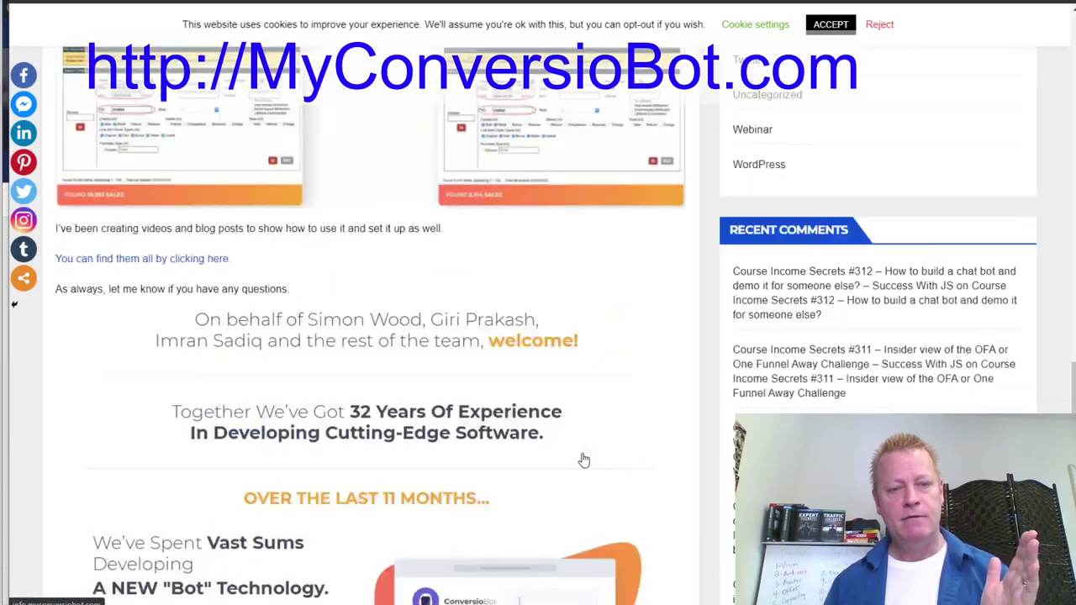
scroll(584, 460, "up", 10)
scroll(567, 452, "up", 5)
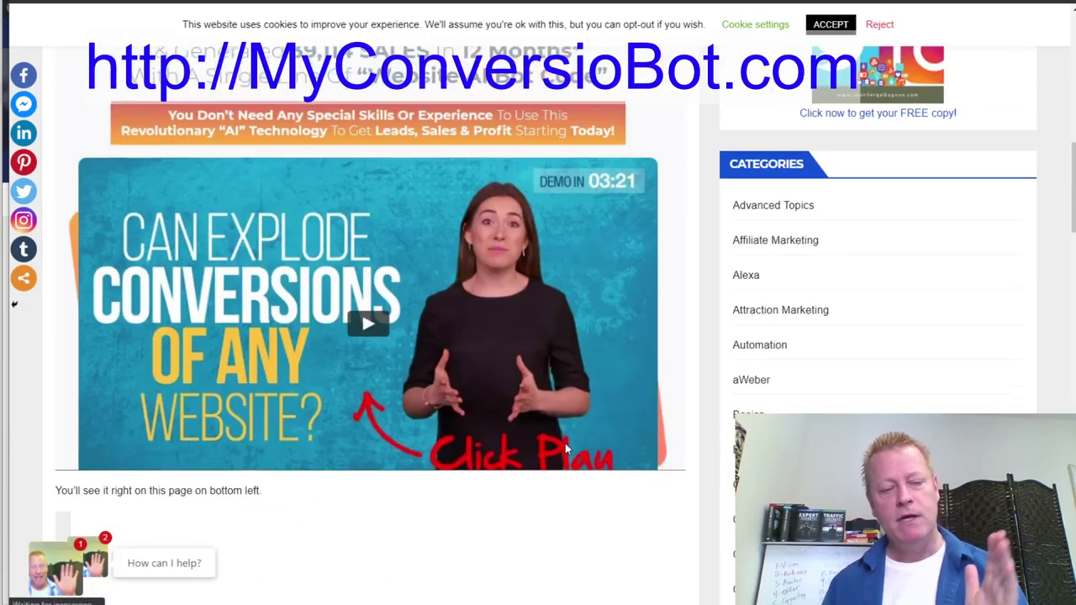
scroll(571, 440, "down", 4)
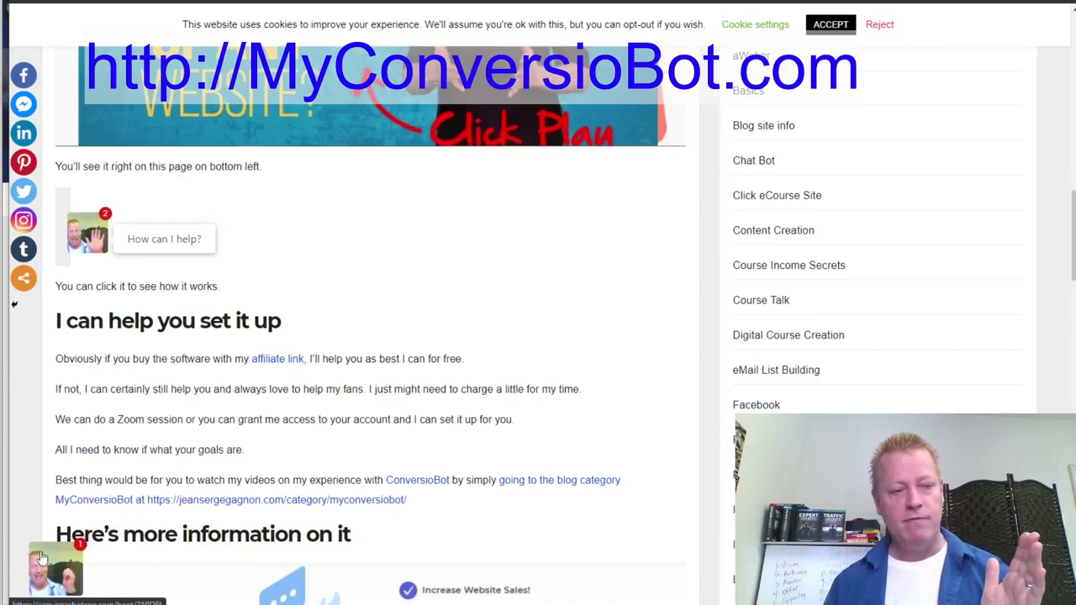
scroll(496, 518, "up", 15)
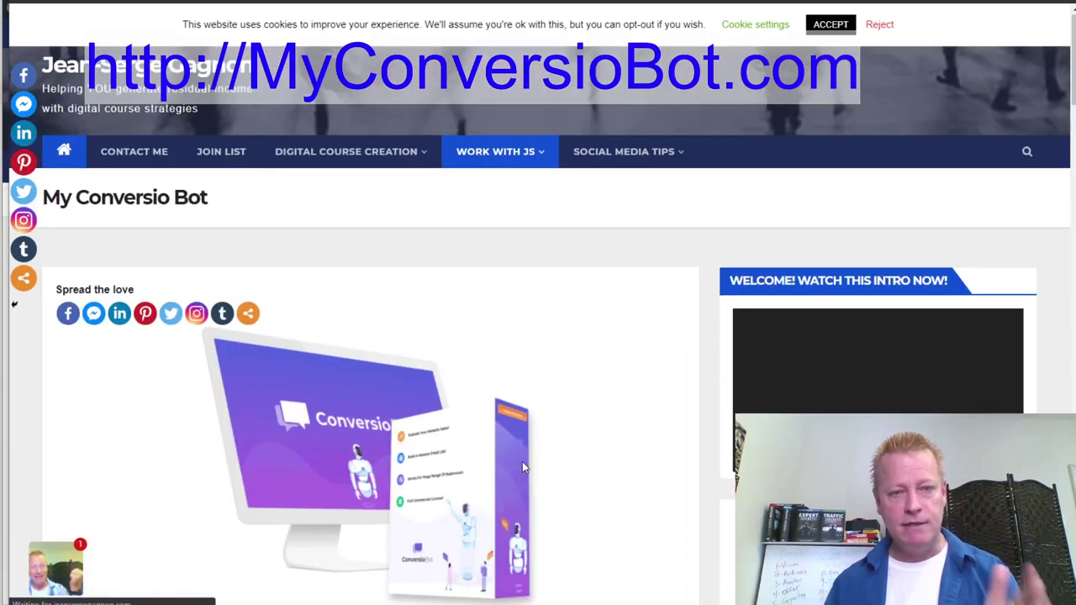
scroll(522, 461, "down", 3)
scroll(539, 458, "down", 15)
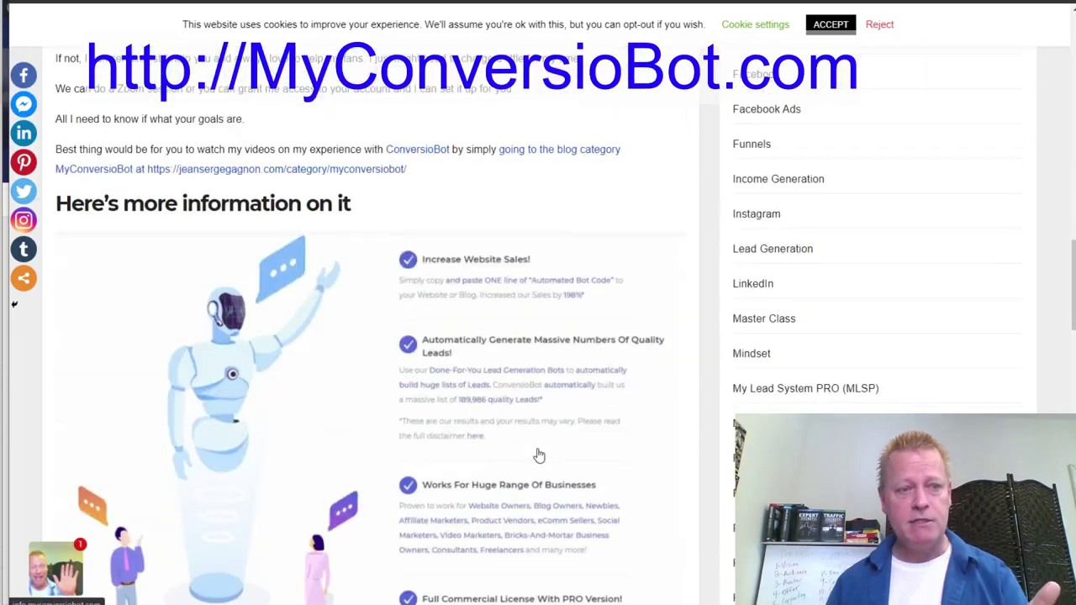
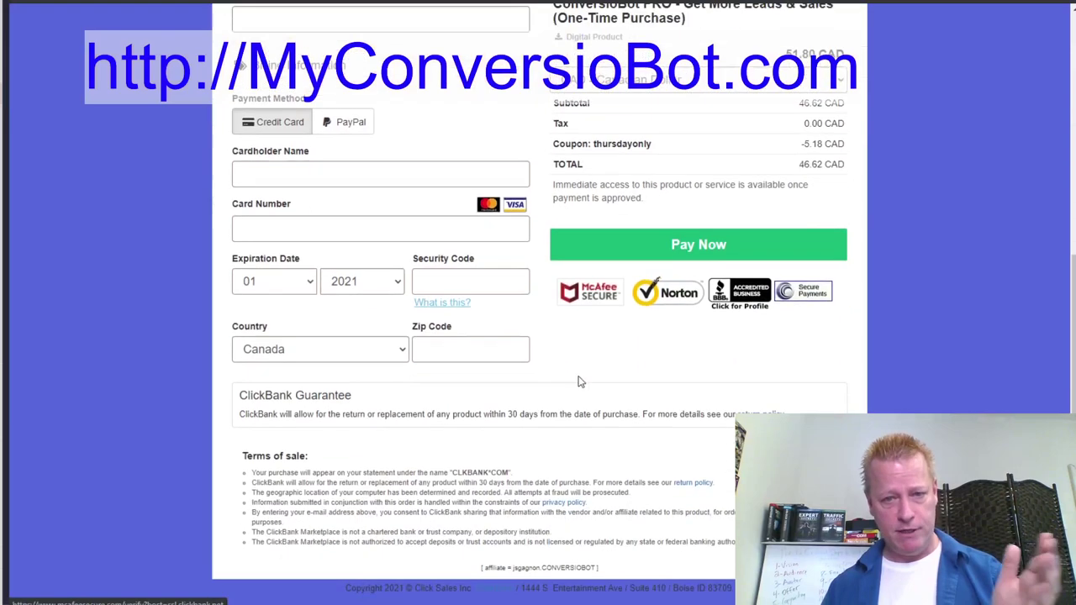
scroll(566, 383, "up", 4)
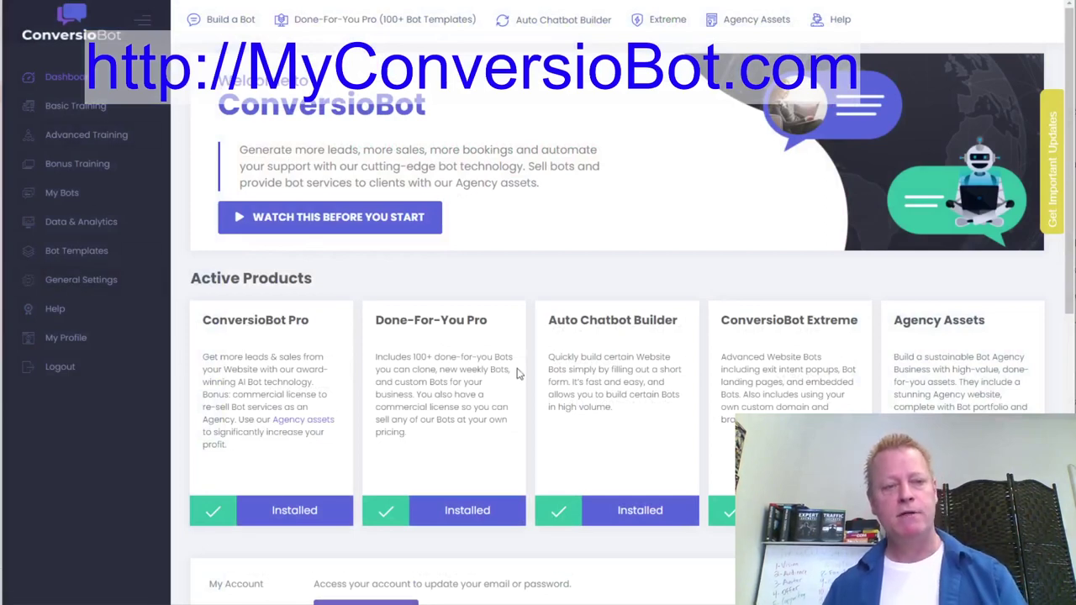
Examine the Active Products on the ConversioBot dashboard, highlighting details of ConversioBot Pro, ConversioBot Extreme, Auto Chatbot Builder, Done-For-You Pro and Agency Assets.
left_click(249, 321)
left_click(269, 417, "shift")
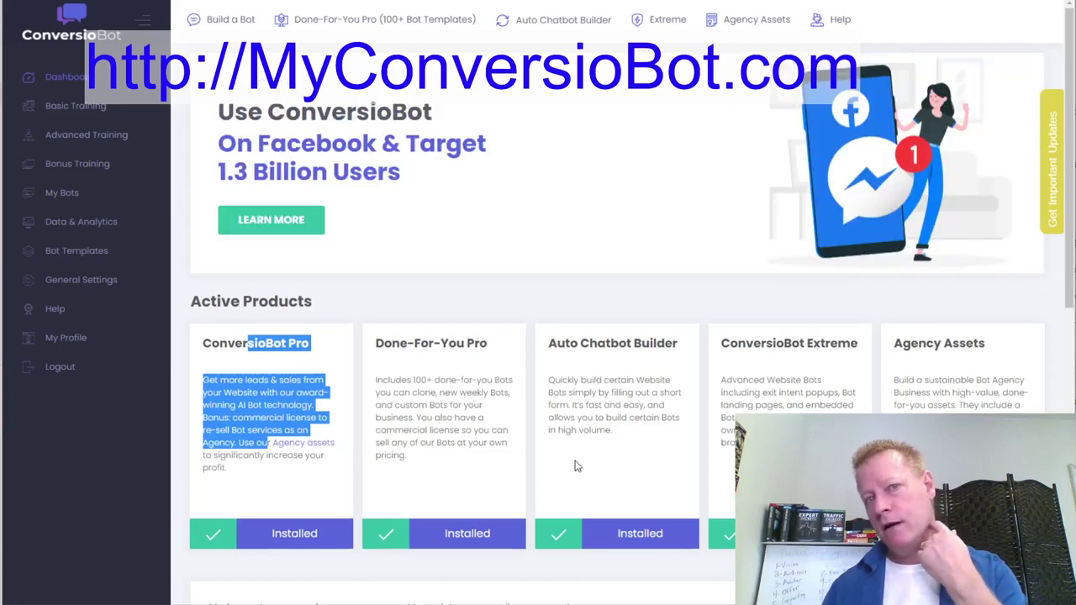
scroll(681, 383, "down", 4)
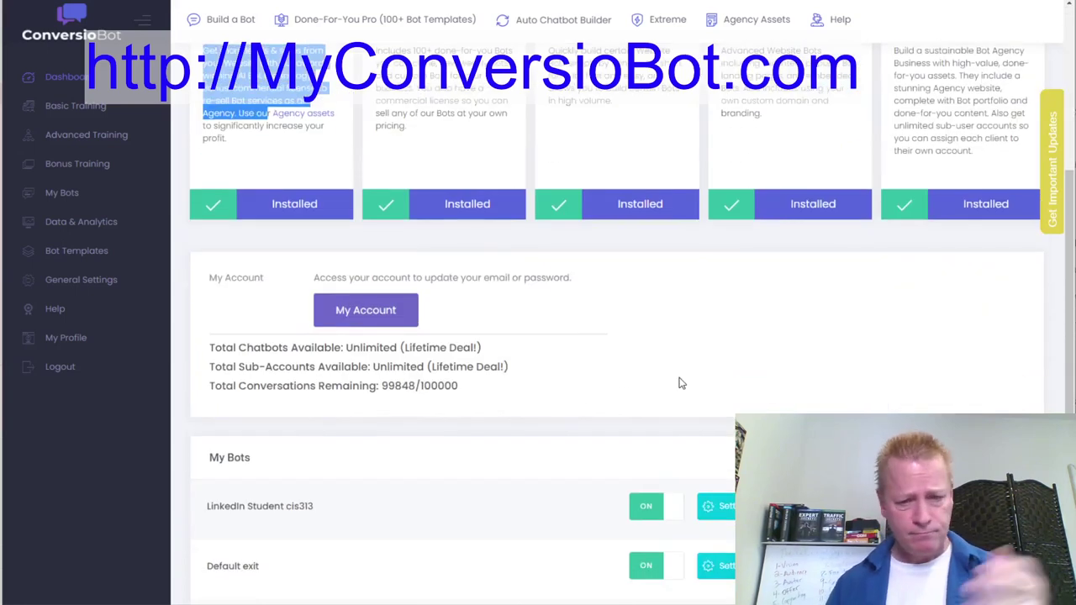
scroll(583, 236, "up", 3)
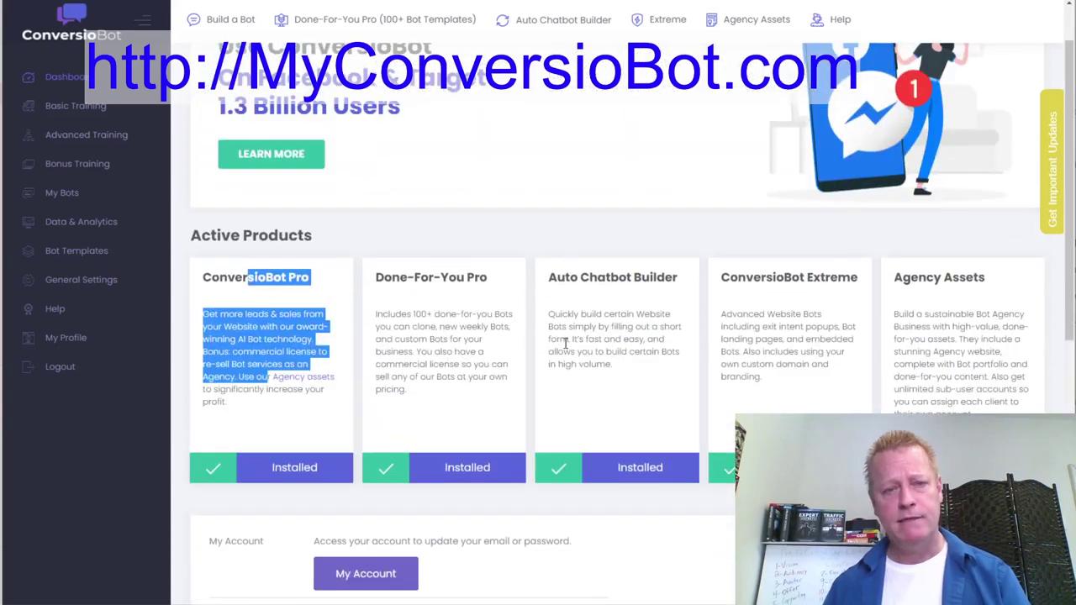
left_click_drag(753, 278, 856, 279)
left_click(780, 347)
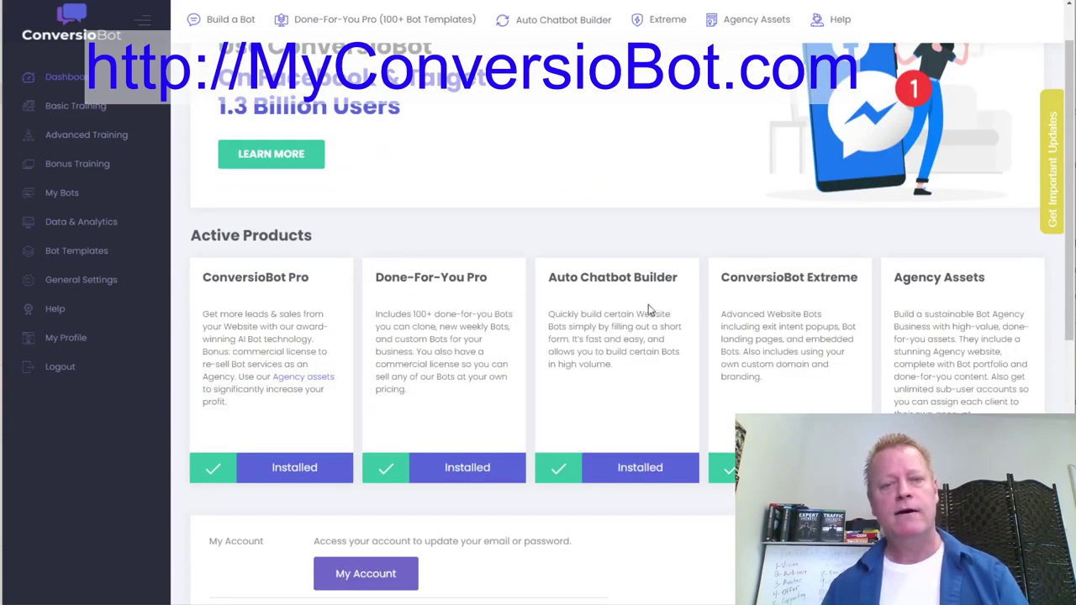
left_click_drag(573, 279, 676, 276)
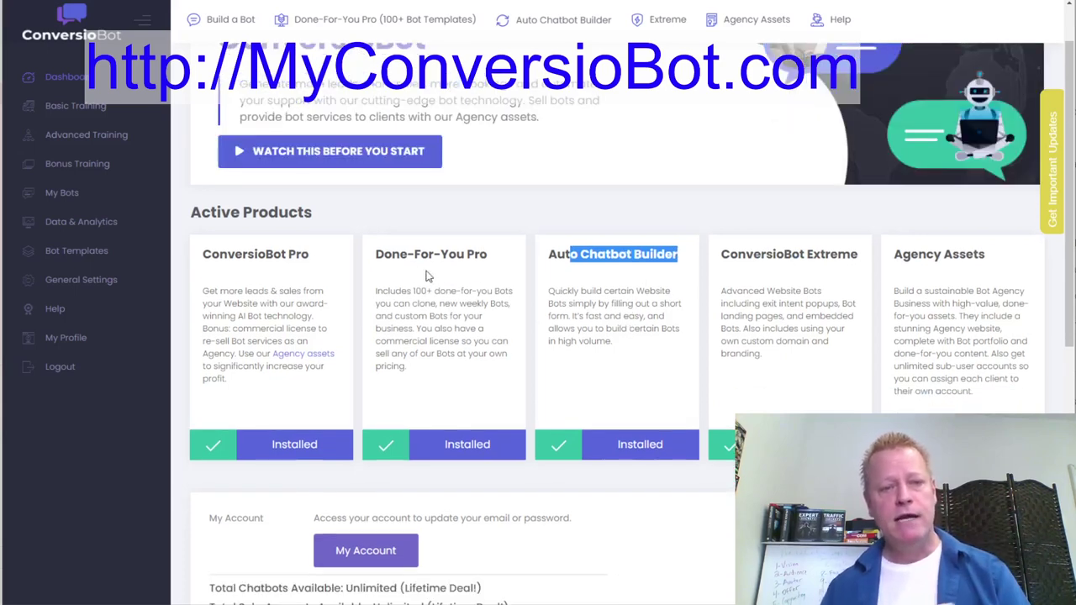
left_click_drag(387, 257, 452, 260)
left_click_drag(412, 291, 481, 342)
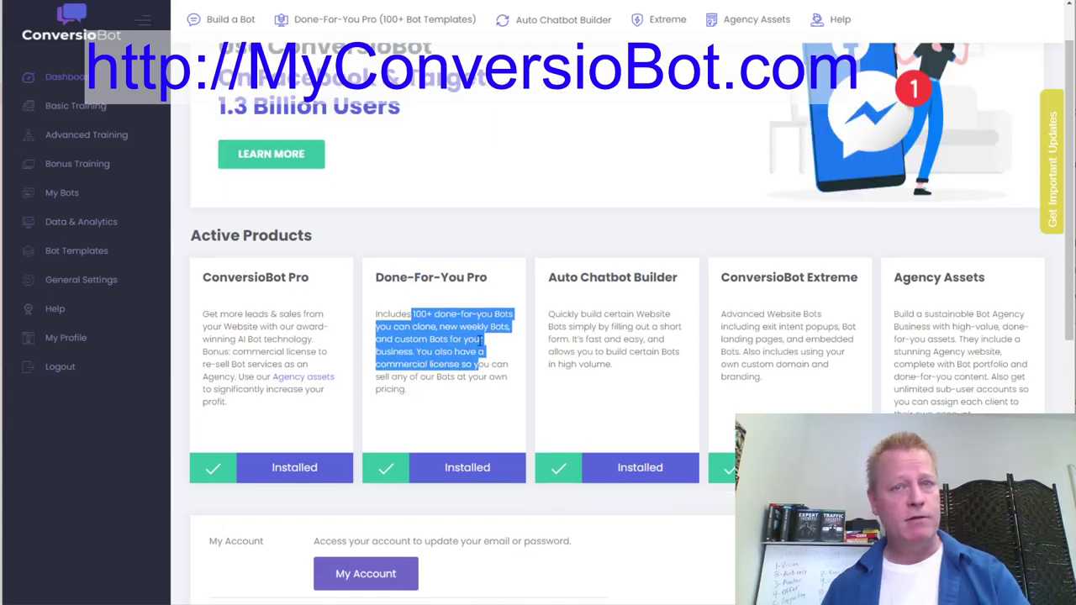
left_click(973, 326)
left_click_drag(912, 323, 952, 366)
left_click(954, 366)
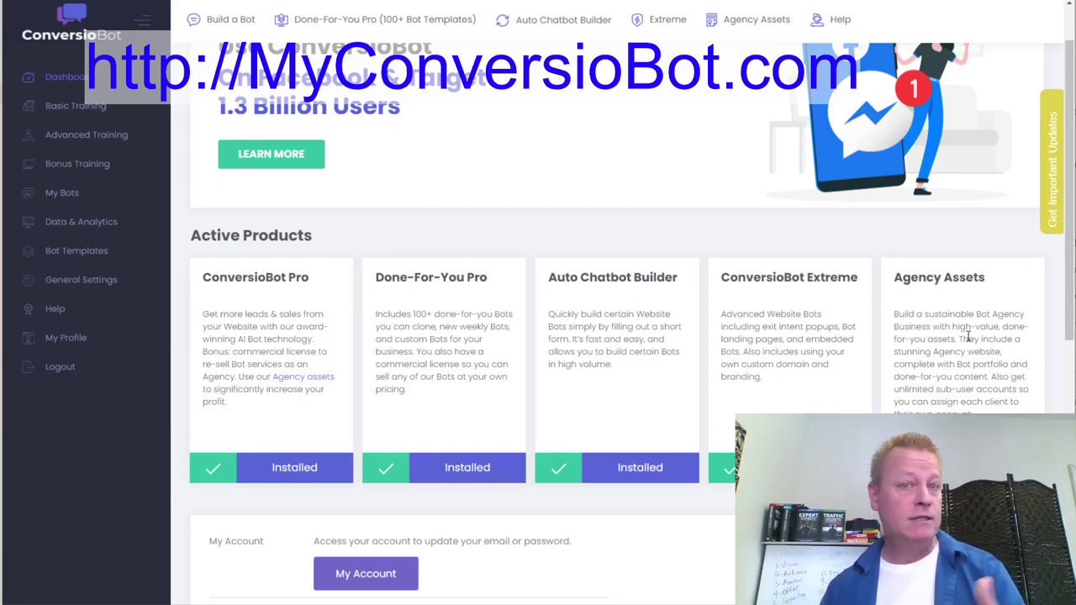
Check the account's chatbot, sub-account and conversation allowances and the My Bots list on the dashboard.
scroll(563, 370, "down", 5)
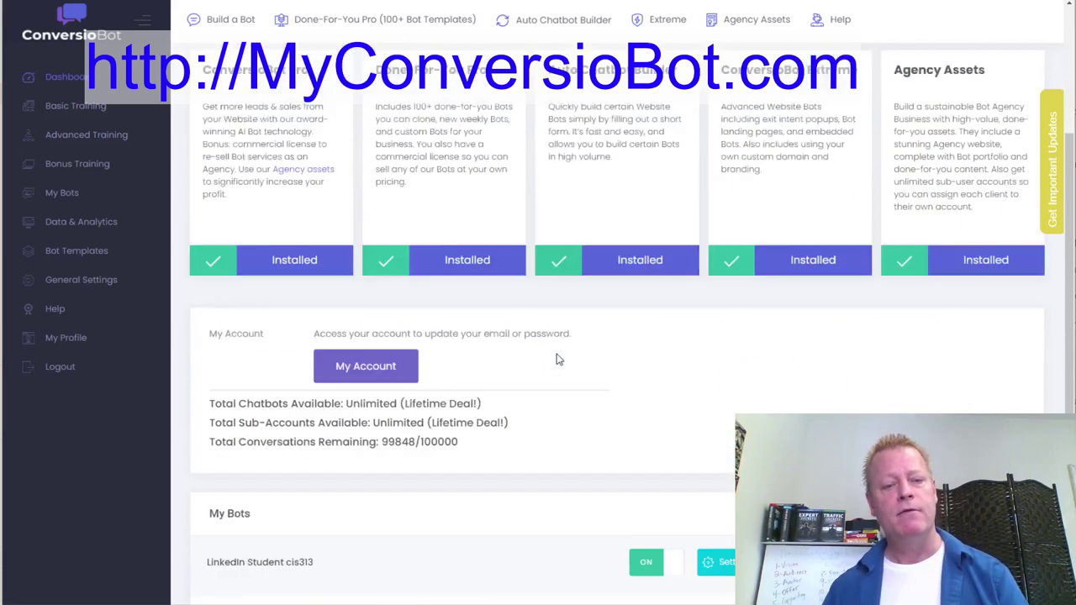
scroll(462, 466, "up", 5)
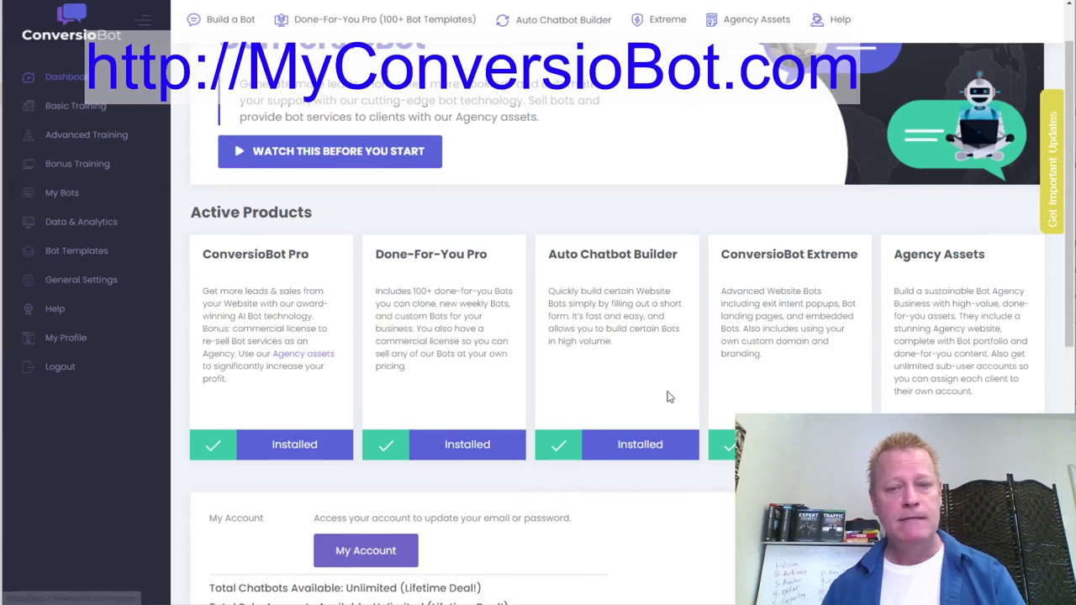
scroll(680, 382, "down", 2)
scroll(681, 382, "down", 2)
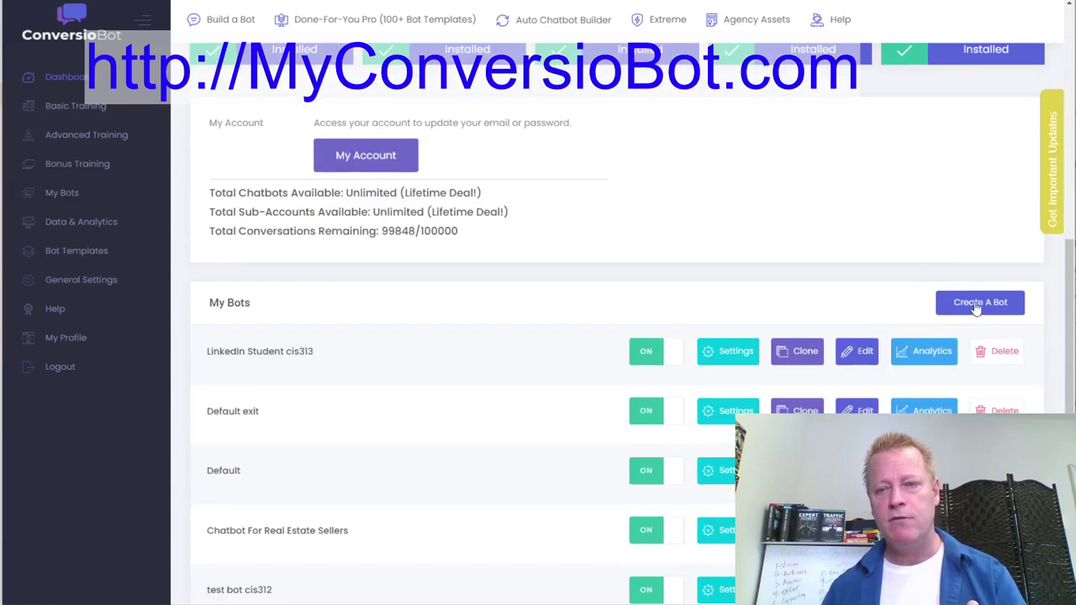
scroll(979, 309, "down", 1)
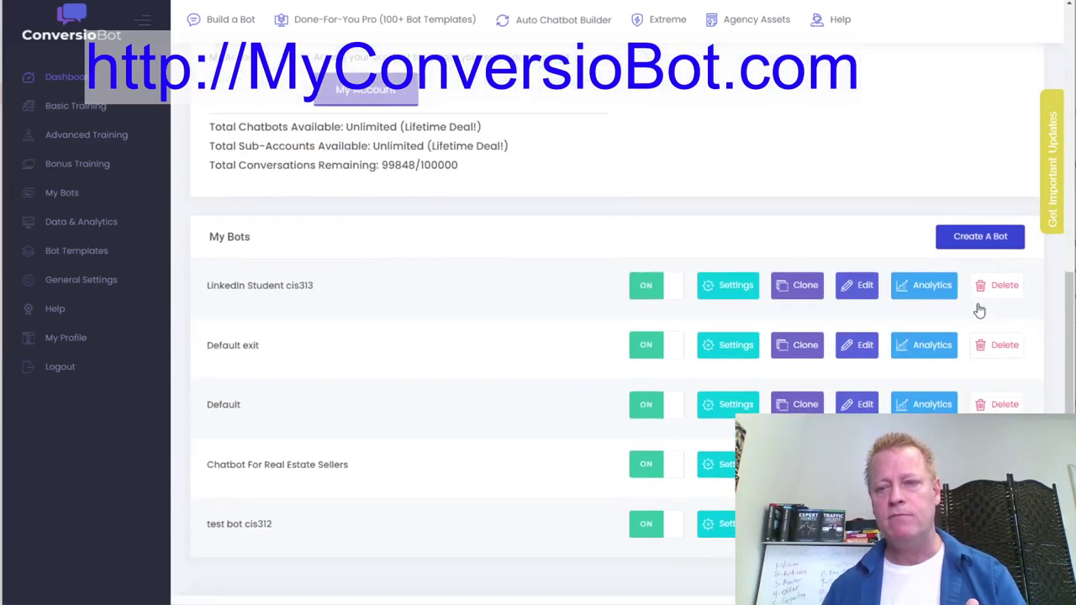
Create a new bot named "CIS315 Test" in the existing Bot Tests folder.
left_click(980, 239)
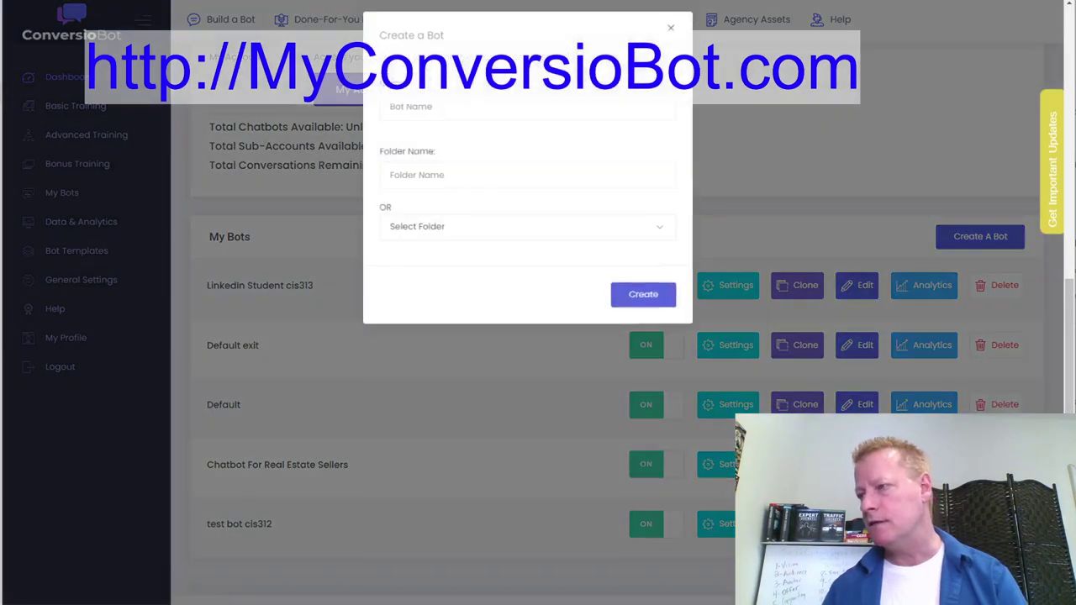
left_click(451, 102)
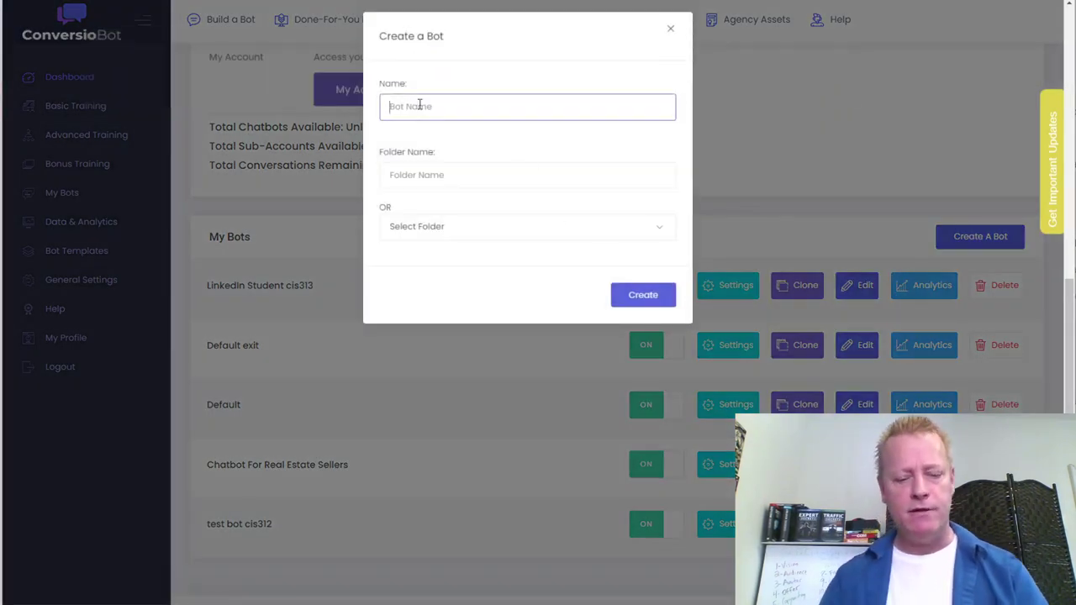
type("Cl")
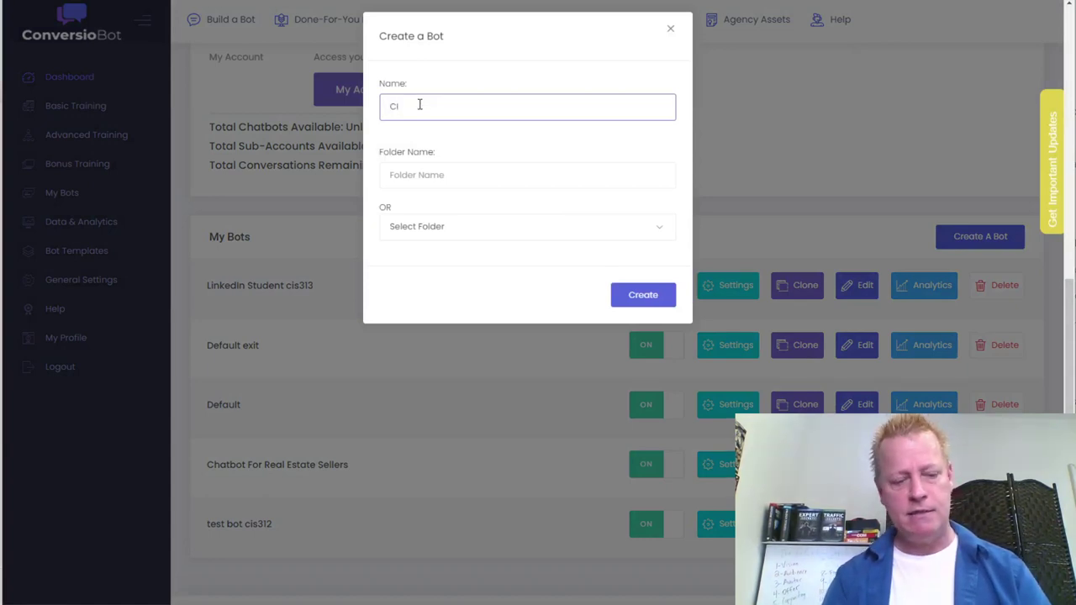
type("IS")
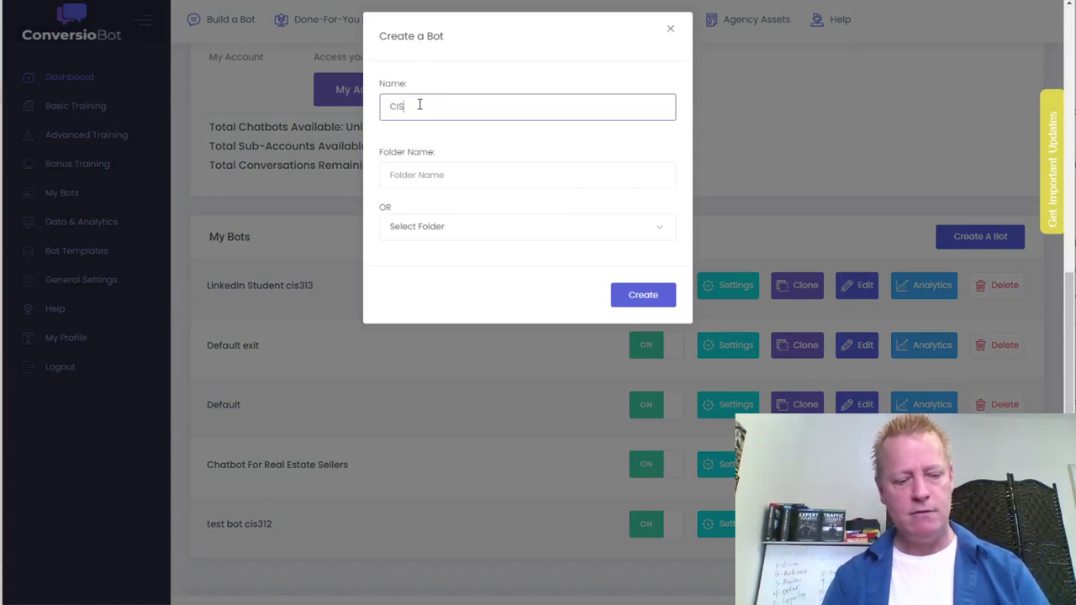
type("315 Test")
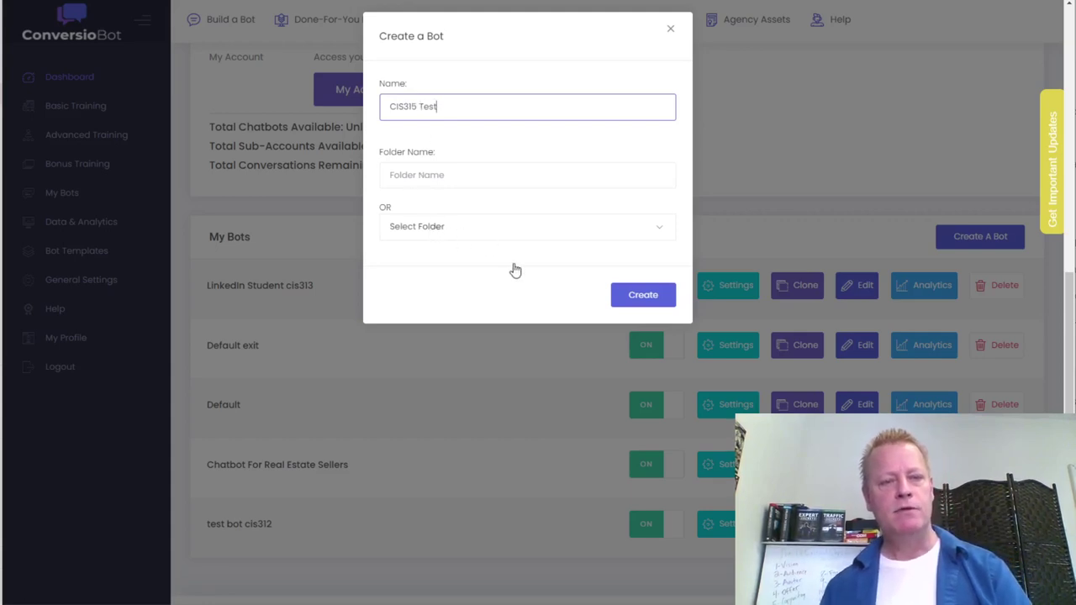
left_click(469, 232)
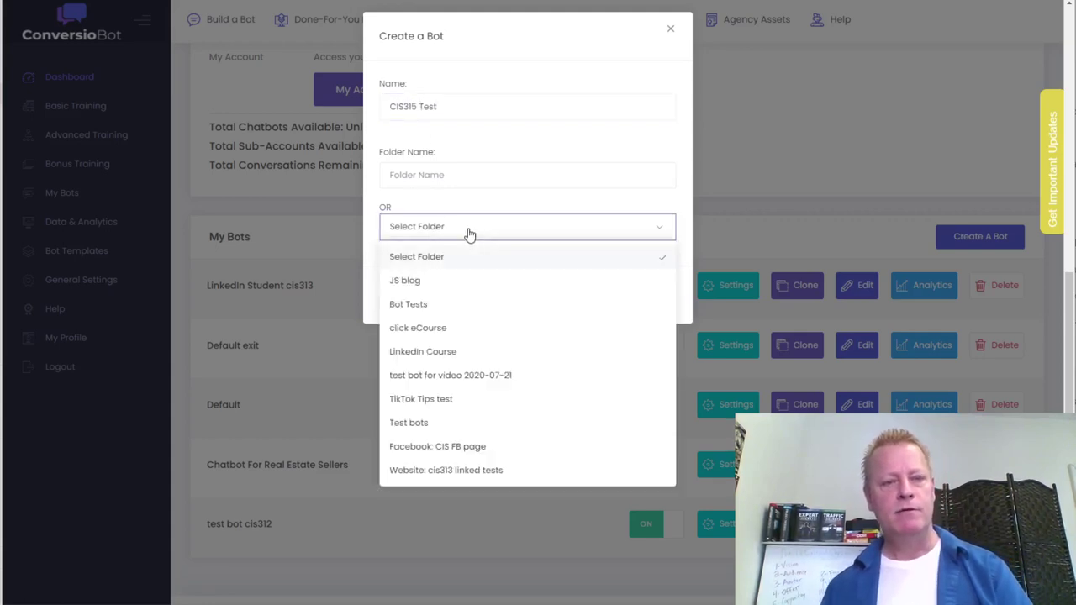
left_click(443, 307)
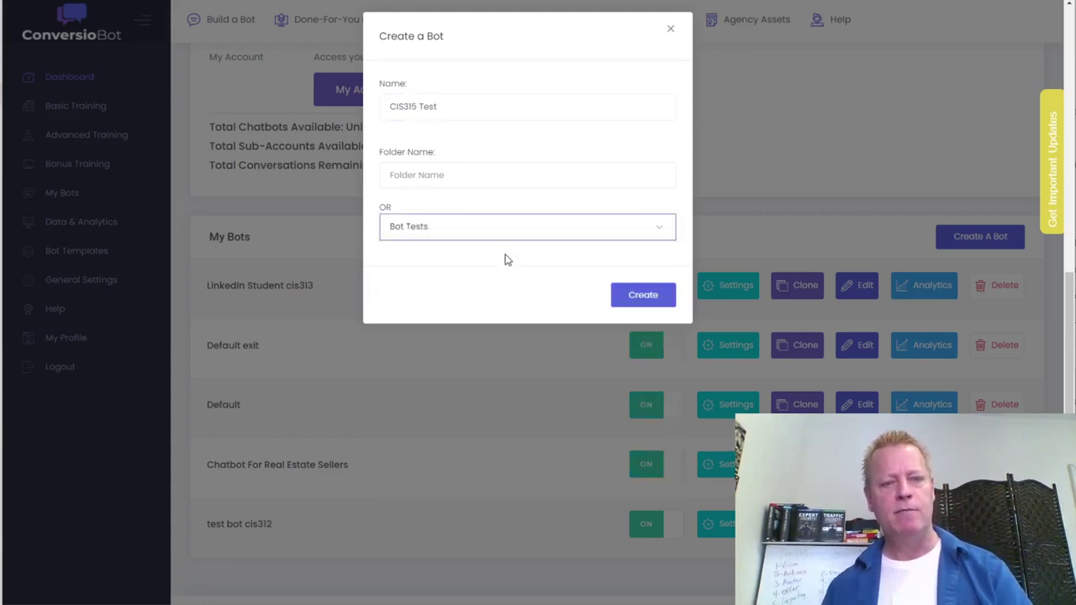
left_click(643, 296)
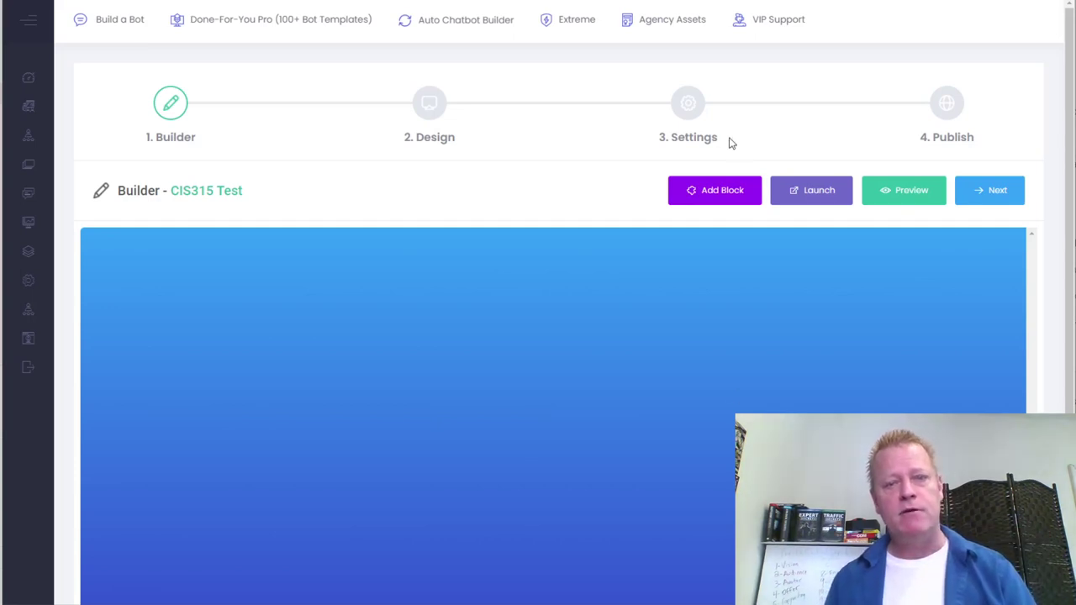
Add a block to the builder canvas and name it "Welcome".
left_click(714, 191)
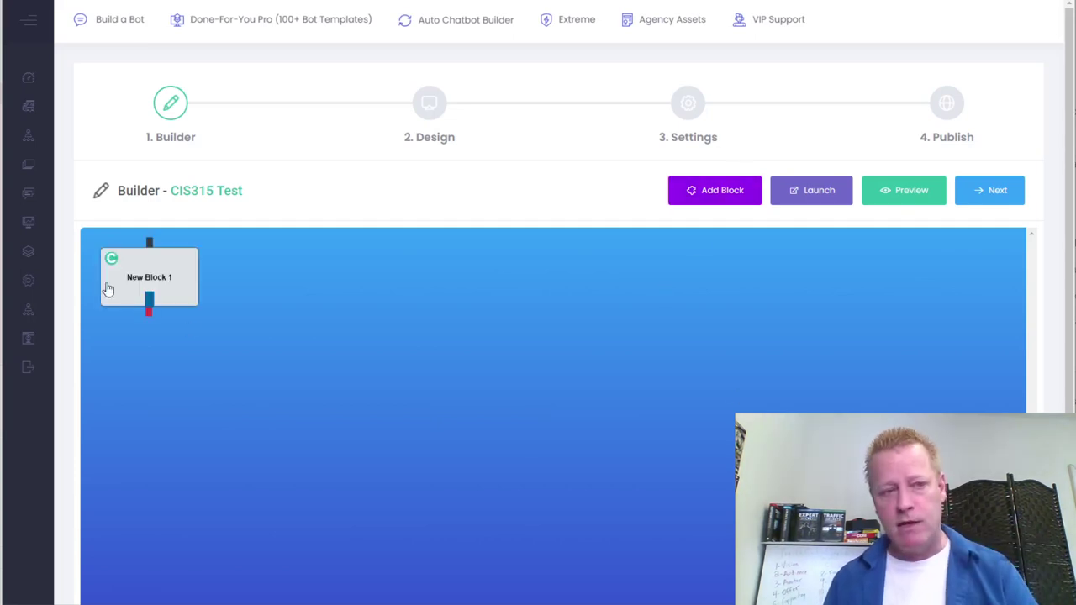
left_click(182, 291)
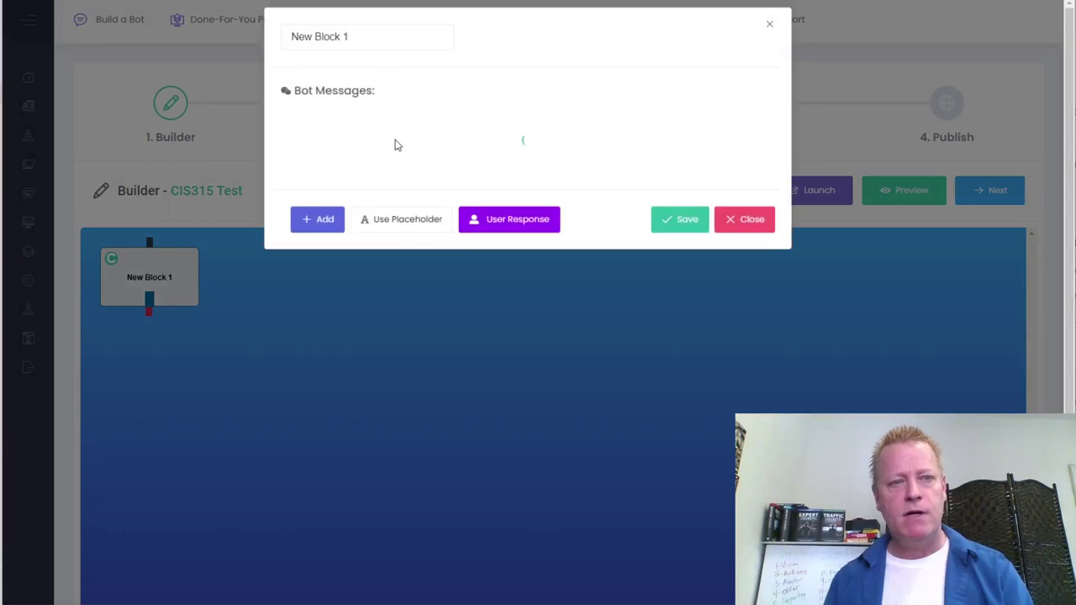
left_click_drag(364, 41, 280, 59)
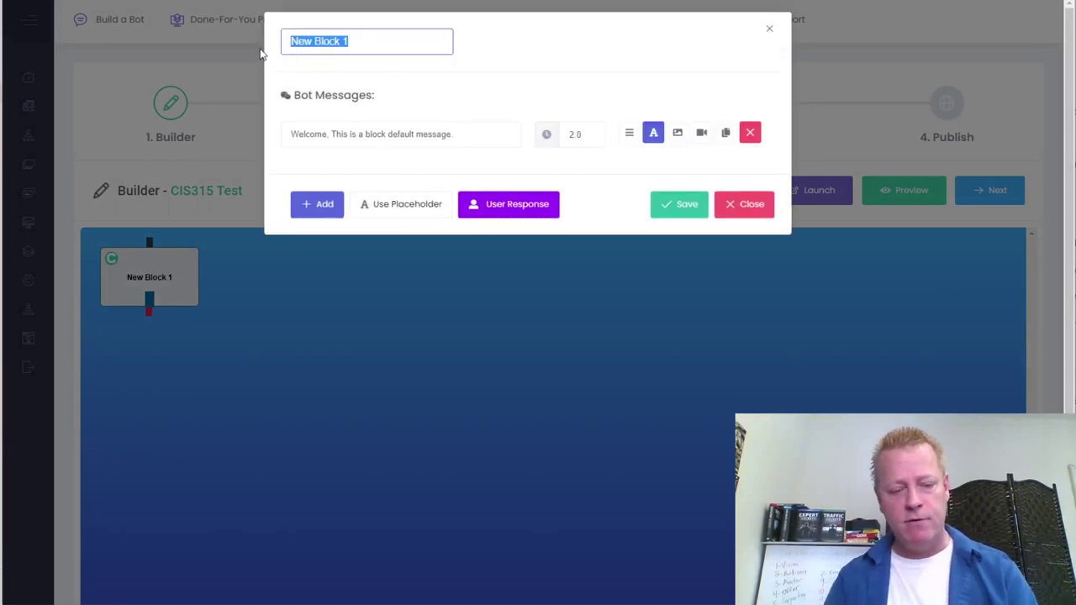
type("Welcome")
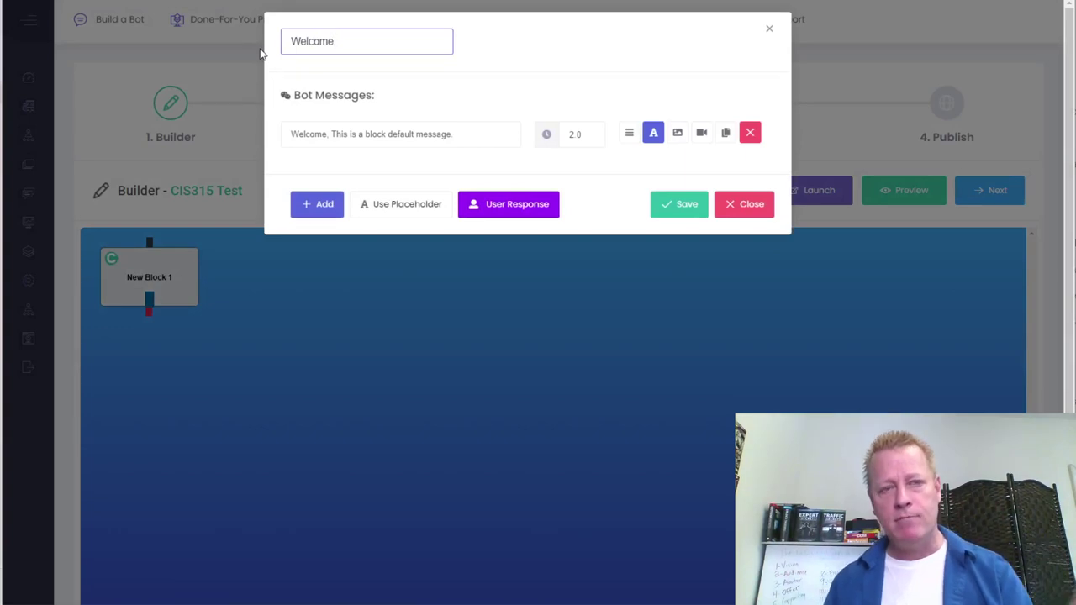
Change the Welcome block's default message to "Welcome to my blog".
left_click(366, 134)
left_click_drag(342, 134, 463, 132)
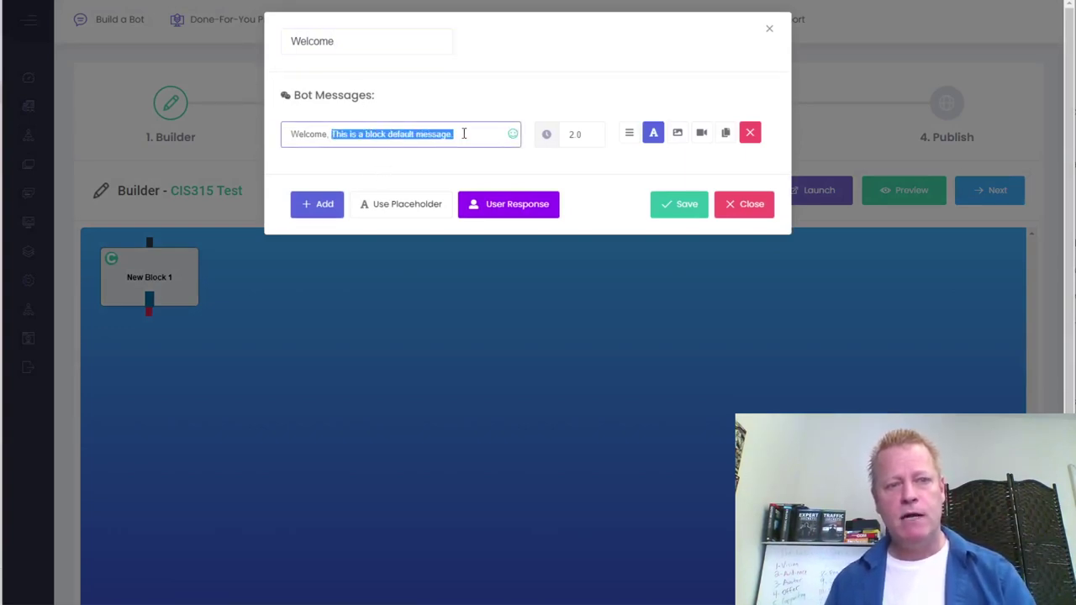
key("BackSpace")
type("my blog")
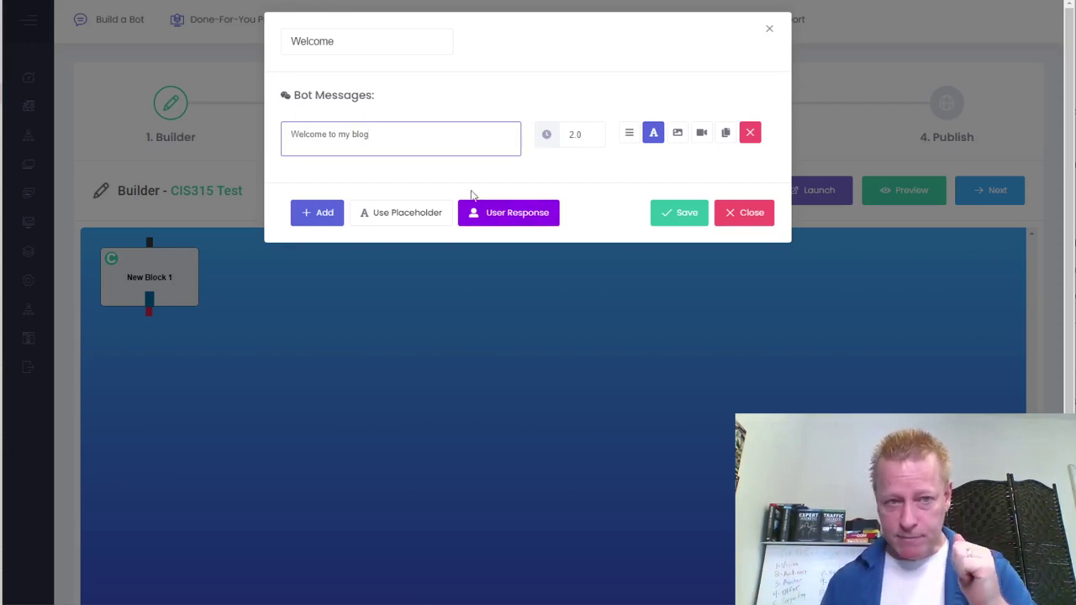
Add a second bot message reading "Do you have time for quick chat?" to the Welcome block.
left_click(316, 217)
left_click(376, 182)
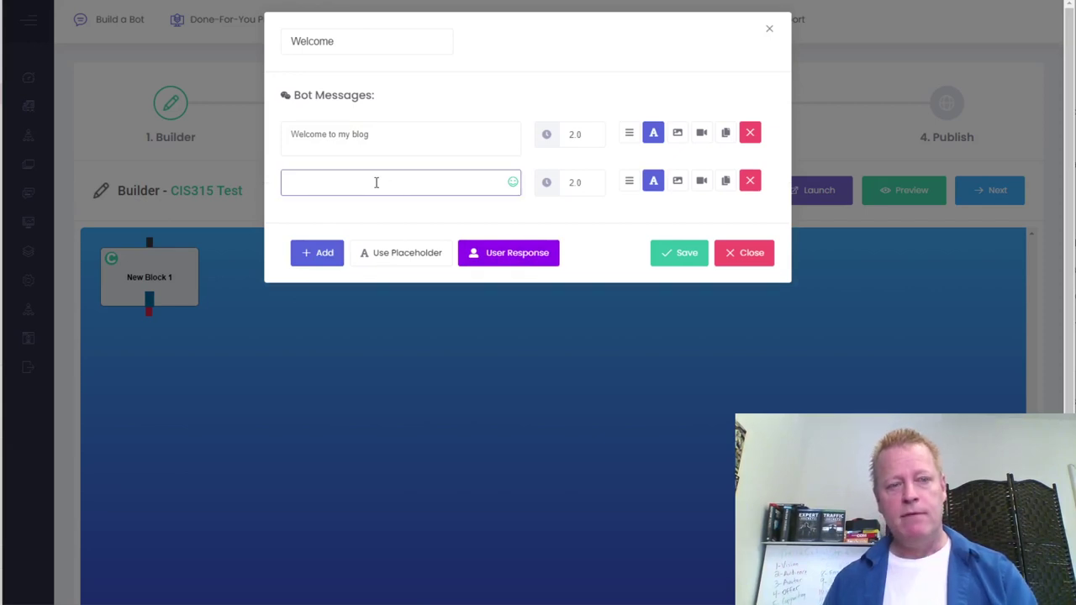
type("Do you have t")
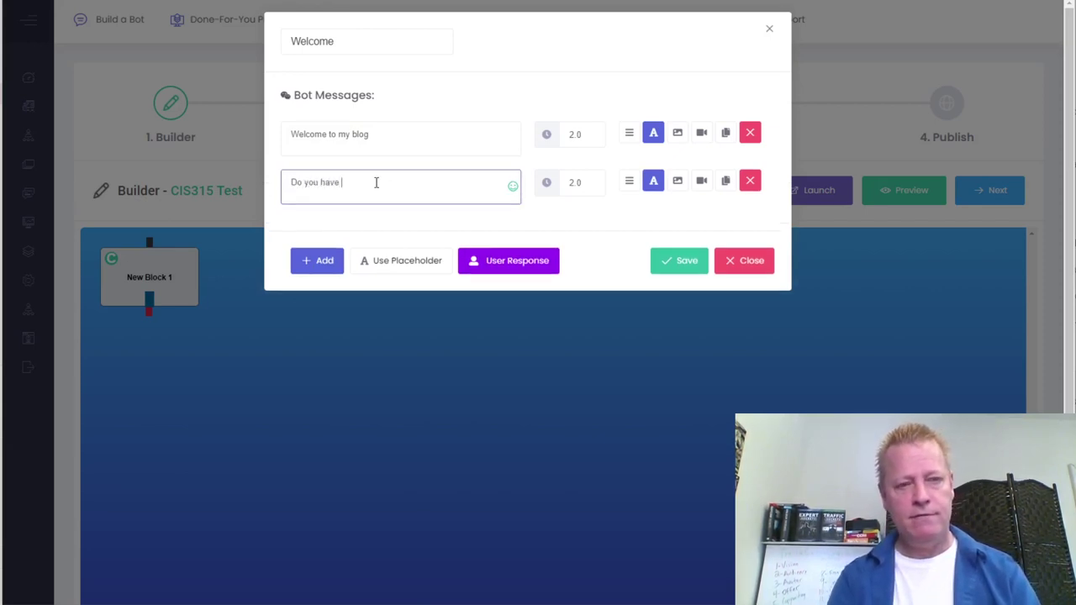
type("ime for qui")
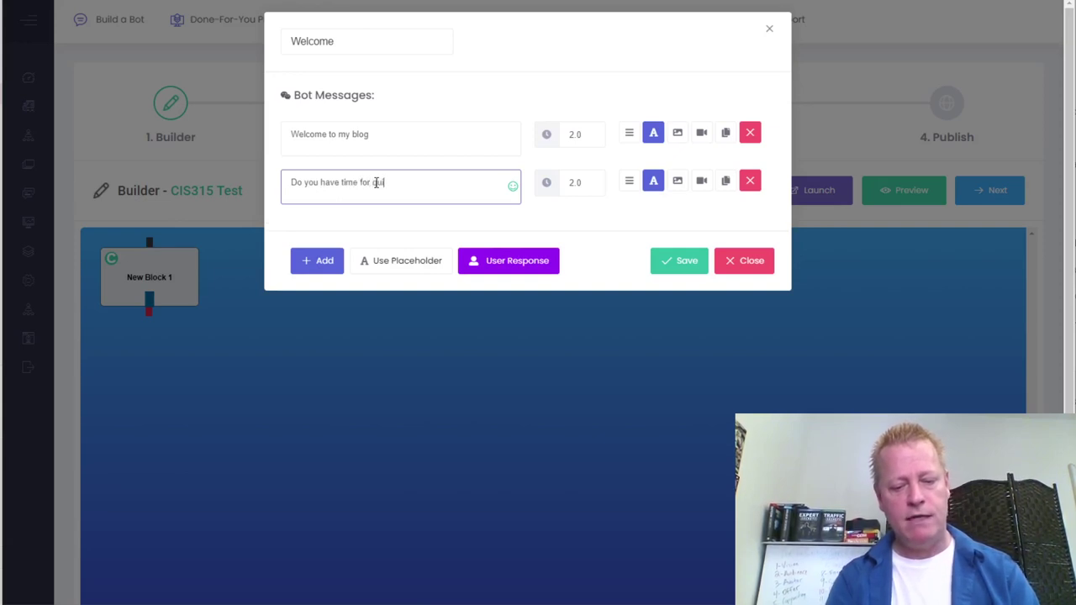
type("ck chat?")
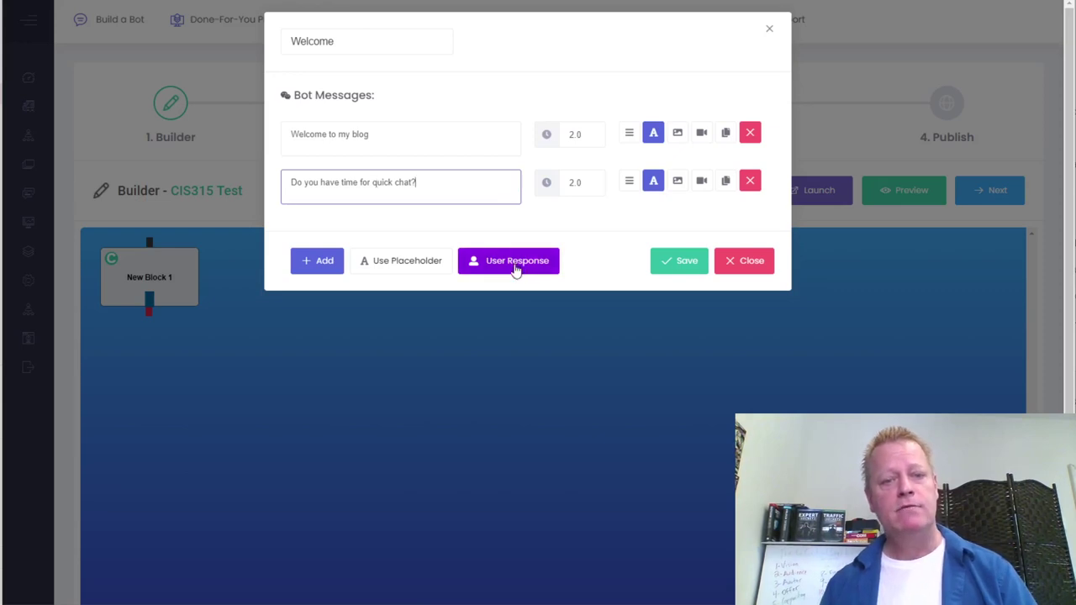
Set the Welcome block's user response to the Buttons input type with one option labelled "Sure".
left_click(547, 261)
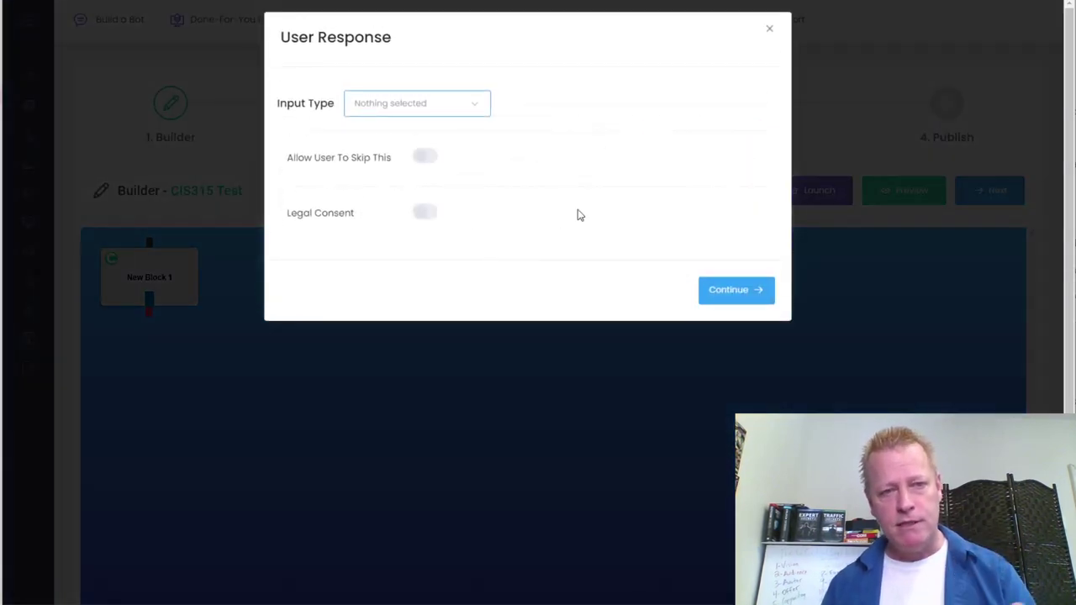
left_click(403, 109)
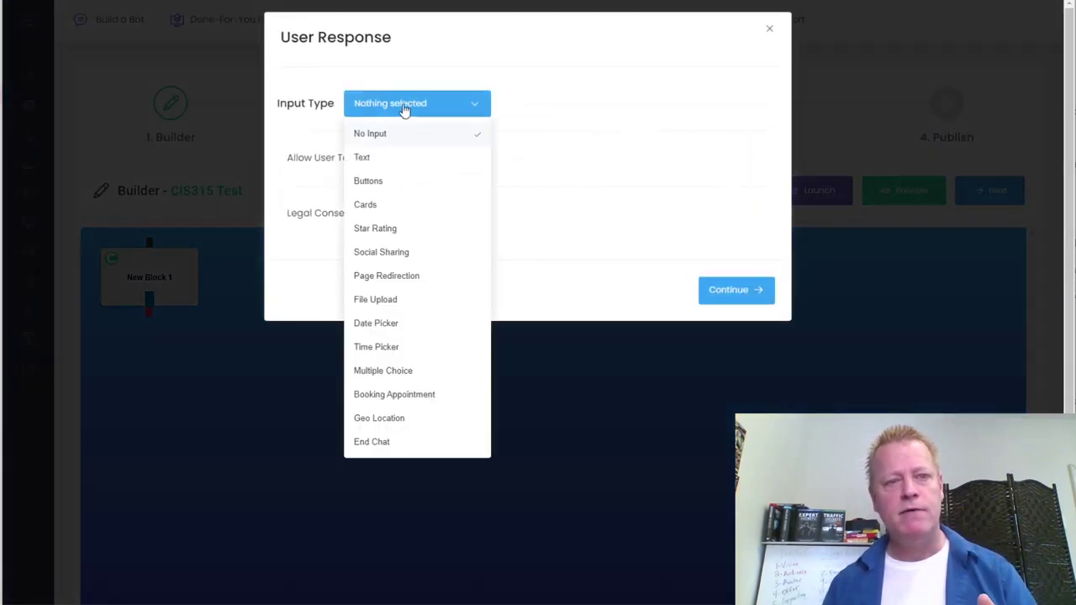
left_click(384, 183)
left_click(363, 217)
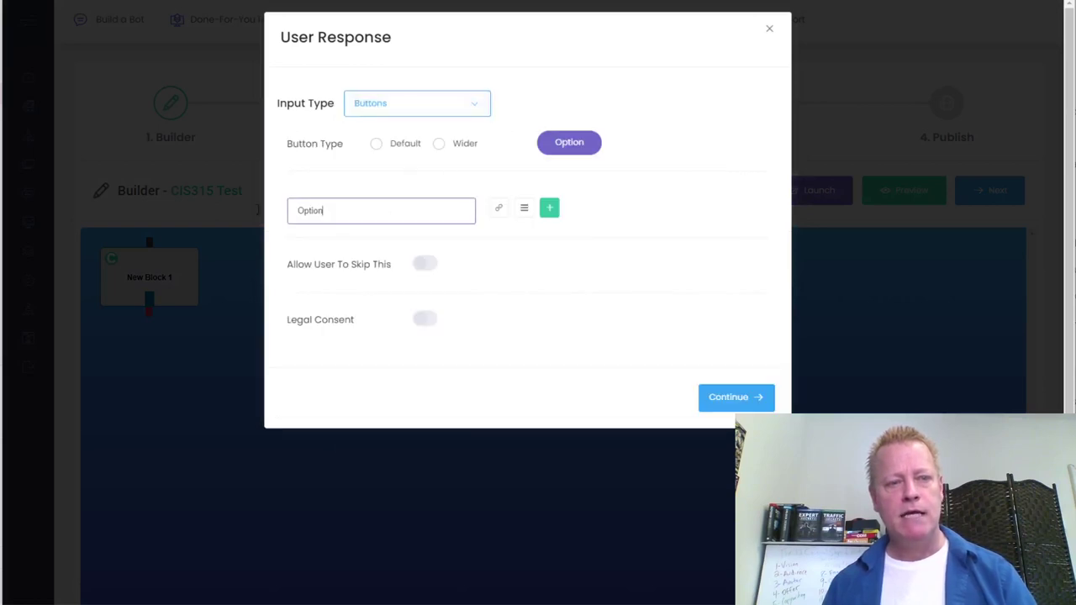
left_click_drag(363, 217, 259, 210)
type("Sure")
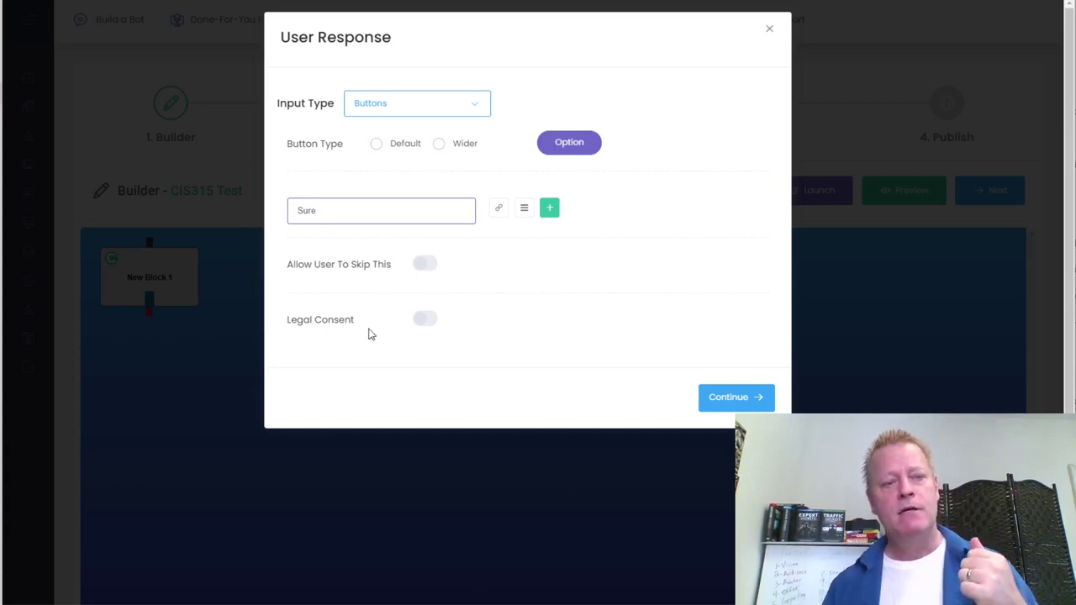
Turn on Legal Consent for the response and open the live blog in a new tab to find its privacy policy link.
left_click(423, 320)
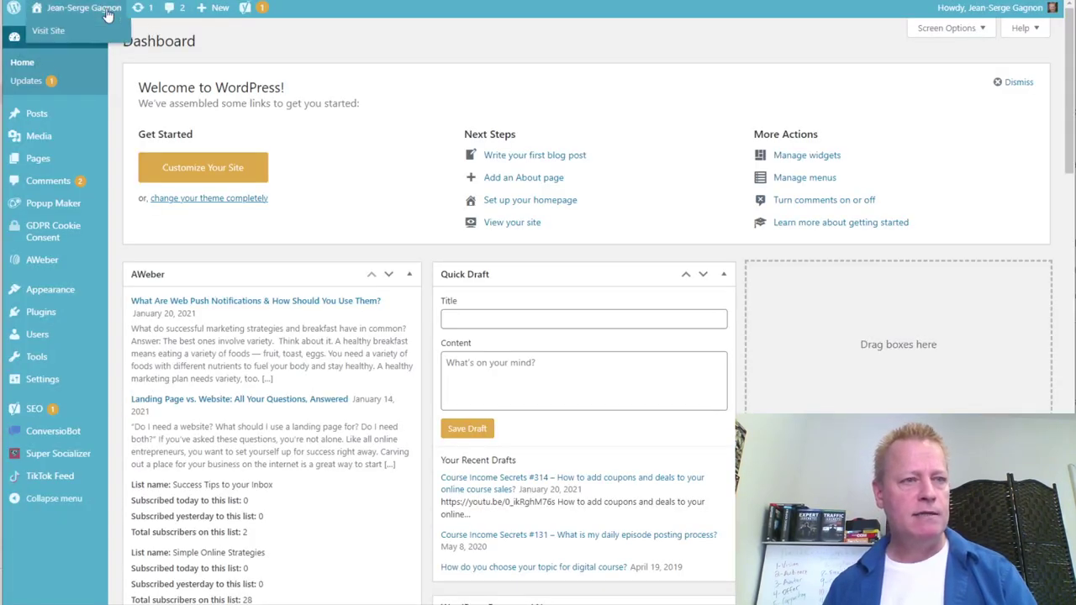
right_click(105, 12)
right_click(54, 31)
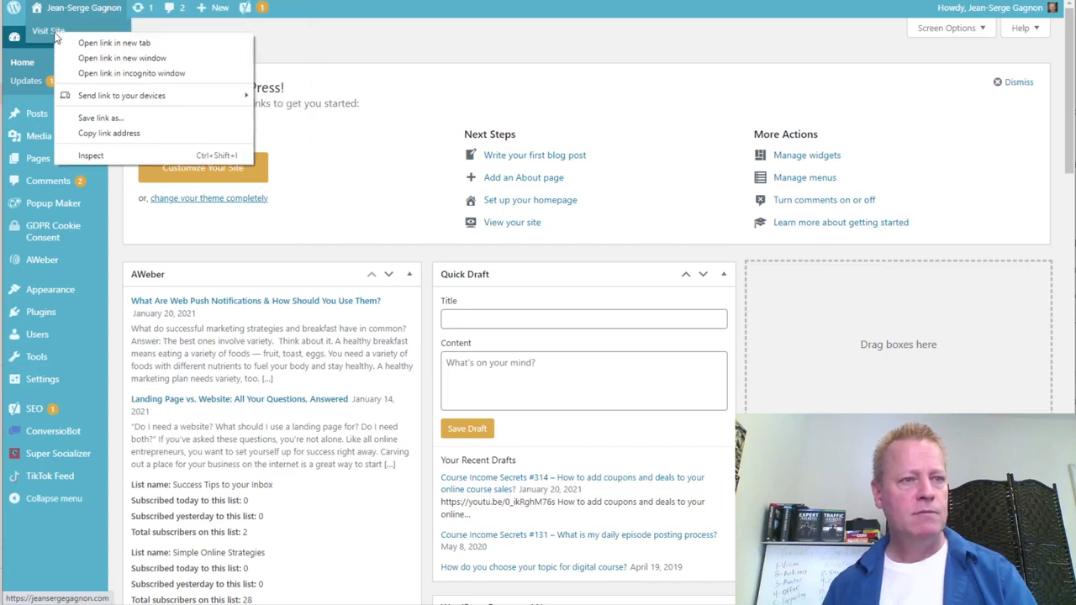
left_click(85, 42)
key("ctrl+Tab")
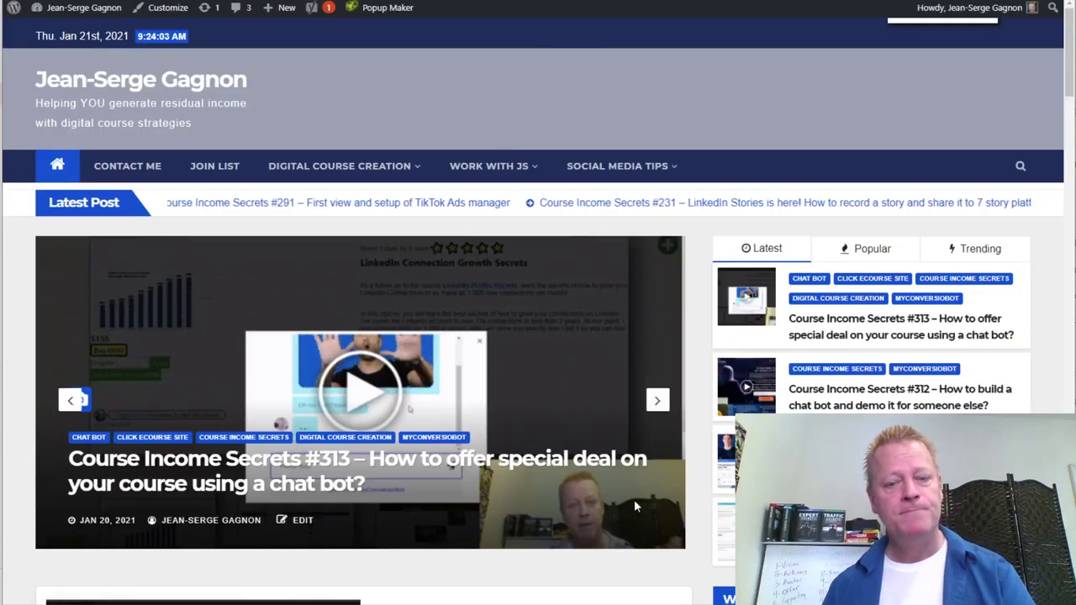
scroll(526, 467, "down", 2)
scroll(522, 475, "down", 1)
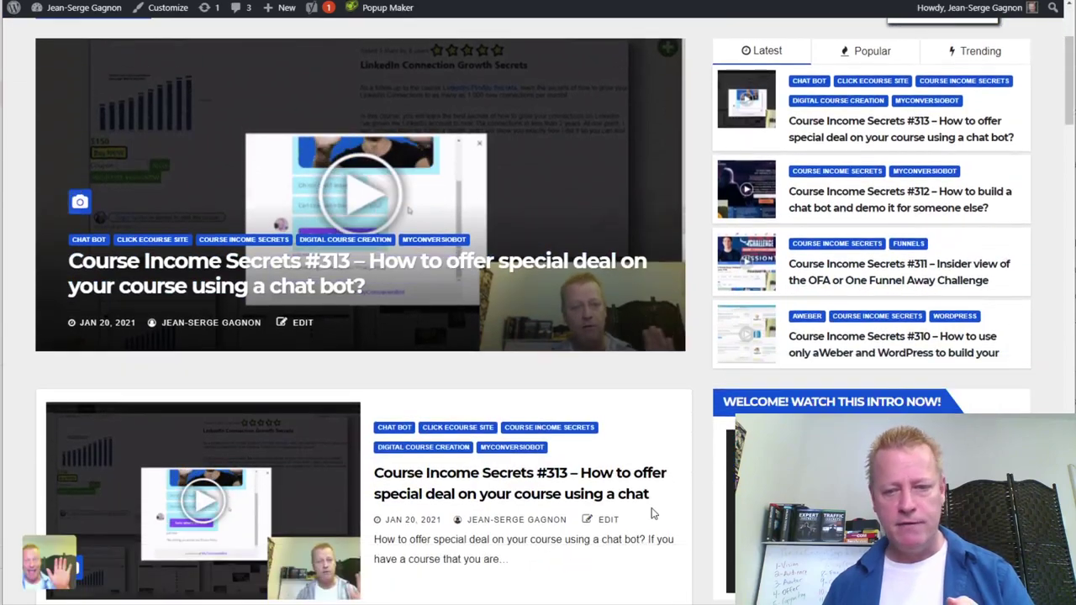
scroll(650, 512, "down", 3)
scroll(990, 192, "up", 4)
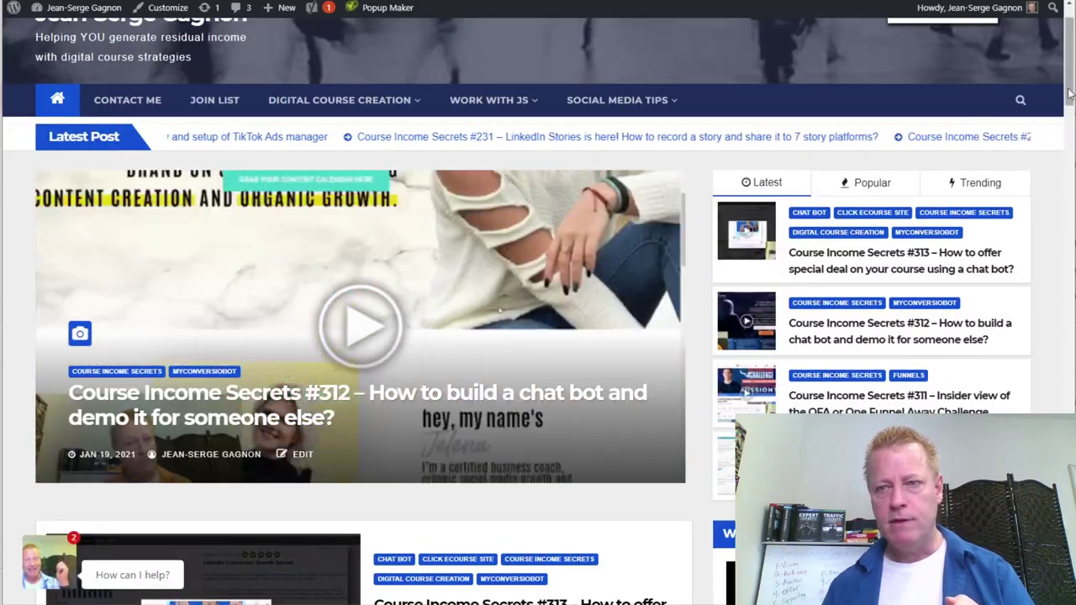
scroll(990, 192, "down", 10)
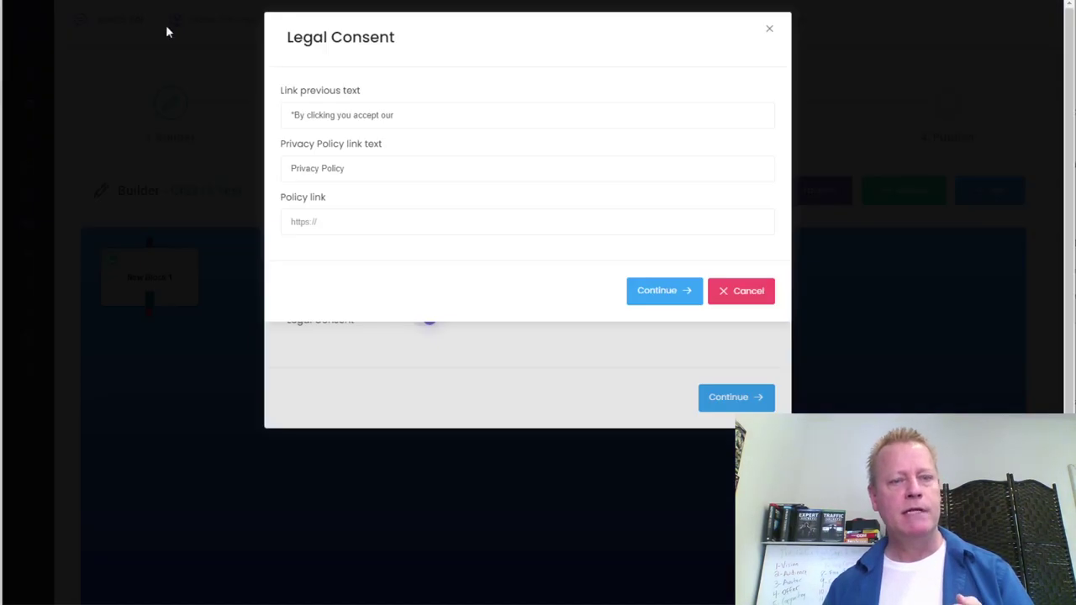
Paste the blog's privacy policy address as the Legal Consent policy link and save the Welcome block with its button response.
left_click(284, 225)
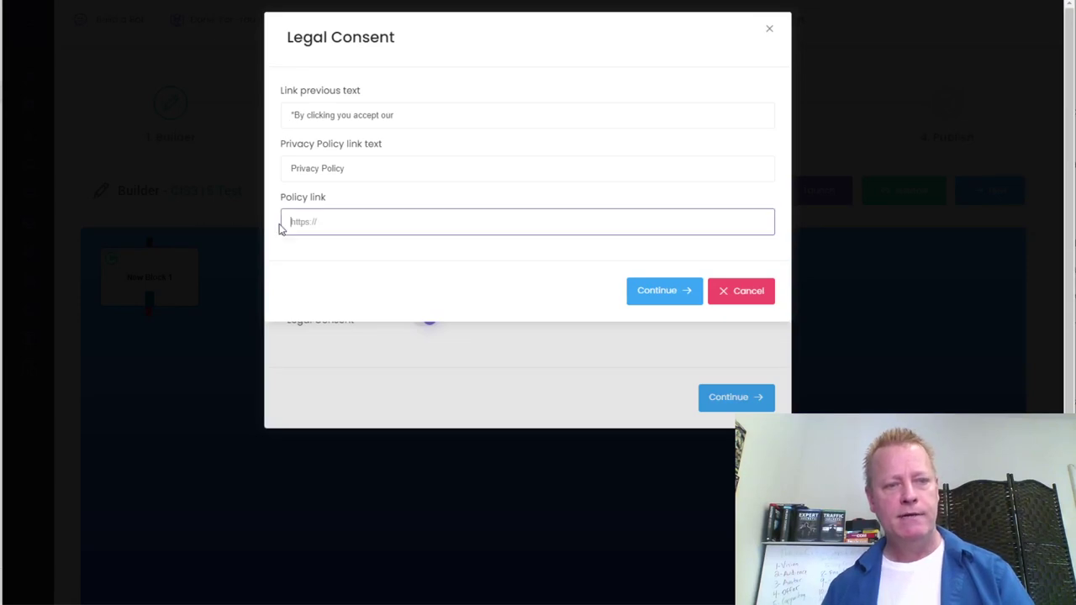
key("ctrl+v")
left_click(664, 291)
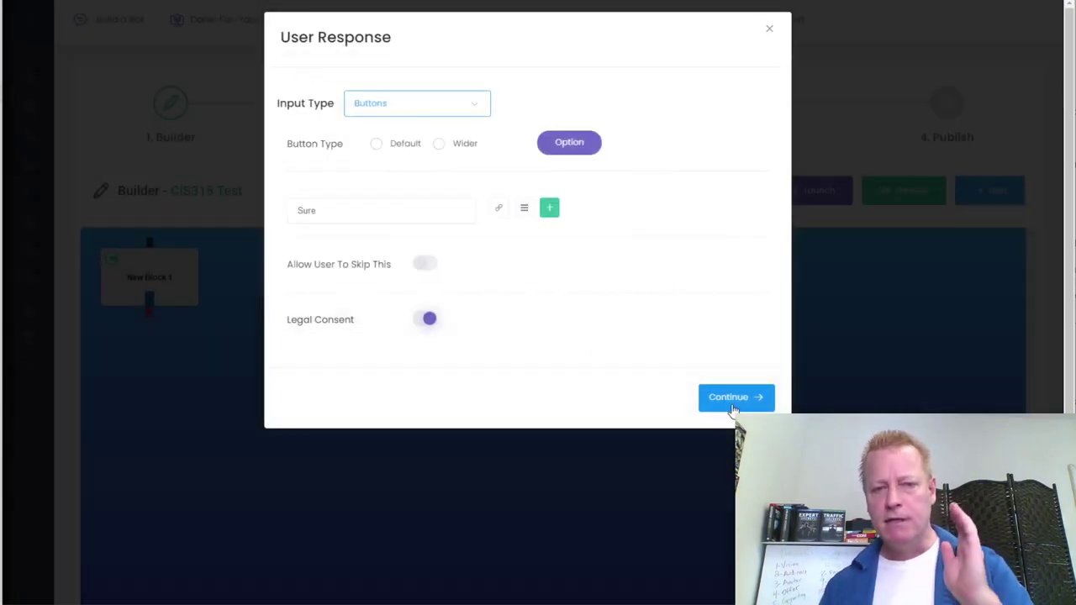
left_click(728, 397)
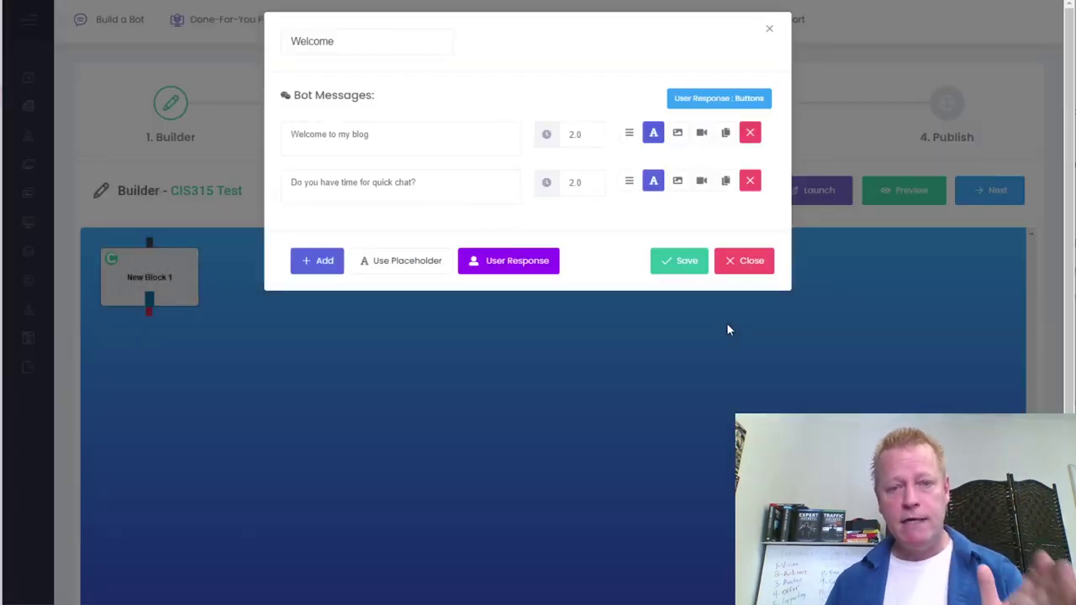
left_click(670, 268)
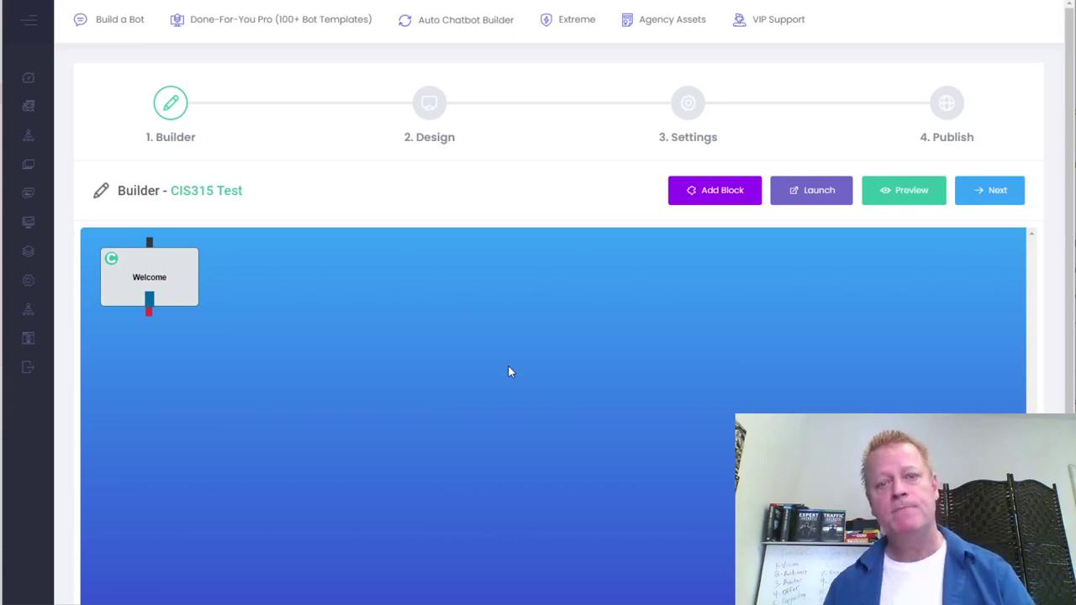
Add a new block, place it beside the Welcome block and rename it "Get name".
left_click(713, 195)
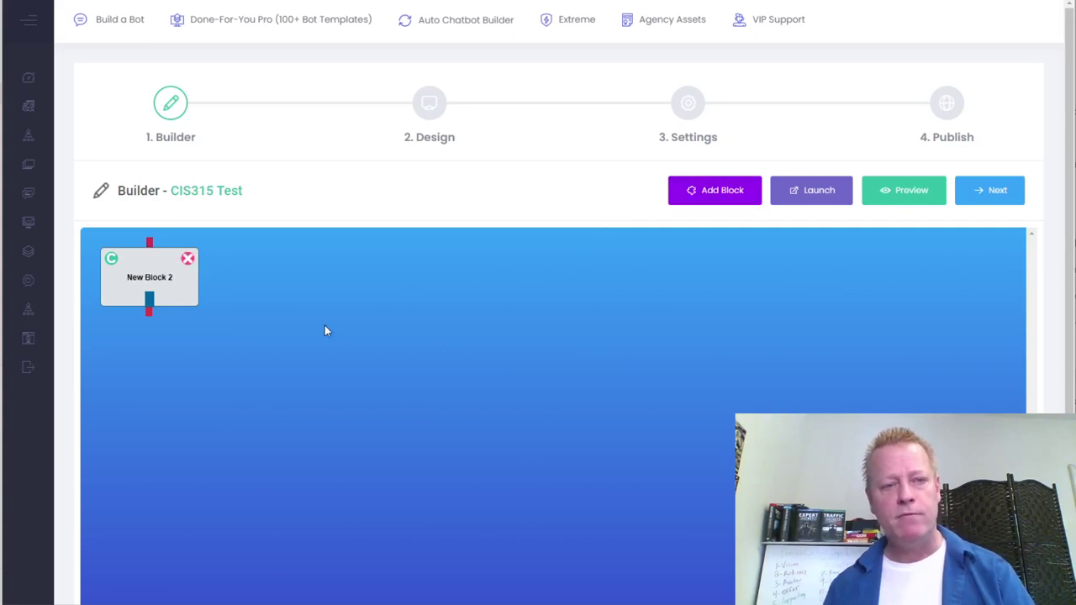
left_click_drag(175, 301, 300, 273)
double_click(296, 277)
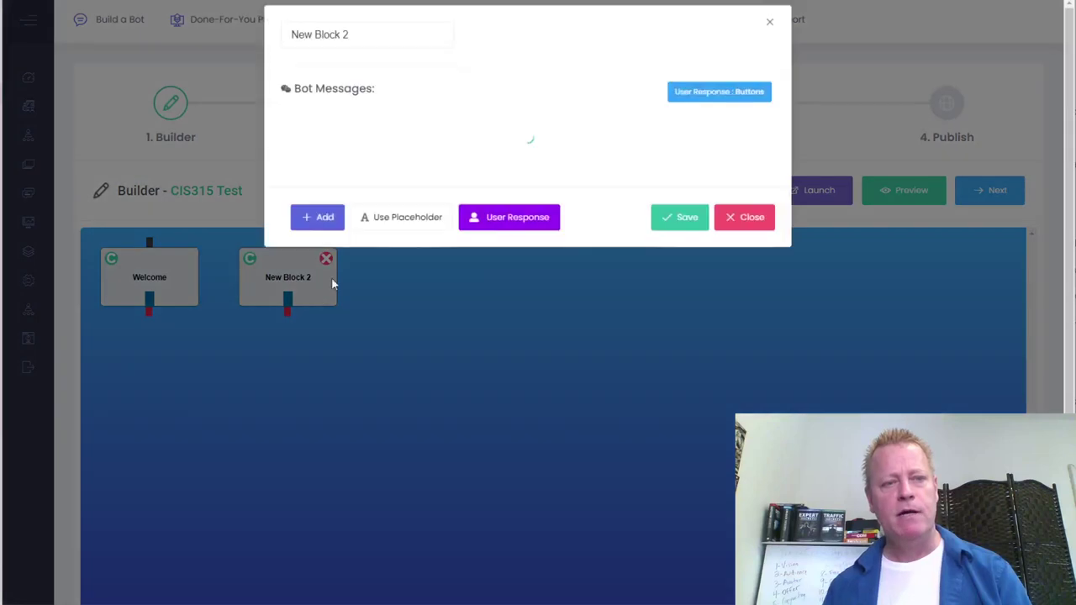
left_click_drag(348, 42, 271, 59)
type("S")
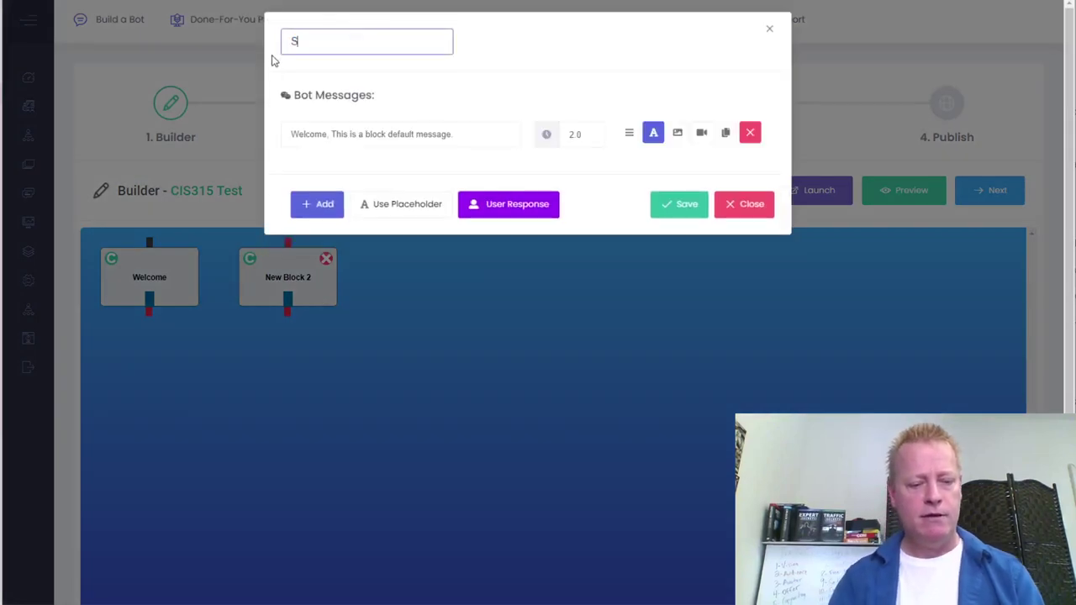
type("et name")
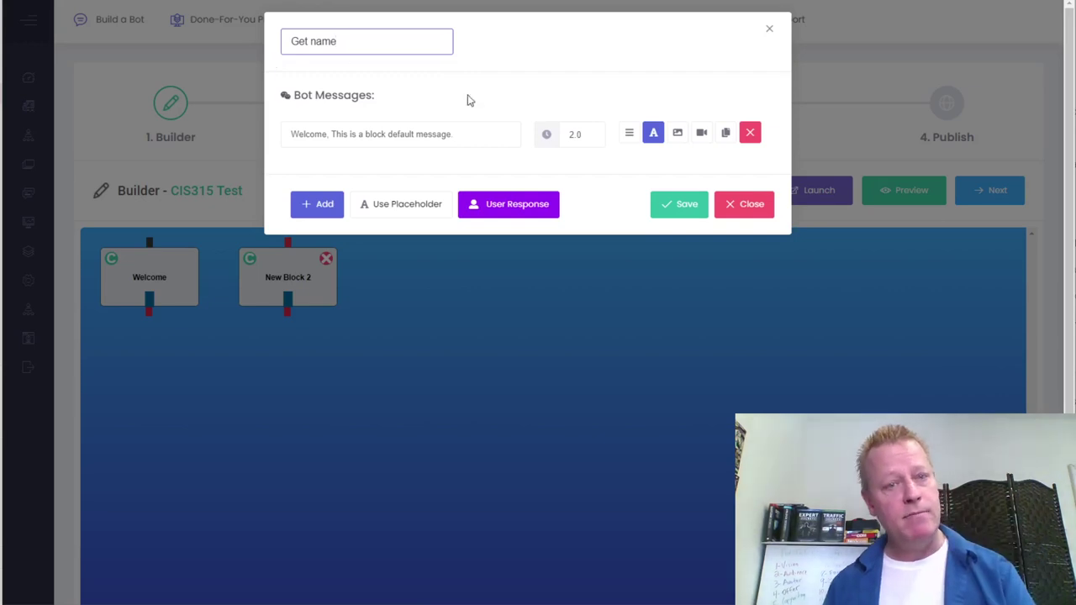
Replace the Get name block's default message with a greeting that gives the host's first name and asks "what's your name?".
left_click(458, 134)
left_click_drag(459, 133, 259, 142)
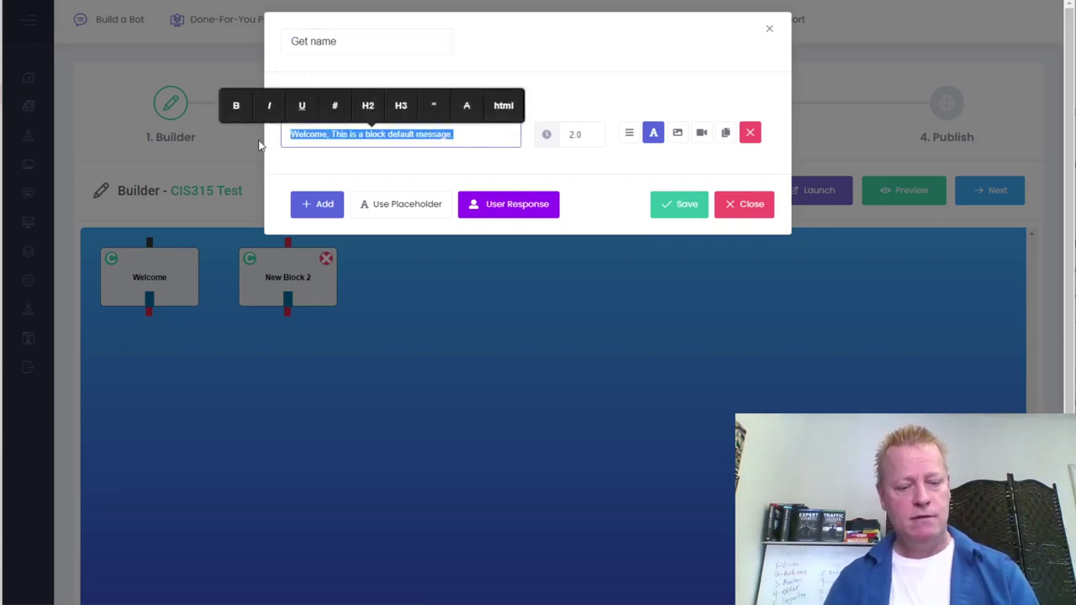
type("Great, my")
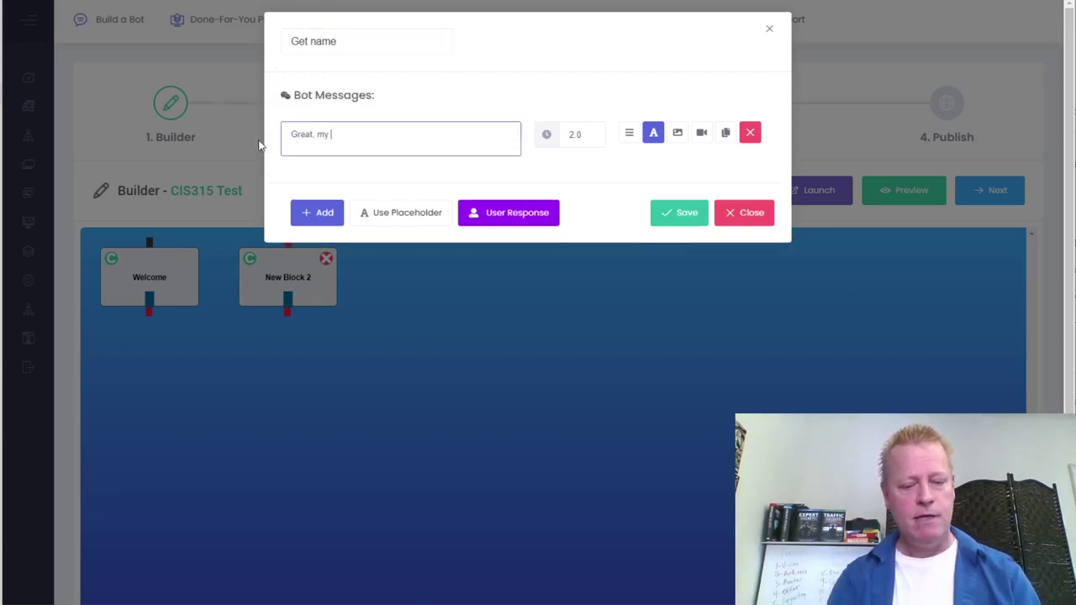
type(" name is Jean-Se")
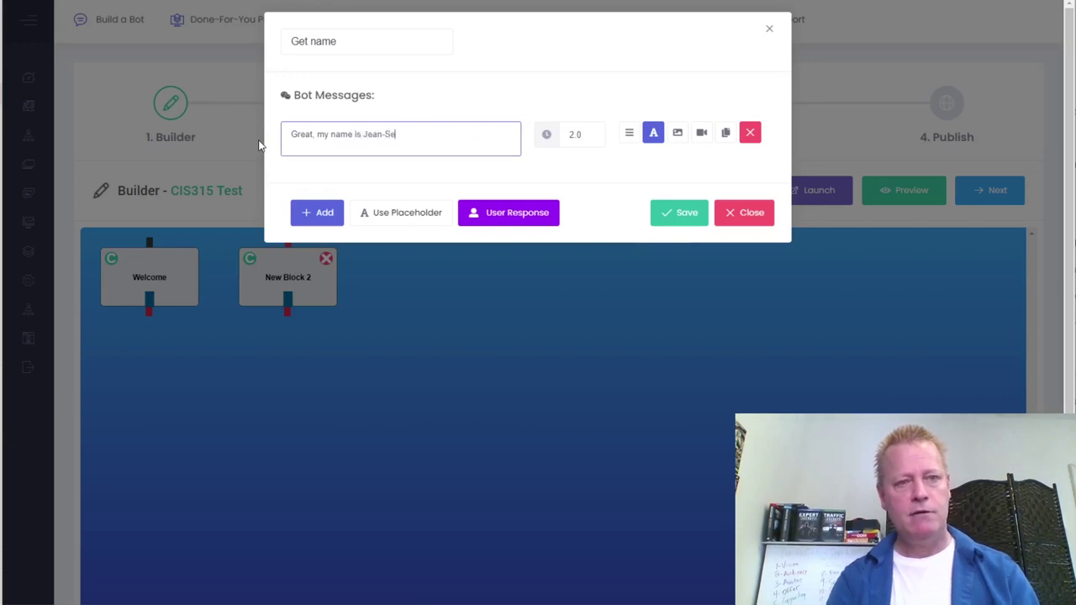
type("rge, what")
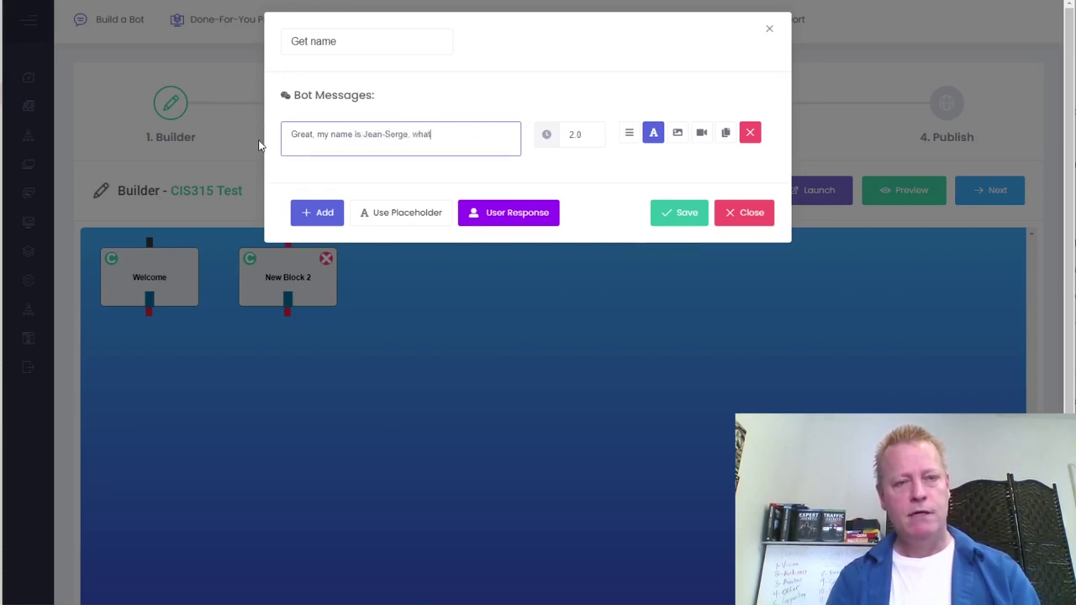
type("'s your name?")
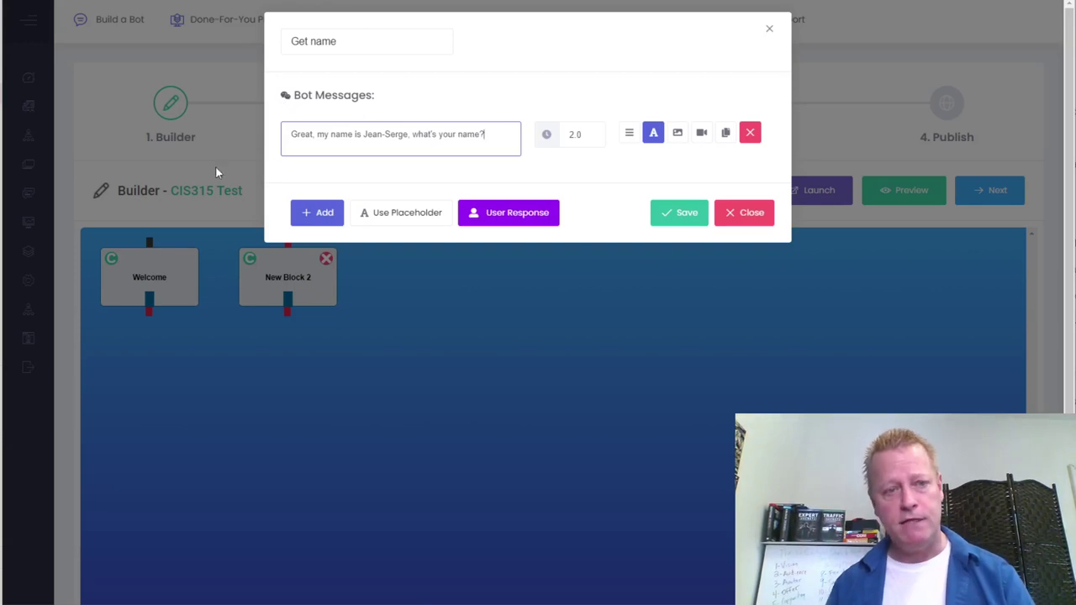
Set the Get name block's user response to Text of type First Name, Capitalize Each Word, with validation on, and save the block.
left_click(529, 220)
left_click(424, 109)
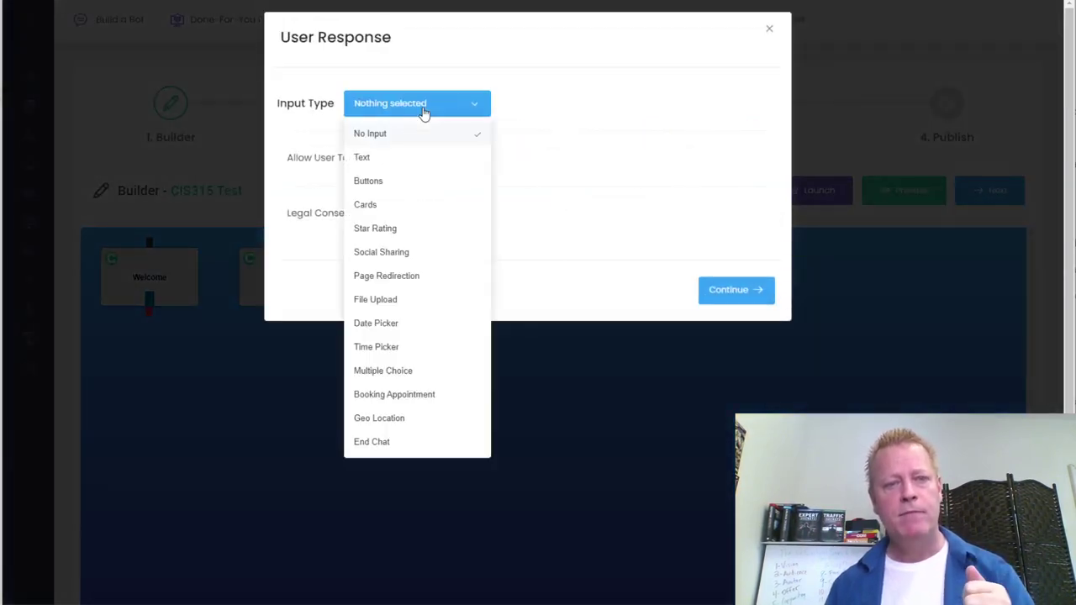
left_click(365, 160)
left_click(501, 152)
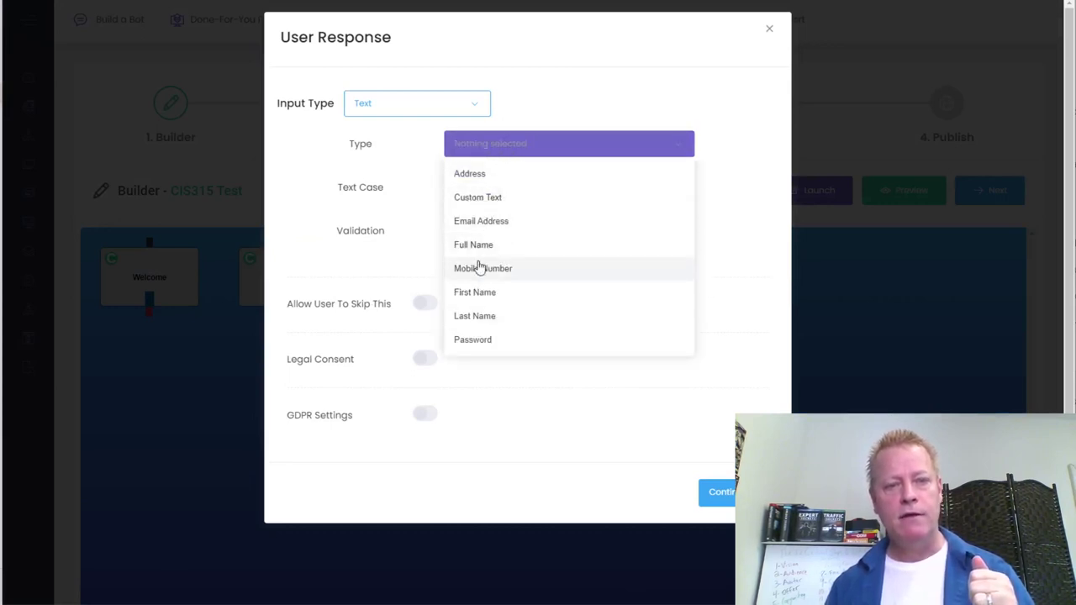
left_click(485, 293)
left_click(491, 189)
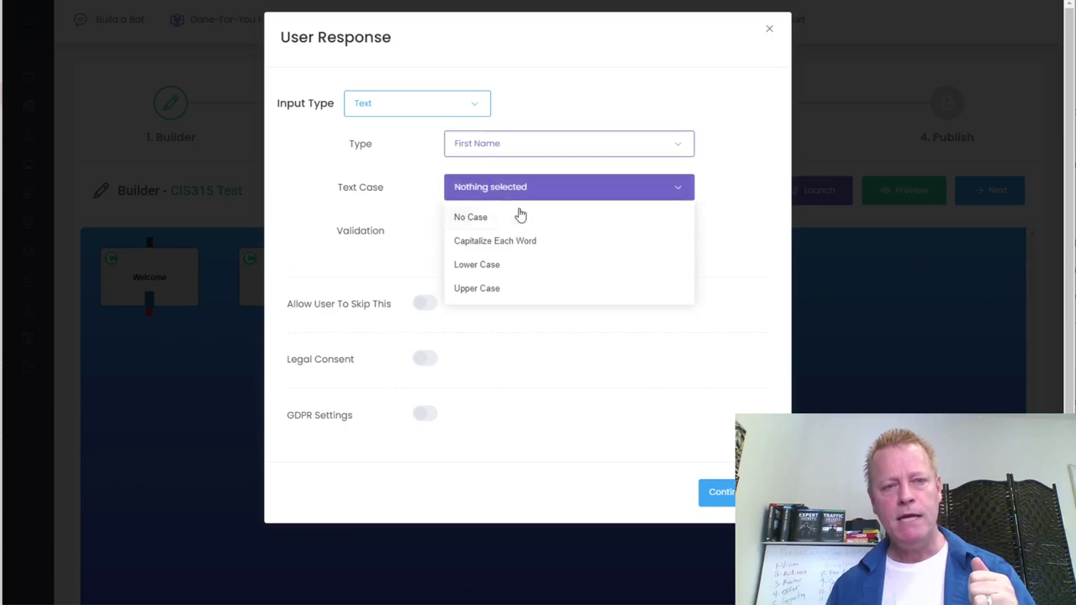
left_click(497, 241)
left_click(458, 235)
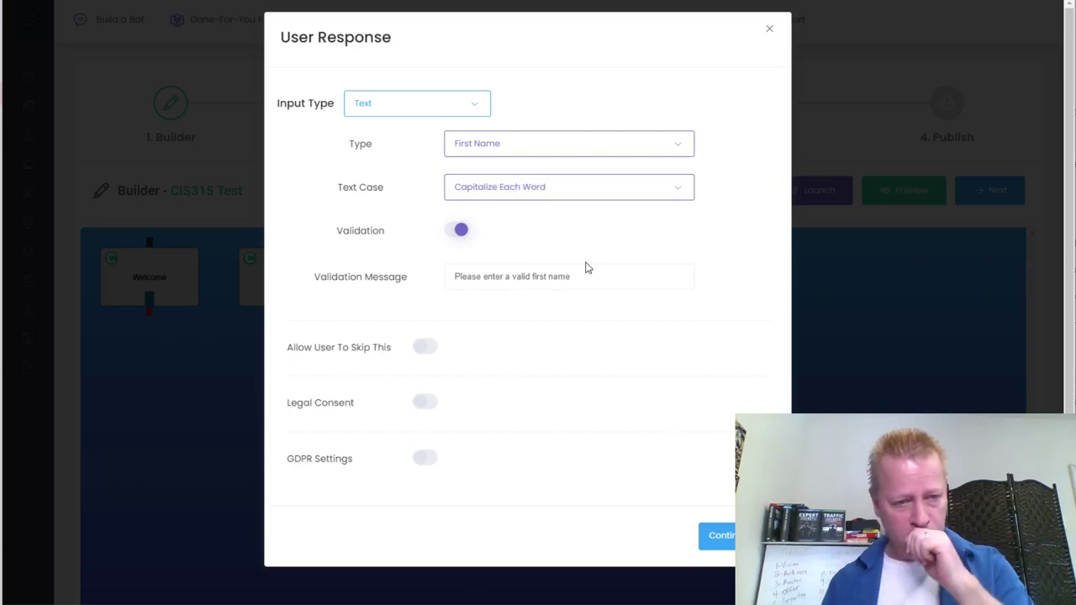
left_click(723, 544)
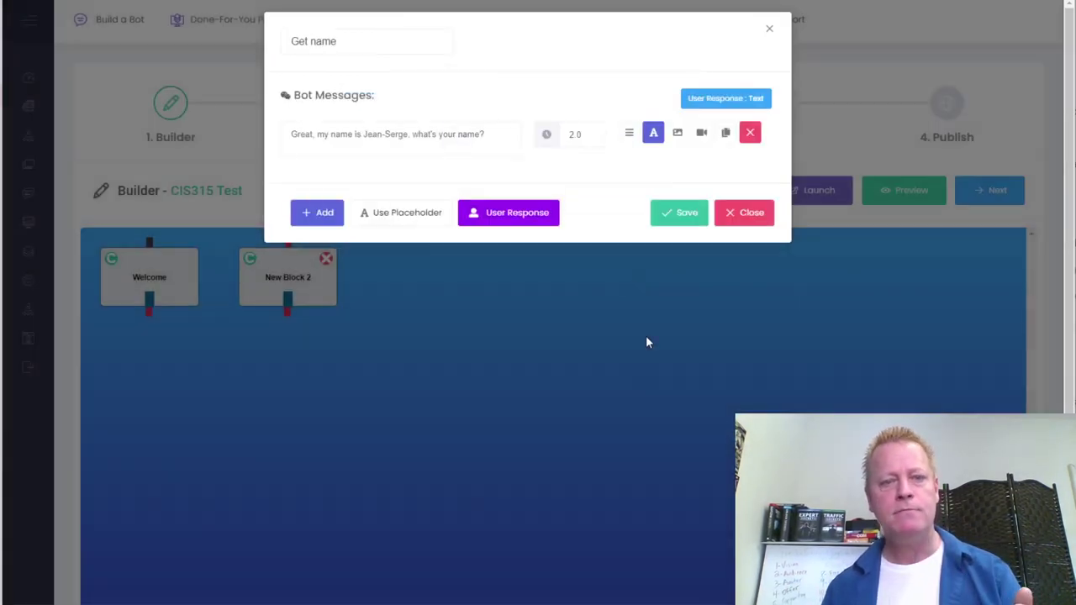
left_click(670, 215)
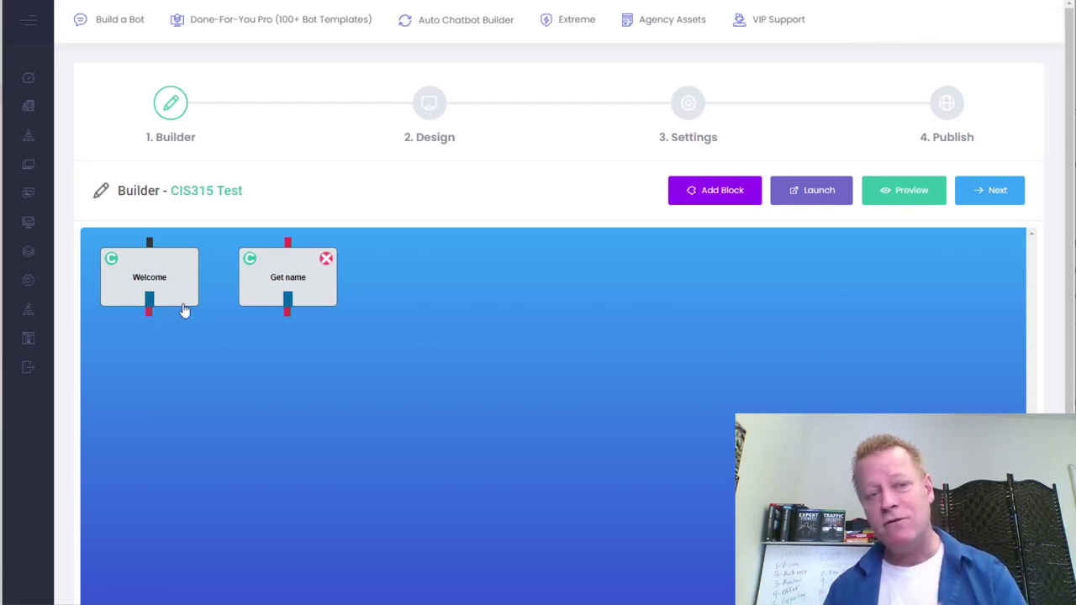
Move the Get name block diagonally below Welcome and add a third block placed diagonally below Get name.
left_click_drag(277, 275, 267, 353)
left_click(710, 197)
left_click_drag(168, 284, 414, 444)
Rename the third block as "Ask what help?".
double_click(425, 440)
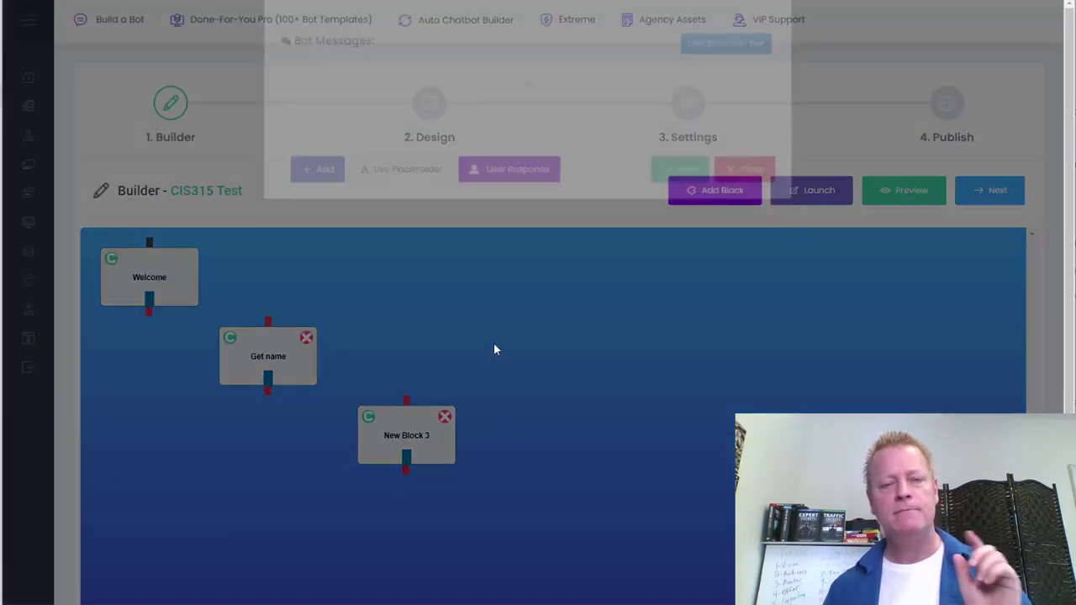
left_click(344, 44)
left_click_drag(344, 47, 246, 55)
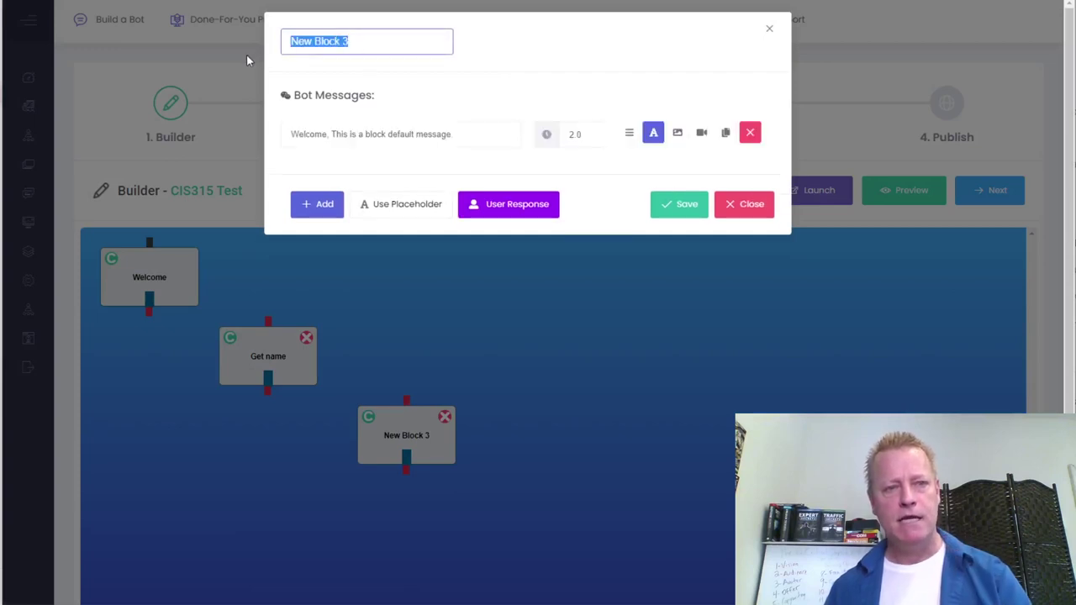
type("Ask")
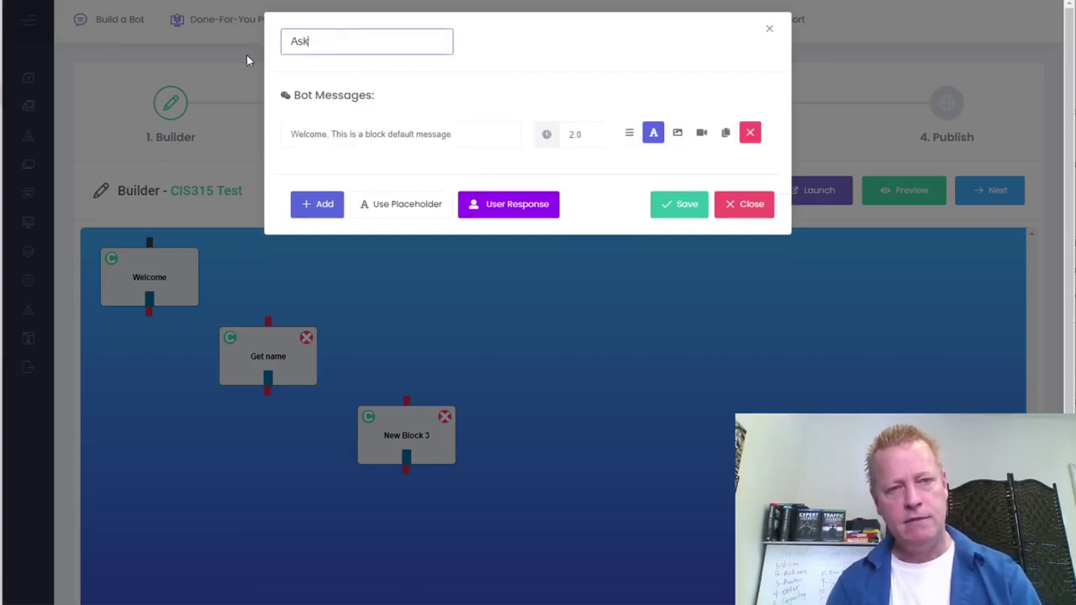
type(" what ")
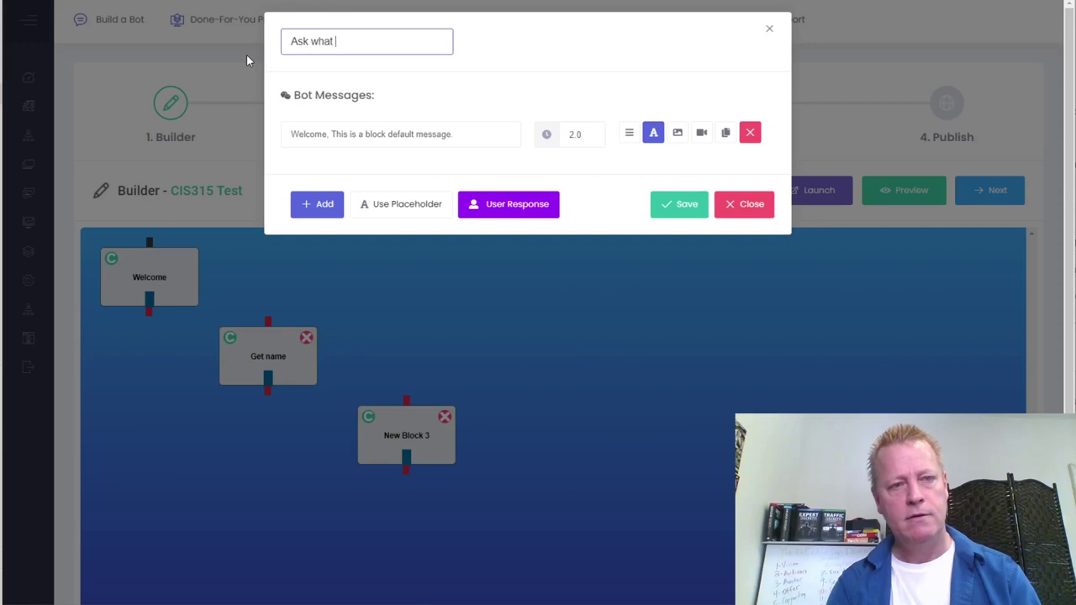
type("help they")
key("BackSpace")
key("BackSpace")
key("BackSpace")
key("BackSpace")
key("BackSpace")
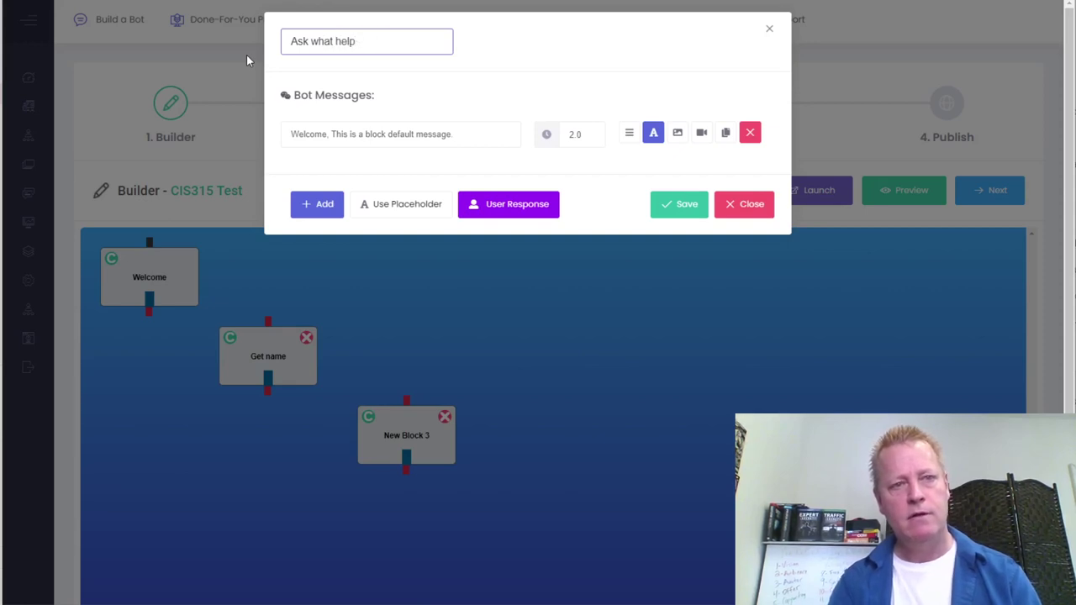
type("?")
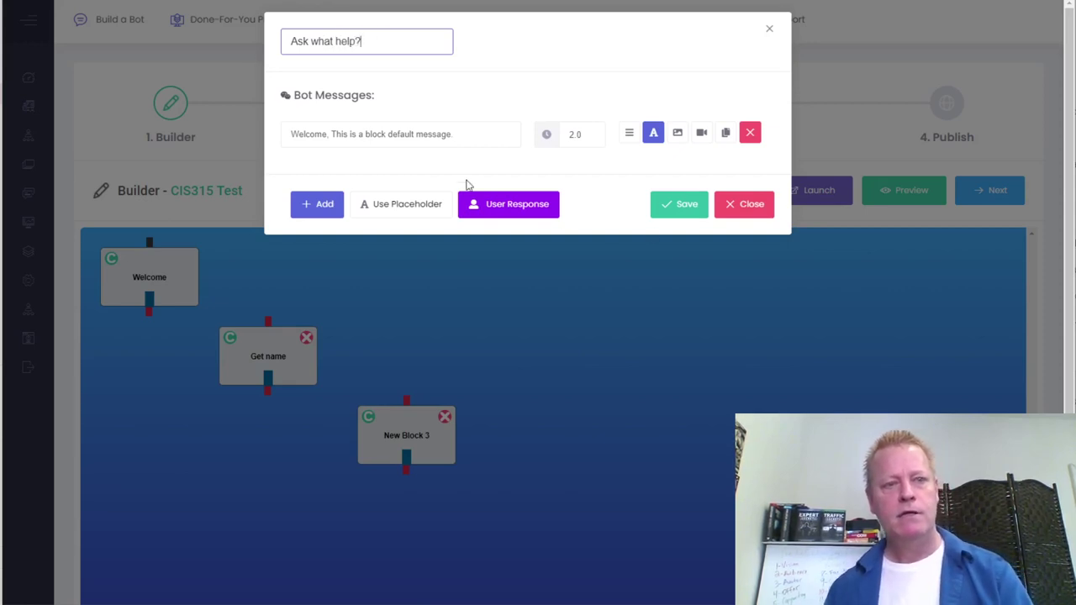
Replace the block's default message with "Nice to meet you" followed by the First Name placeholder {{bot_user_first_name}}.
left_click_drag(463, 134, 221, 183)
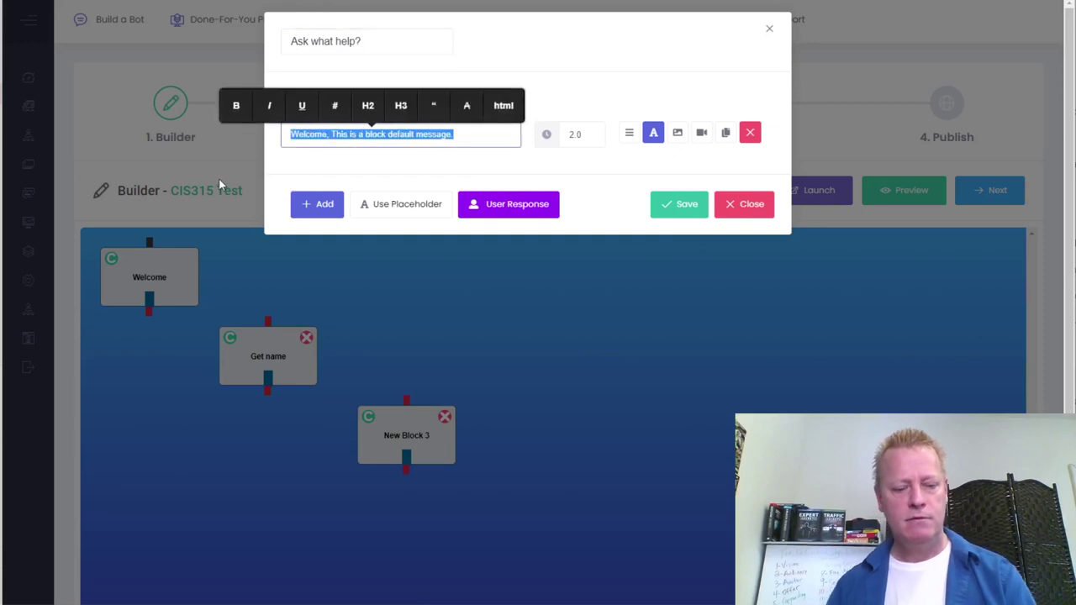
type("N")
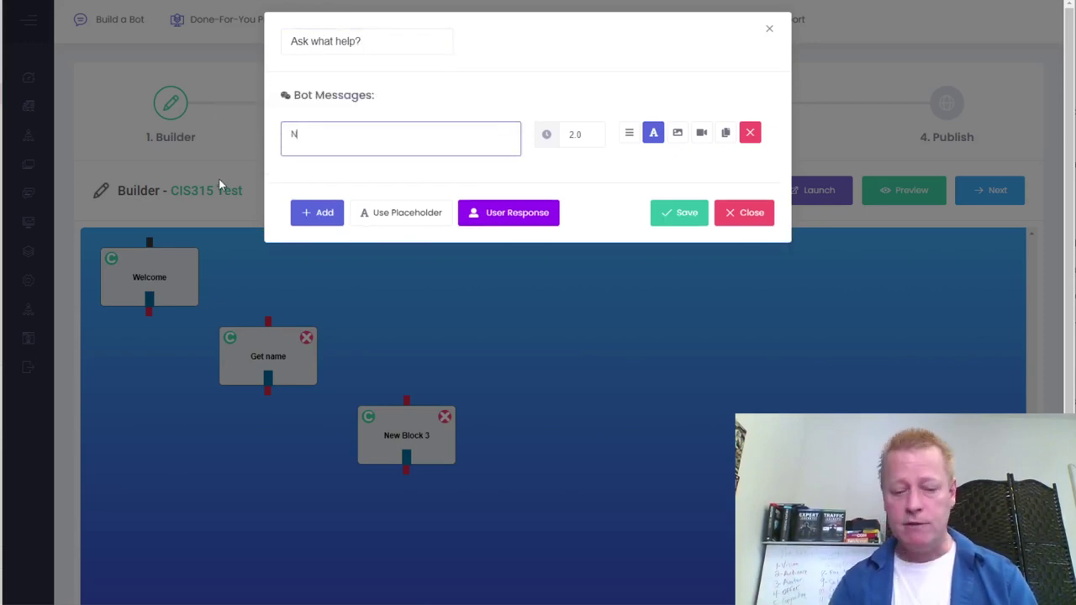
type("ice to meet you")
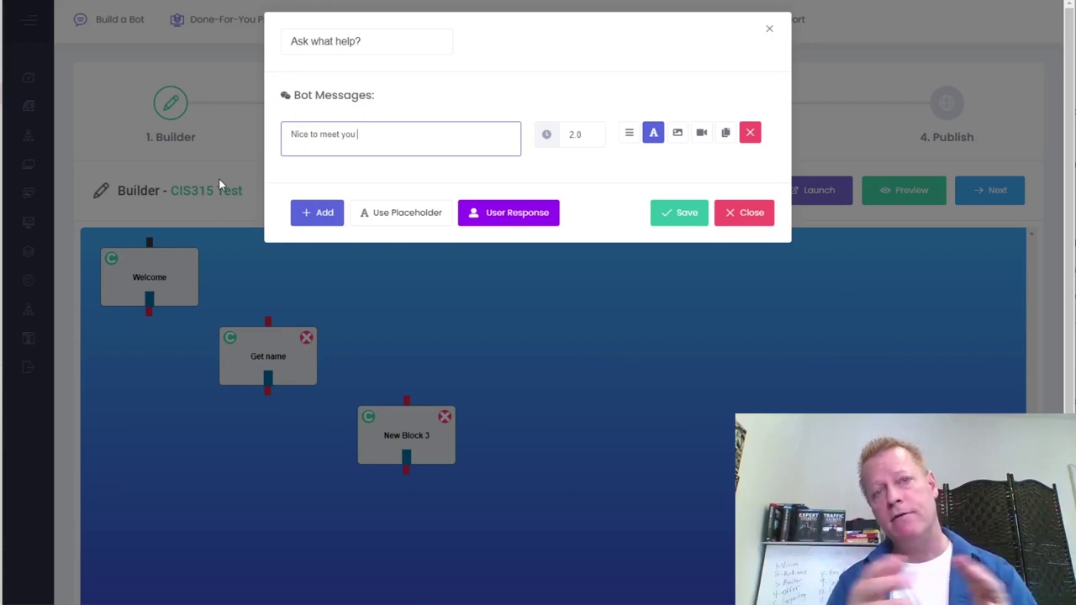
left_click(403, 217)
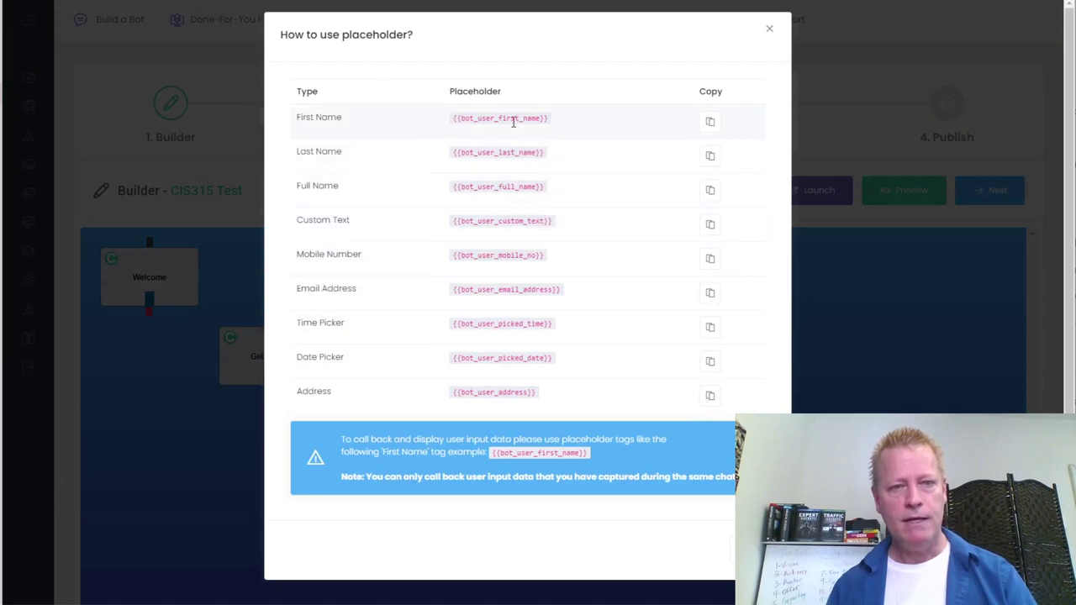
left_click(710, 121)
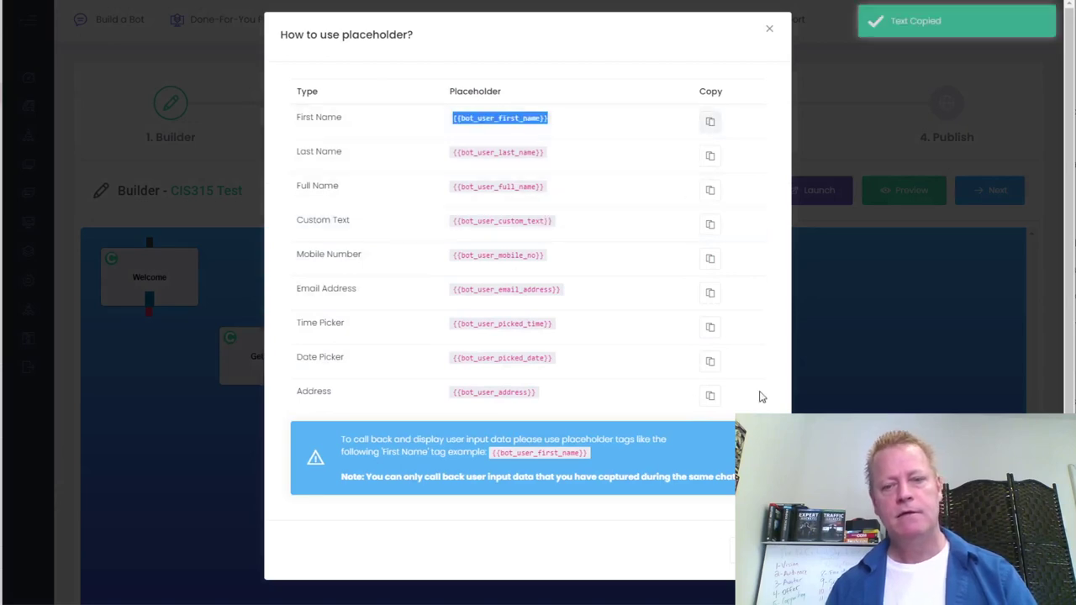
left_click(706, 547)
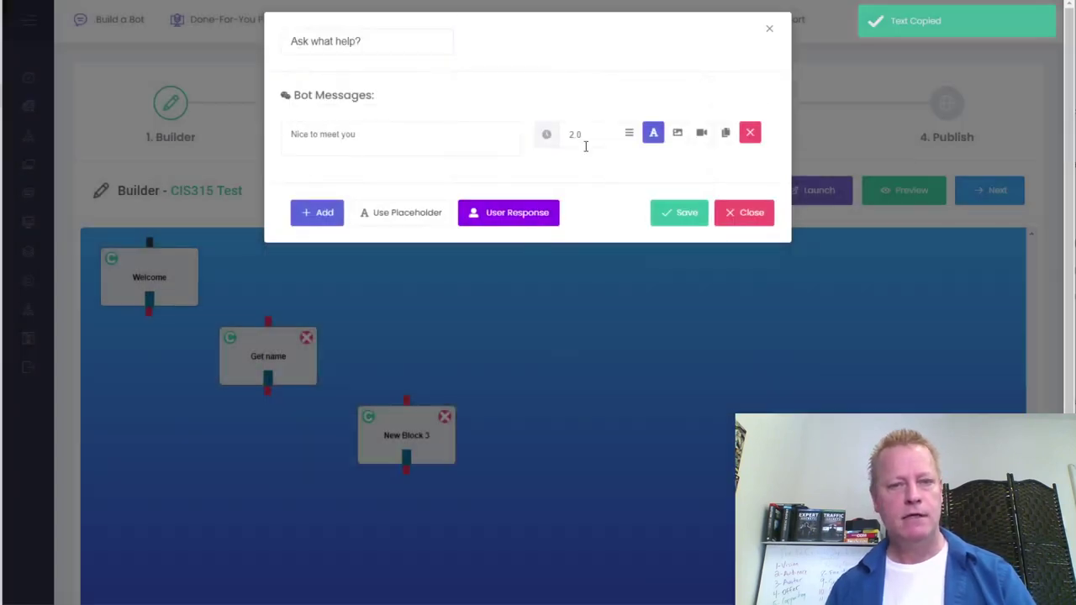
left_click(370, 133)
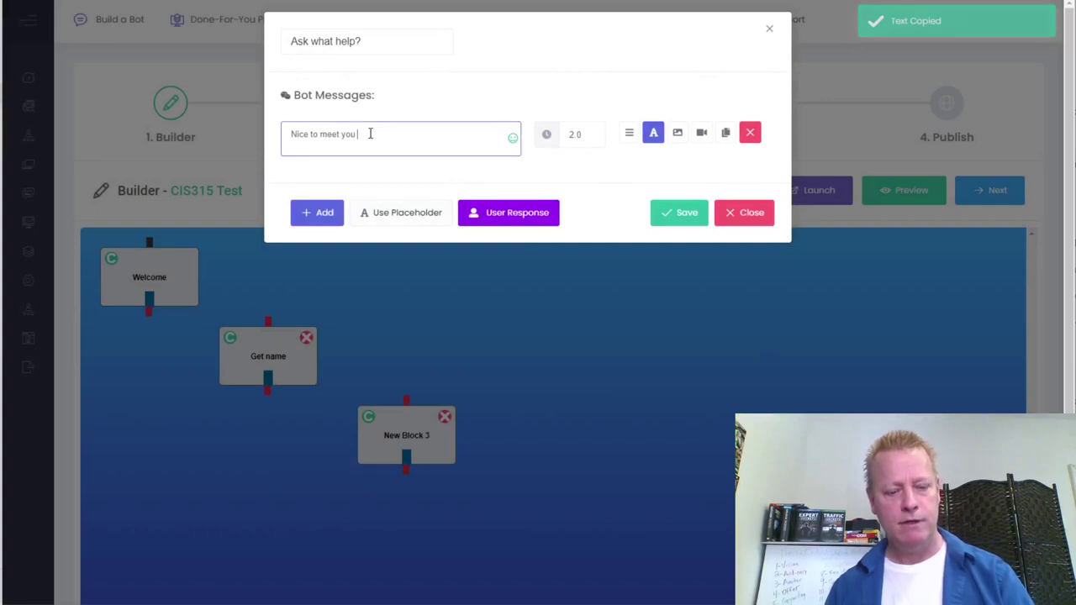
key("ctrl+v")
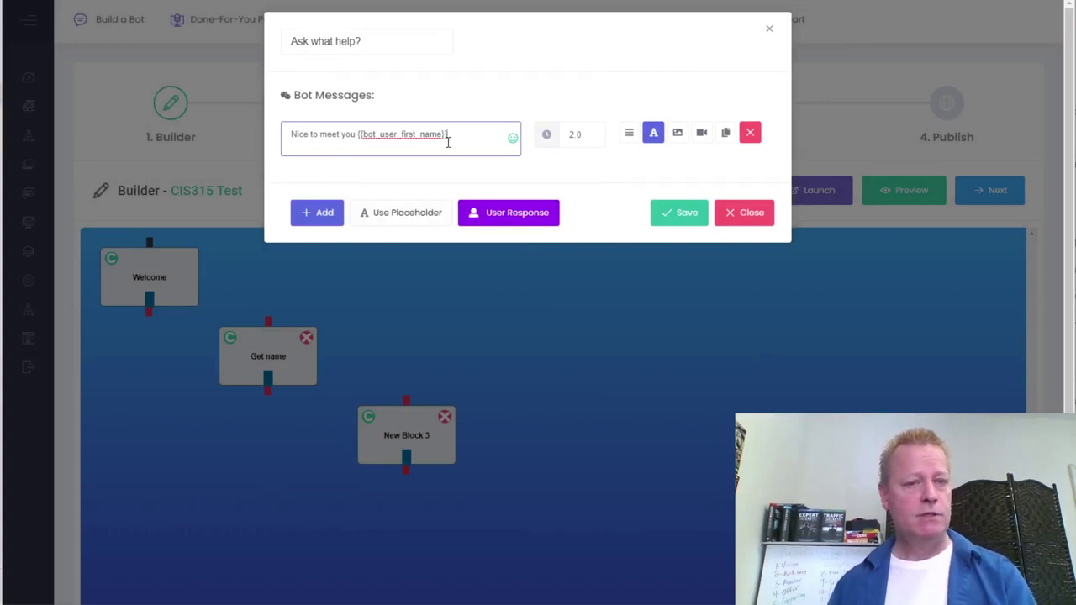
Add a second bot message to the block reading "What can I help you with?".
left_click(313, 221)
left_click(367, 185)
type("What can ")
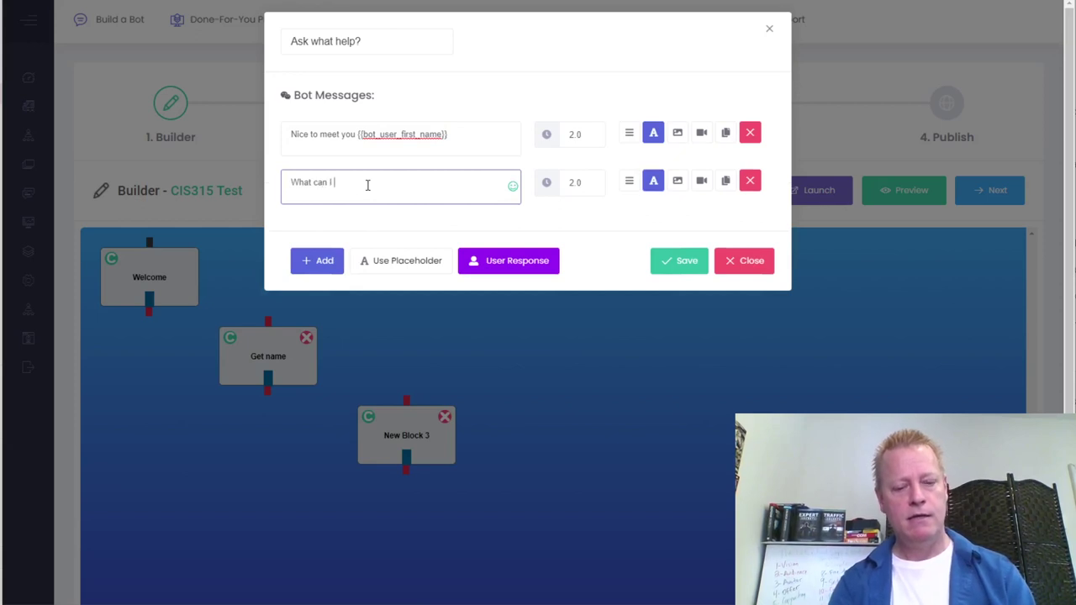
type("I help you with?")
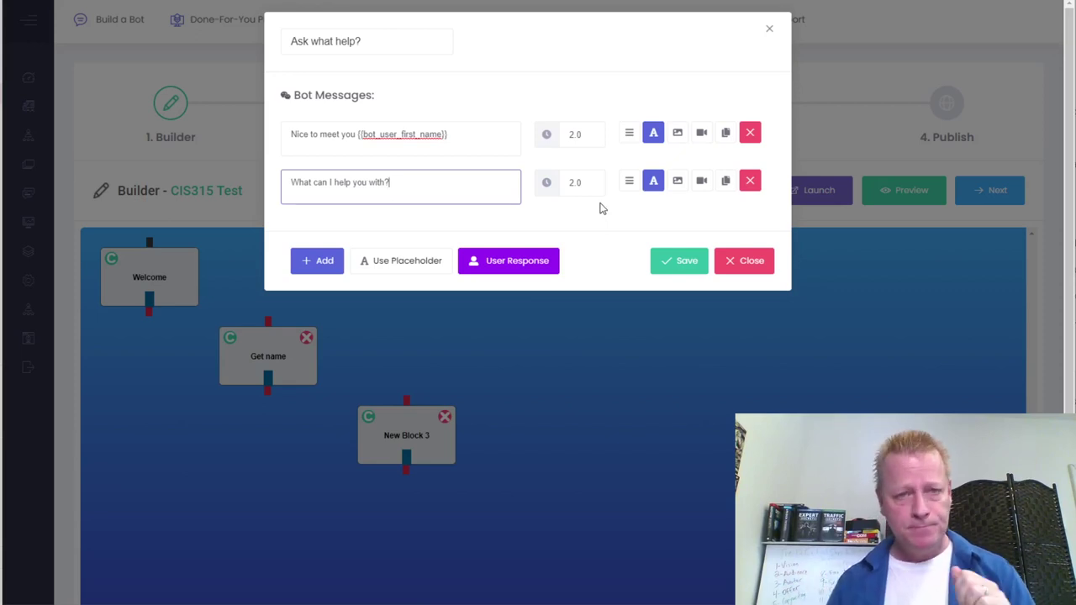
Set the block's user response to the Buttons input type and label the first option "Personal Branding".
left_click(505, 267)
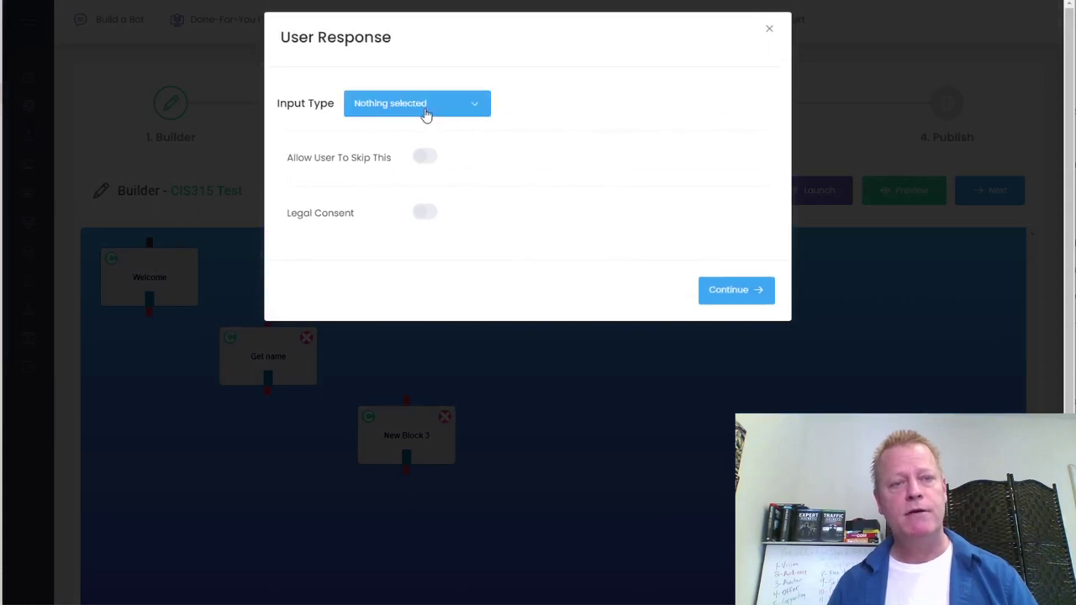
left_click(420, 111)
left_click(390, 189)
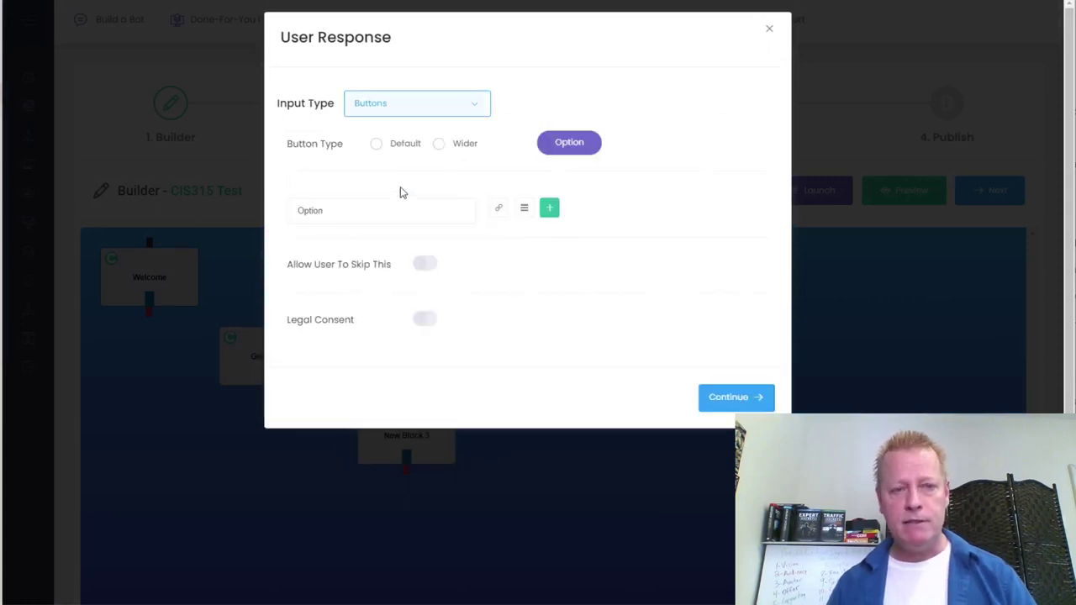
left_click(344, 205)
left_click_drag(343, 205, 269, 209)
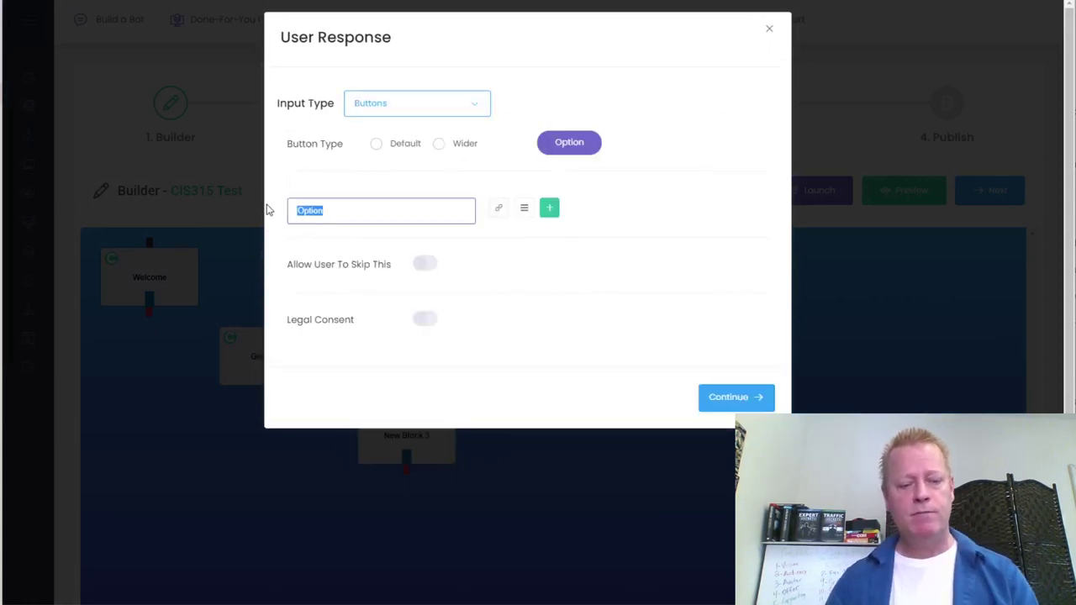
type("Personal Branding")
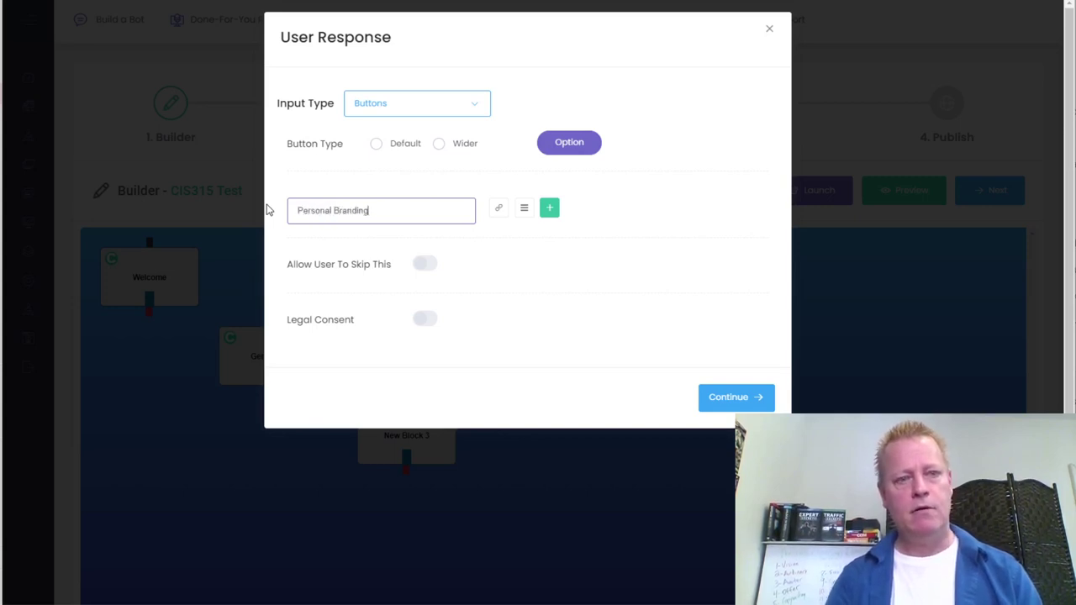
Add a second button option labelled "Grow my audience" below Personal Branding.
left_click(549, 208)
type("G")
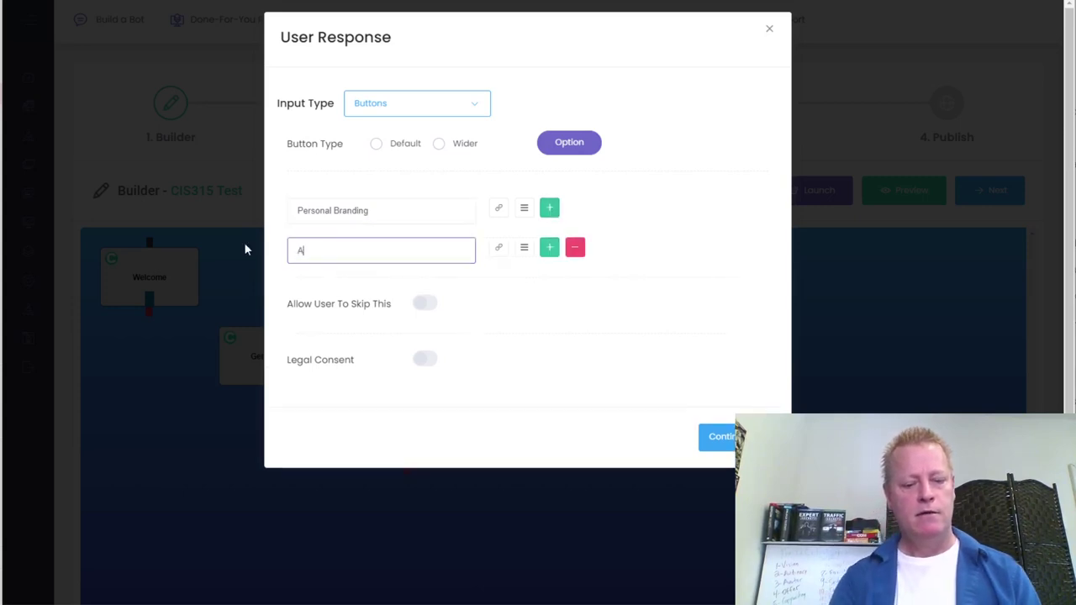
type("row my a")
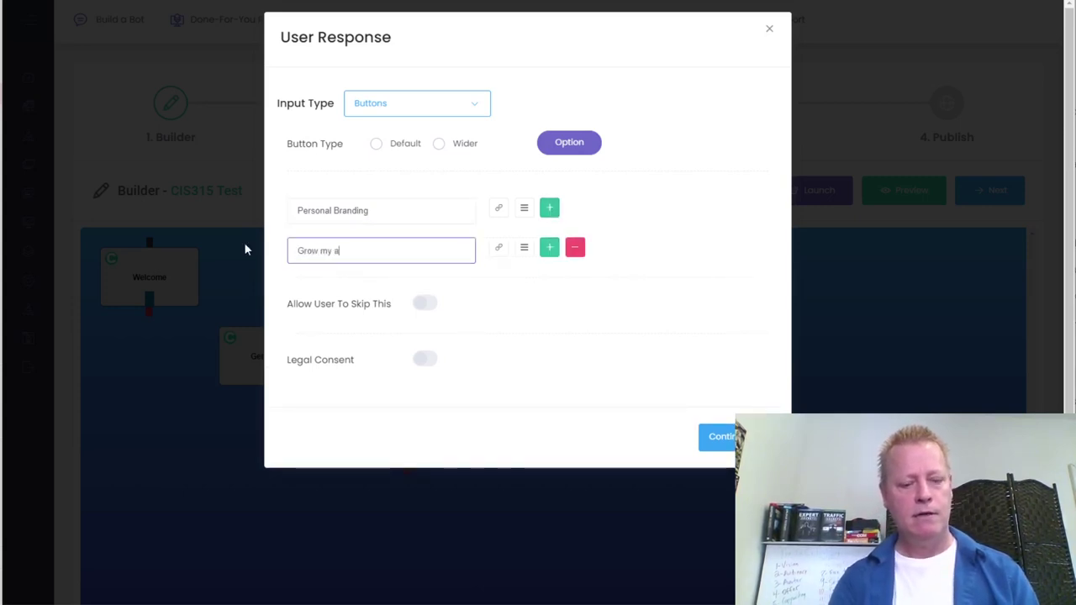
type("udience")
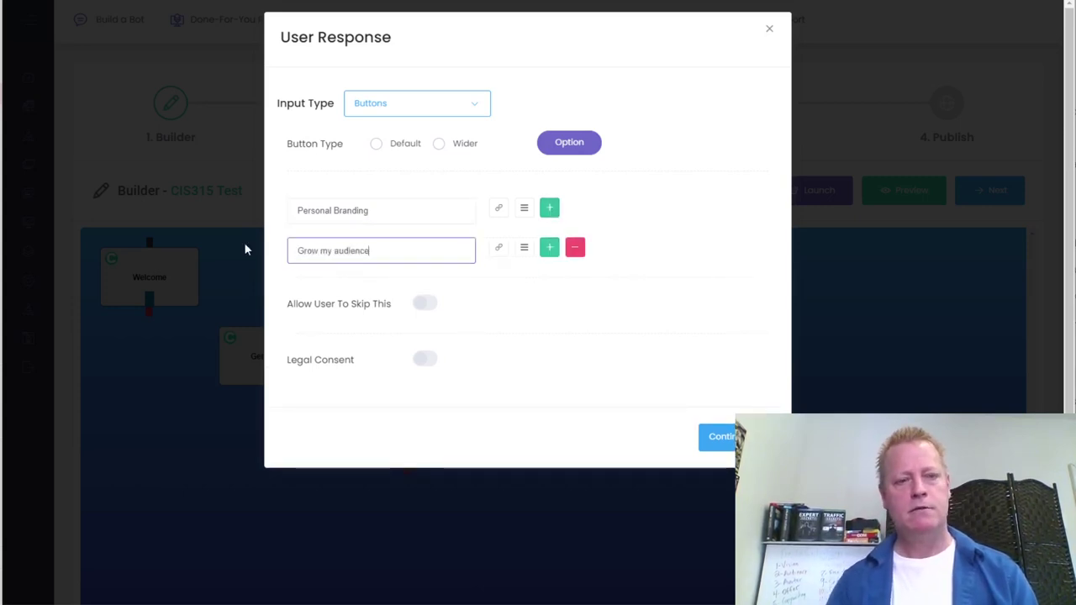
Add a third button option labelled "Chat bots".
left_click(549, 247)
left_click(344, 291)
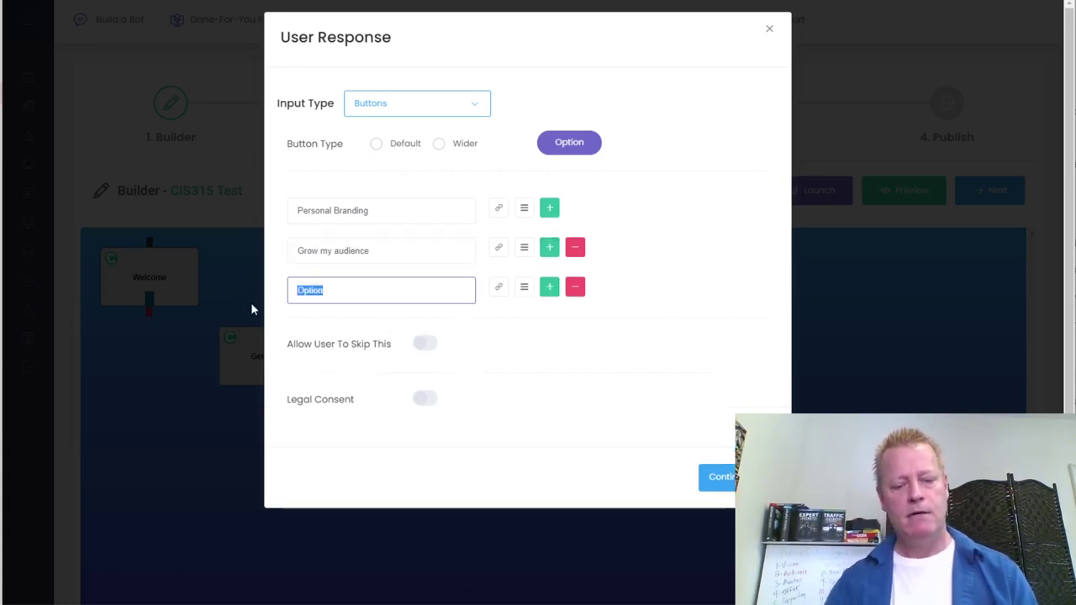
type("Chat ")
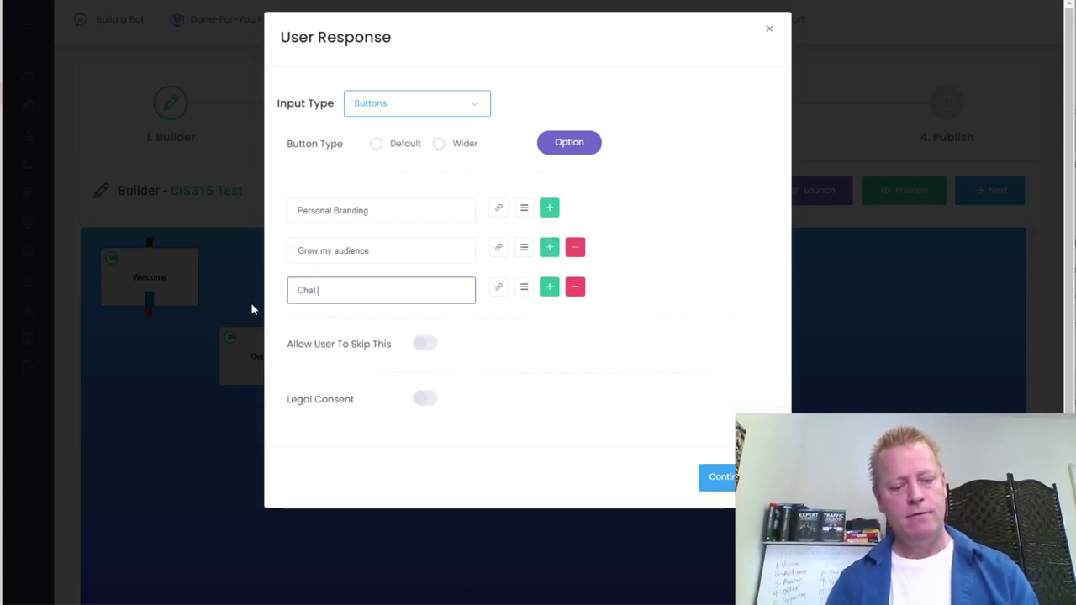
type("bot cap")
key("BackSpace")
key("BackSpace")
key("BackSpace")
key("BackSpace")
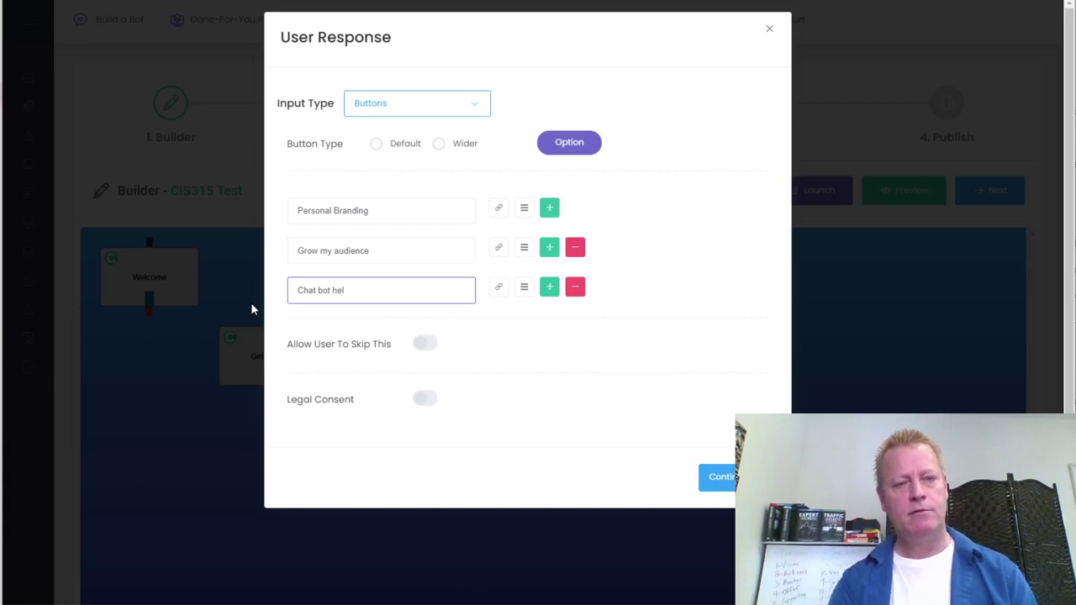
type("s")
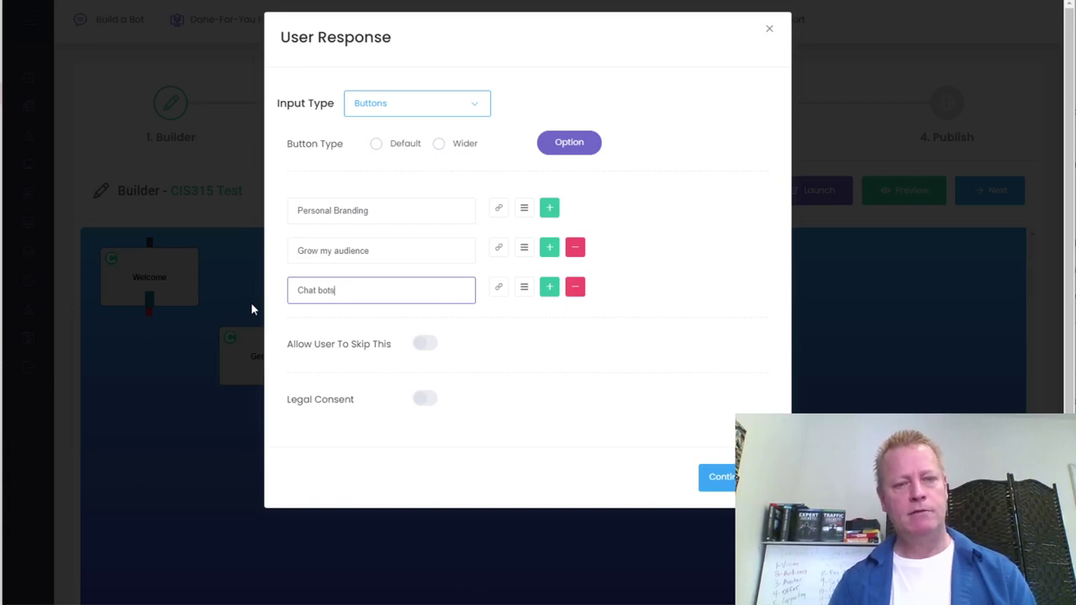
Add two more button options labelled "Chrome Extensions" and "Course Hosting".
left_click(549, 288)
left_click_drag(336, 333, 284, 334)
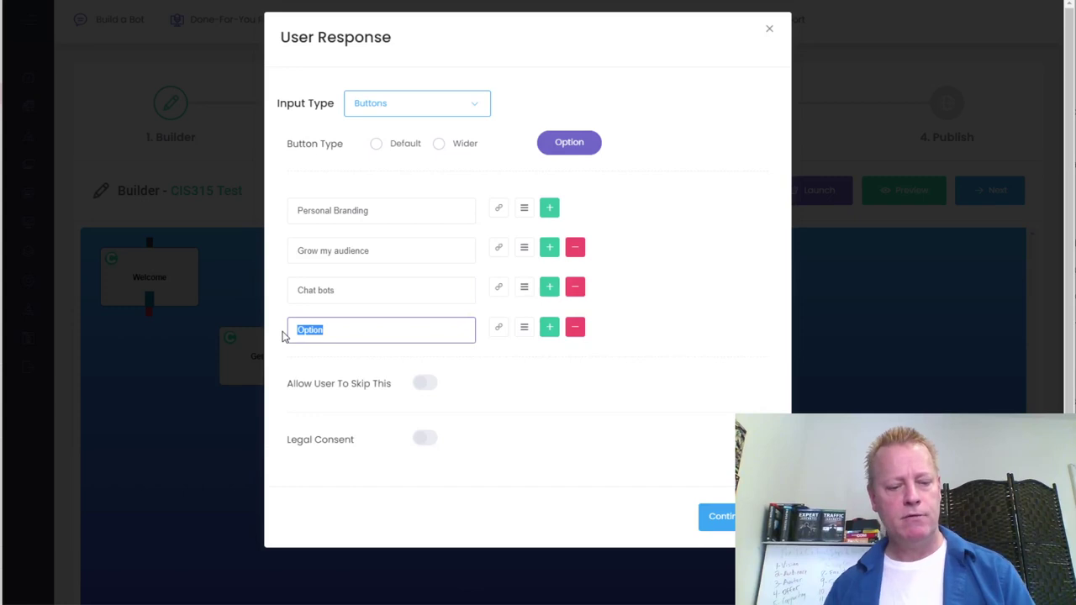
type("Chrome Extens")
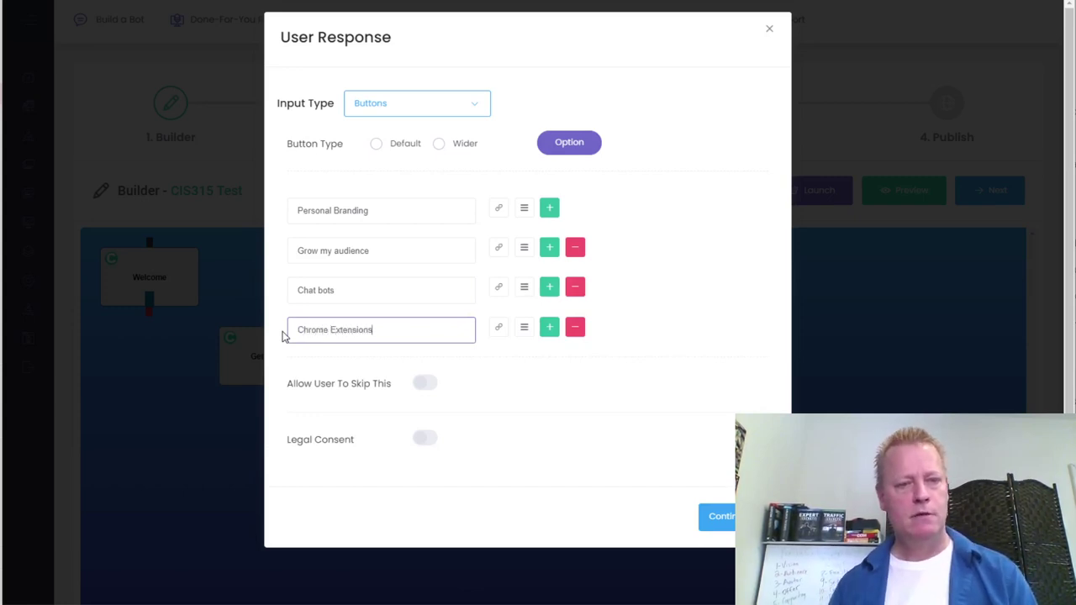
left_click(550, 327)
left_click_drag(408, 372, 253, 379)
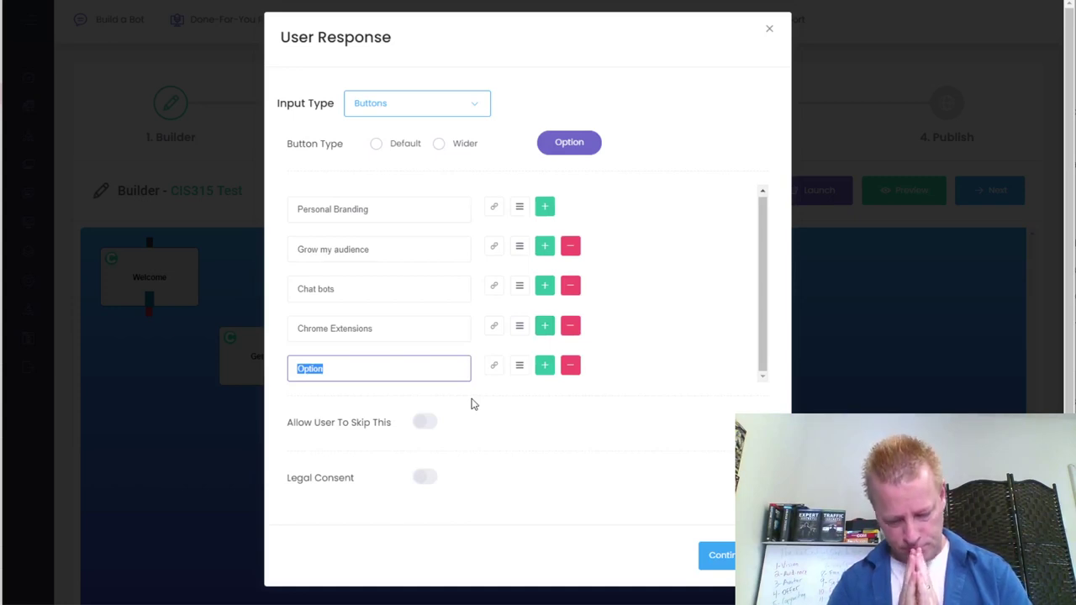
type("Course Hos")
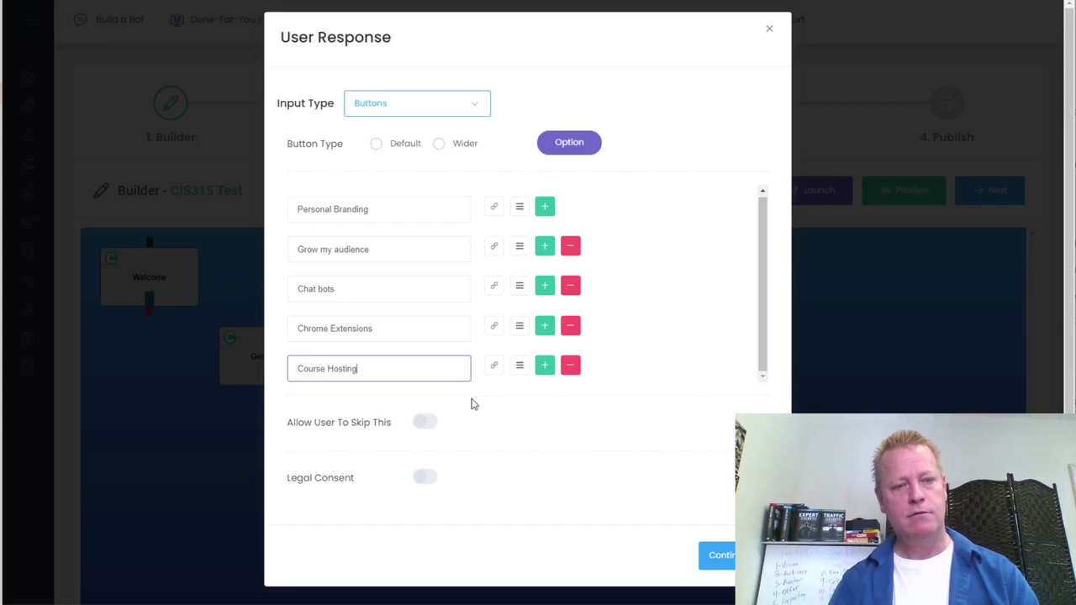
Add a final button option labelled "Something else" and save the Ask what help? block.
left_click(545, 368)
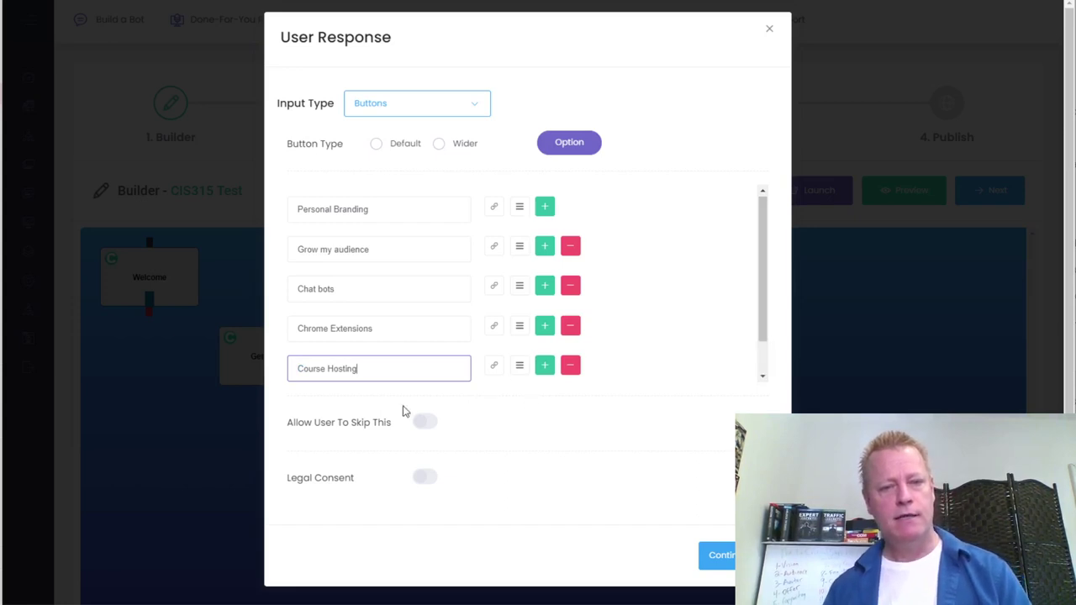
scroll(605, 372, "down", 1)
double_click(343, 374)
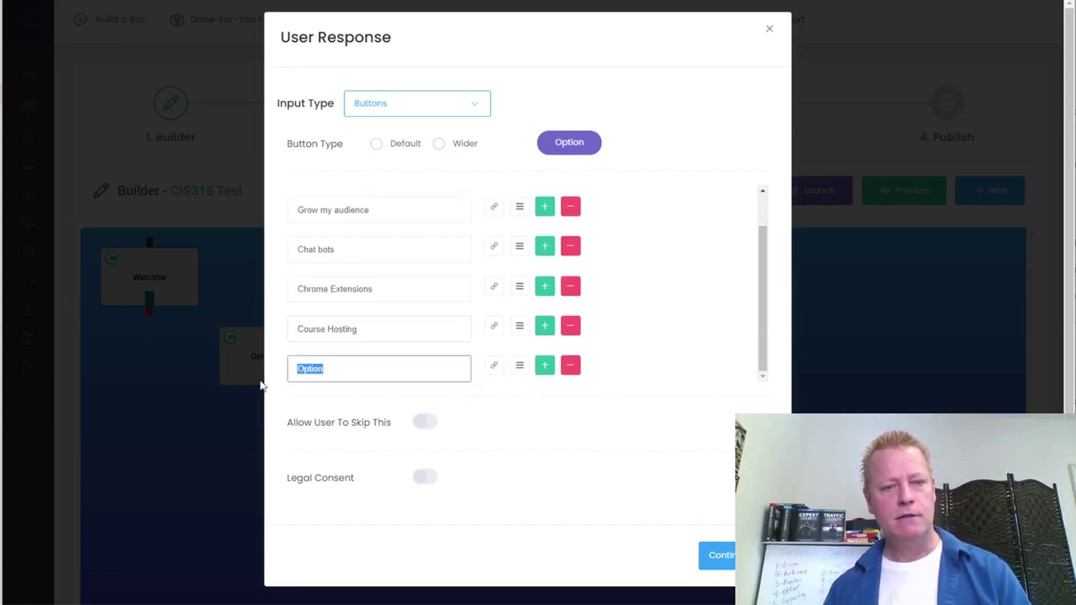
type("Something else")
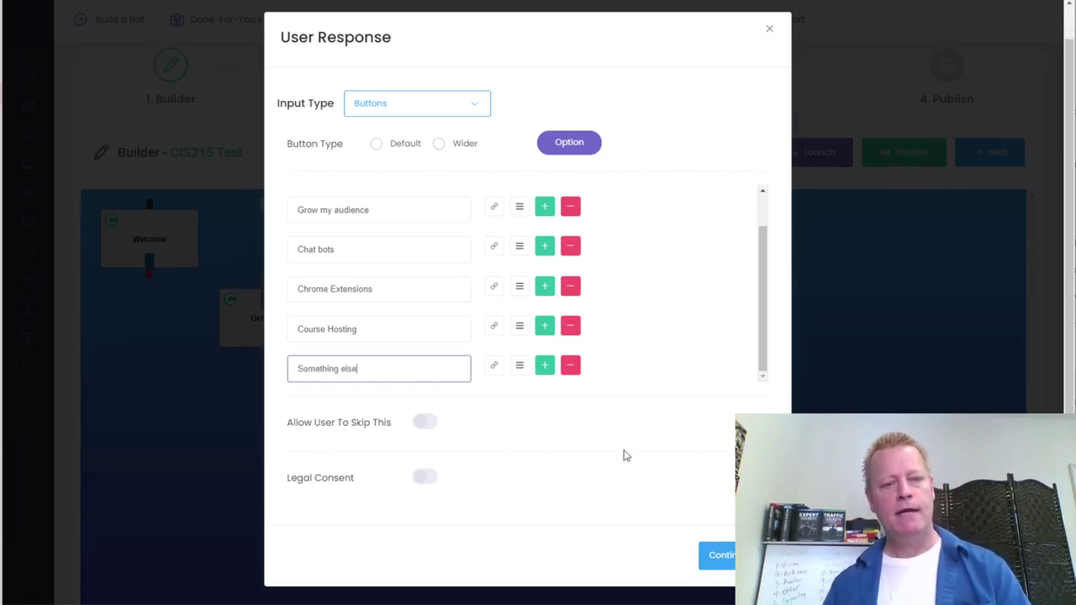
left_click(717, 554)
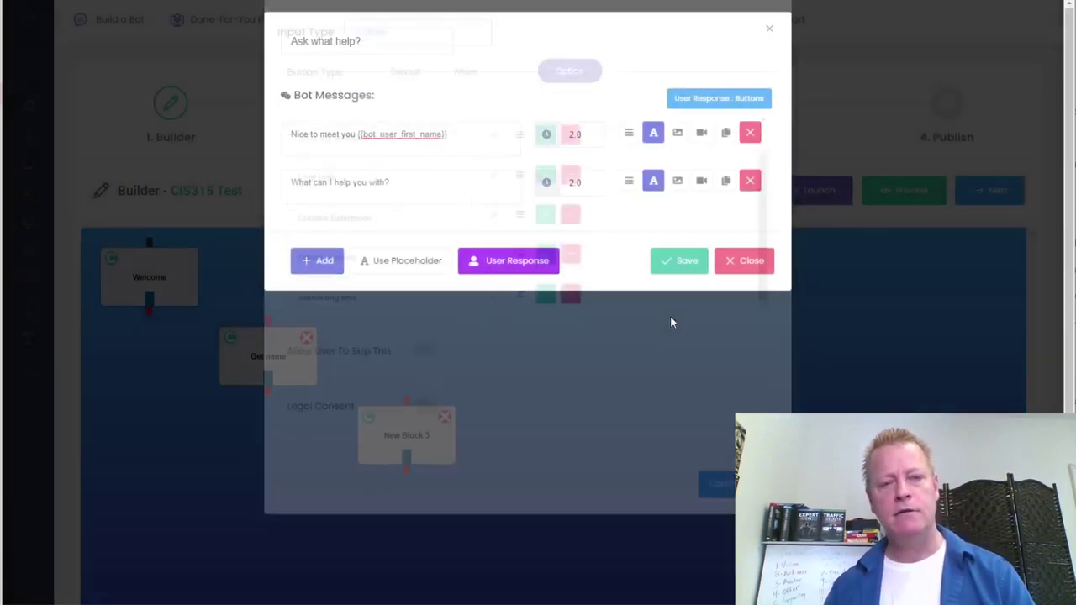
left_click(683, 262)
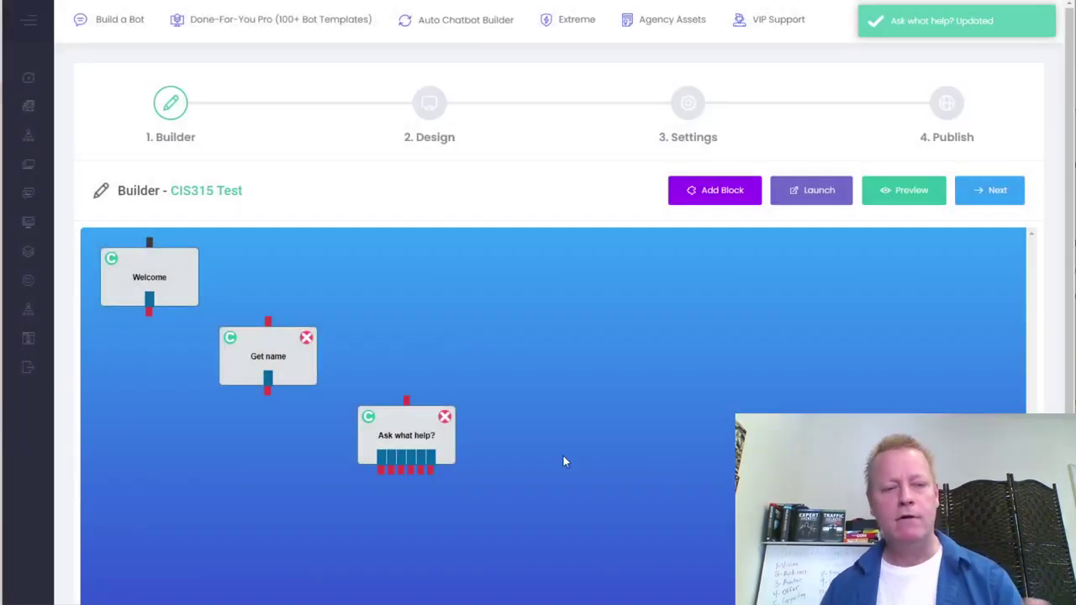
Line up the three blocks in a row, connecting Welcome to Get name and Get name to Ask what help?
left_click_drag(423, 429, 394, 433)
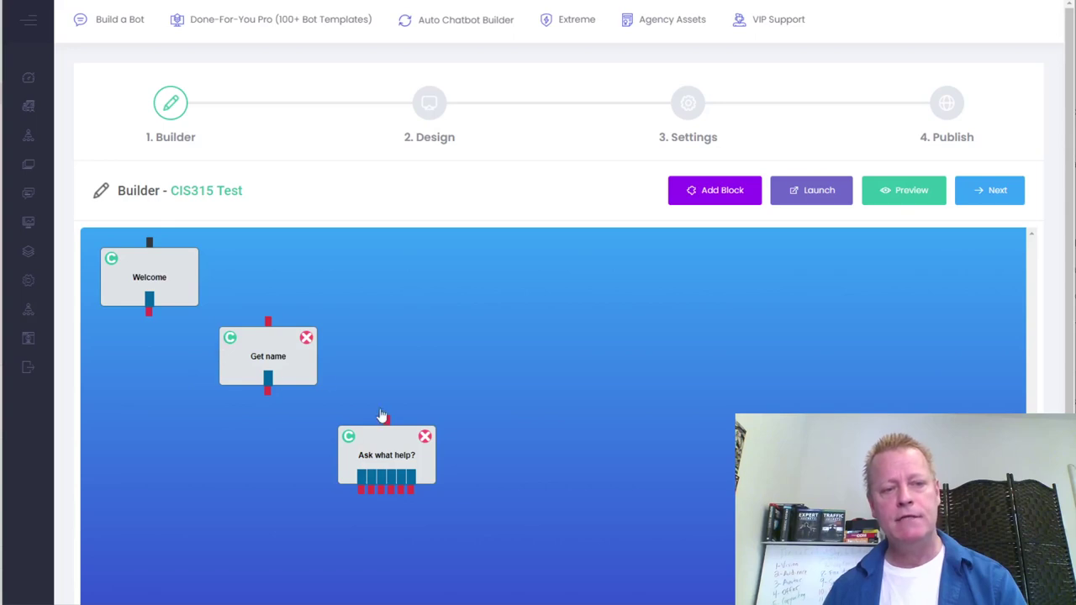
left_click_drag(280, 369, 339, 310)
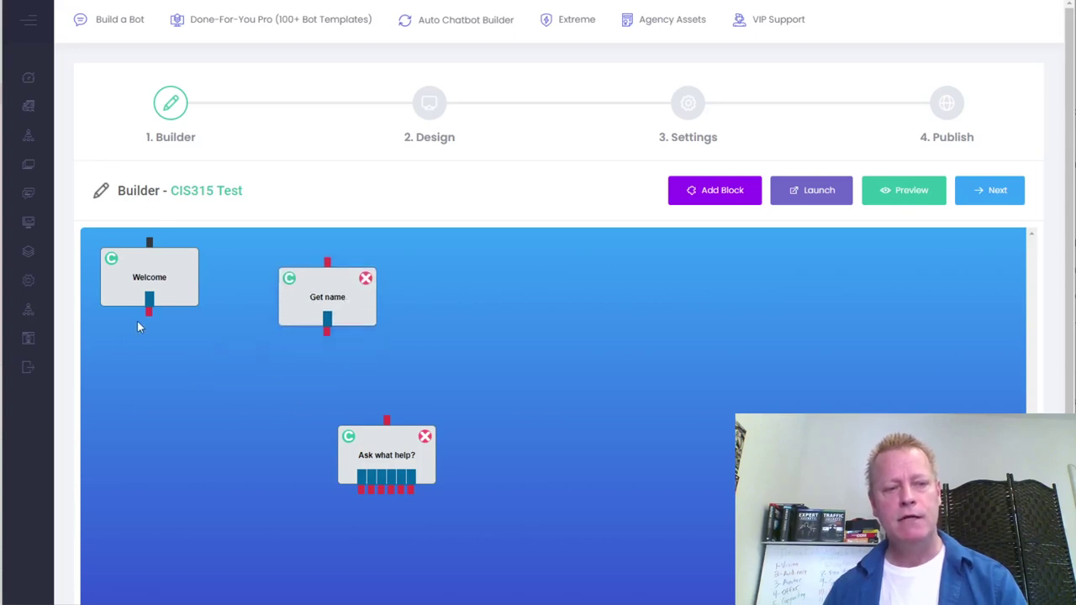
mouse_move(148, 314)
left_mouse_down()
mouse_move(370, 430)
mouse_move(389, 421)
mouse_move(187, 334)
mouse_move(187, 322)
mouse_move(147, 329)
left_mouse_up()
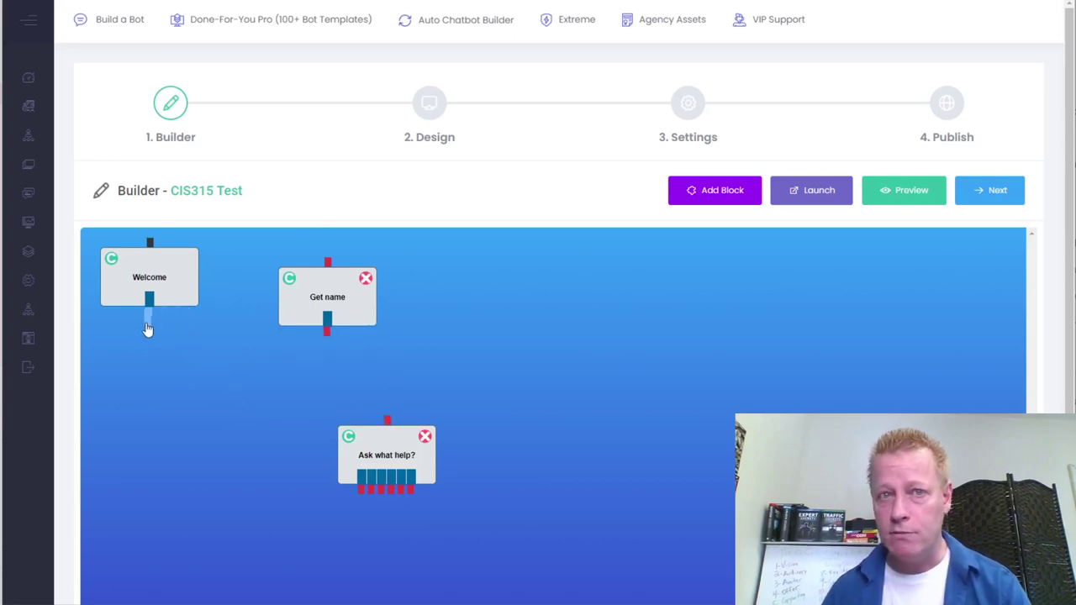
left_click_drag(147, 329, 327, 276)
left_click_drag(348, 314, 487, 284)
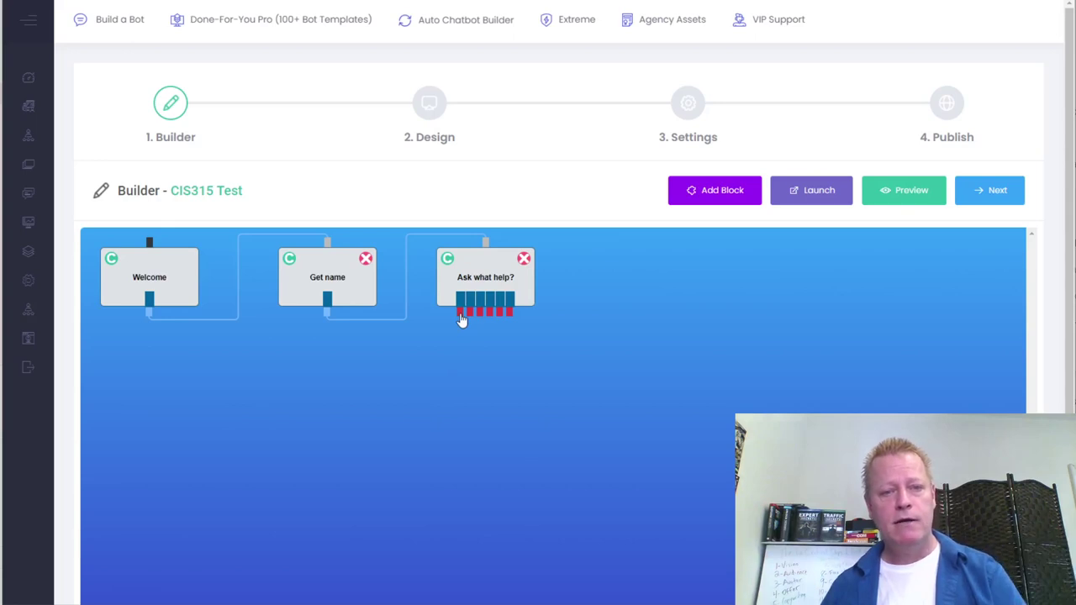
Reopen the Ask what help? block's button options and move Course Hosting to the top of the list.
left_click(485, 284)
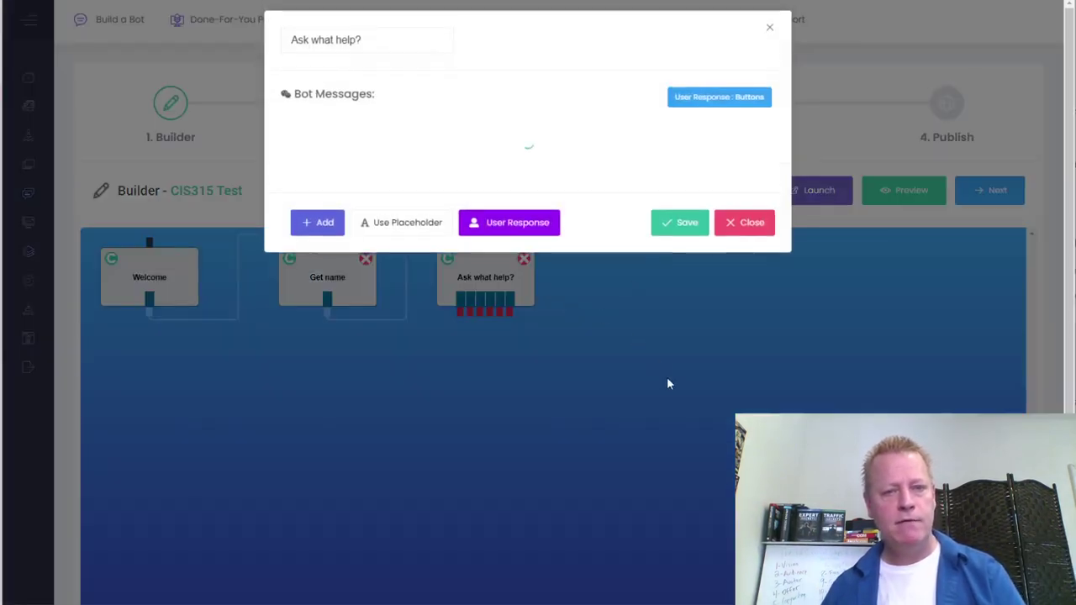
left_click(533, 257)
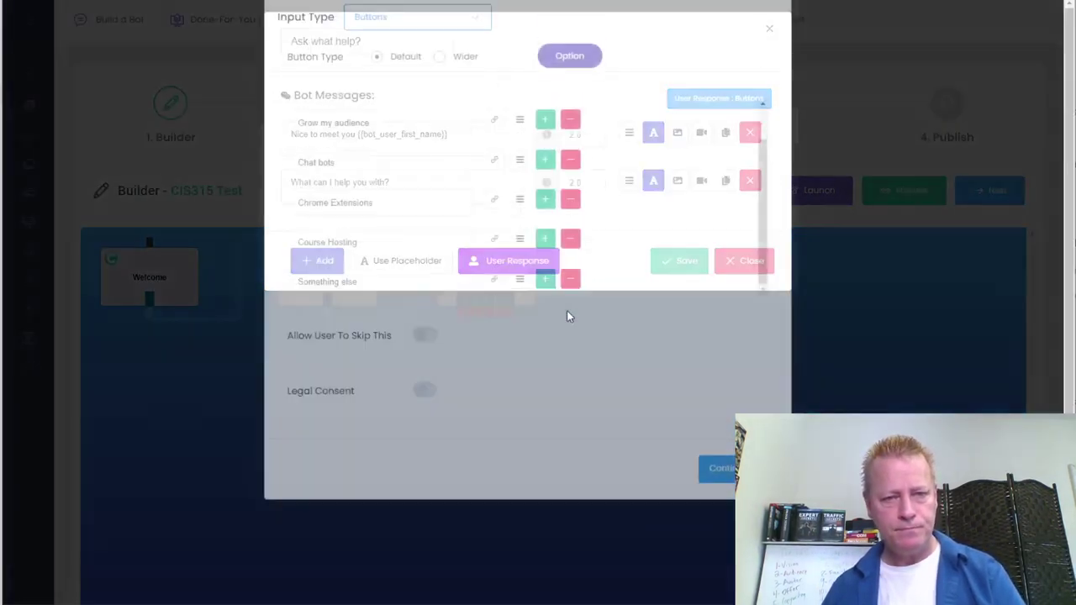
left_click_drag(397, 215, 296, 212)
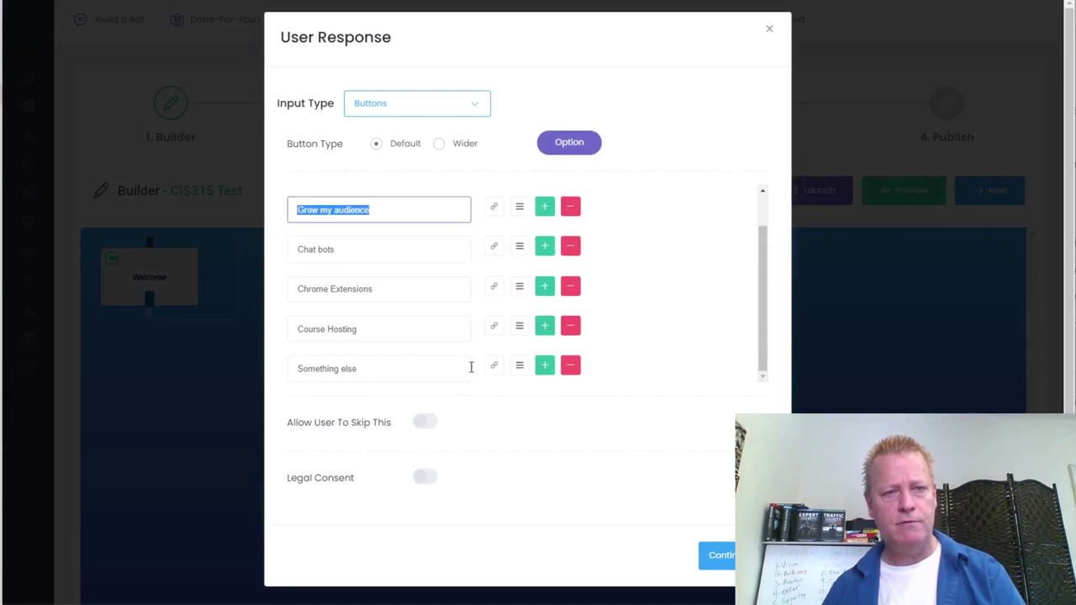
scroll(462, 353, "up", 1)
left_click_drag(385, 213, 281, 207)
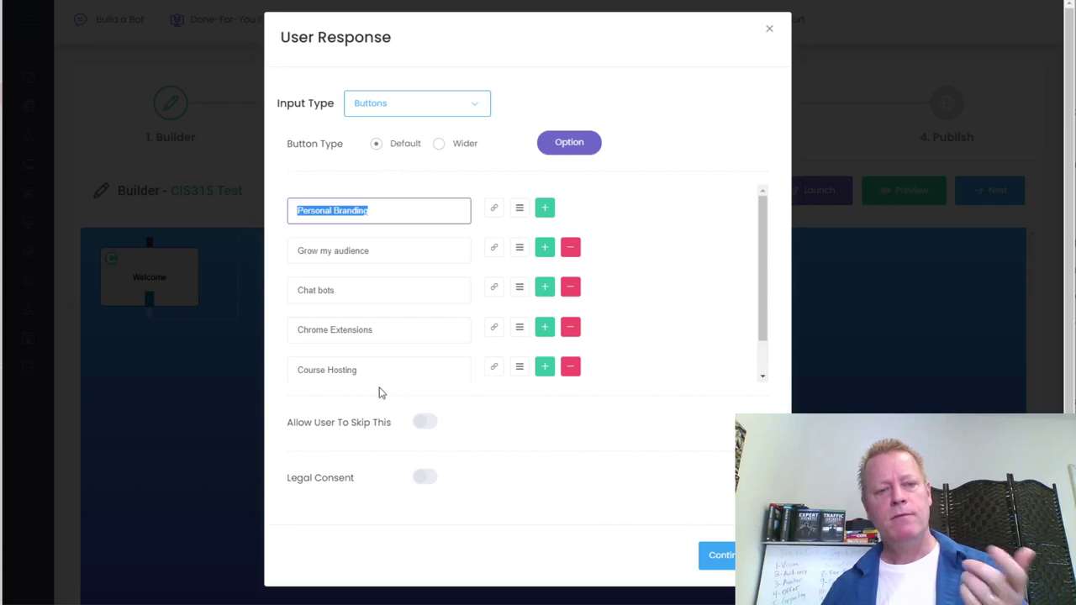
scroll(613, 380, "down", 1)
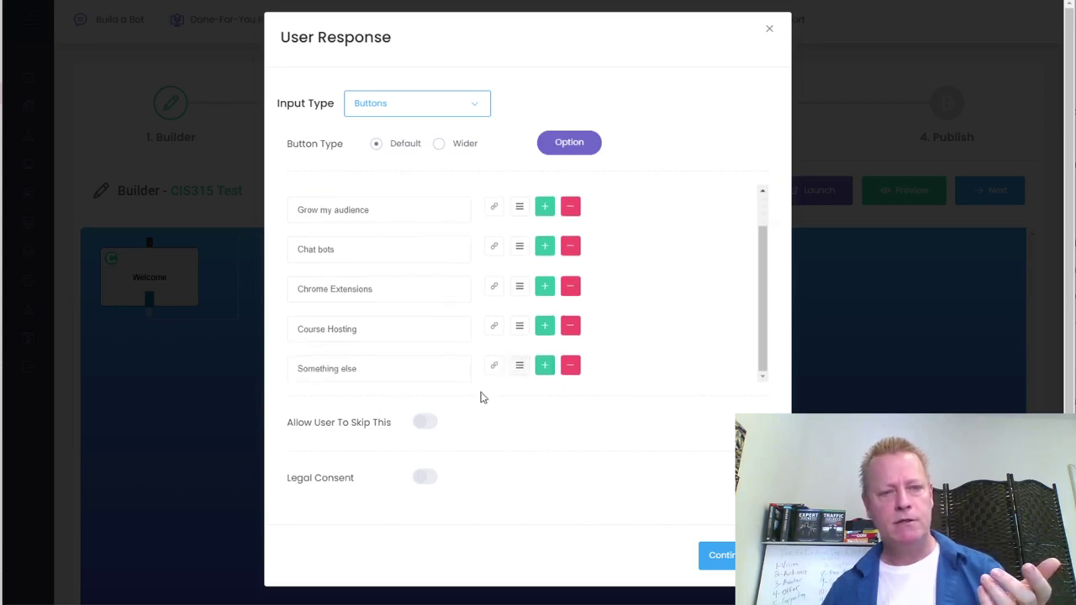
left_click_drag(519, 327, 523, 212)
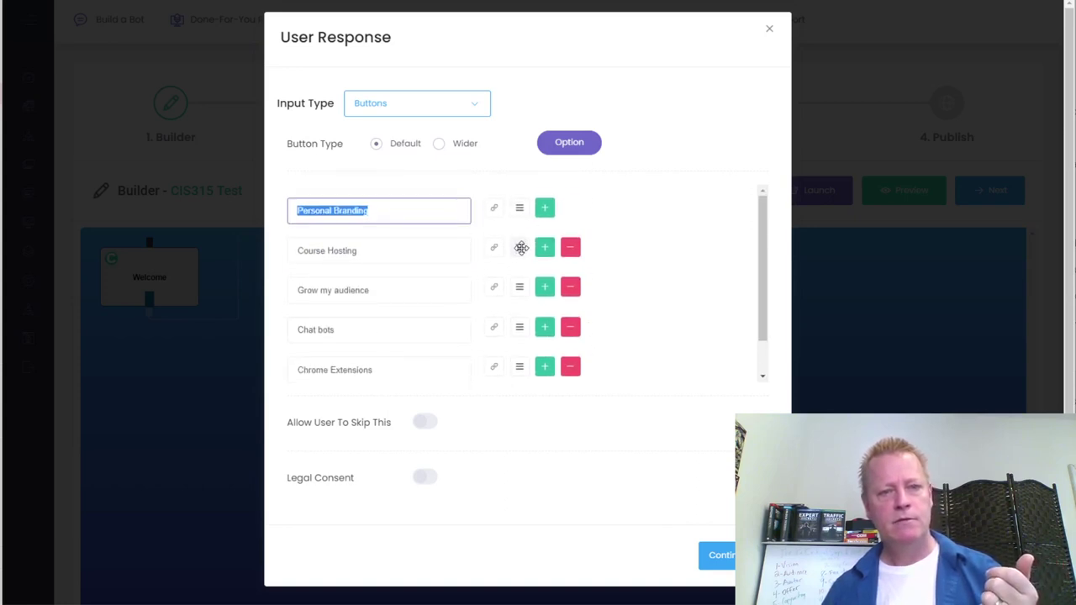
left_click_drag(521, 242, 516, 202)
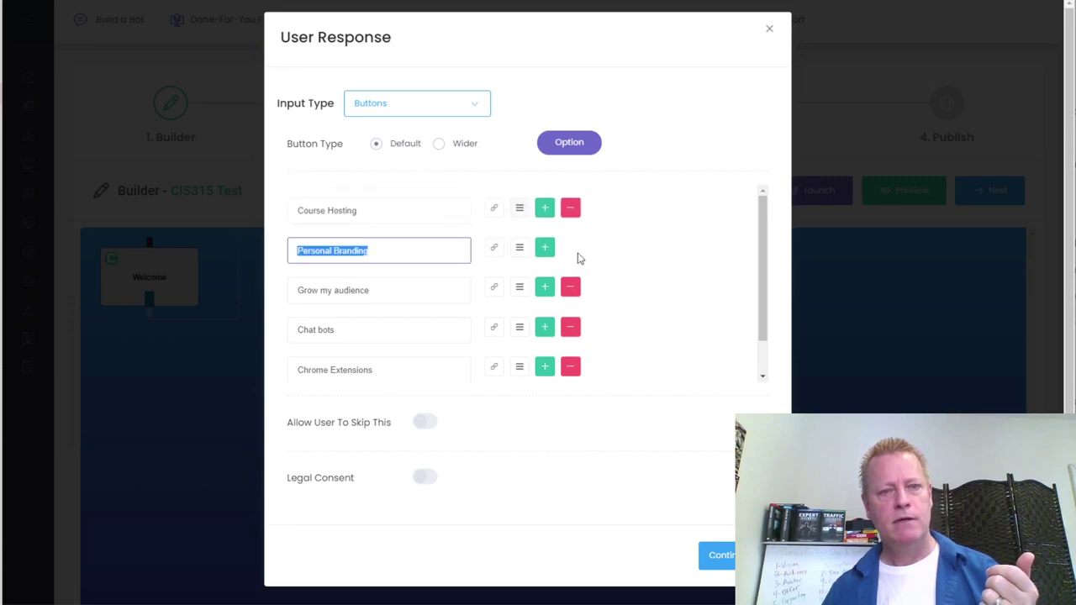
Reorder the options so Chrome Extensions is second and Chat bots third, and save the block.
left_click(395, 334)
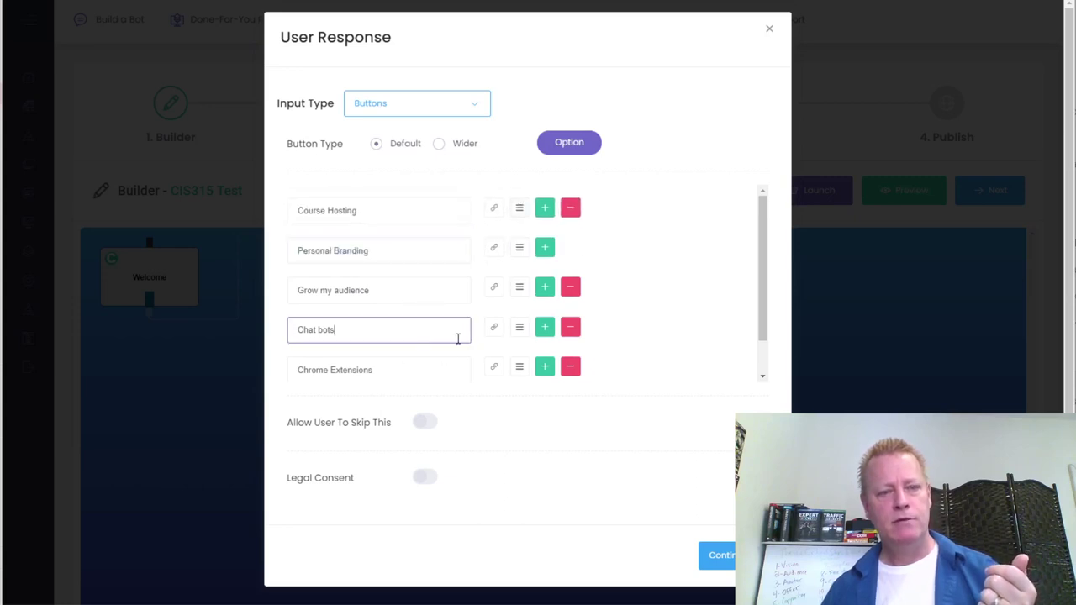
left_click_drag(514, 365, 522, 243)
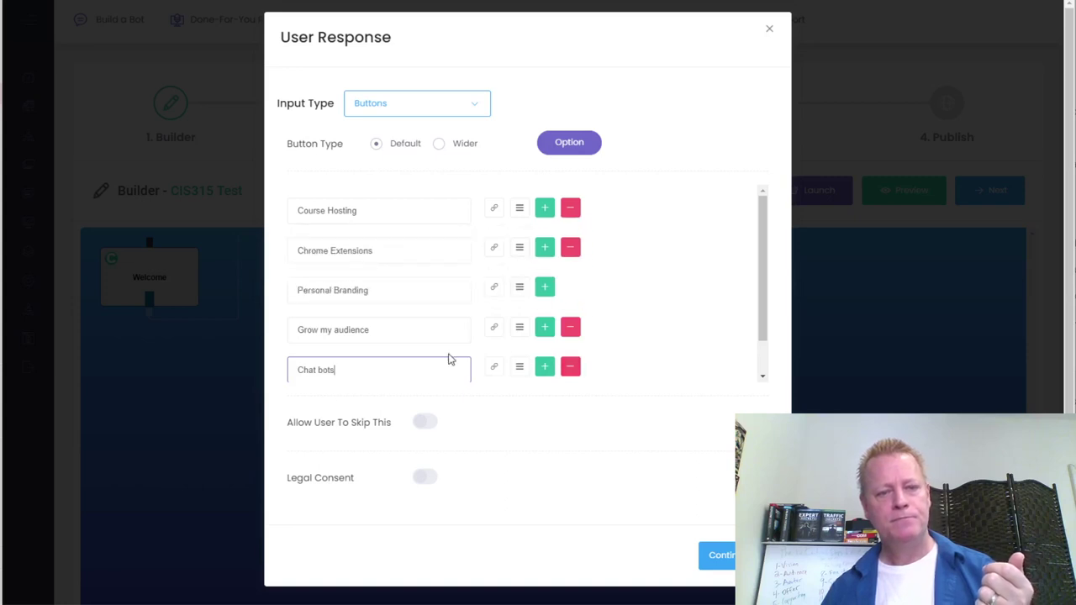
scroll(480, 357, "down", 1)
left_click_drag(519, 325, 521, 285)
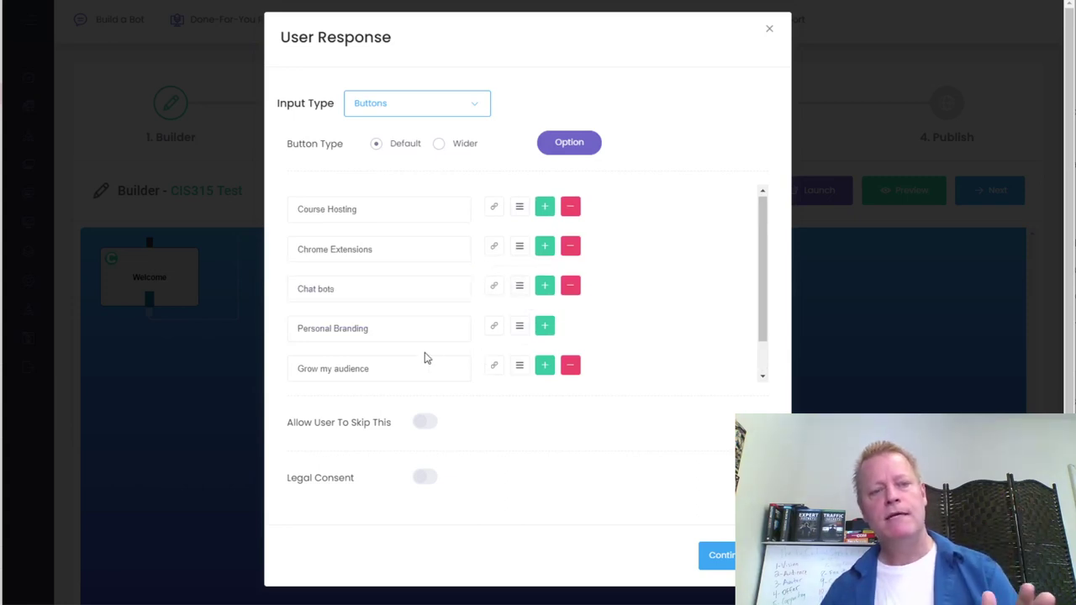
scroll(424, 358, "down", 1)
scroll(378, 317, "up", 1)
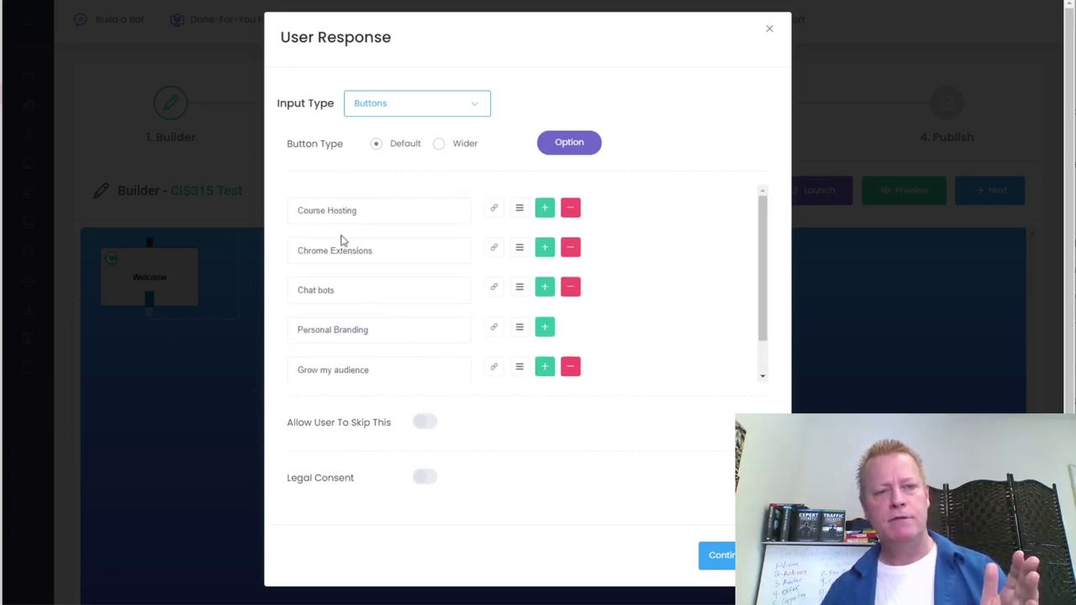
left_click(730, 565)
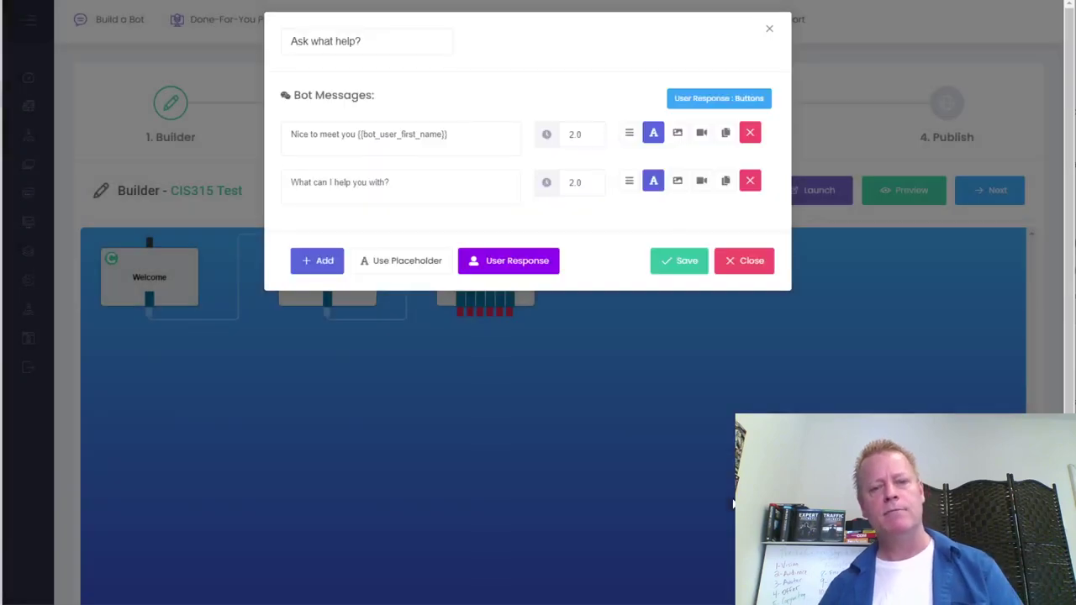
left_click(679, 265)
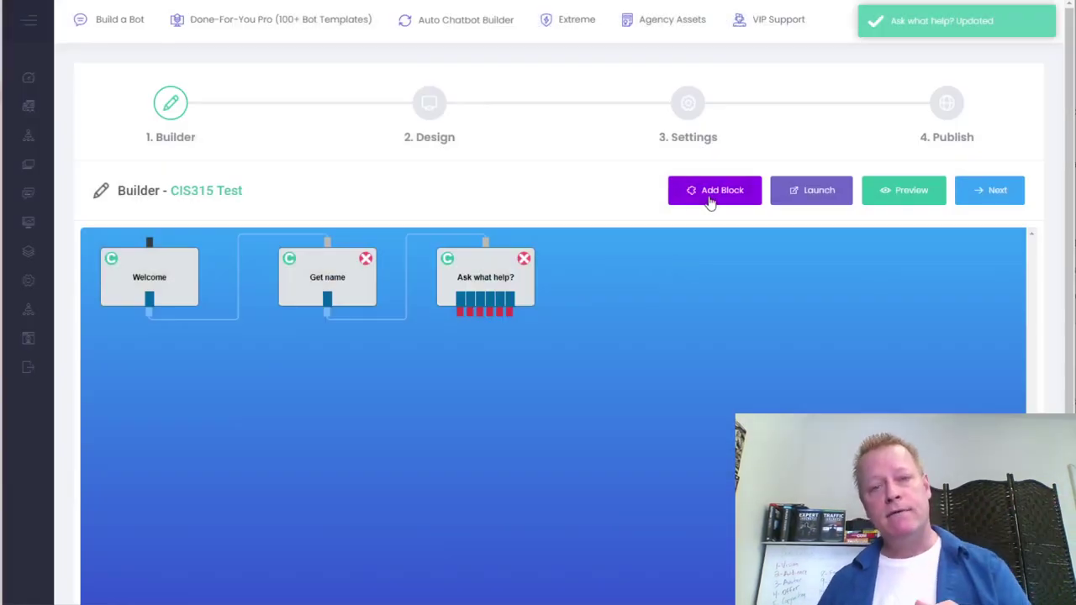
Add a fourth block, place it below and between the Welcome and Get name blocks, and open it for editing.
left_click(710, 198)
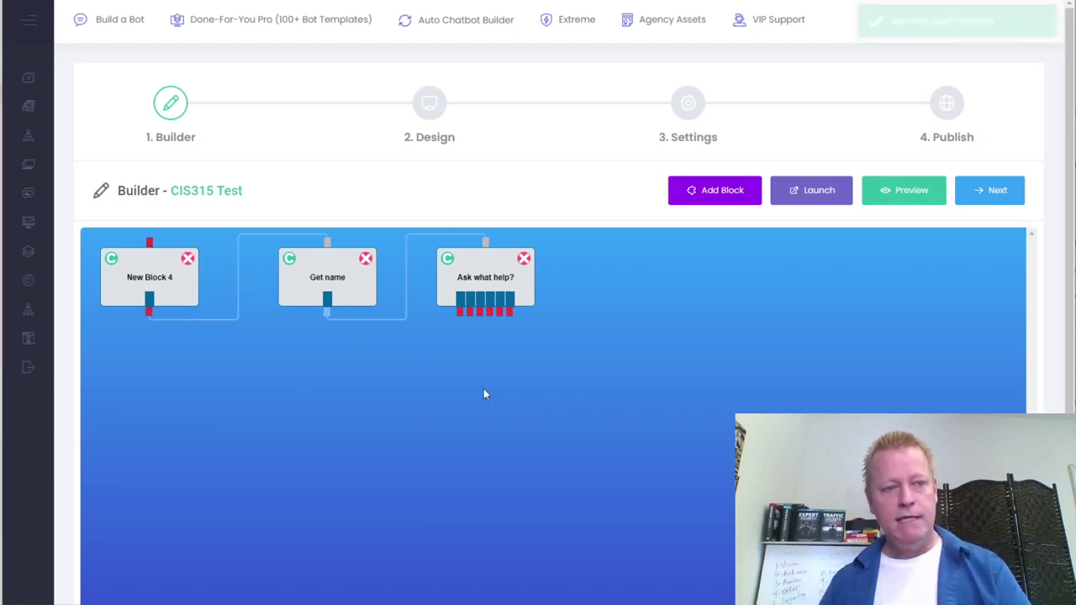
left_click_drag(174, 303, 230, 407)
left_click(234, 401)
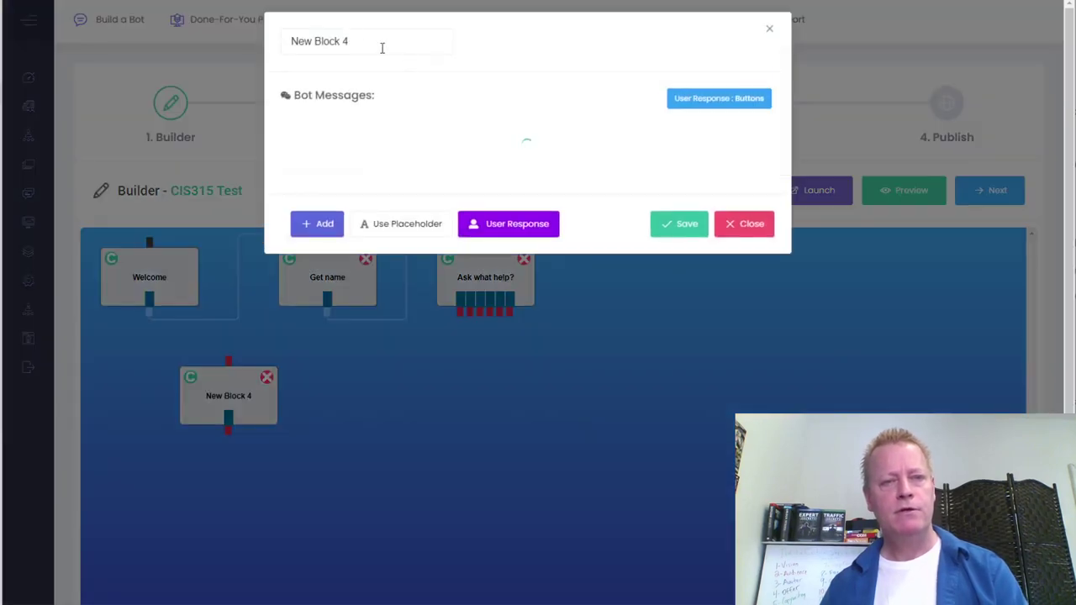
Name the new block Course Hosting and select the whole text of its default message.
type("Course Hosting")
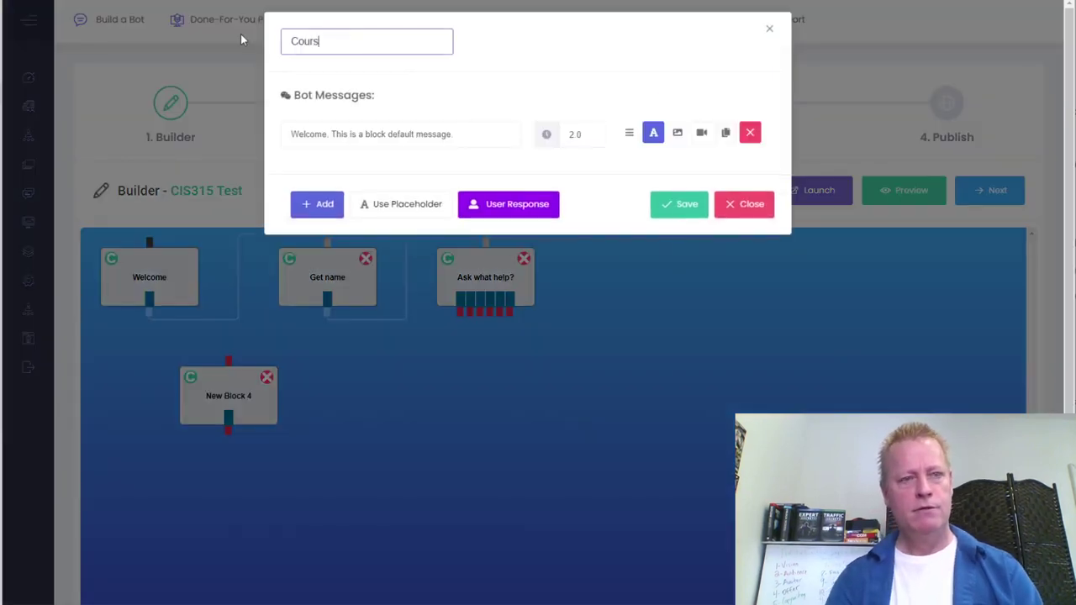
left_click(423, 135)
left_click_drag(478, 134, 266, 145)
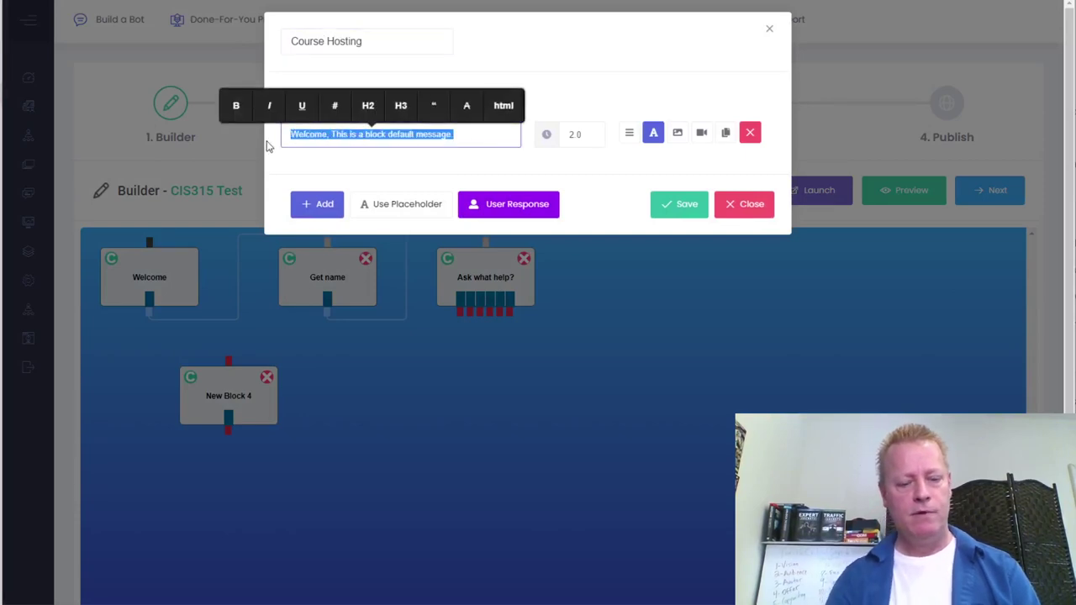
type("Great")
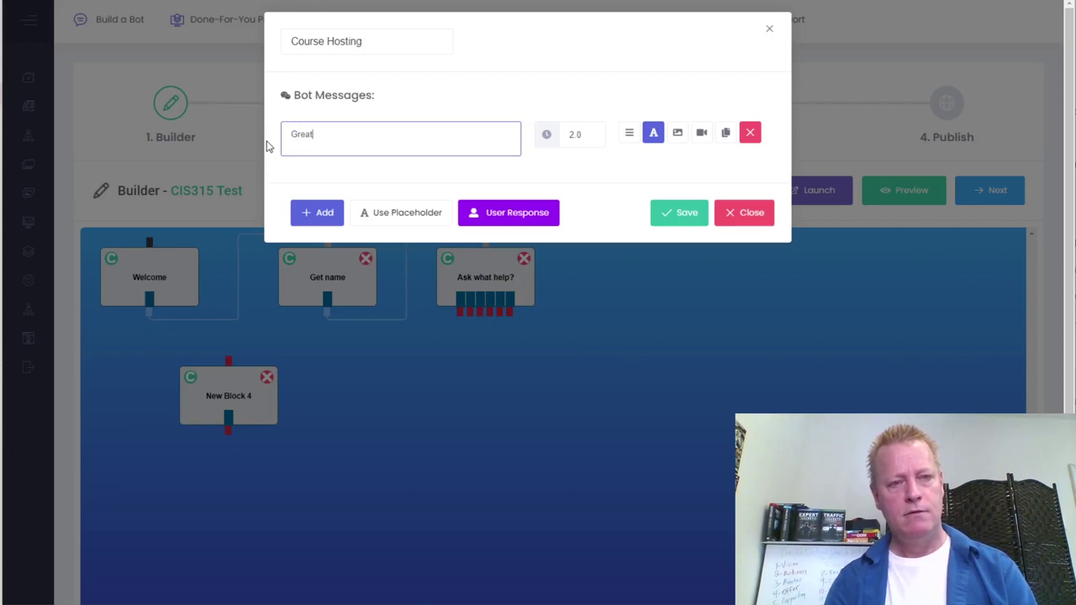
type(", do you already have a cou")
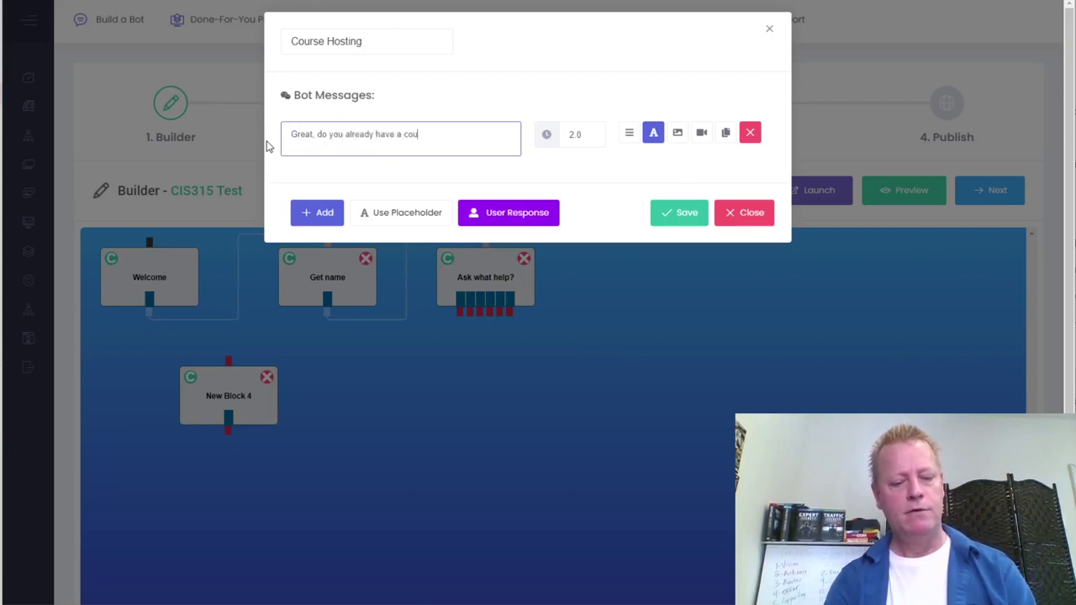
key("BackSpace")
key("BackSpace")
key("BackSpace")
key("BackSpace")
key("BackSpace")
key("BackSpace")
key("BackSpace")
key("BackSpace")
key("BackSpace")
key("BackSpace")
key("BackSpace")
key("BackSpace")
key("BackSpace")
key("BackSpace")
key("BackSpace")
key("BackSpace")
key("BackSpace")
key("BackSpace")
key("BackSpace")
key("BackSpace")
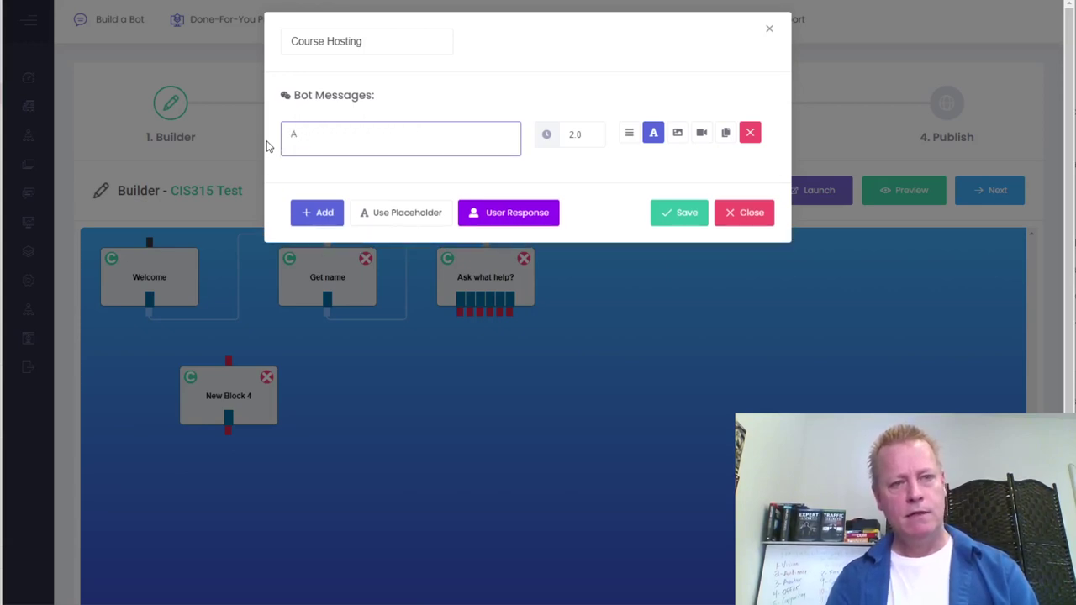
Enter "I can certainly help you with that." as the block's message and add a second message, "Do you already have a course created?".
type("I can certainly help you with that.")
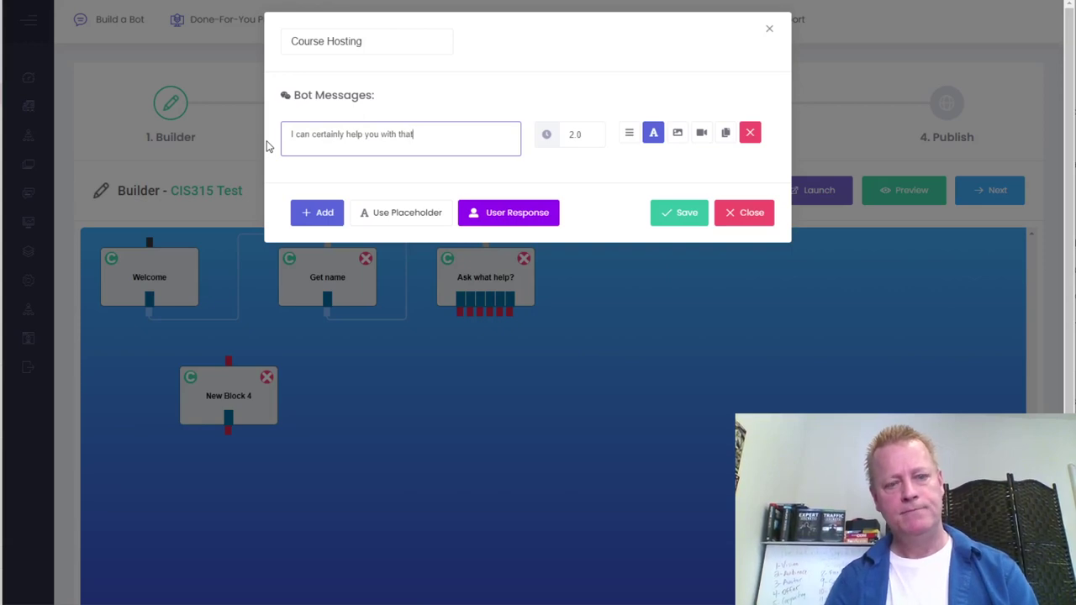
left_click(323, 216)
left_click(342, 183)
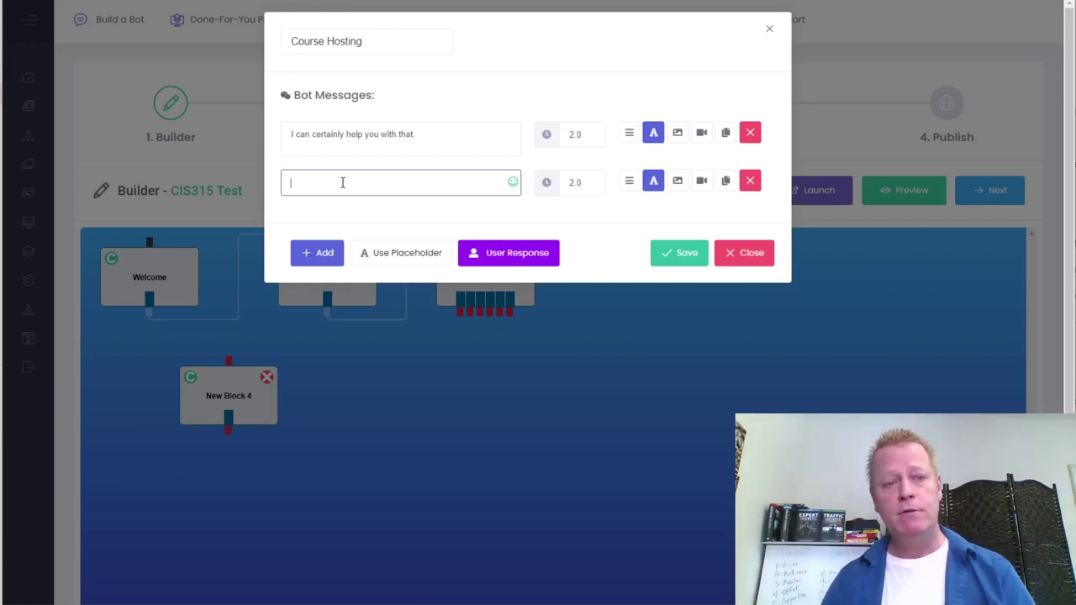
type("Do")
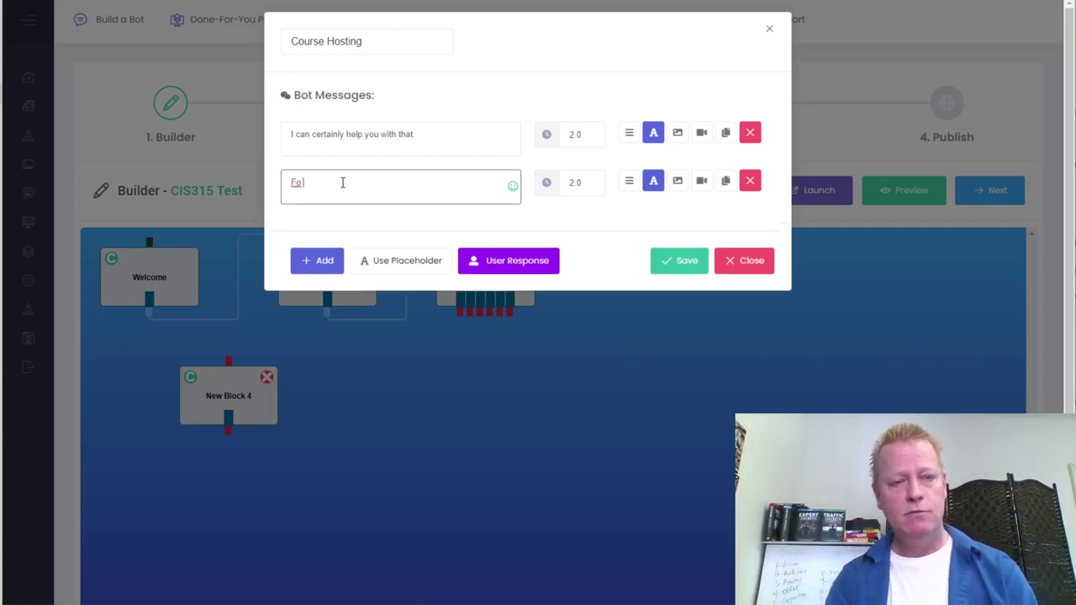
key("BackSpace")
key("BackSpace")
type("Do you already have a course hos")
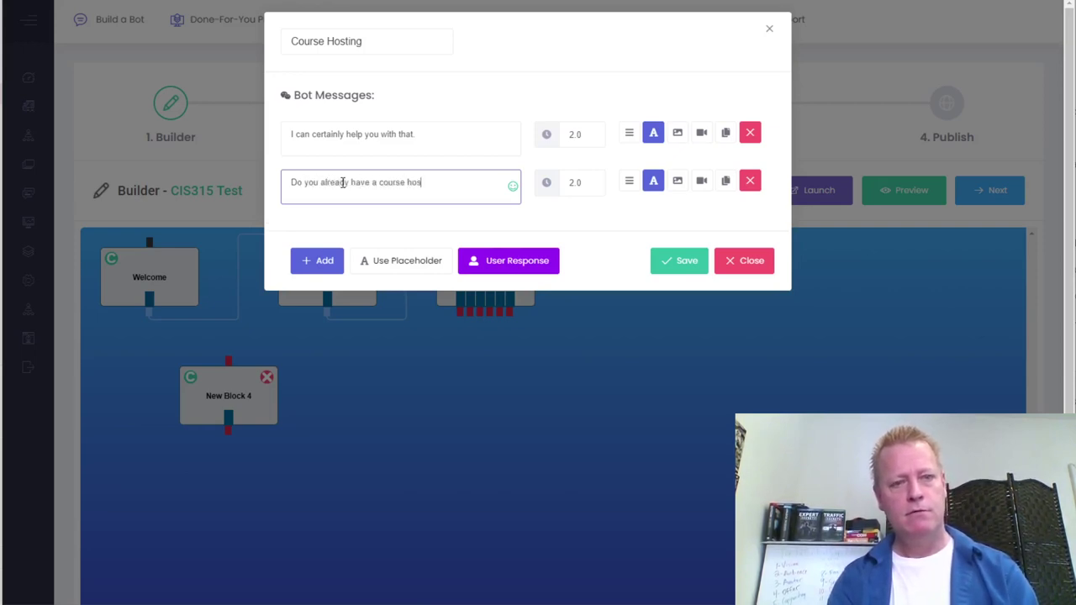
type("tedc")
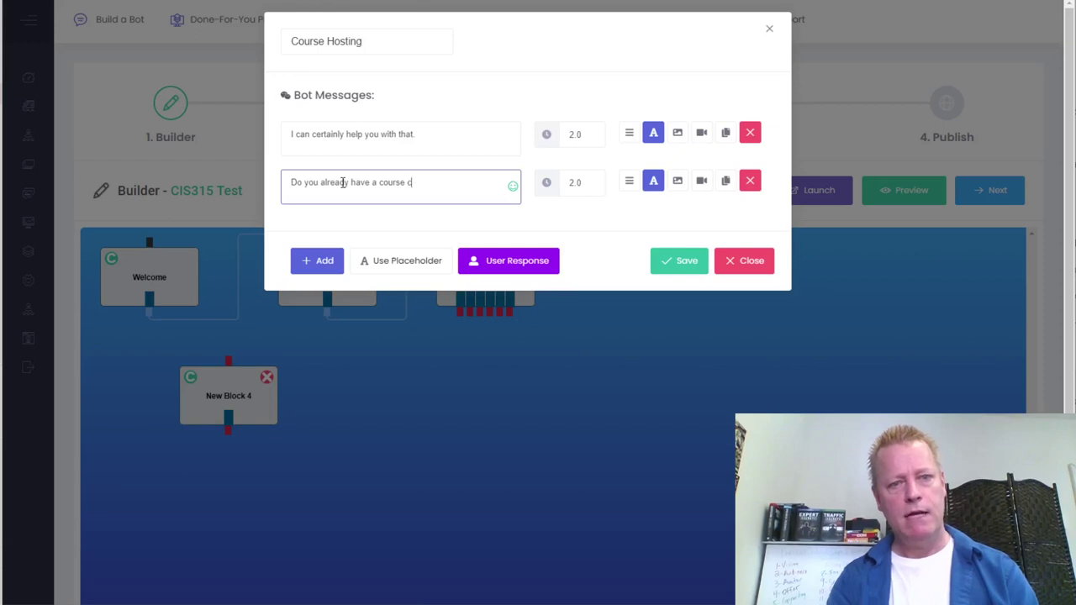
type("reated?")
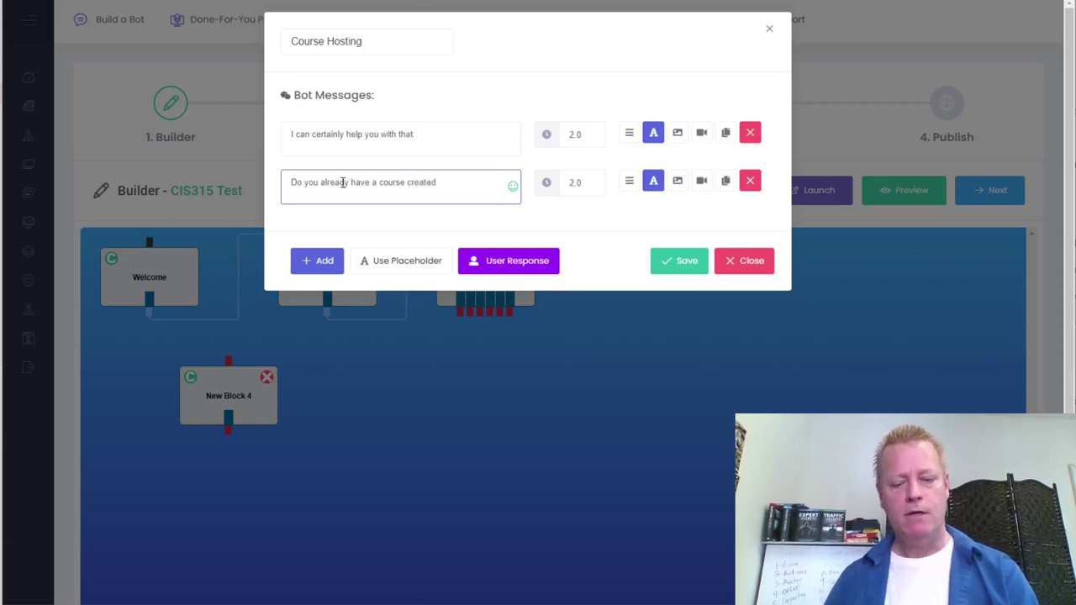
Give the Course Hosting block a Buttons user response with the options Yes and No, and save the block.
left_click(535, 276)
left_click(432, 114)
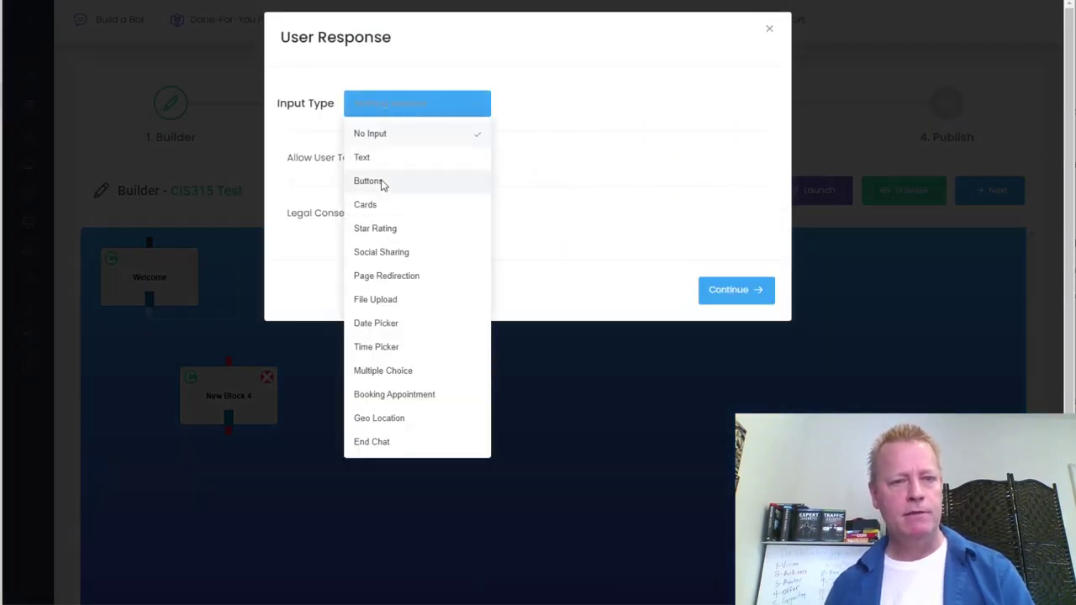
left_click(382, 184)
left_click_drag(326, 209, 257, 224)
type("Yes")
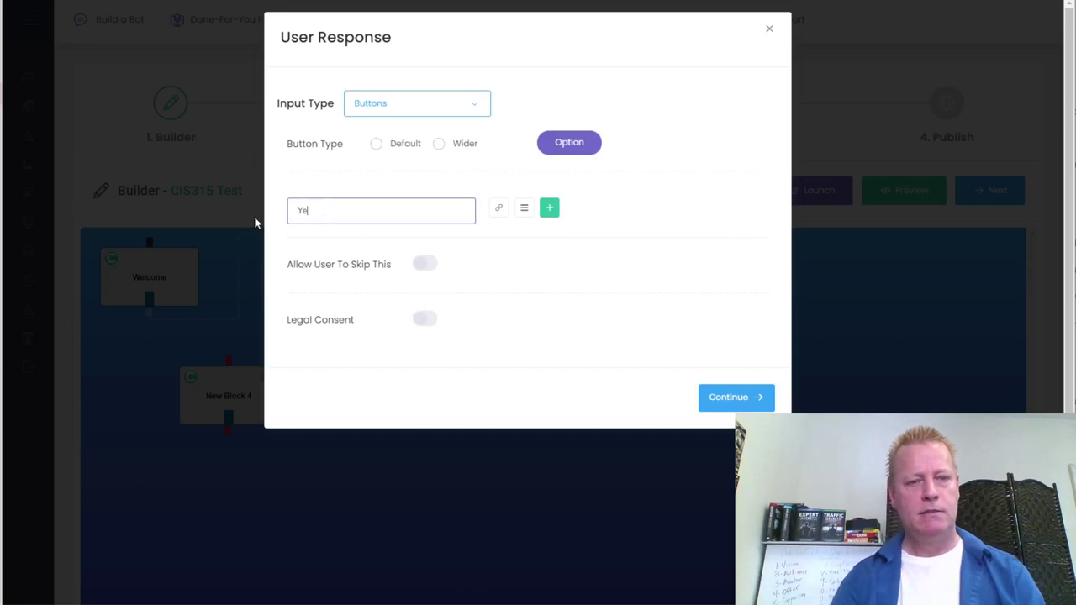
left_click(550, 210)
left_click_drag(331, 249, 227, 251)
type("No")
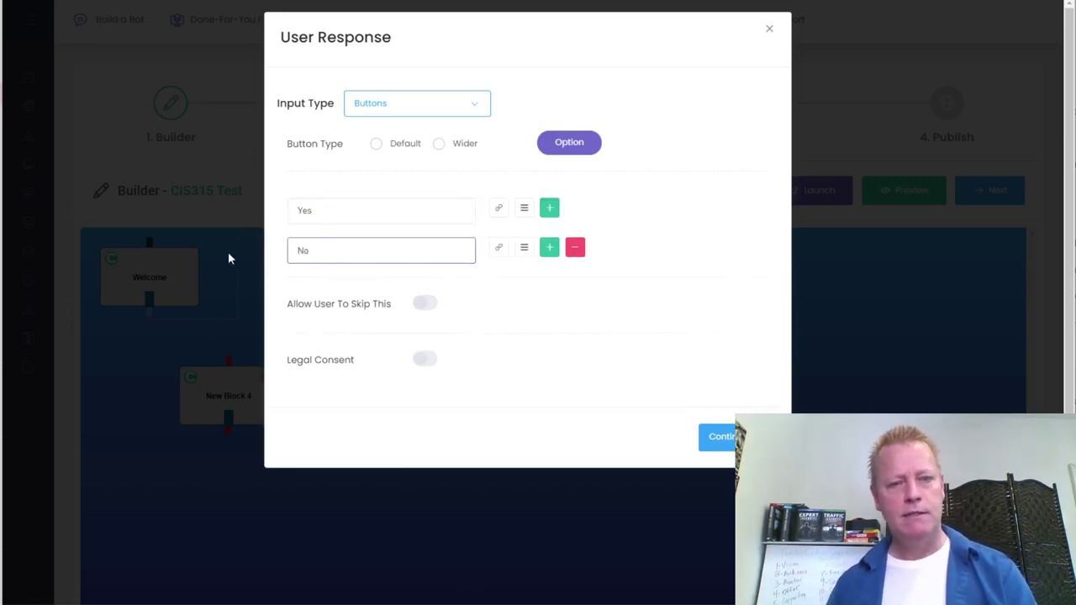
left_click(712, 436)
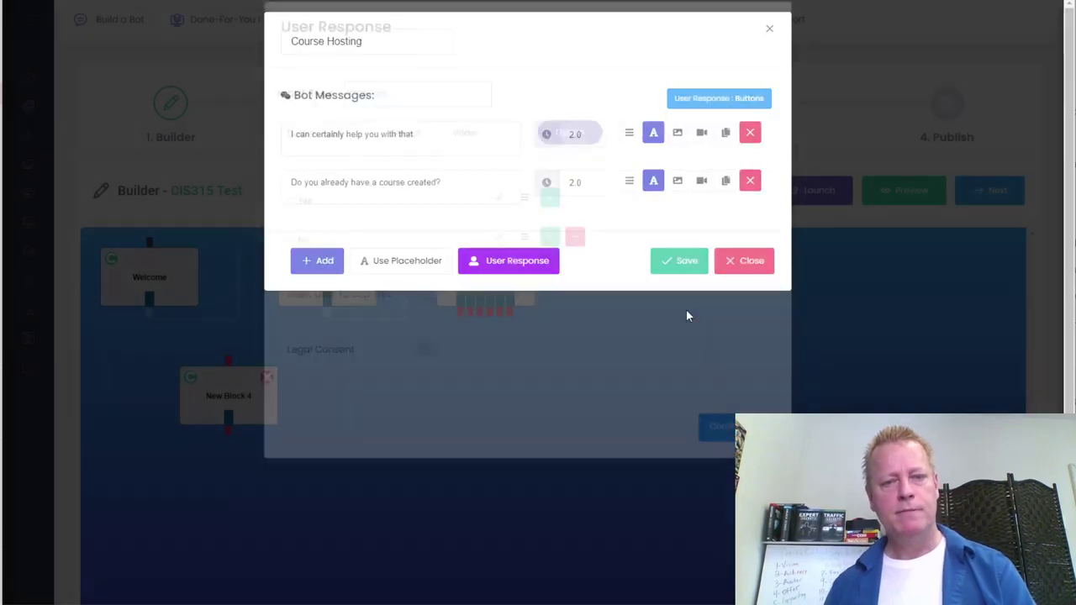
left_click(680, 267)
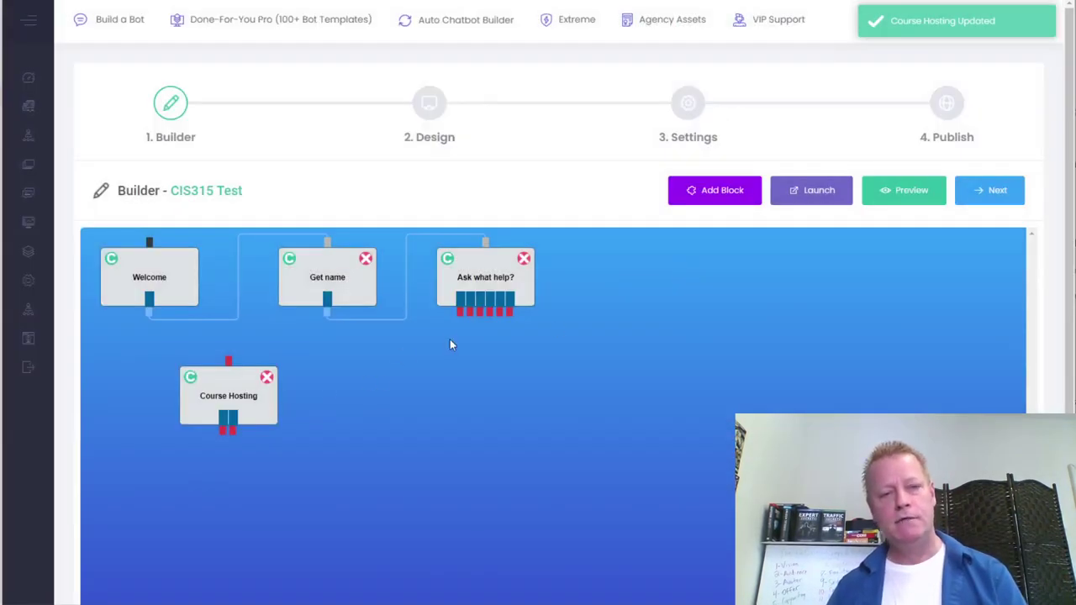
Connect the first option of the Ask what help? block to the Course Hosting block.
mouse_move(462, 317)
left_mouse_down()
mouse_move(304, 358)
mouse_move(228, 360)
left_mouse_up()
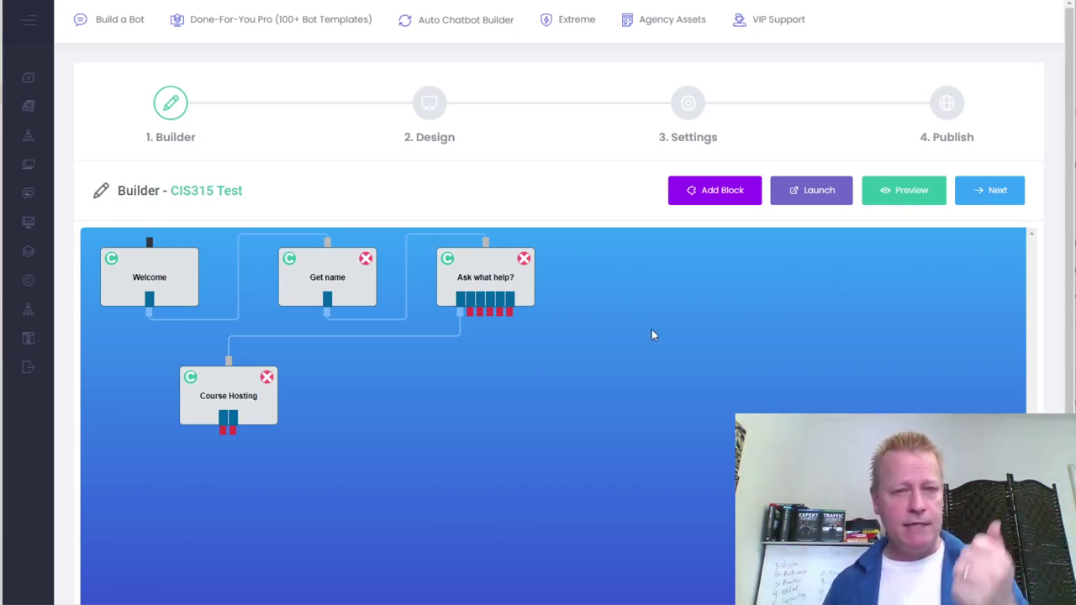
scroll(649, 340, "down", 1)
scroll(644, 337, "up", 1)
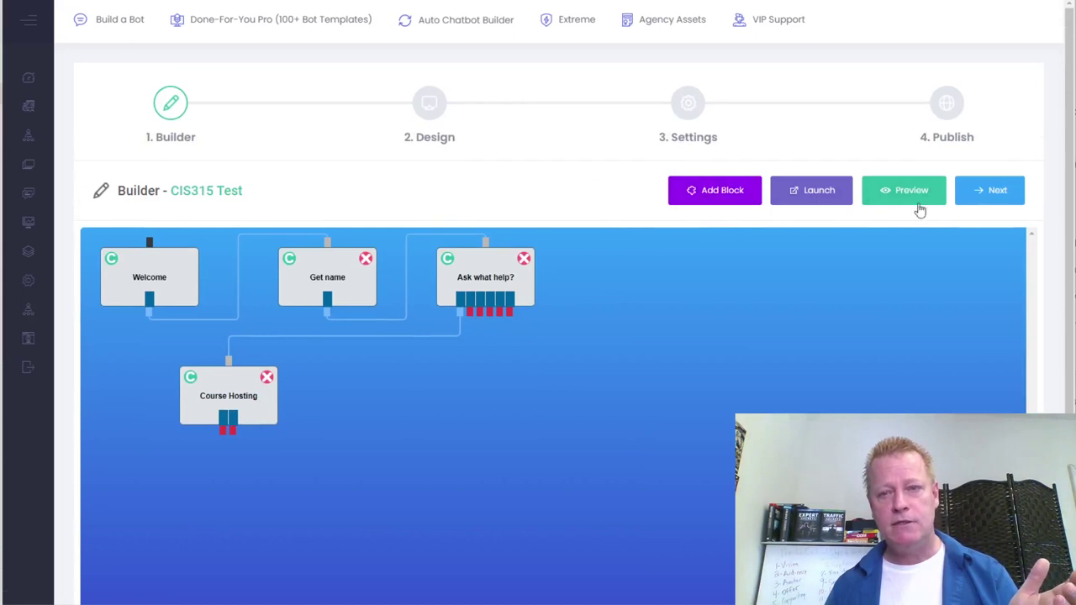
Proceed to the bot's Design stage and set the background type to Gradient.
left_click(995, 192)
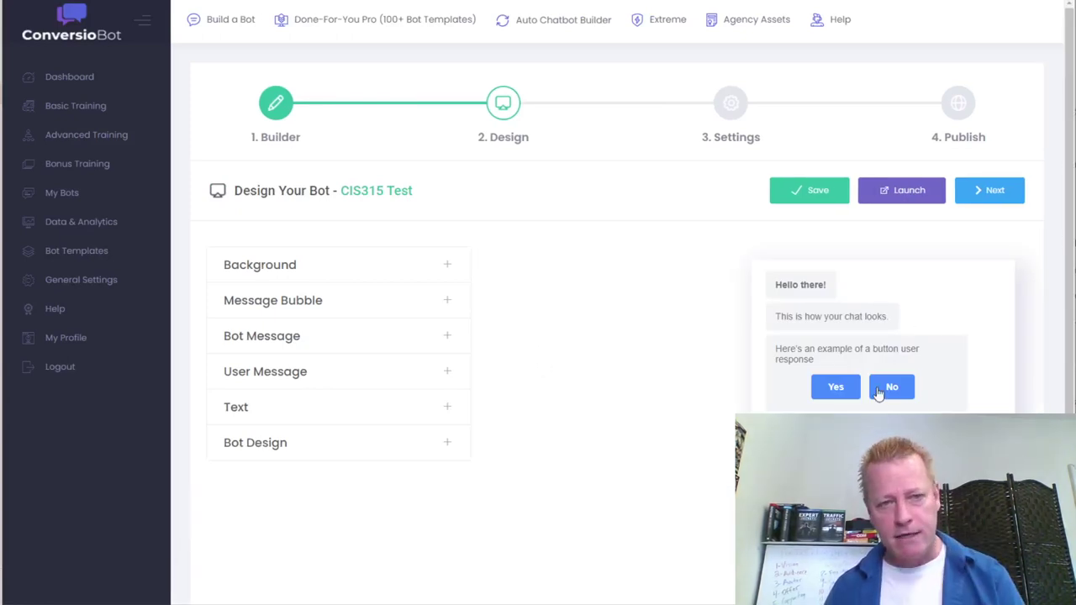
left_click(302, 268)
left_click(341, 330)
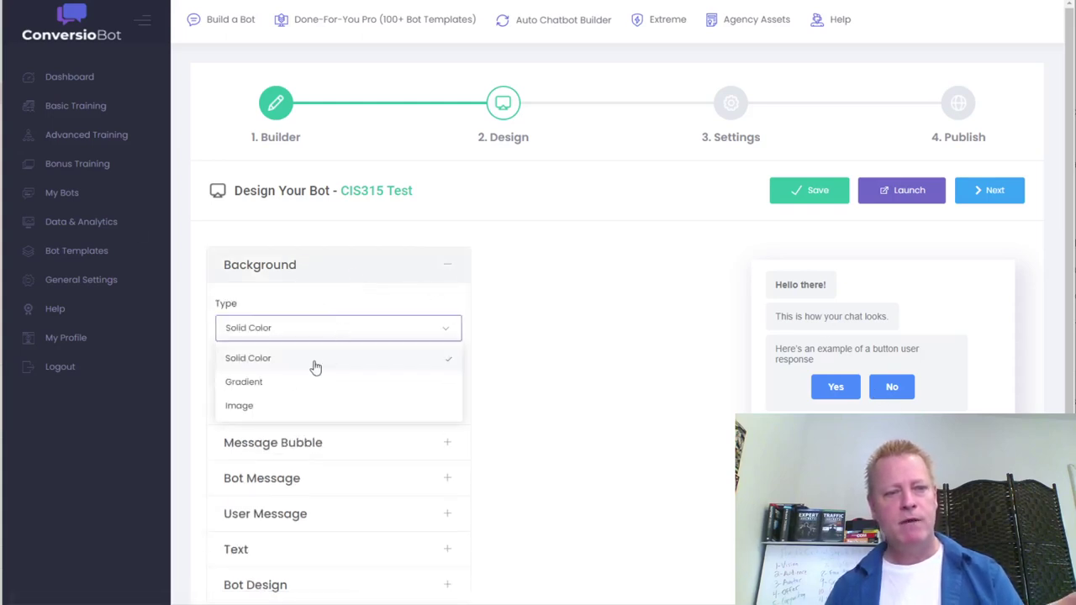
left_click(262, 383)
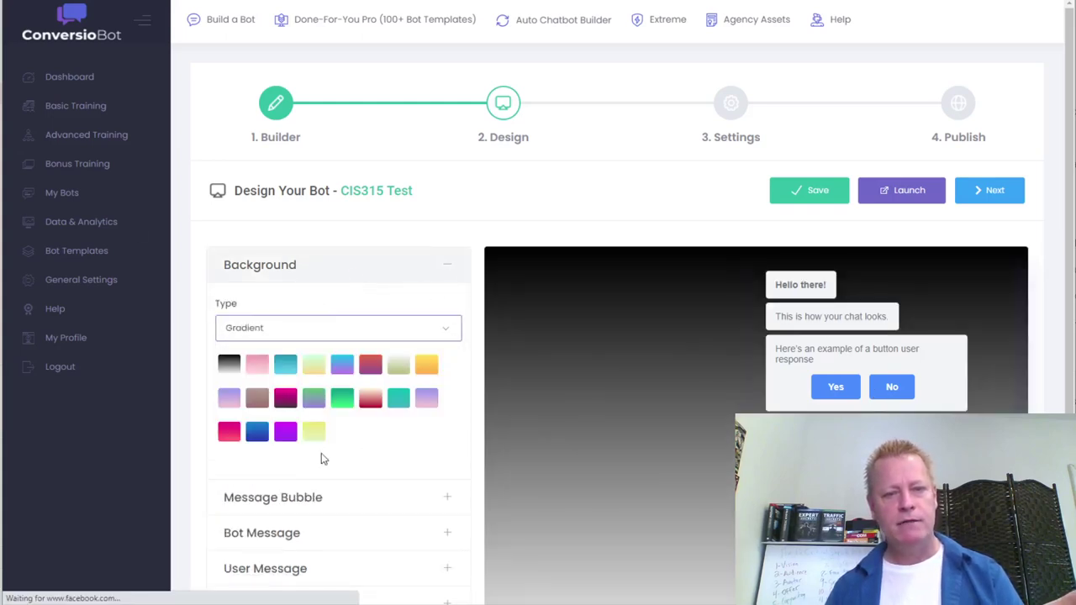
Try several background gradients, including teal, white-to-olive and green-to-purple.
left_click(285, 367)
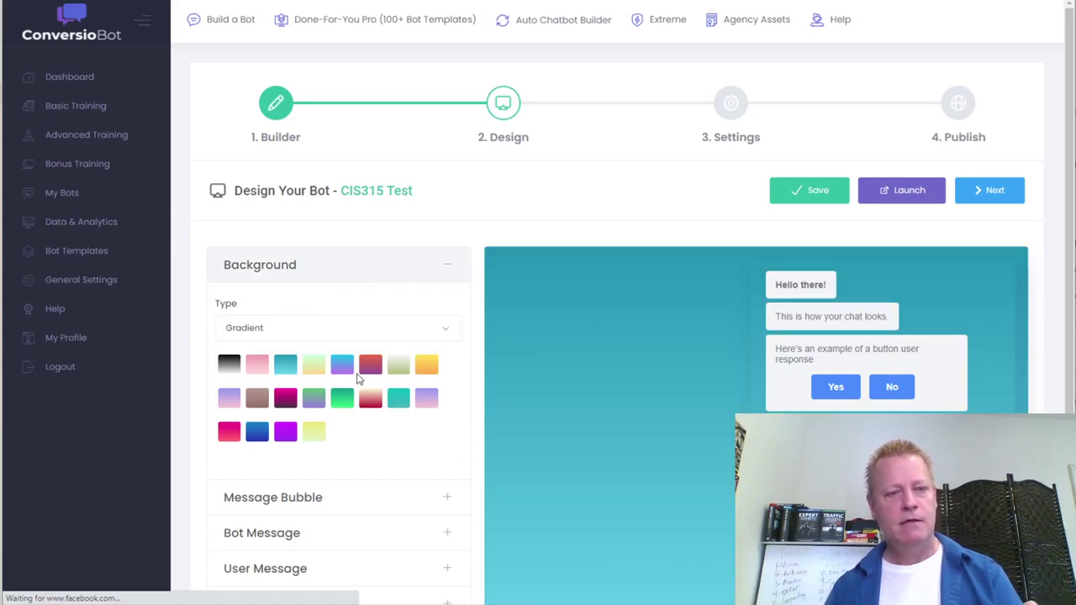
left_click(318, 370)
left_click(400, 369)
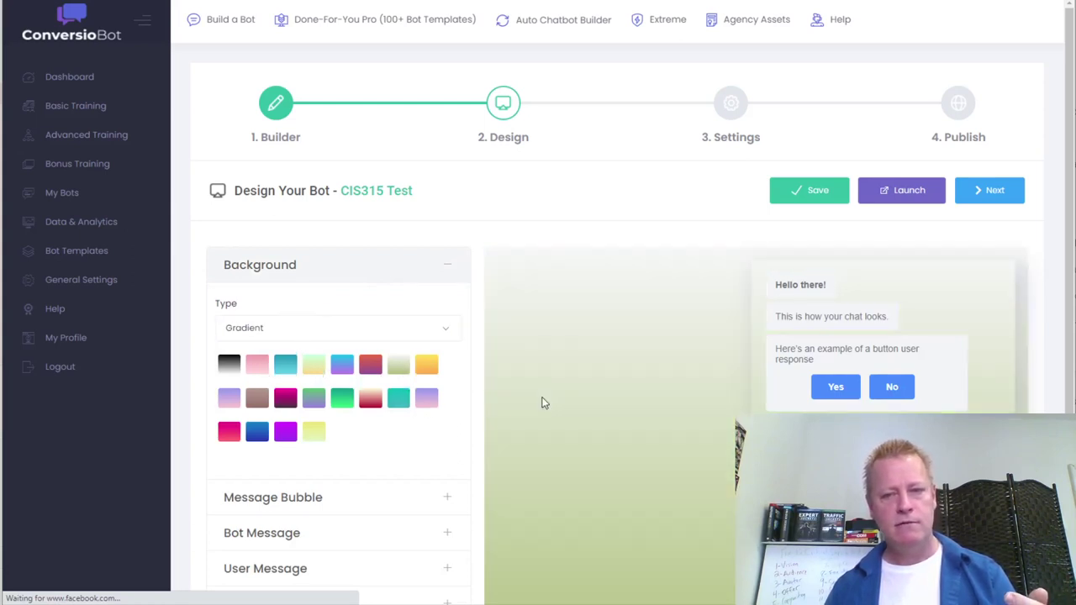
left_click(314, 402)
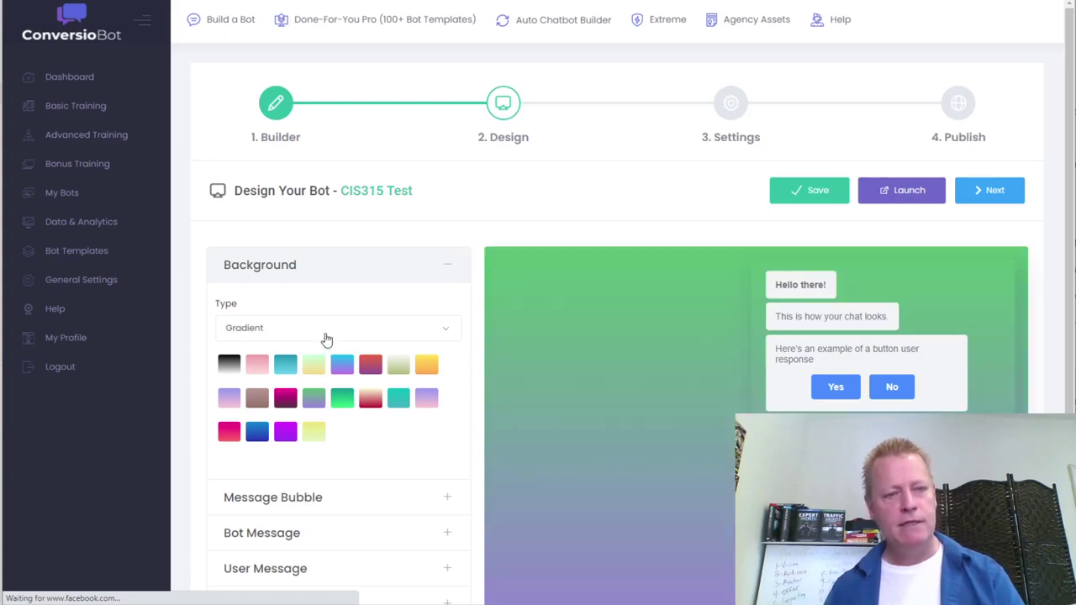
Check the Image background type, return to Gradient, and apply the black-to-white gradient after trying purple-to-pink.
left_click(327, 336)
left_click(309, 403)
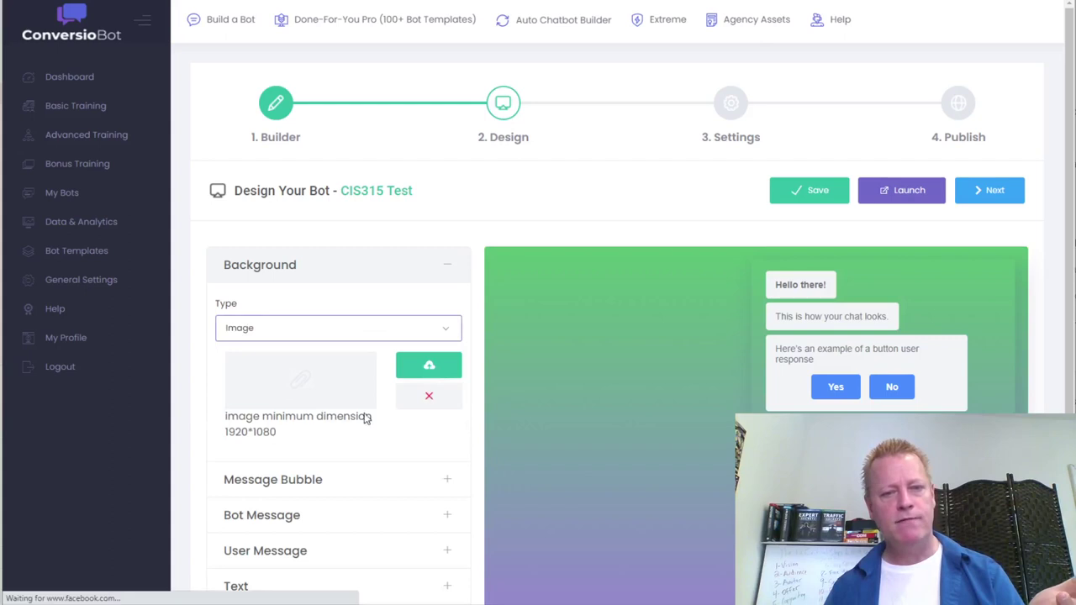
left_click(331, 336)
left_click(278, 381)
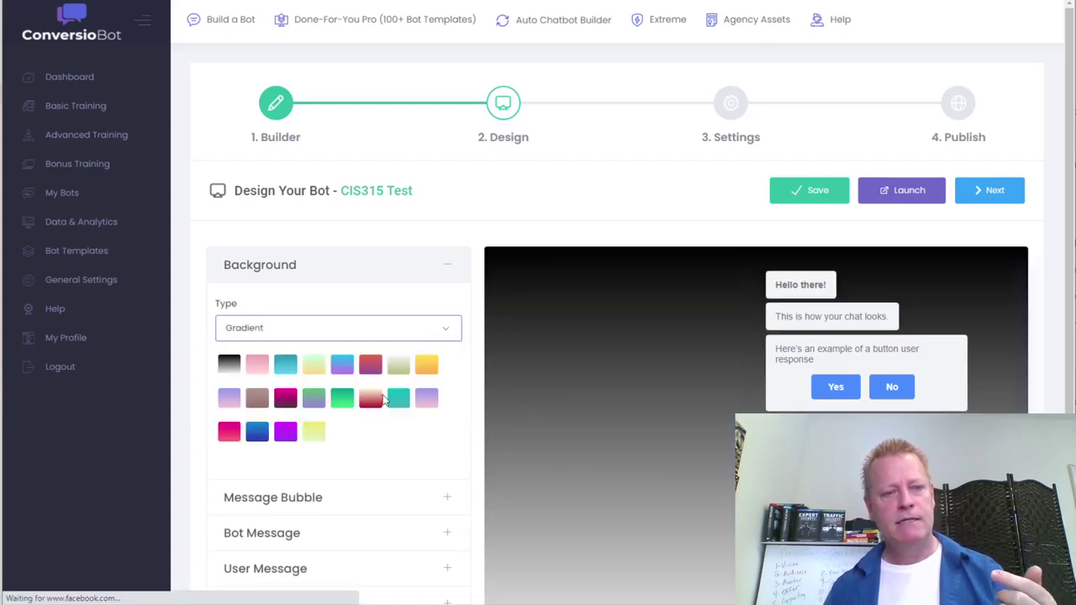
left_click(427, 398)
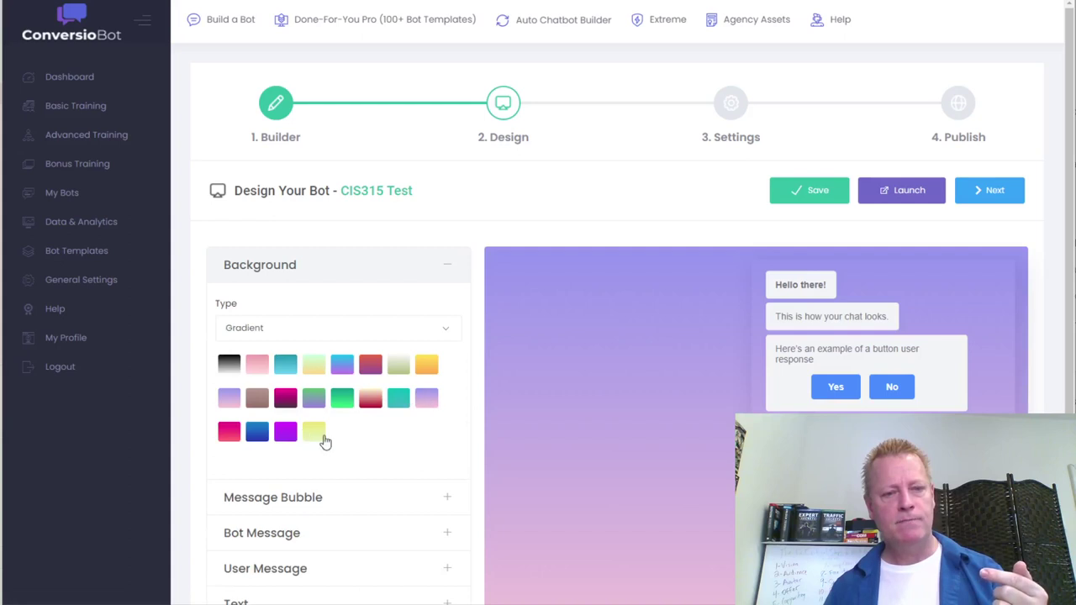
left_click(229, 366)
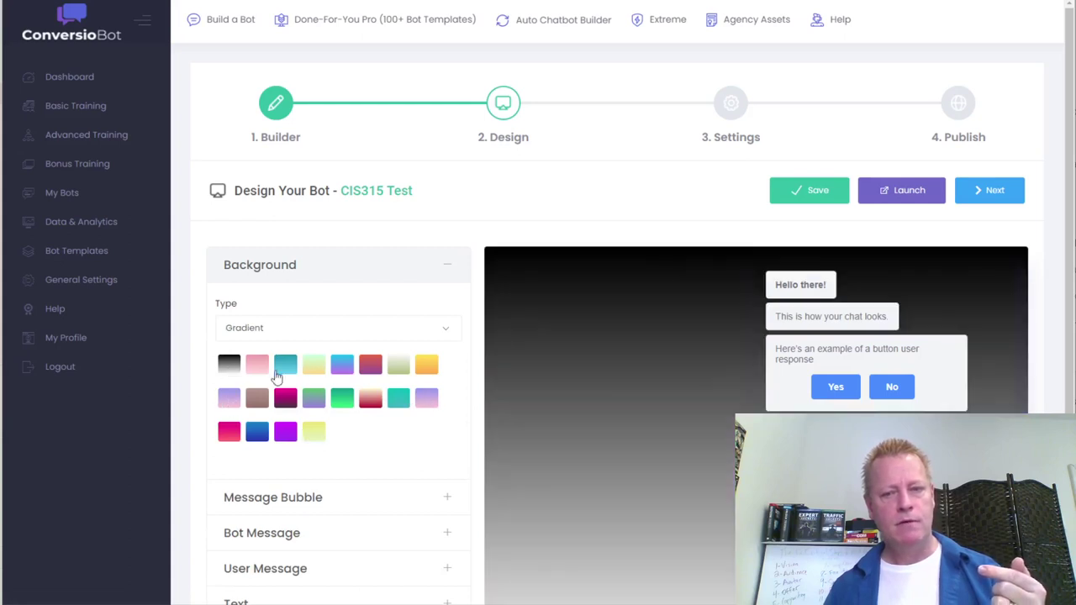
Open the Message Bubble design settings and set the bubble shape to Shape 1.
scroll(387, 435, "down", 3)
scroll(372, 398, "up", 2)
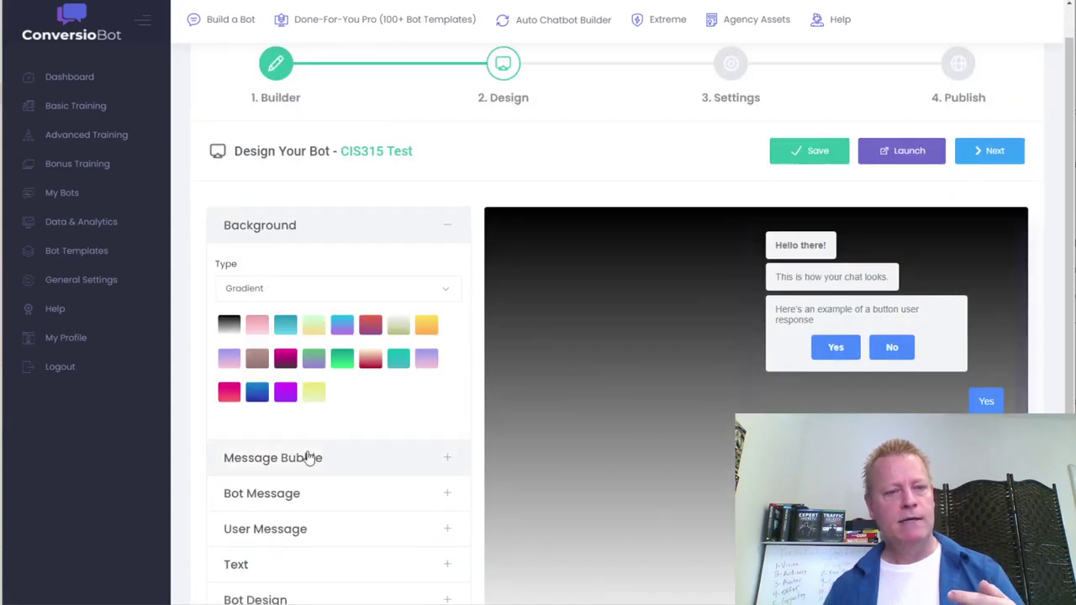
left_click(291, 227)
left_click(310, 261)
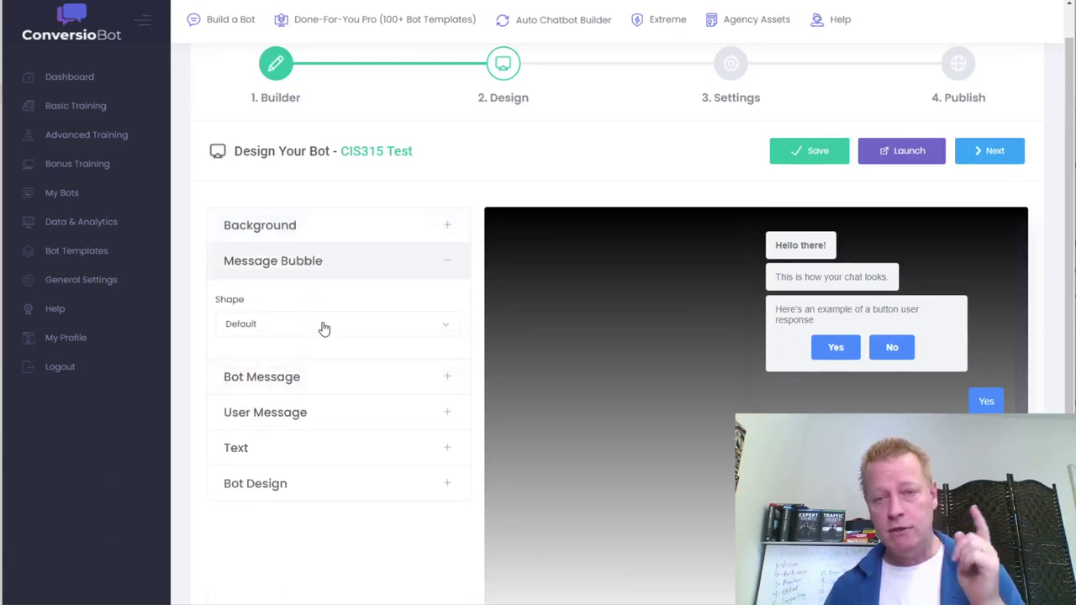
left_click(311, 329)
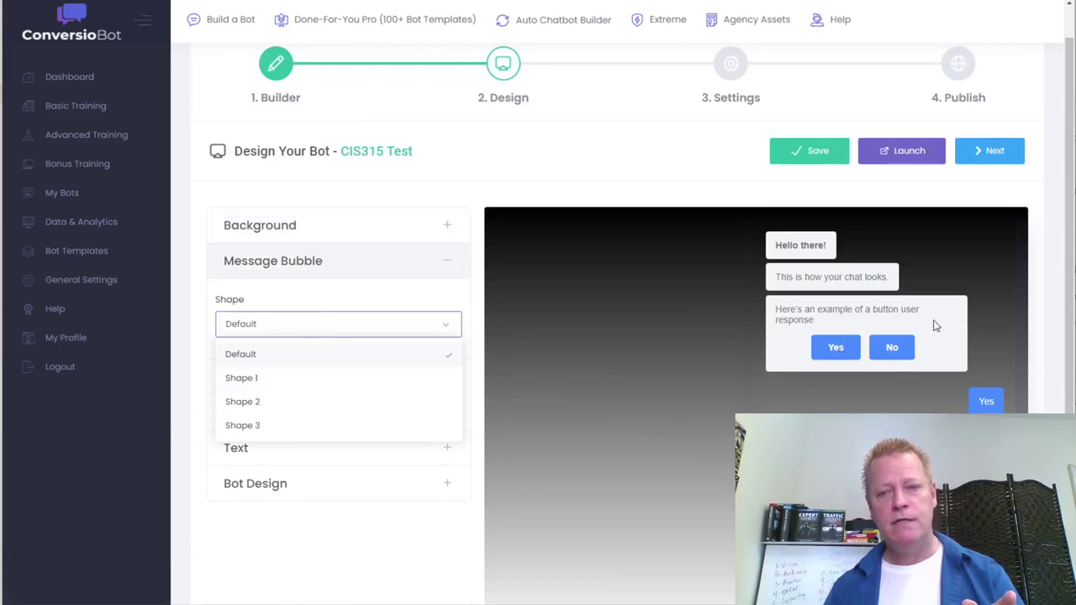
left_click(274, 380)
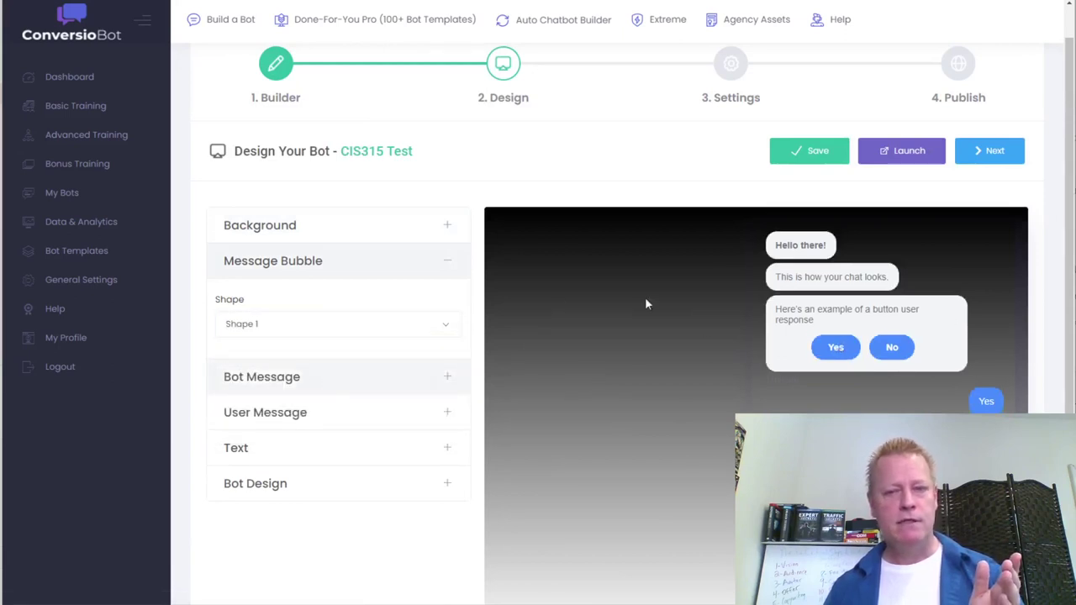
Try the Default message bubble shape, set the shape to Shape 3, and collapse the Message Bubble settings.
left_click(304, 328)
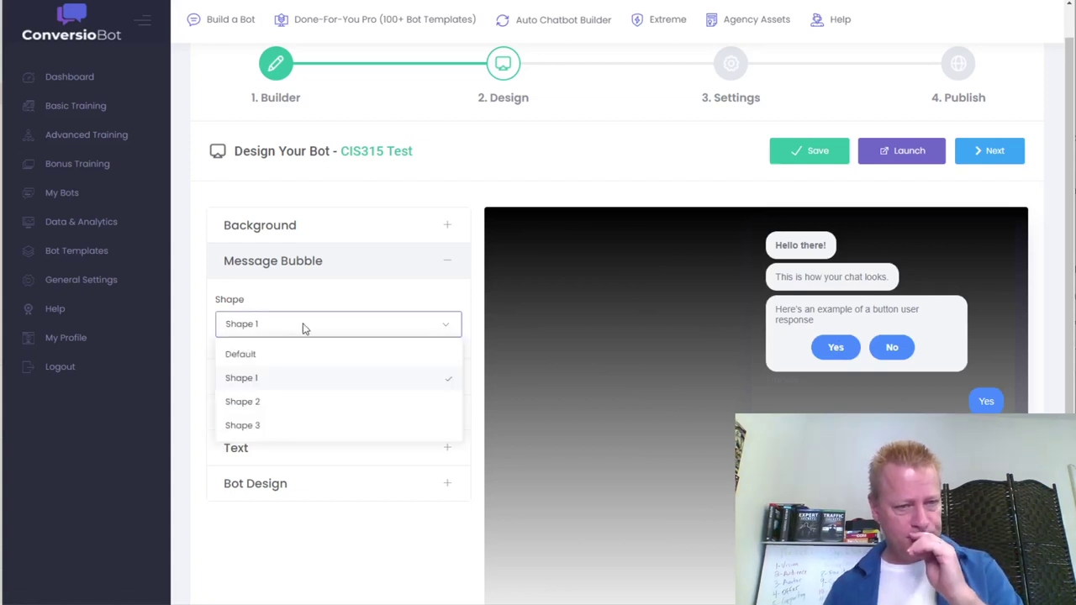
left_click(280, 407)
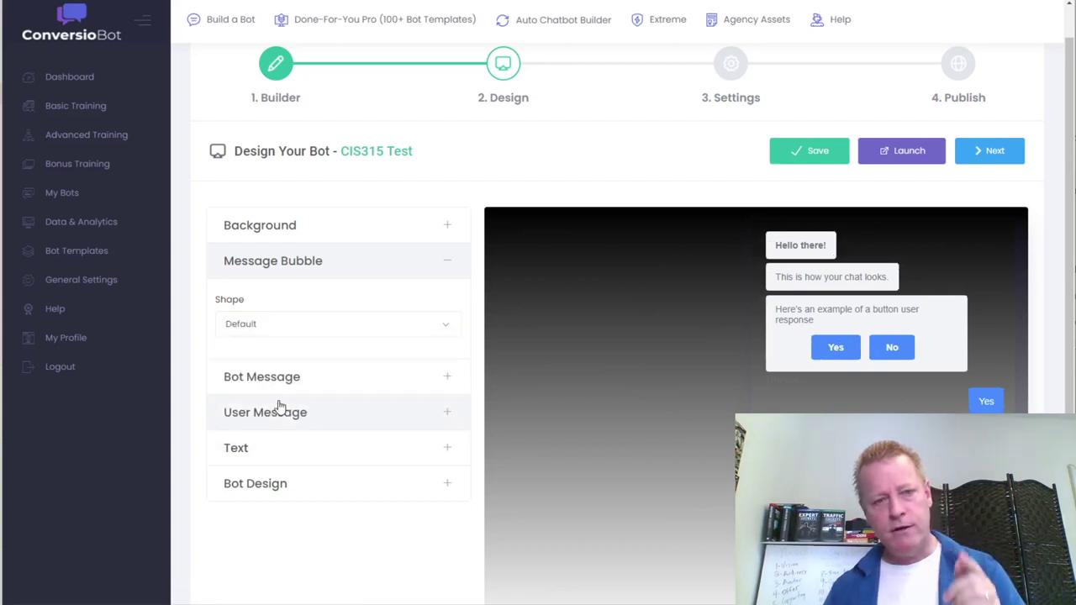
left_click(289, 323)
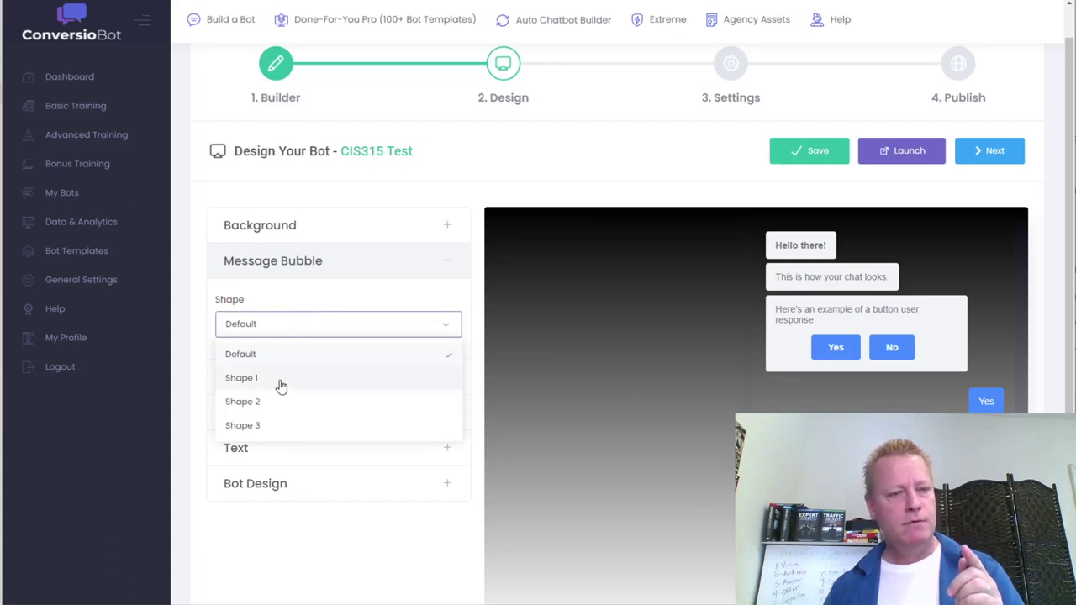
left_click(279, 407)
left_click(285, 324)
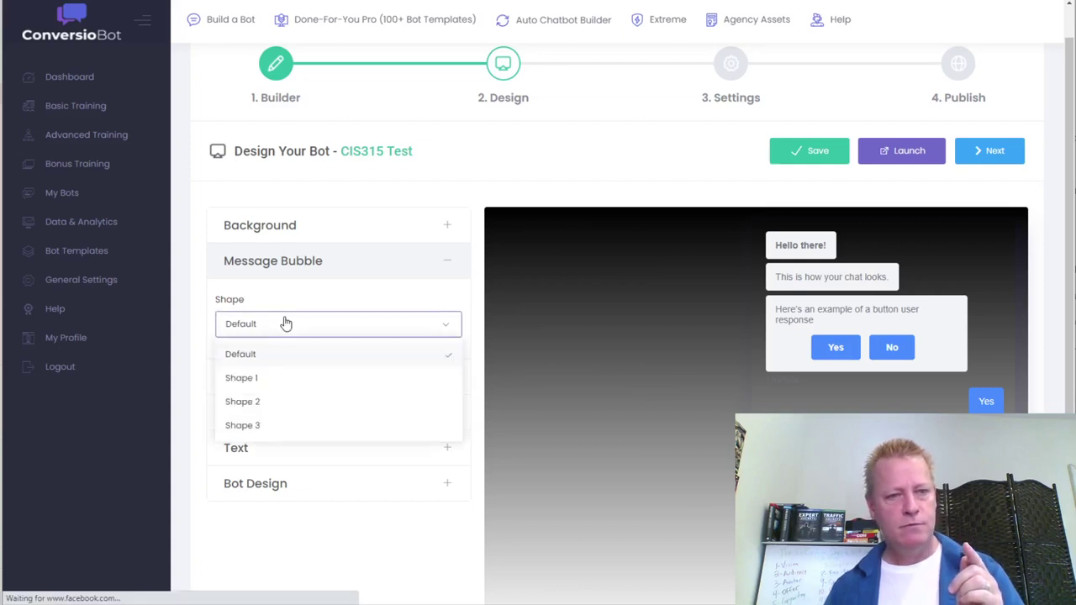
left_click(255, 425)
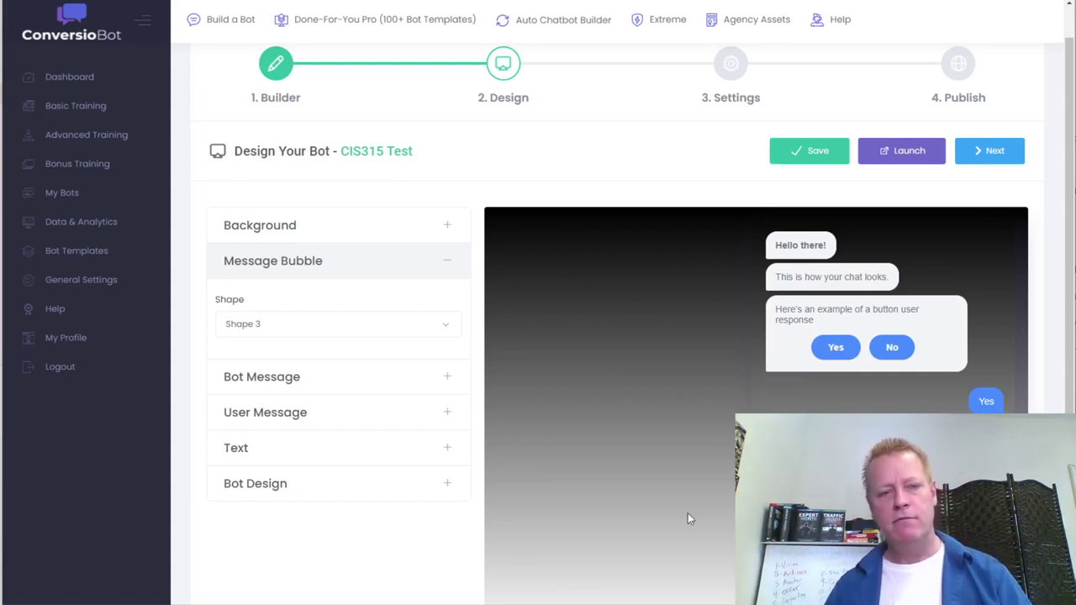
left_click(373, 252)
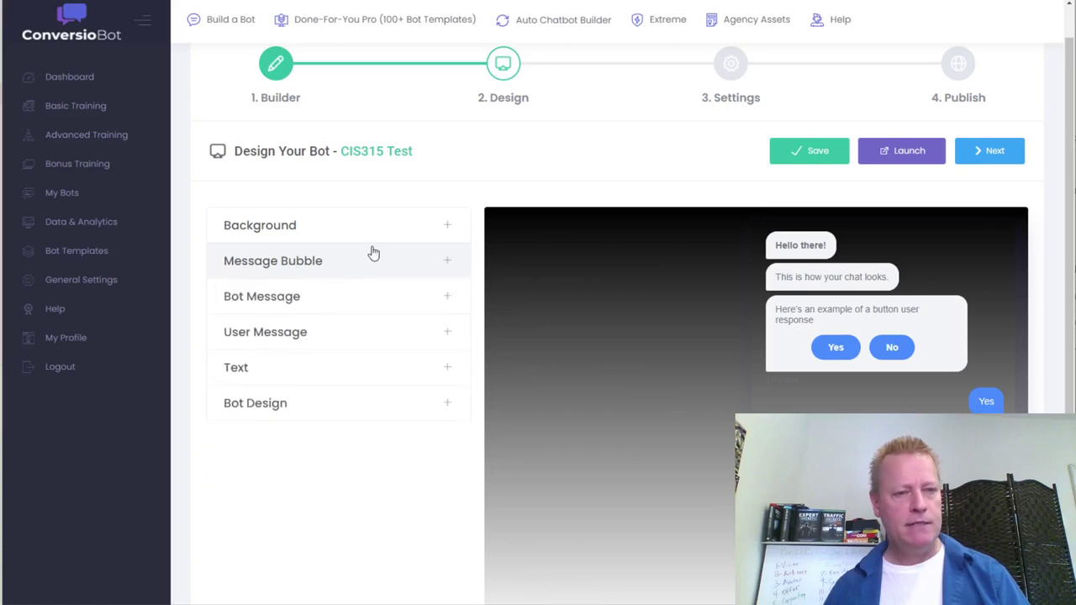
Open the Bot Message settings and set the bot message background to the pale cream colour FFEDC8.
left_click(300, 297)
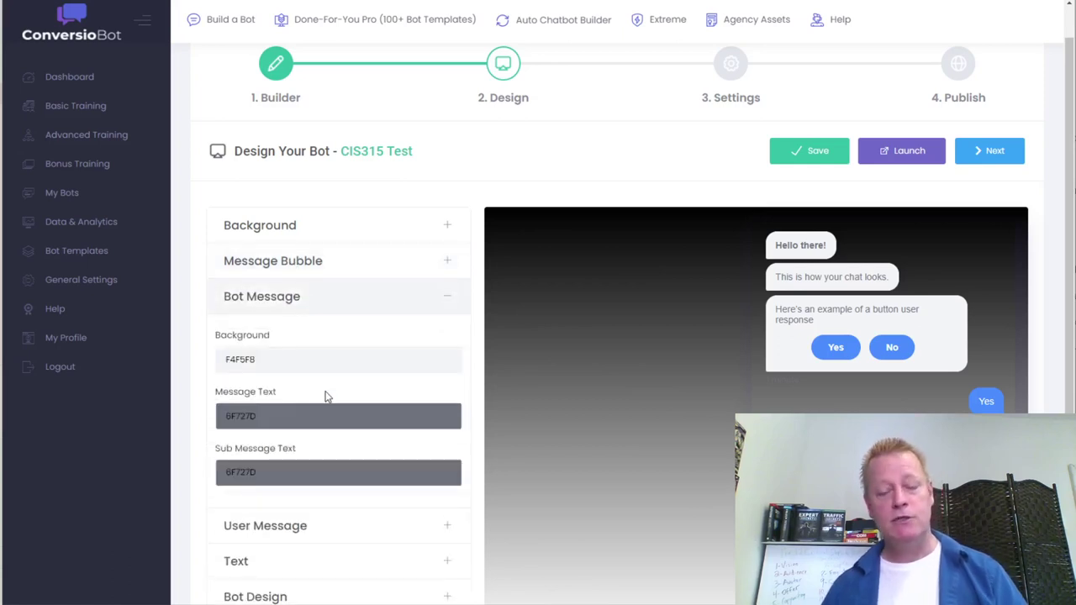
scroll(370, 439, "down", 2)
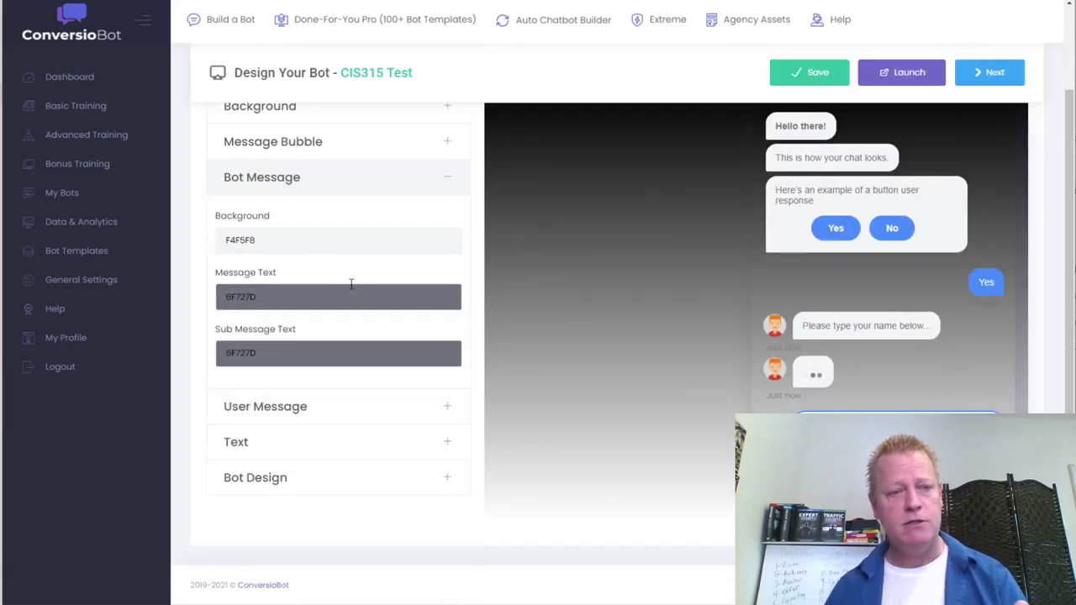
left_click(283, 242)
left_click_drag(255, 305, 237, 313)
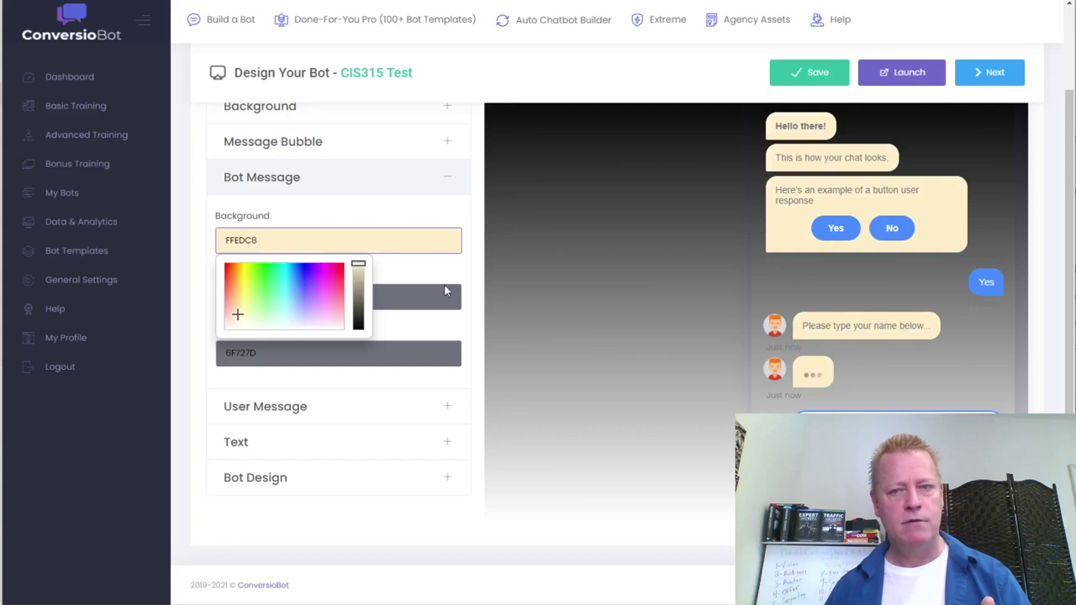
left_click(397, 266)
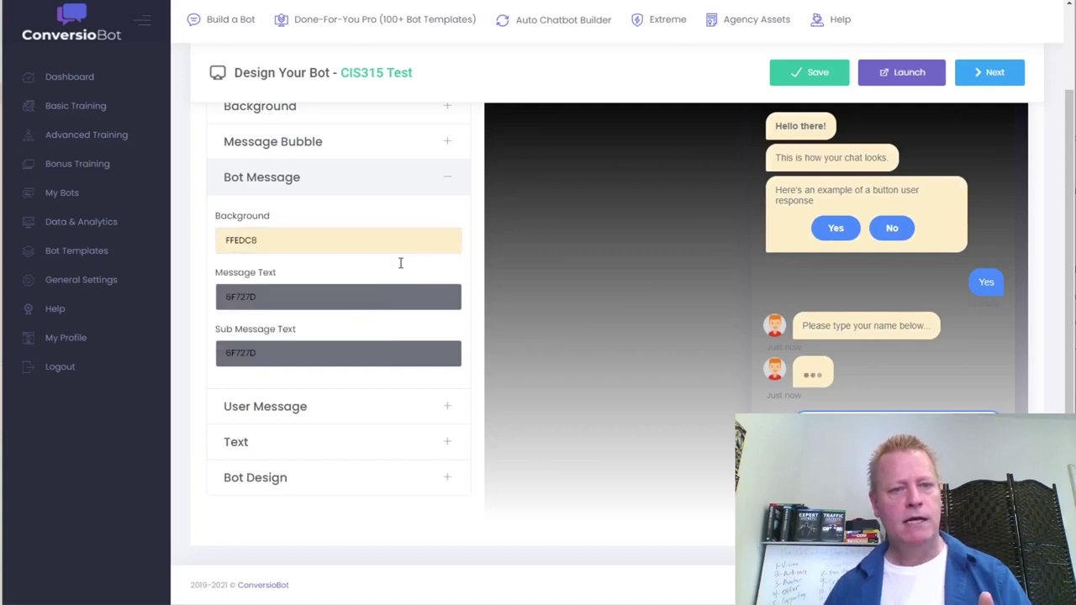
Set the bot's Message Text colour to a slightly darkened blue, 2A14D5.
left_click(286, 302)
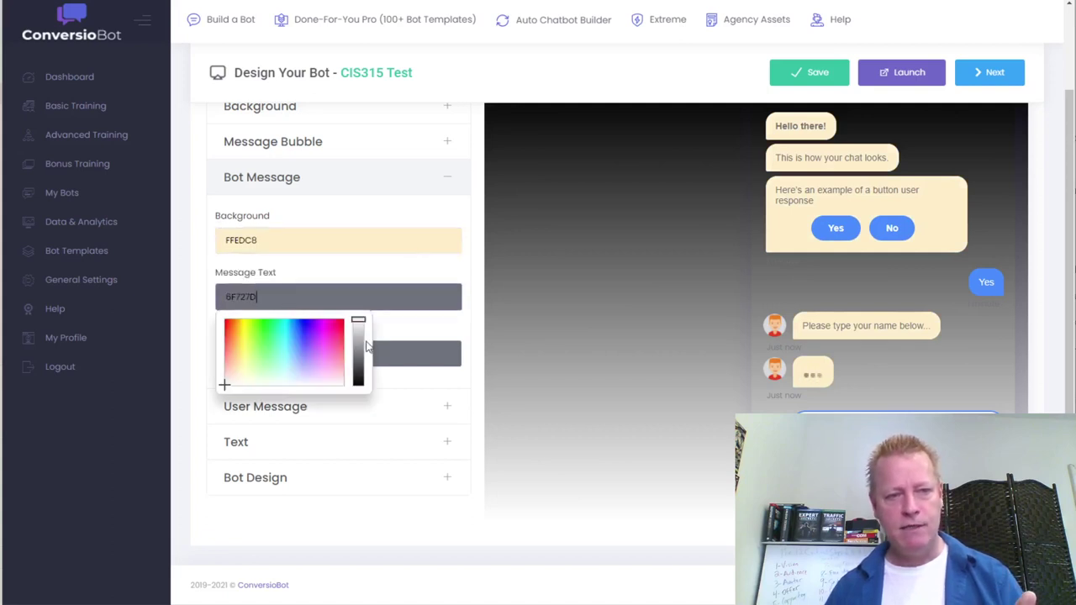
left_click(305, 325)
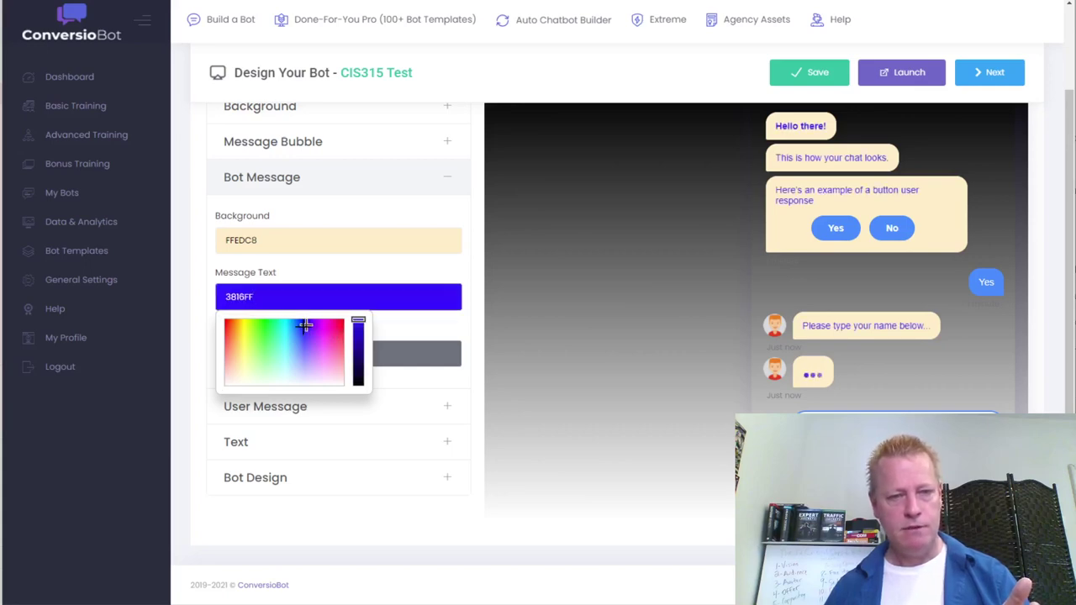
mouse_move(358, 320)
left_mouse_down()
mouse_move(360, 387)
mouse_move(350, 311)
mouse_move(359, 373)
mouse_move(359, 334)
left_mouse_up()
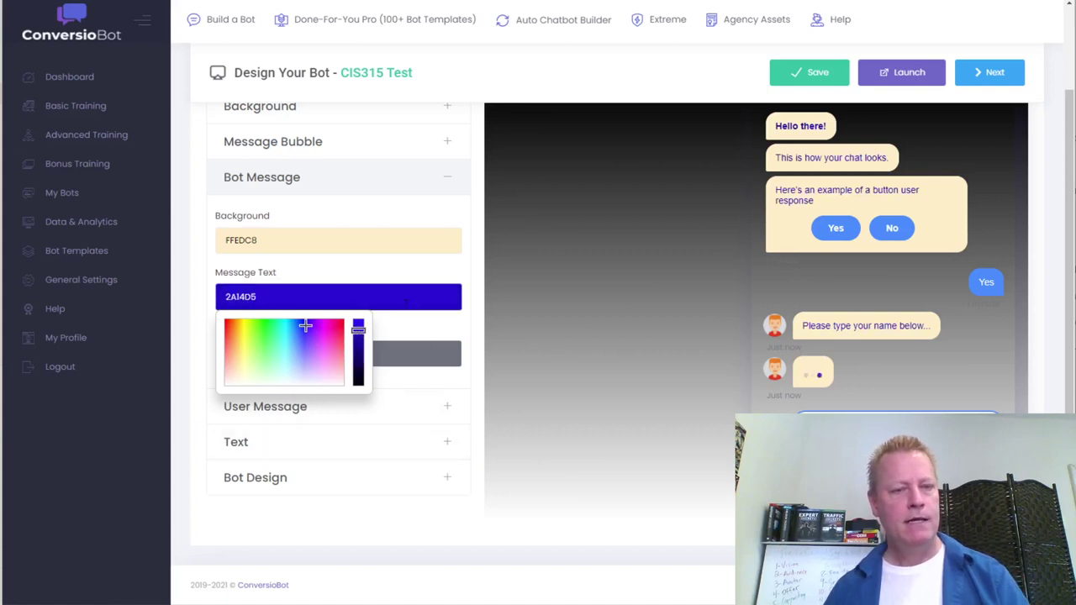
Set the bot's Sub Message Text colour to yellow F6FF3A after trying pink, purple and mint shades.
left_click(412, 351)
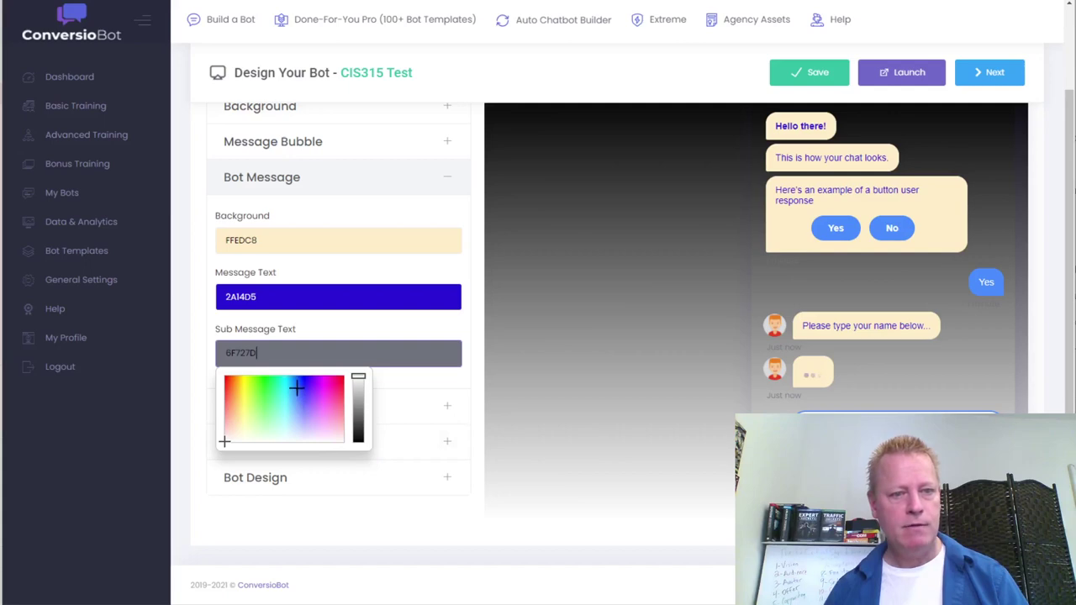
left_click(333, 383)
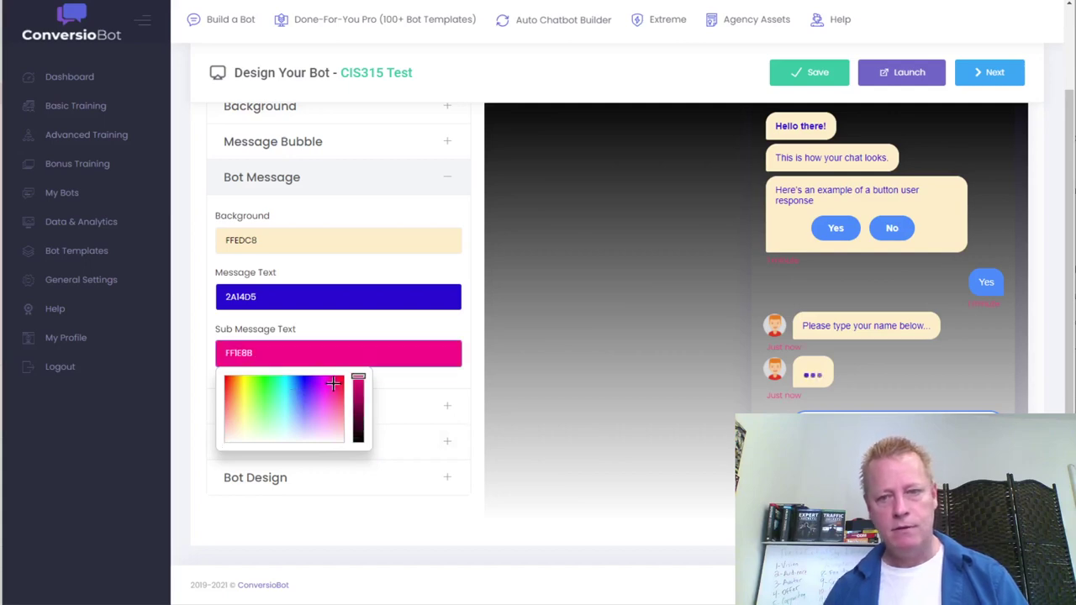
left_click(328, 395)
left_click(313, 394)
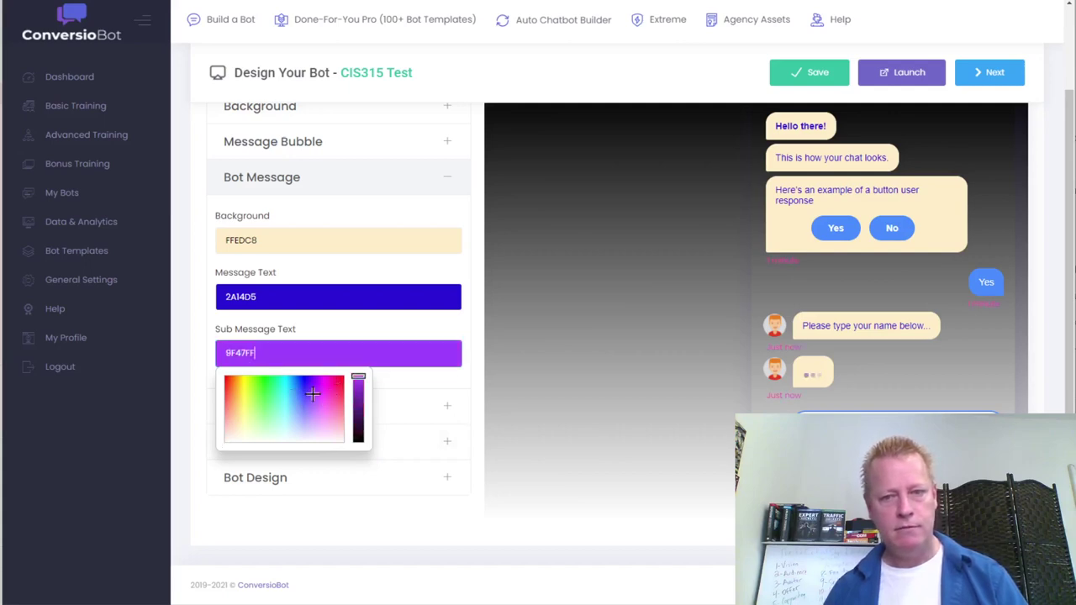
left_click(277, 400)
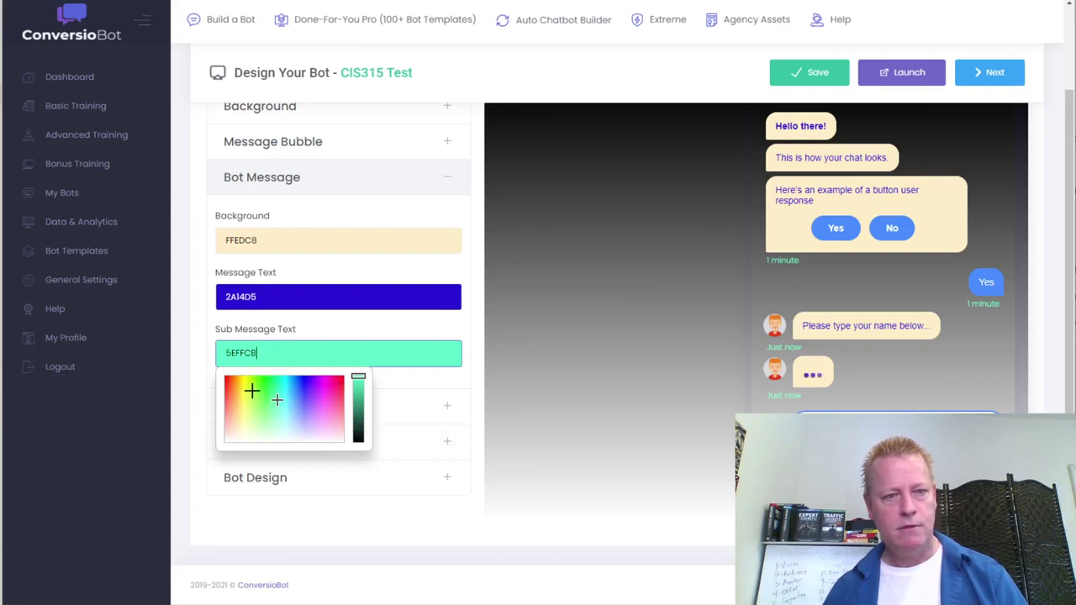
left_click(243, 390)
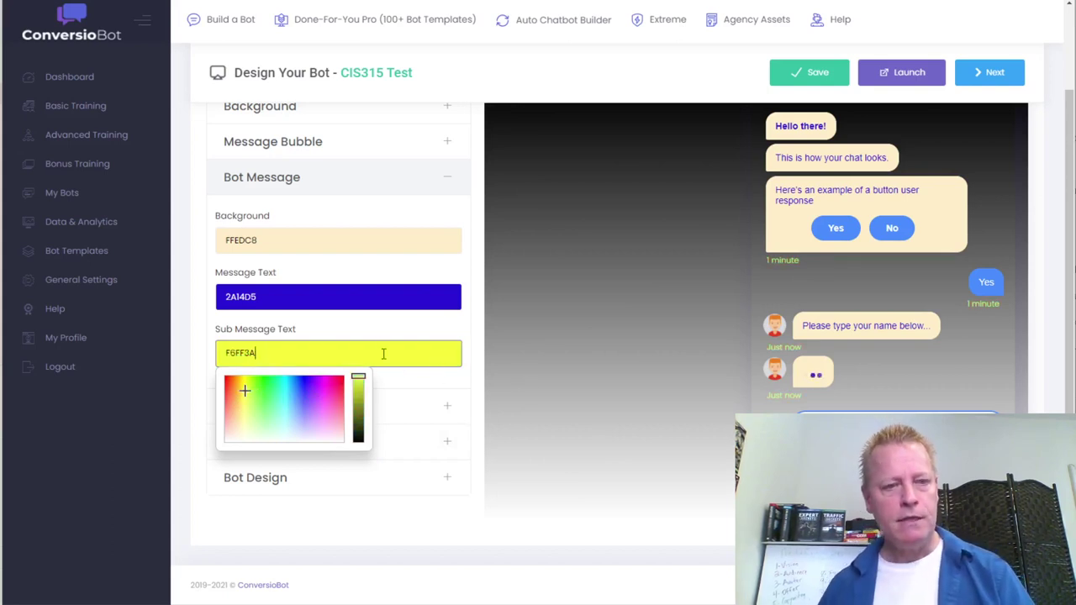
left_click(294, 180)
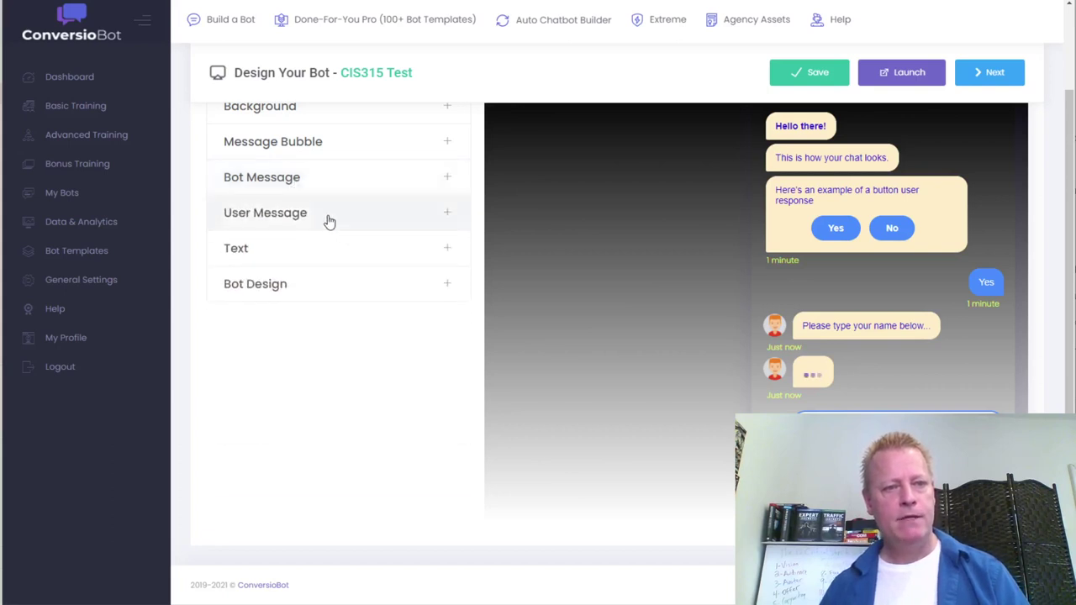
Open the User Message settings and set the user message background colour to FF1670.
left_click(329, 219)
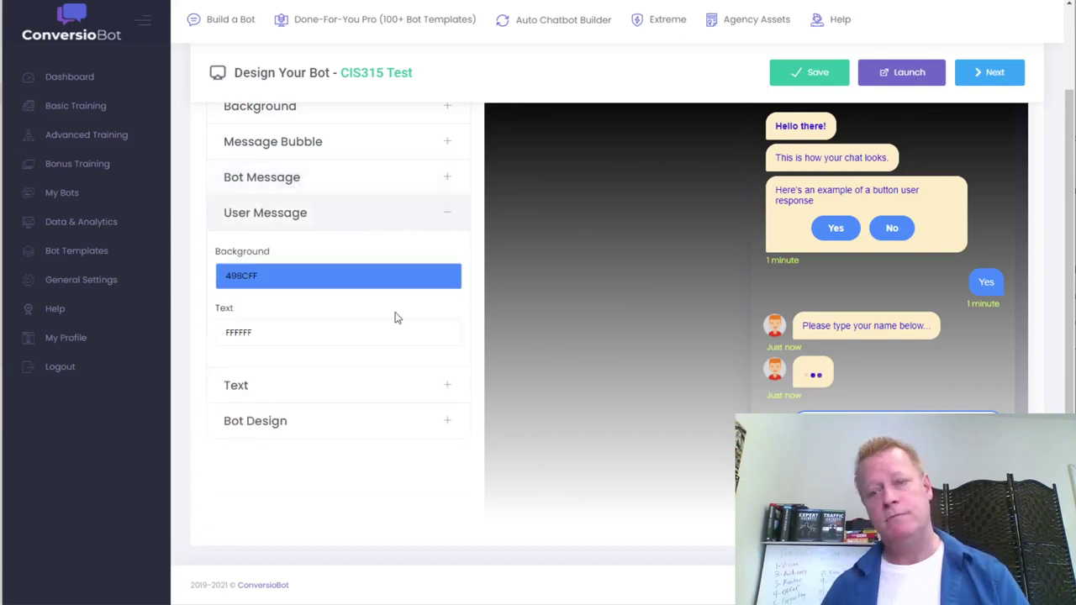
left_click(249, 274)
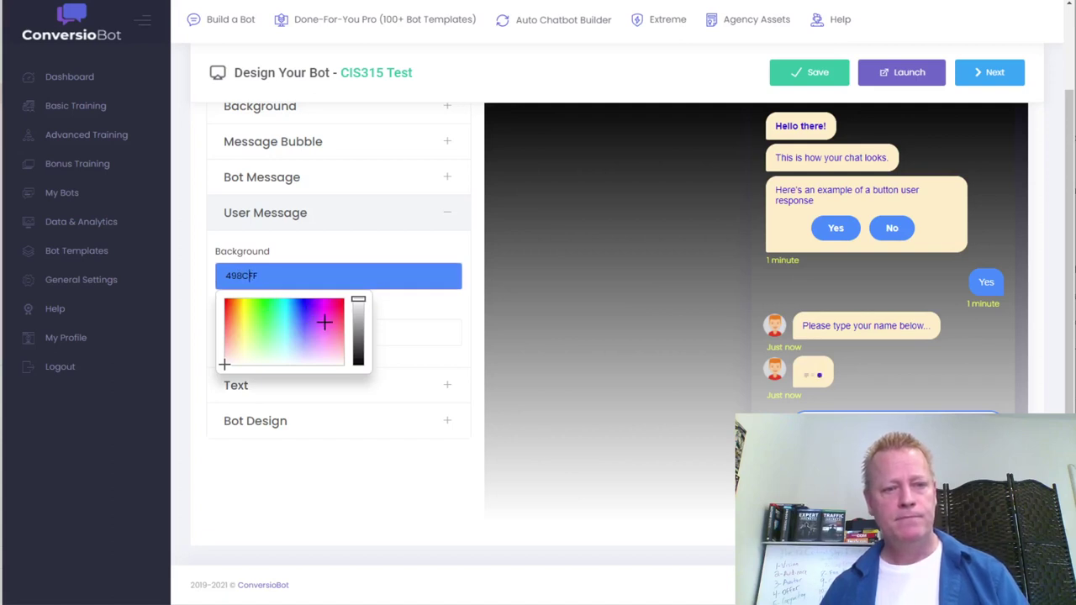
key("ctrl+a")
type("FF1670")
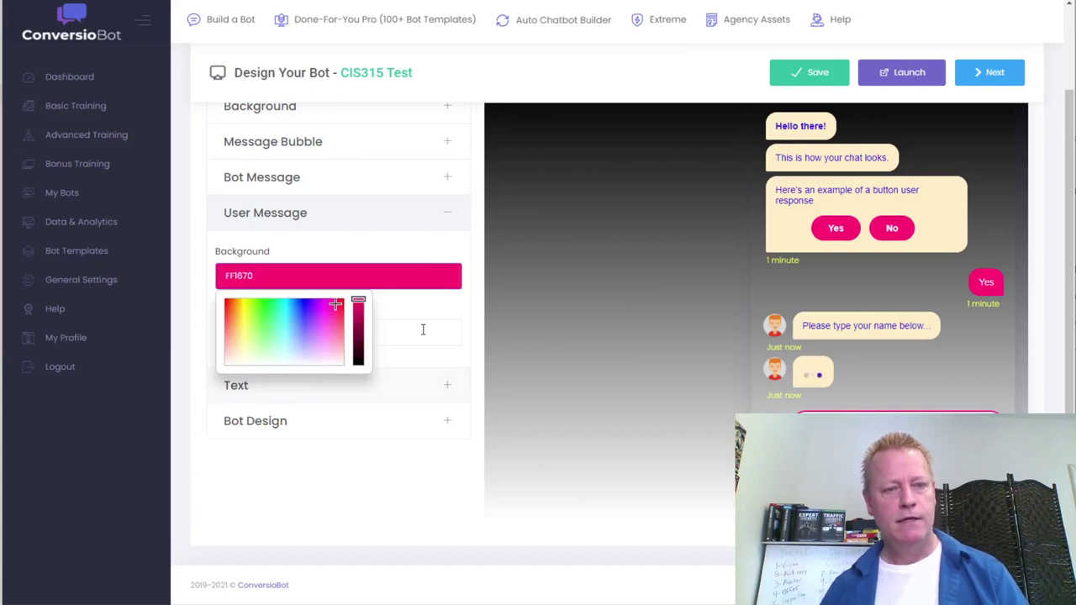
Set the user message text colour to light green BCFF5D after trying several purple shades.
left_click(295, 337)
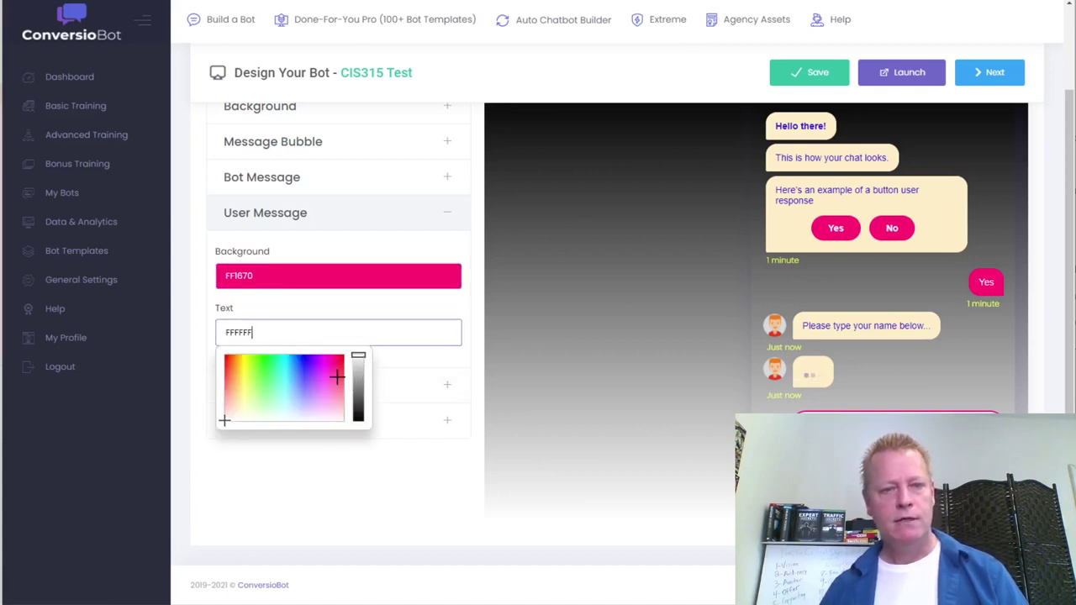
left_click(312, 408)
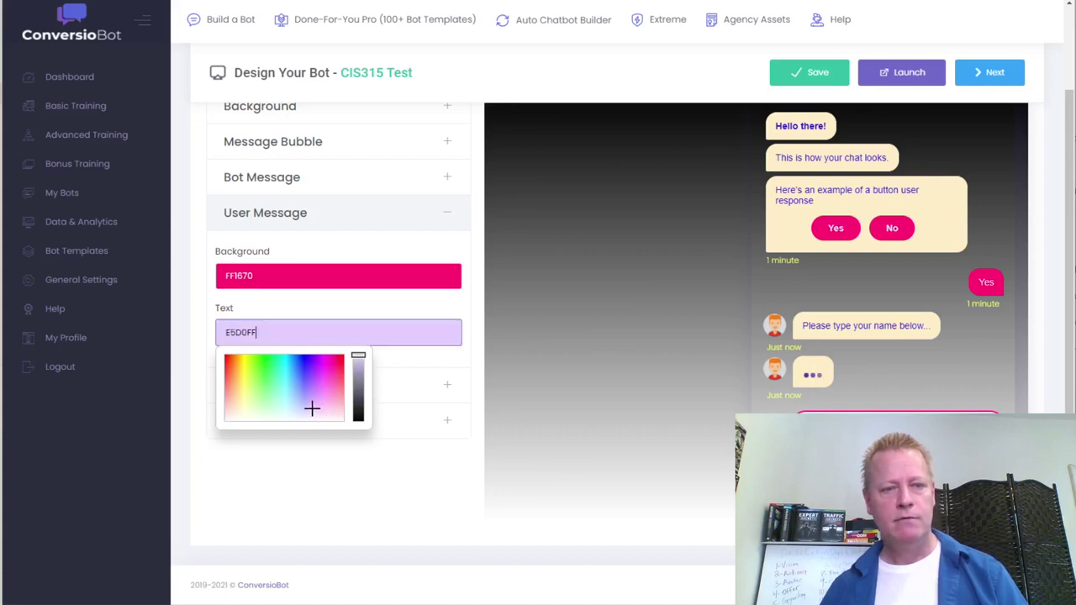
left_click(313, 402)
left_click(319, 386)
left_click(316, 377)
left_click(252, 379)
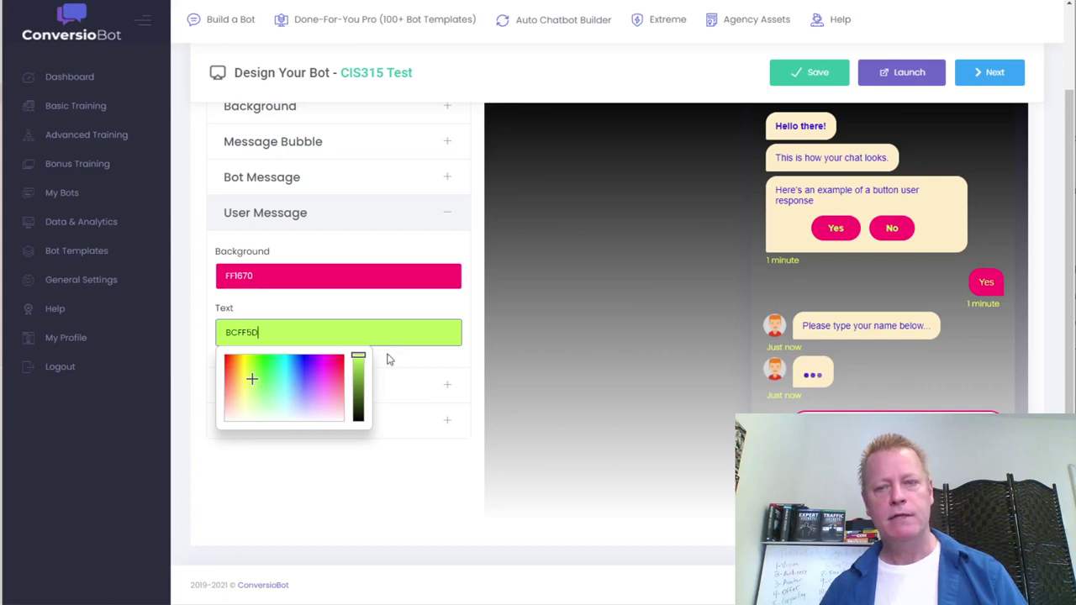
Set the chat text's font family to Titillium Web and its font size to 18px.
left_click(444, 383)
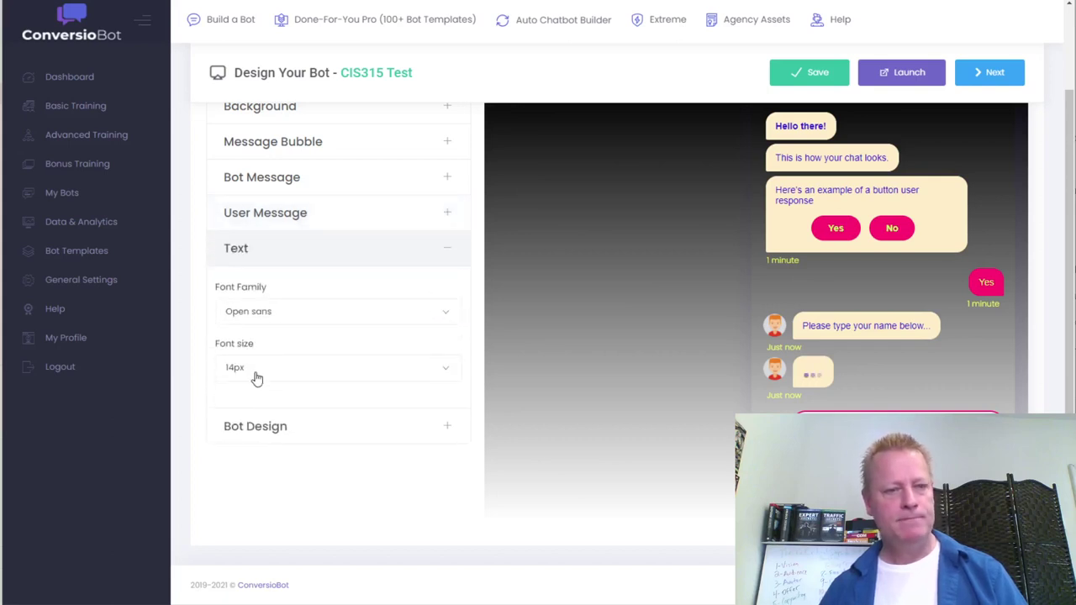
left_click(330, 315)
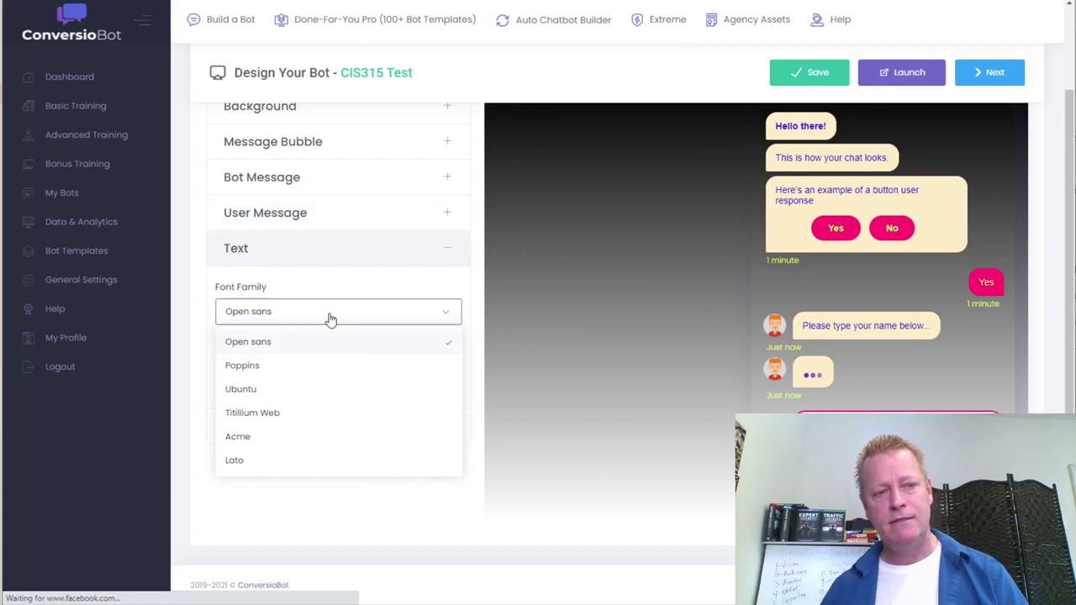
left_click(297, 418)
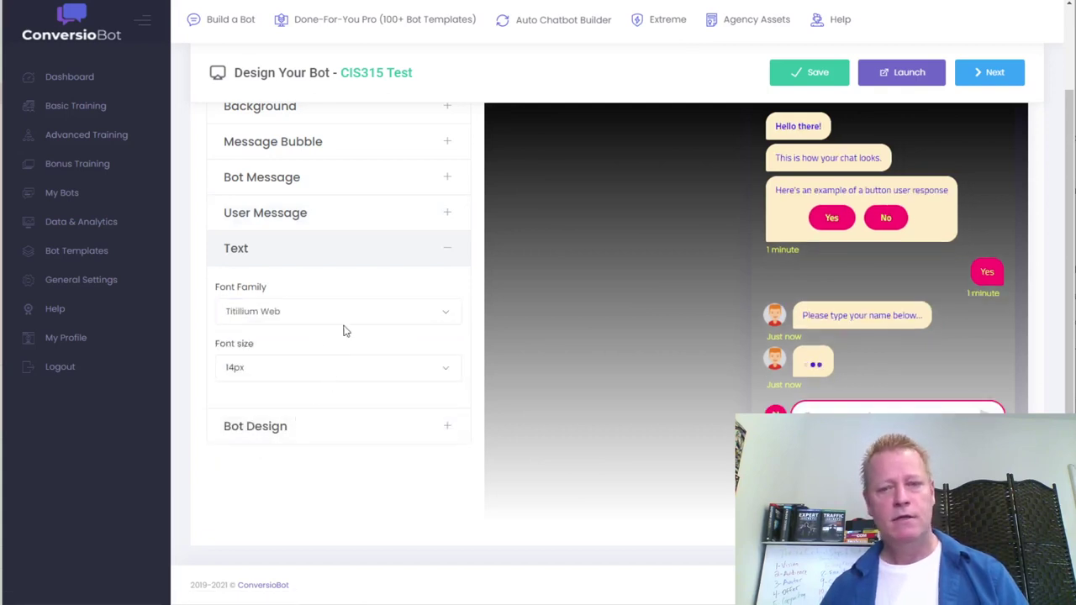
left_click(299, 370)
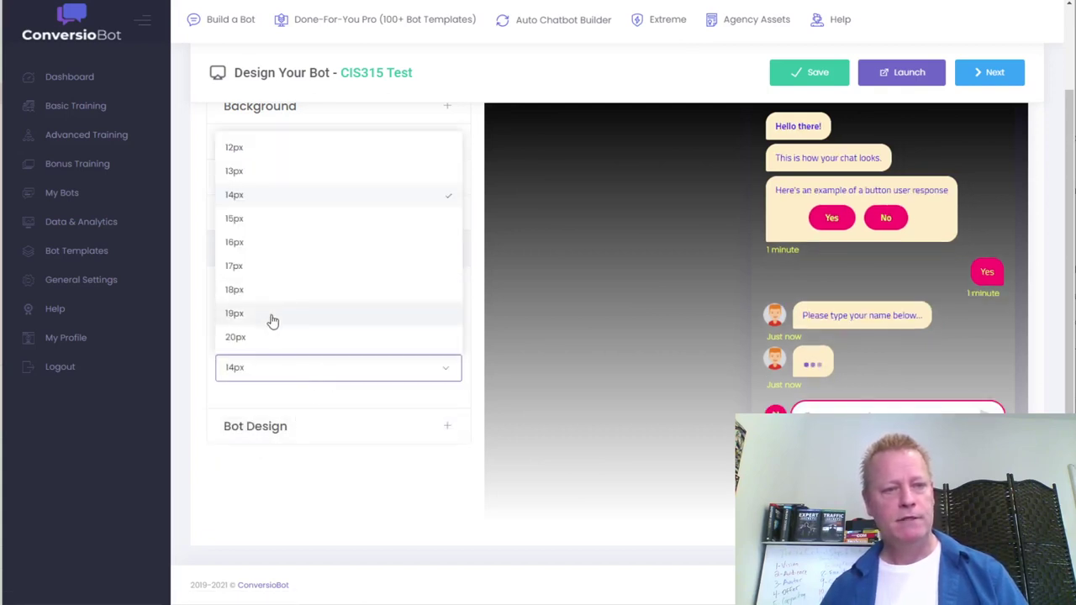
left_click(262, 290)
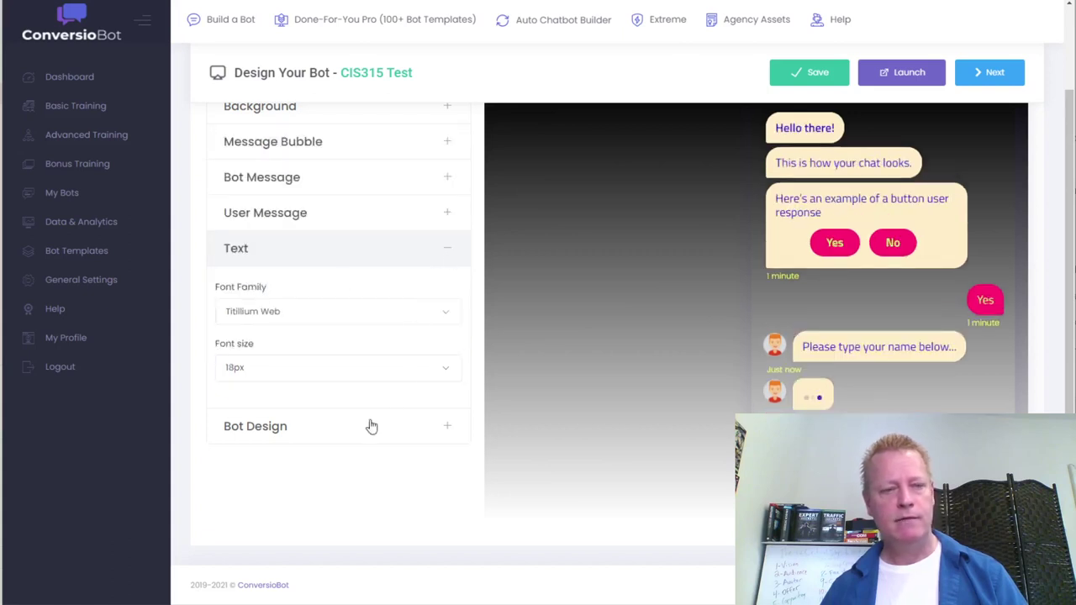
left_click(312, 252)
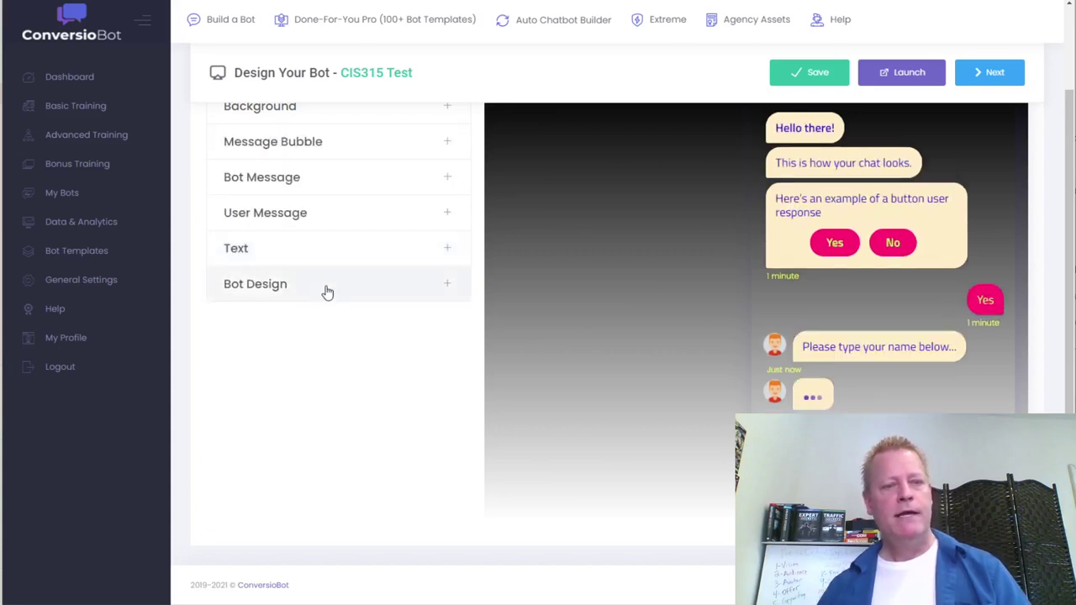
Open the Bot Design settings and try several portrait icons for the bot, ending with the fifth icon in the first row.
left_click(324, 286)
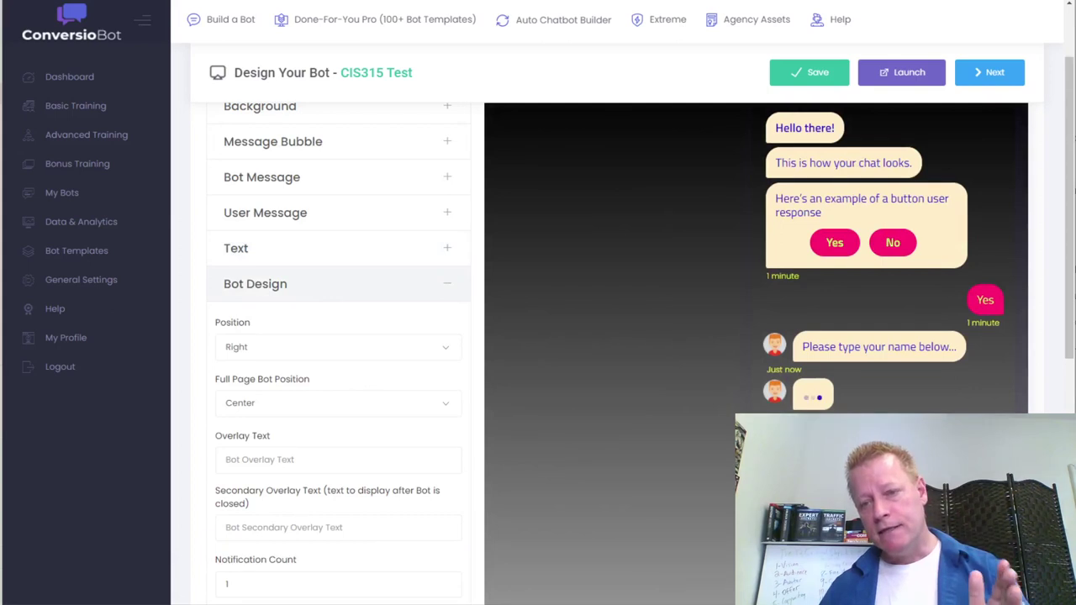
scroll(336, 353, "down", 3)
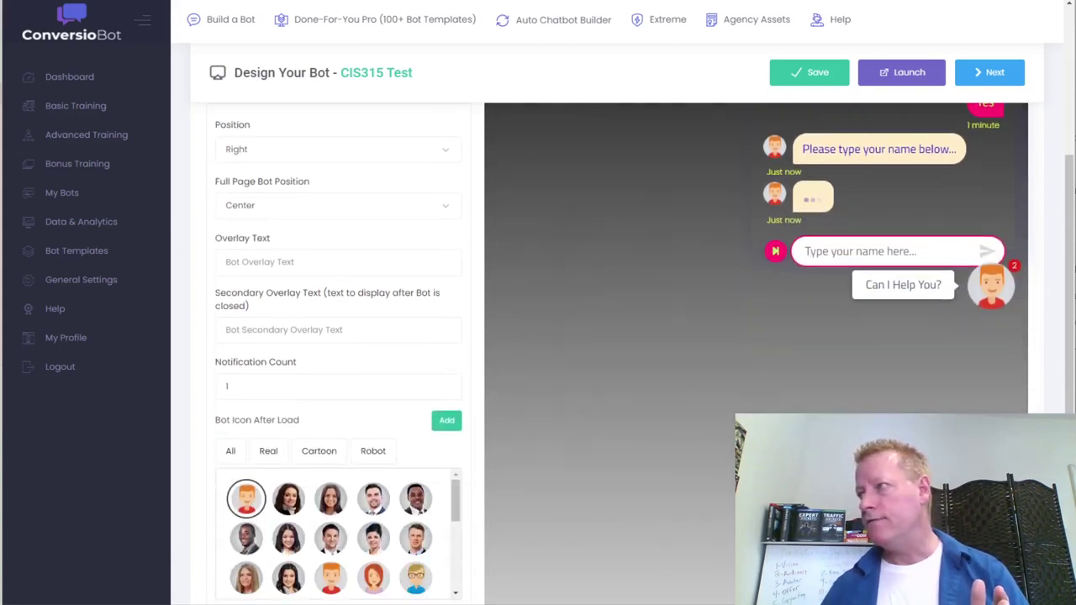
left_click(290, 502)
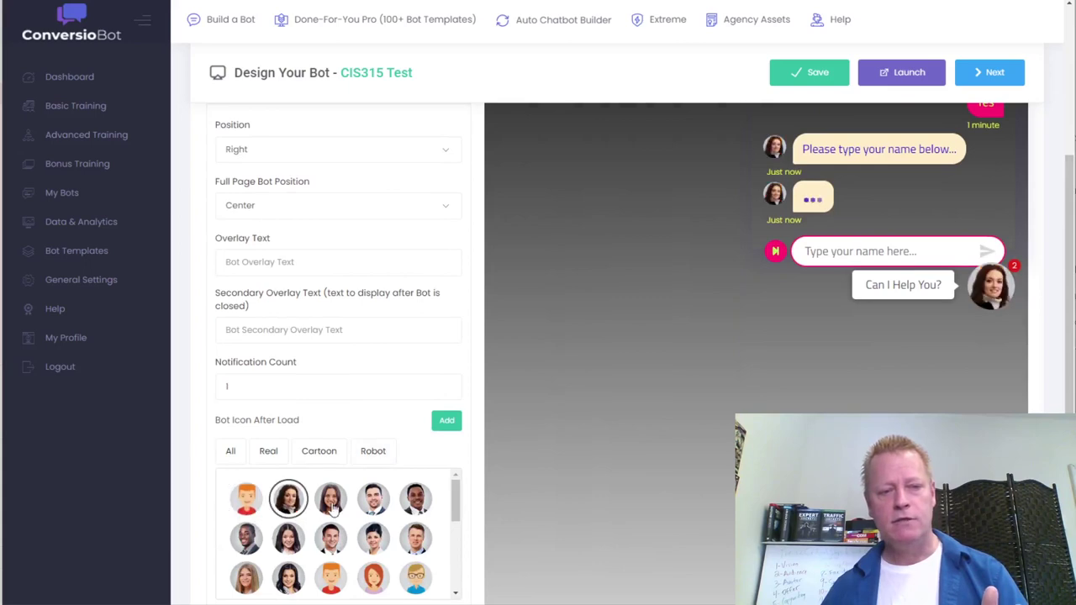
left_click(333, 502)
left_click(373, 502)
left_click(415, 502)
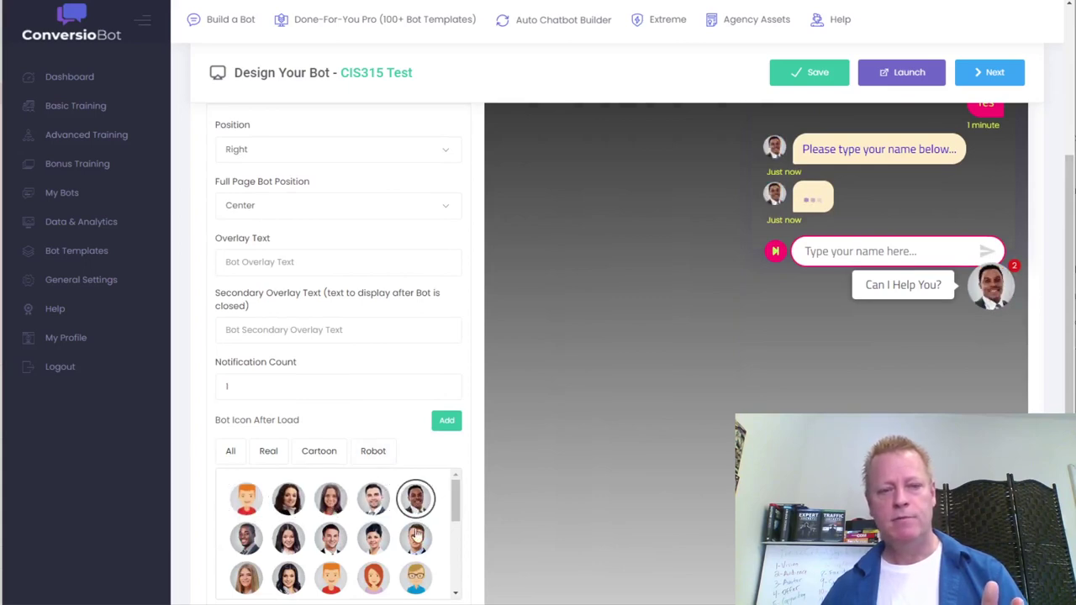
Try several portrait, cartoon and robot icons as the bot's after-load icon, ending with the grey robot.
left_click(415, 540)
left_click(382, 580)
scroll(387, 554, "down", 5)
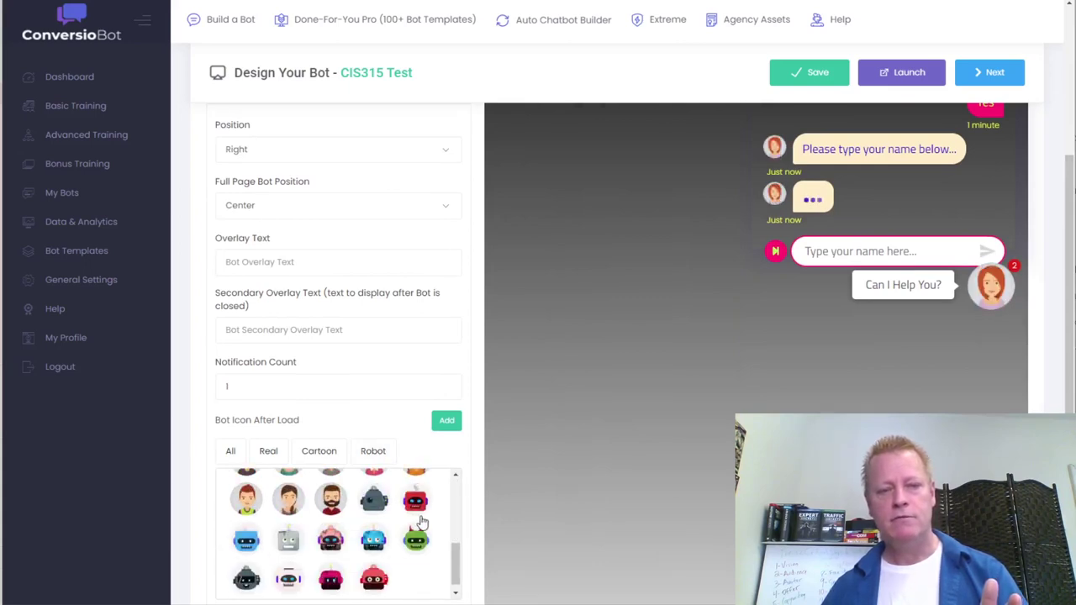
left_click(415, 506)
left_click(415, 542)
left_click(370, 542)
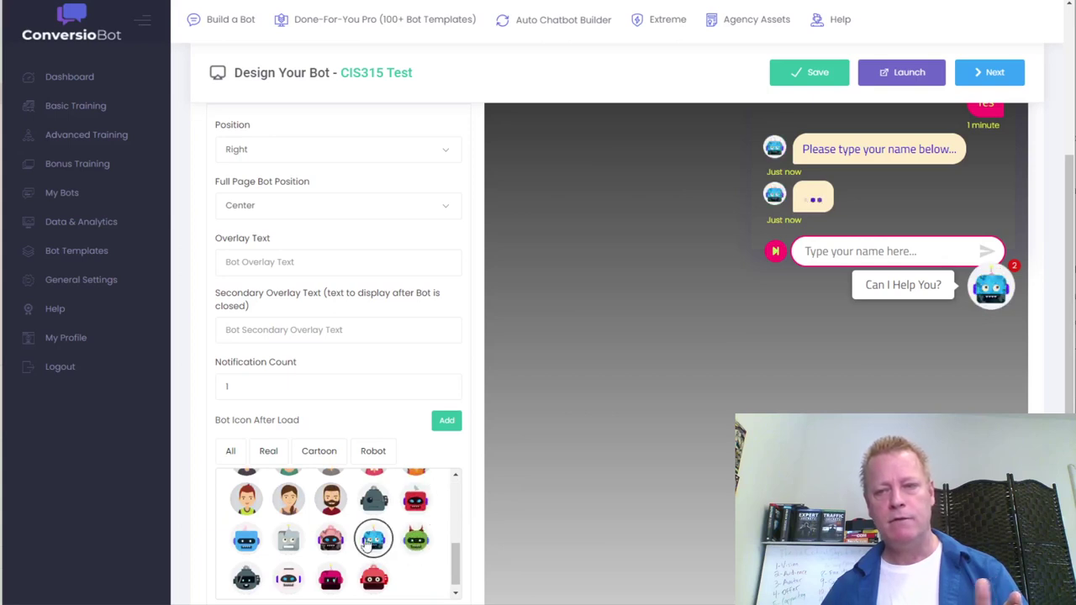
left_click(288, 540)
scroll(328, 521, "up", 5)
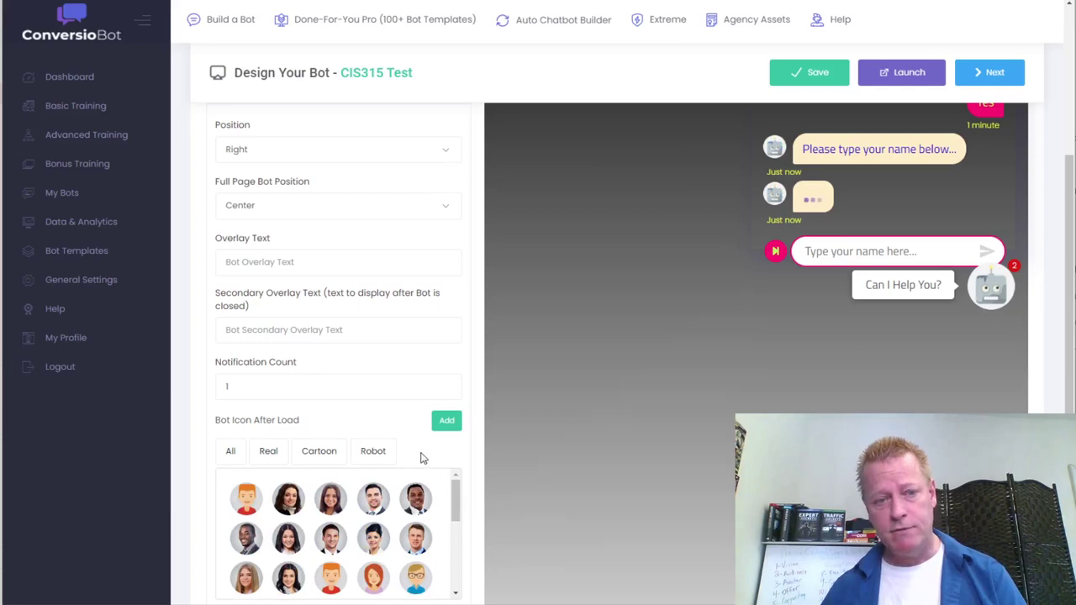
scroll(422, 458, "up", 2)
scroll(394, 495, "down", 3)
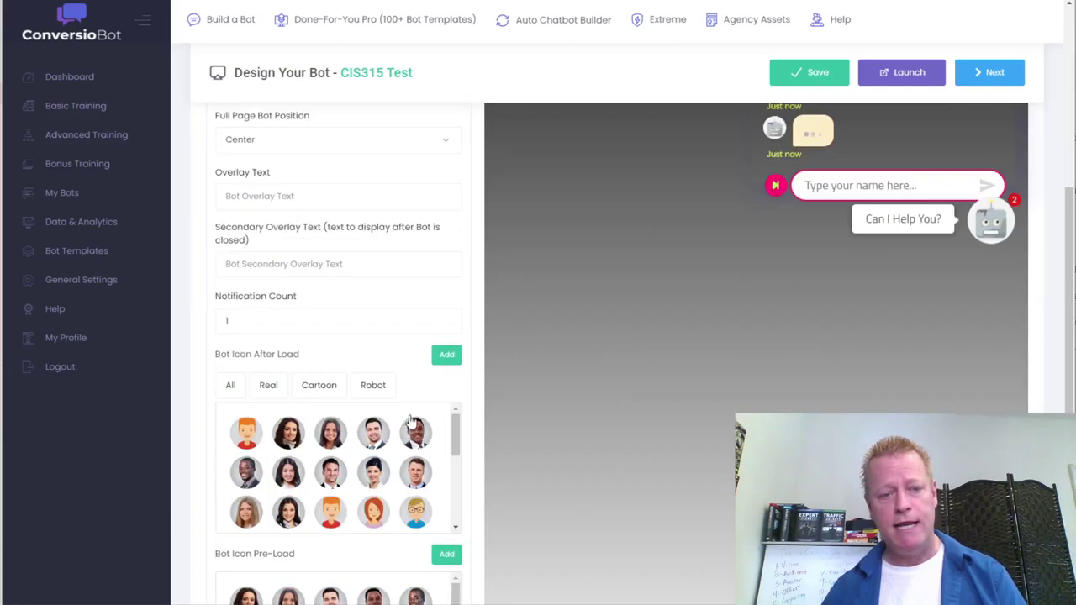
left_click(446, 356)
left_click(490, 99)
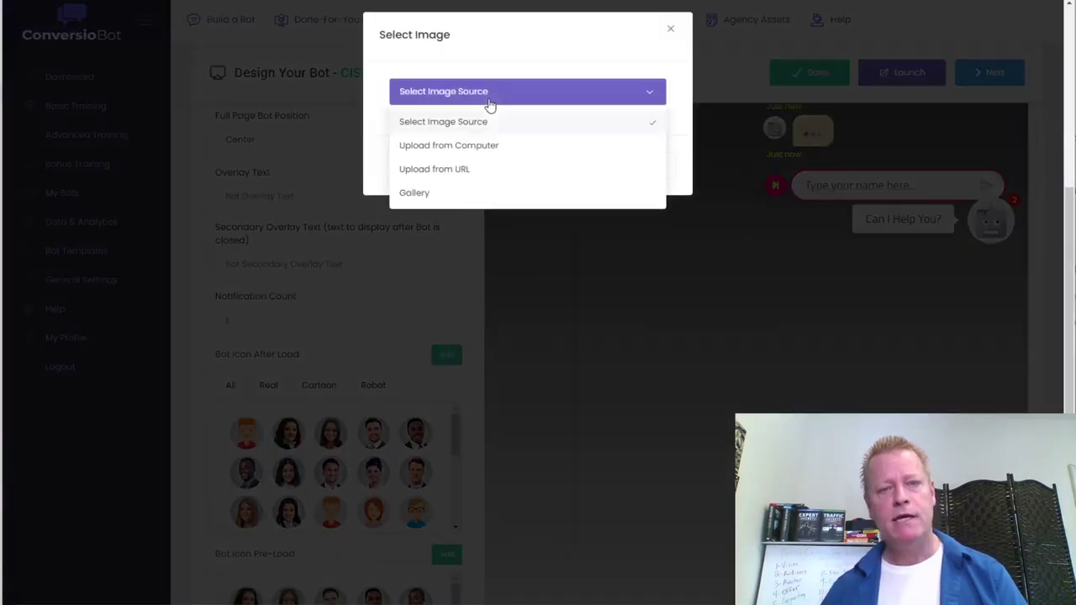
left_click(412, 195)
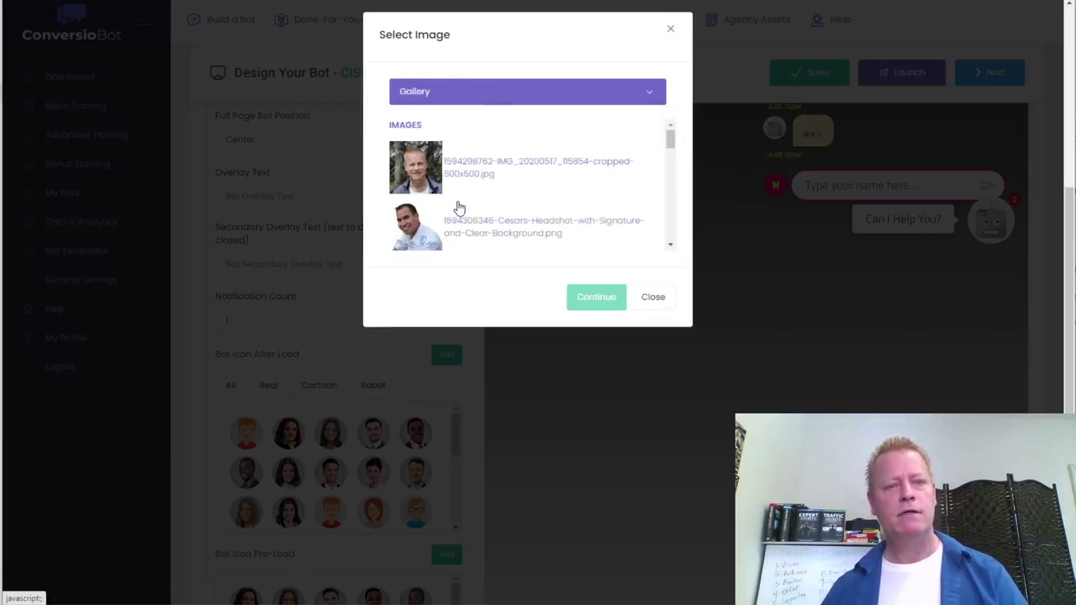
scroll(437, 206, "down", 2)
scroll(454, 214, "down", 1)
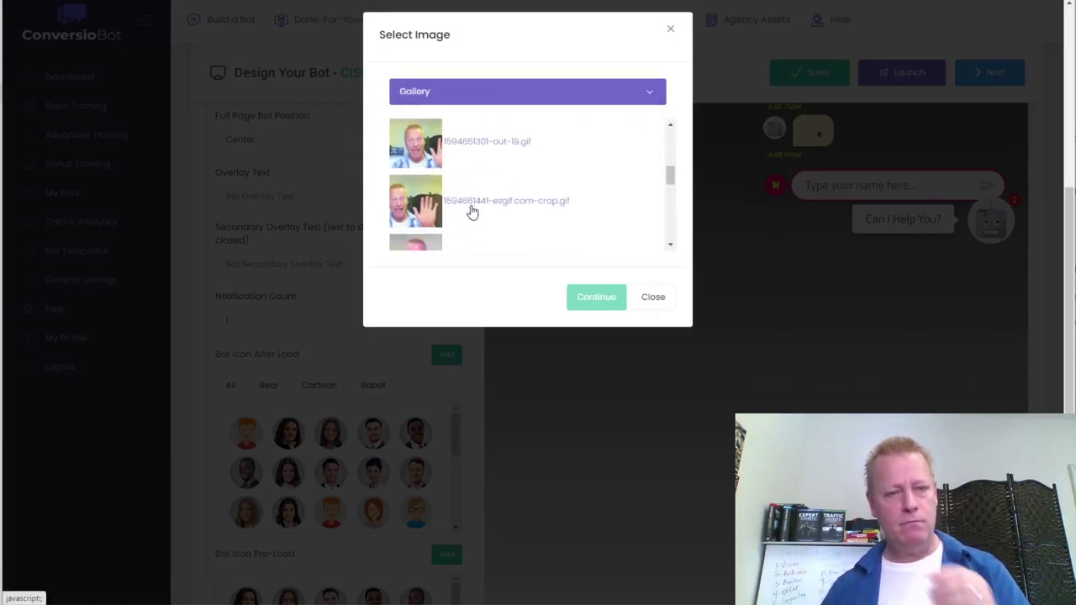
left_click(424, 214)
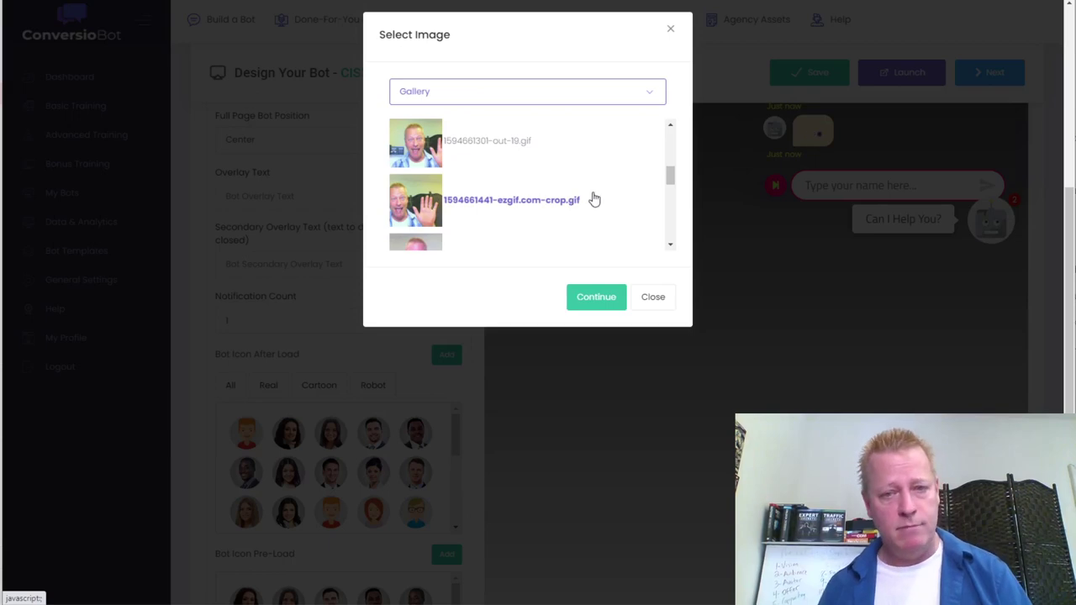
scroll(594, 199, "down", 3)
scroll(572, 207, "up", 2)
scroll(576, 207, "up", 1)
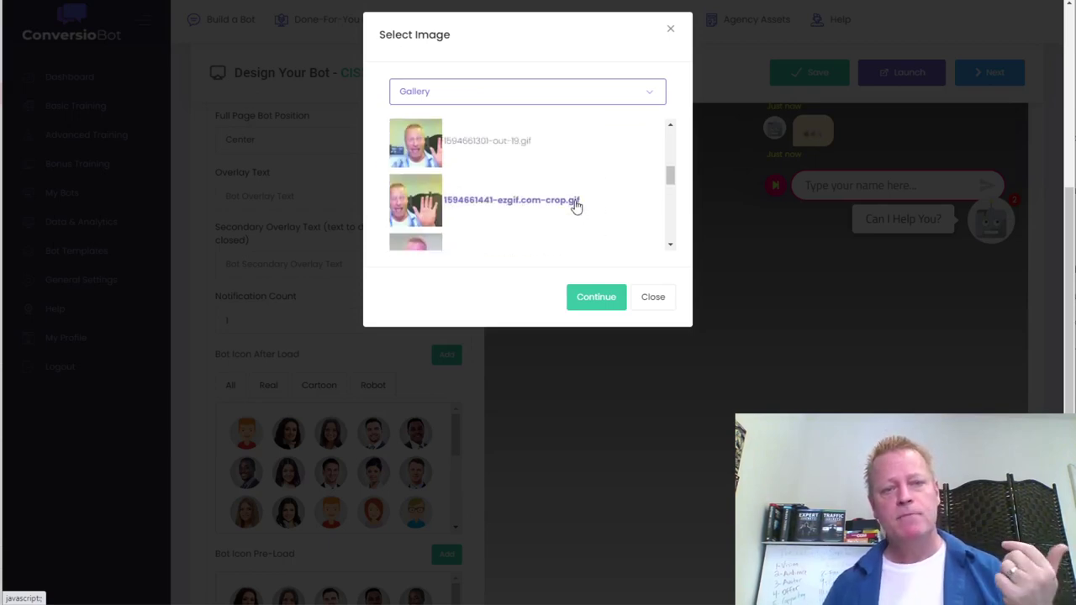
left_click(603, 301)
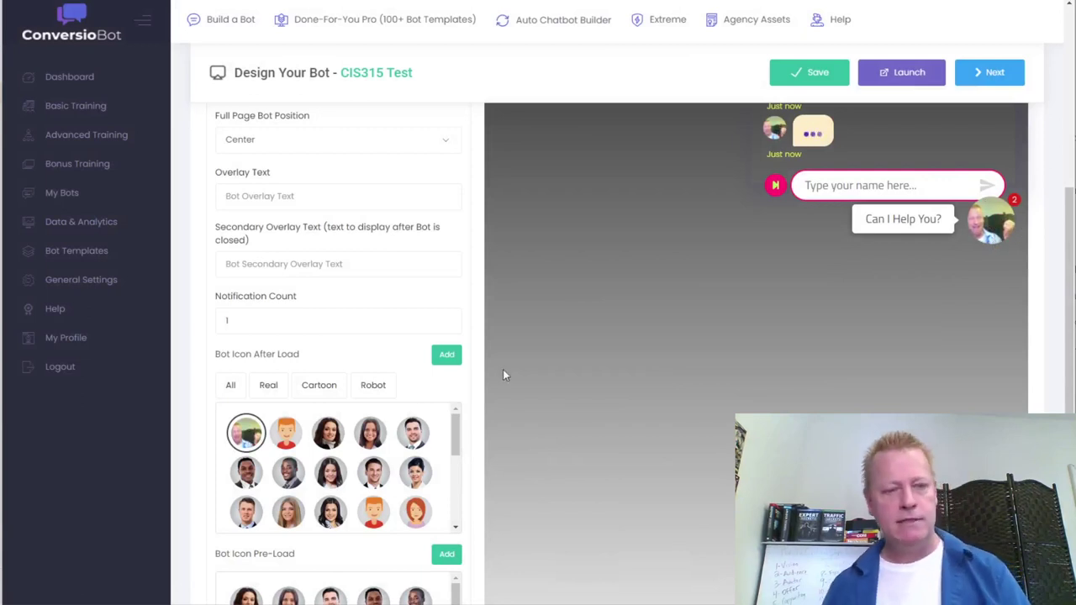
Switch the bot's position between Left and Right, ending with Left.
scroll(274, 181, "up", 1)
left_click(260, 155)
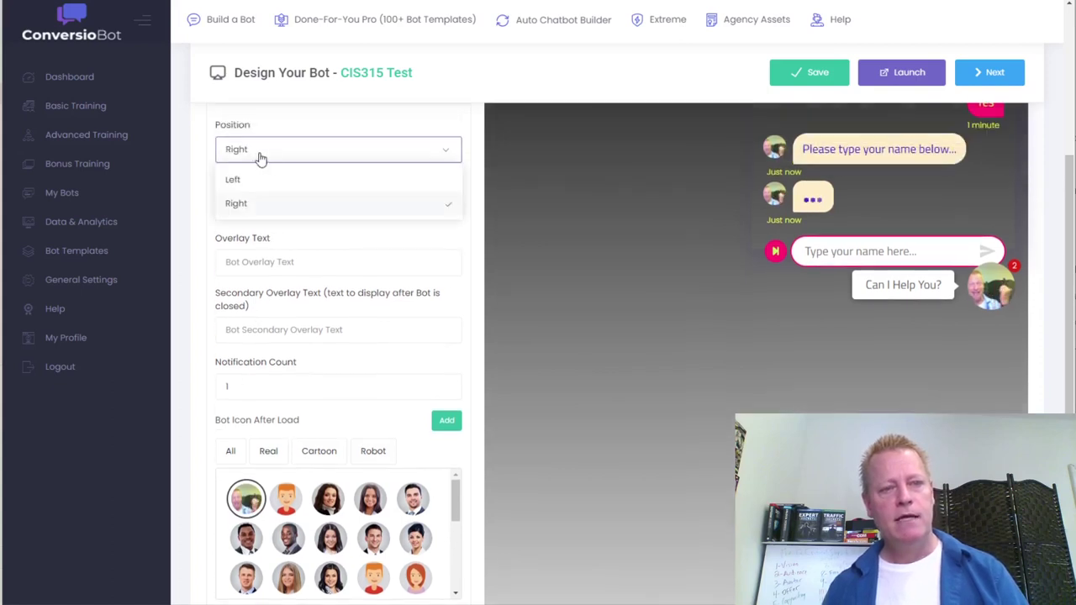
left_click(263, 186)
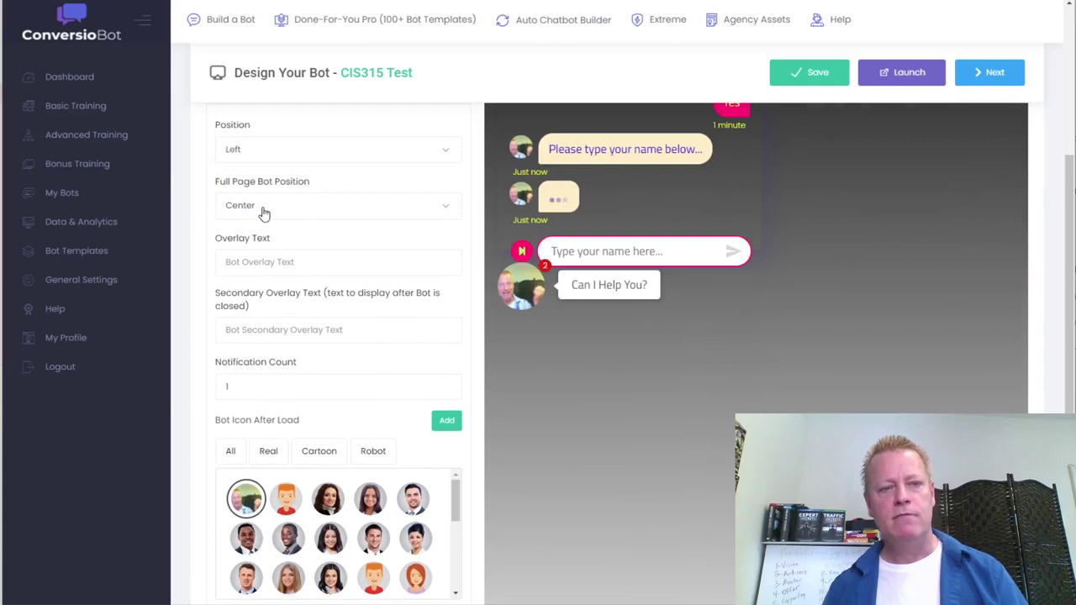
left_click(270, 154)
left_click(264, 201)
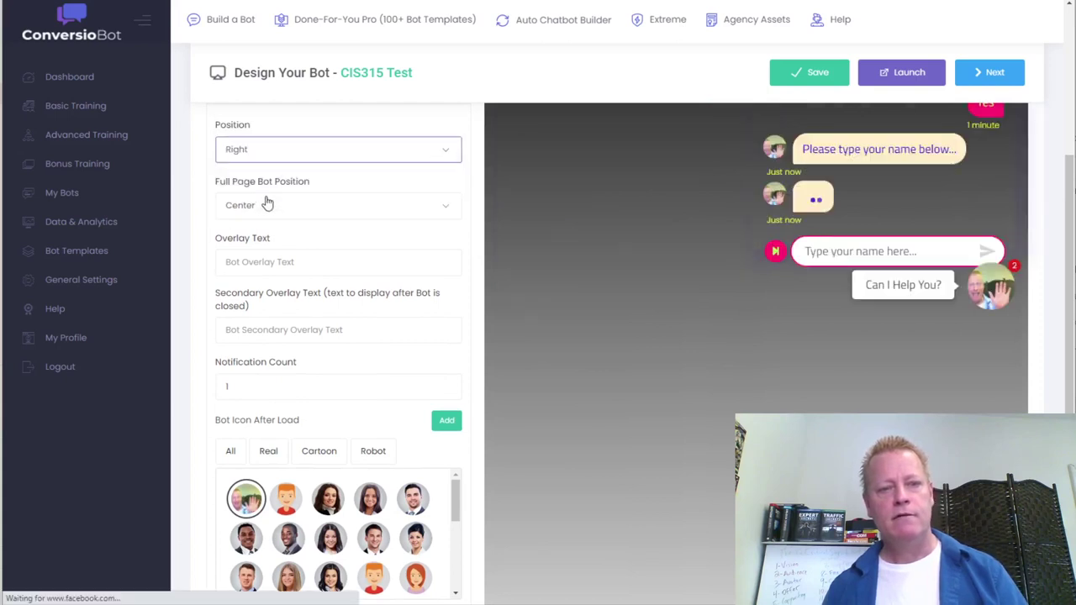
left_click(287, 151)
left_click(267, 185)
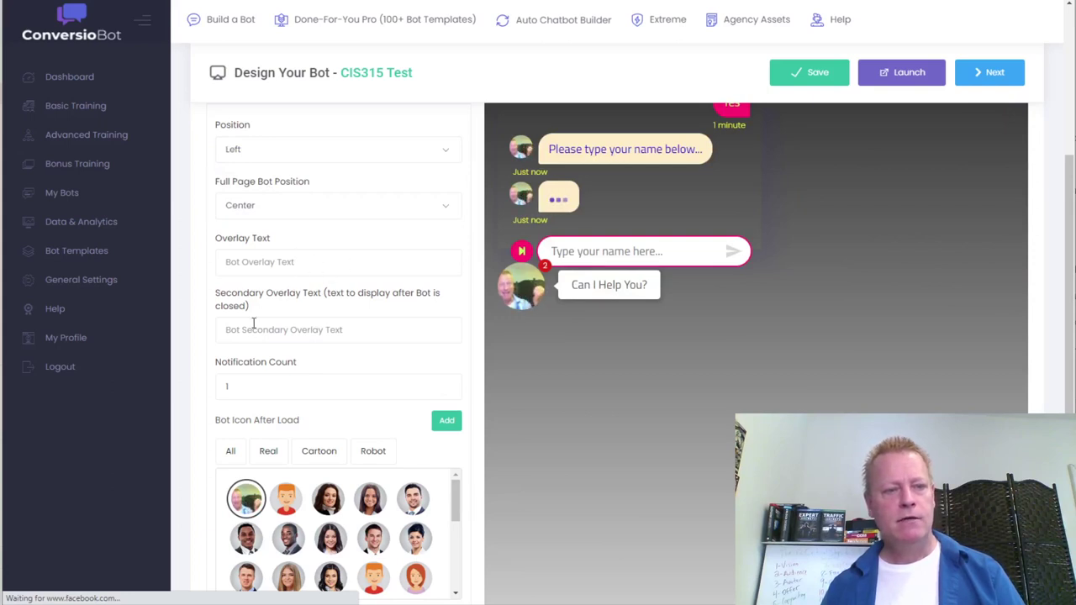
Set the bot's overlay text to "Hey there!".
left_click(282, 265)
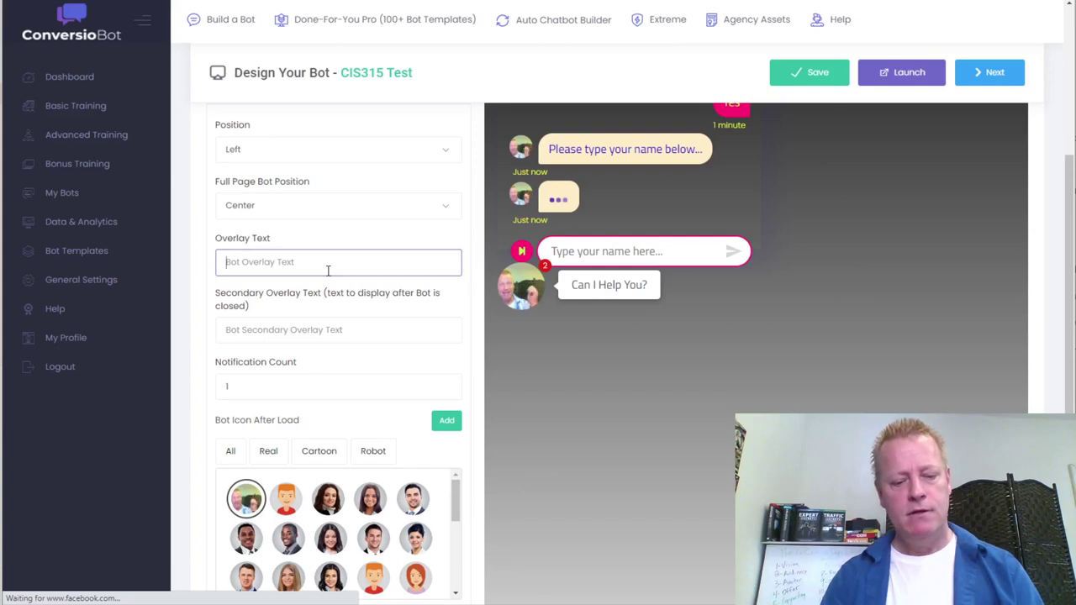
type("Hey there")
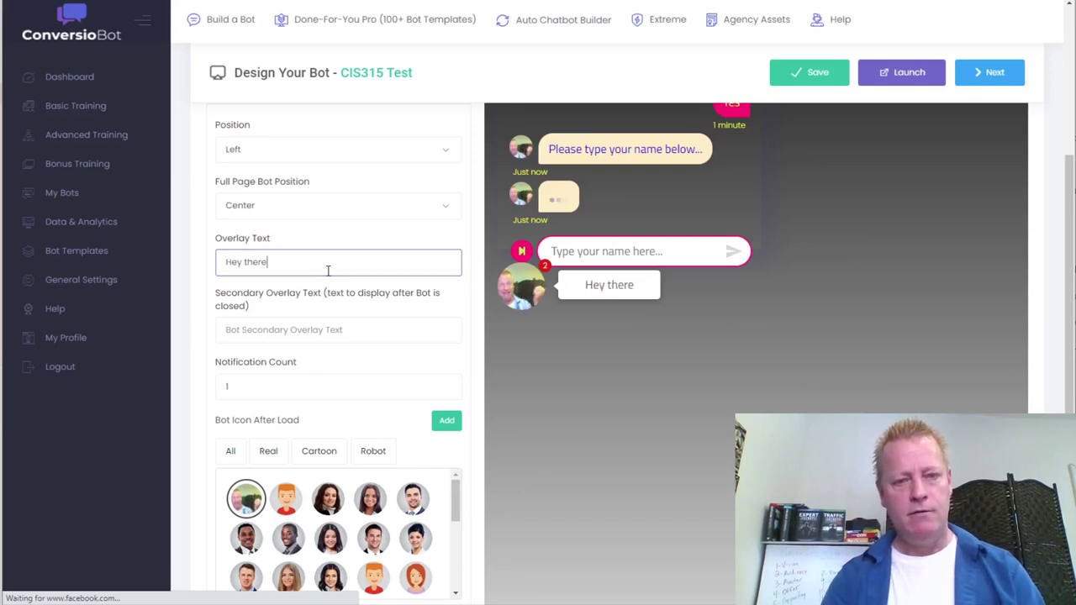
type("!")
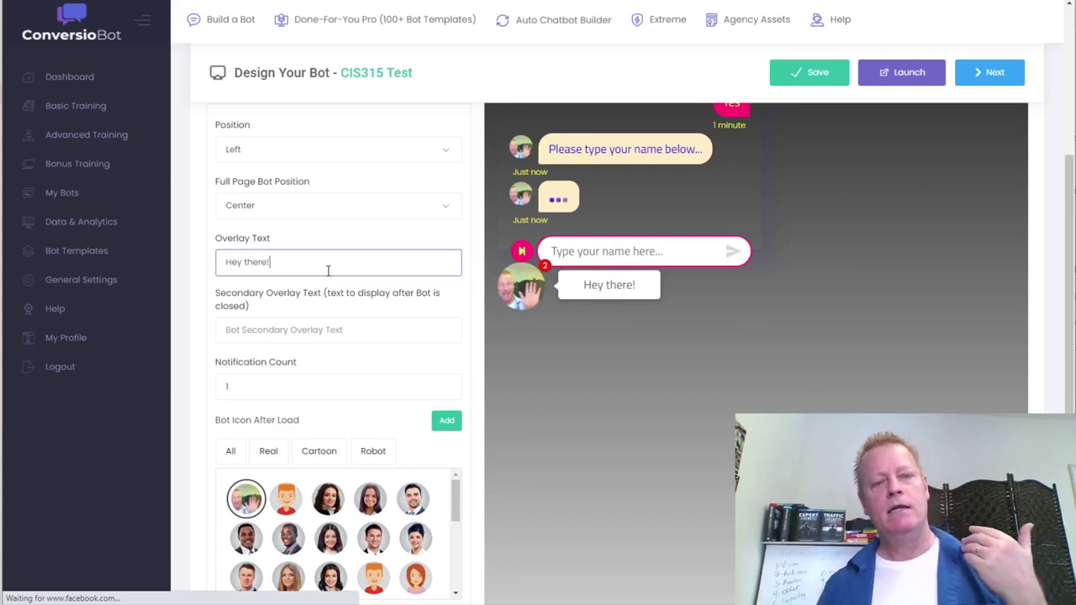
left_click(263, 329)
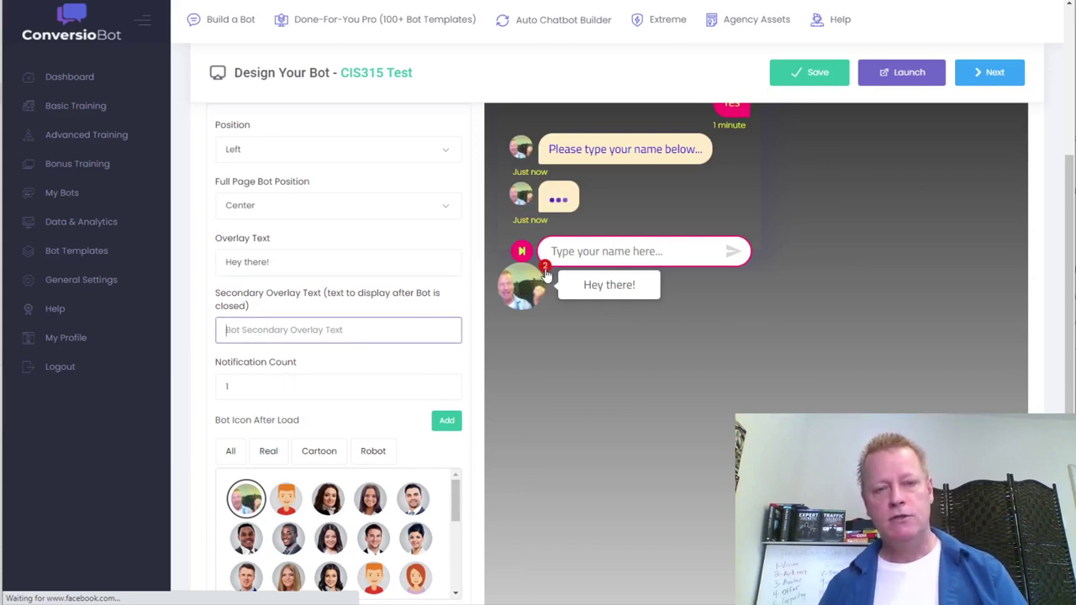
Try different notification counts for the bot, ending with a count of 2.
left_click_drag(244, 382, 215, 396)
type("3")
left_click_drag(263, 384, 209, 396)
type("1")
left_click_drag(260, 383, 201, 399)
type("51")
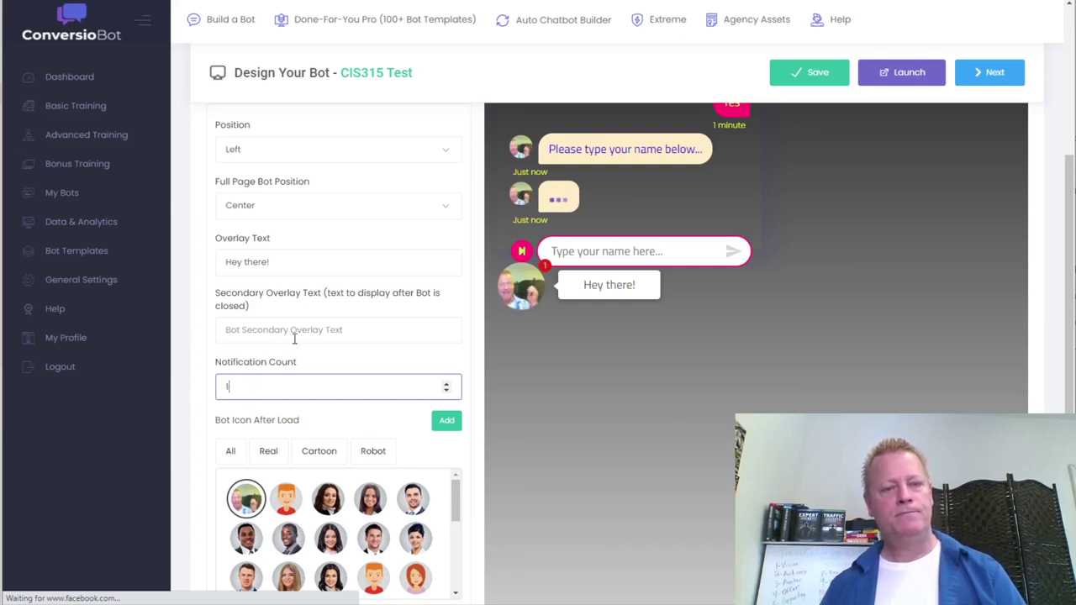
left_click(296, 336)
left_click_drag(240, 384, 214, 393)
type("2")
left_click(294, 334)
scroll(296, 391, "down", 1)
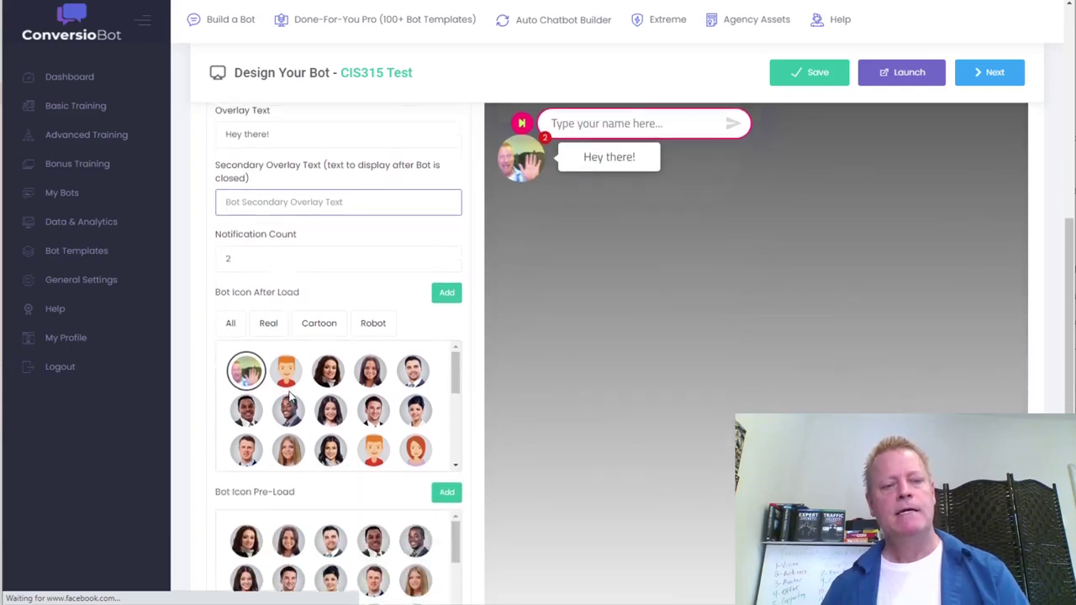
scroll(290, 399, "down", 4)
scroll(408, 493, "down", 2)
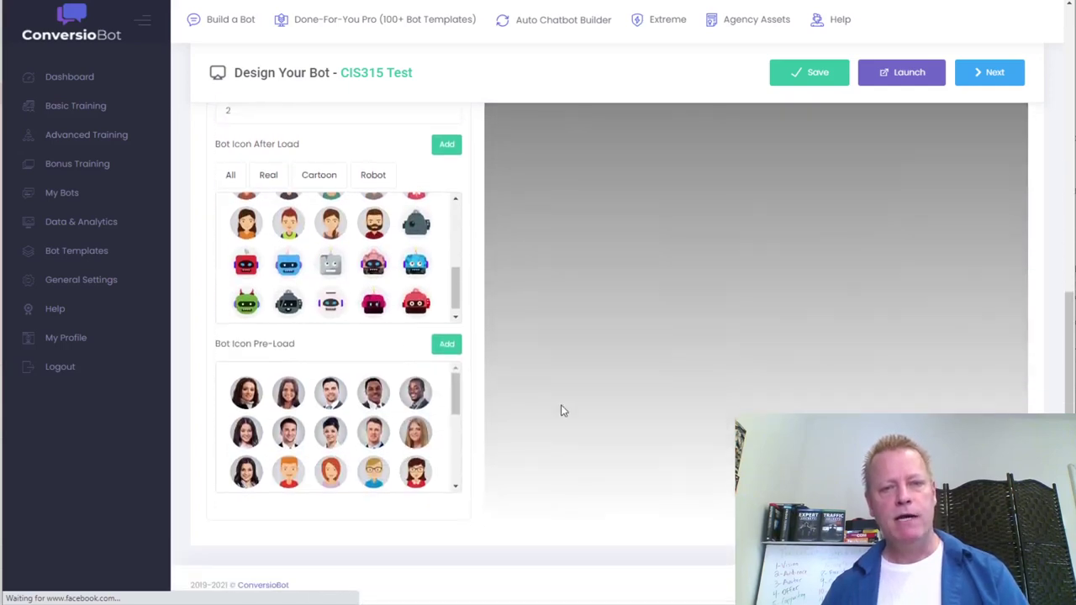
scroll(561, 416, "up", 8)
scroll(640, 457, "down", 3)
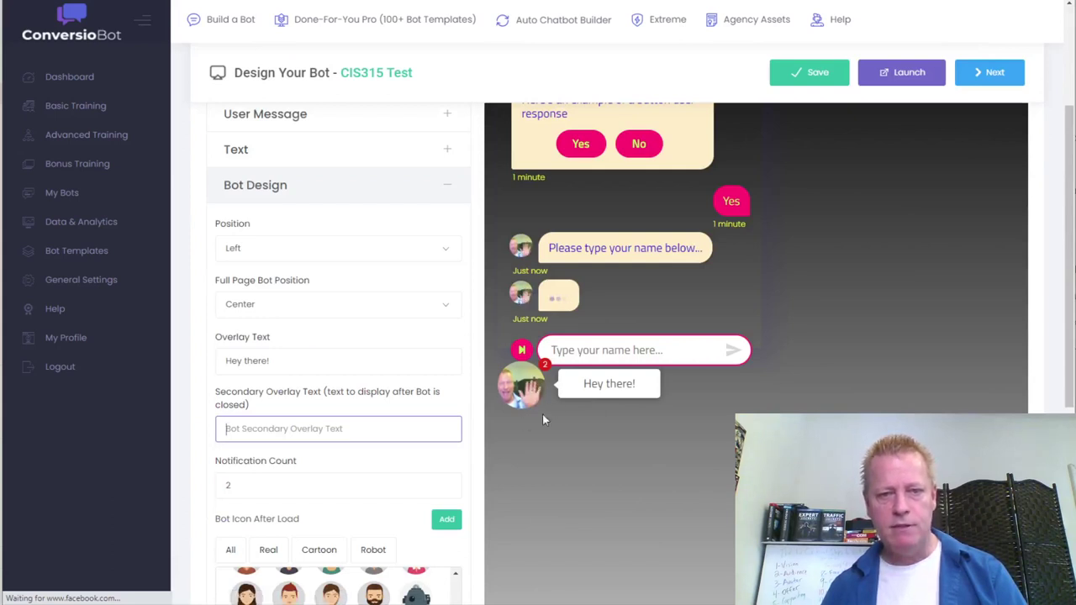
scroll(385, 484, "down", 2)
scroll(226, 272, "down", 3)
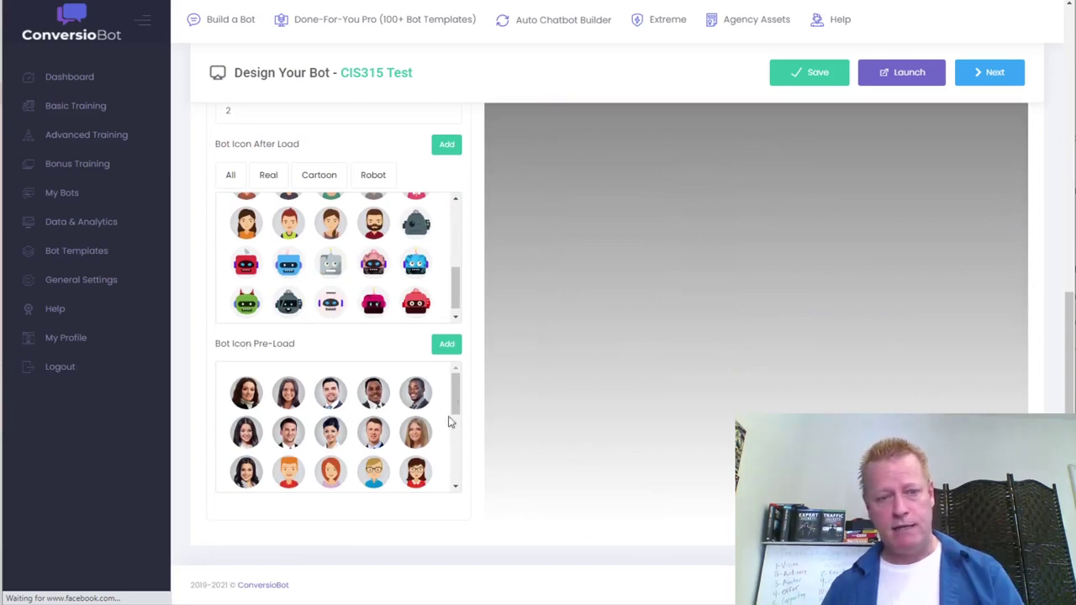
left_click(445, 346)
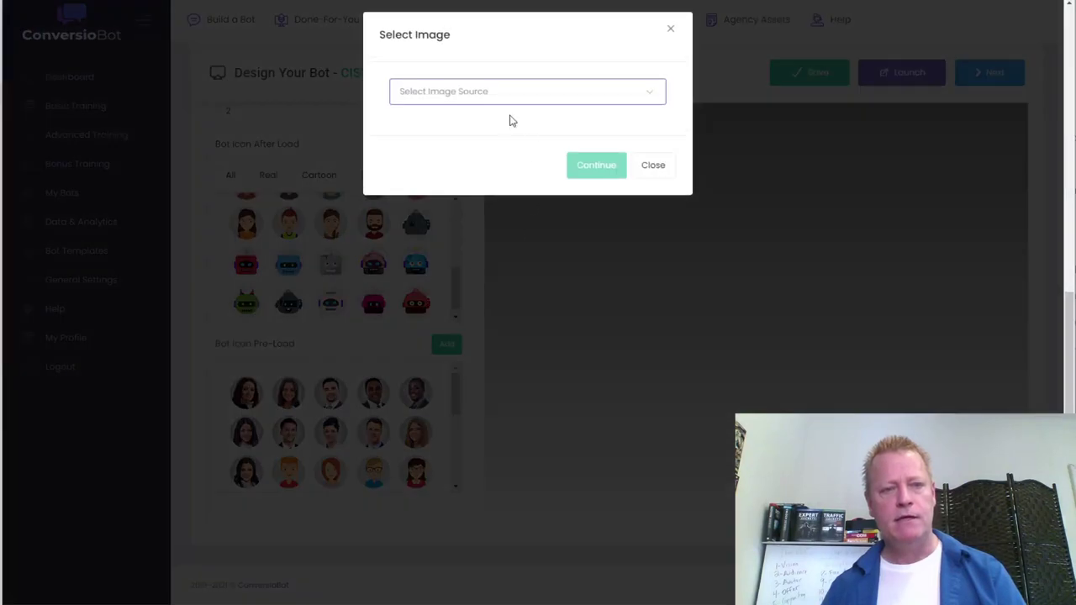
left_click(510, 92)
left_click(498, 186)
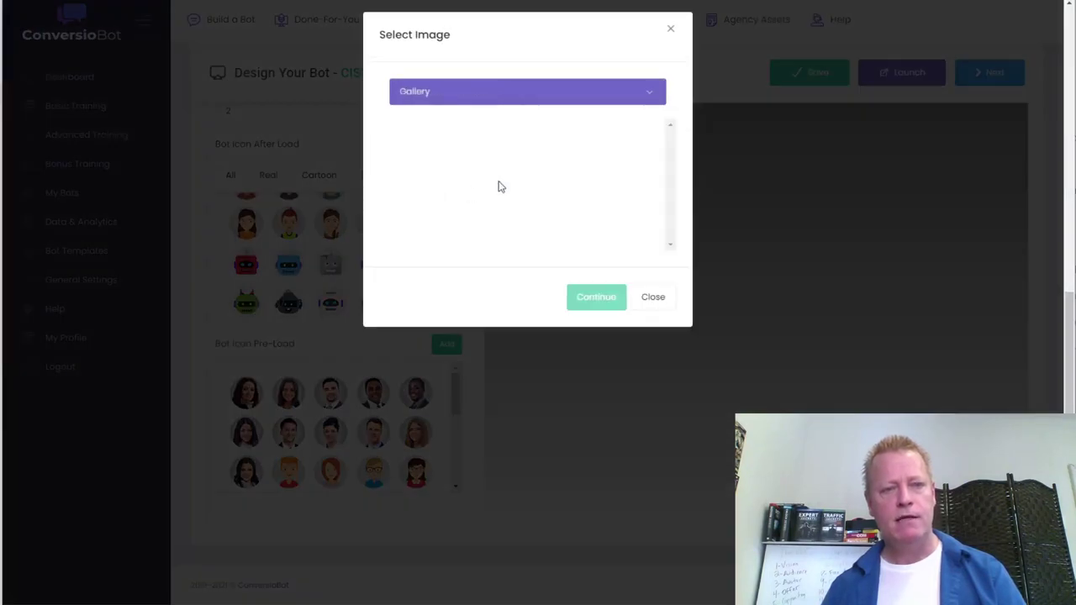
scroll(475, 229, "down", 5)
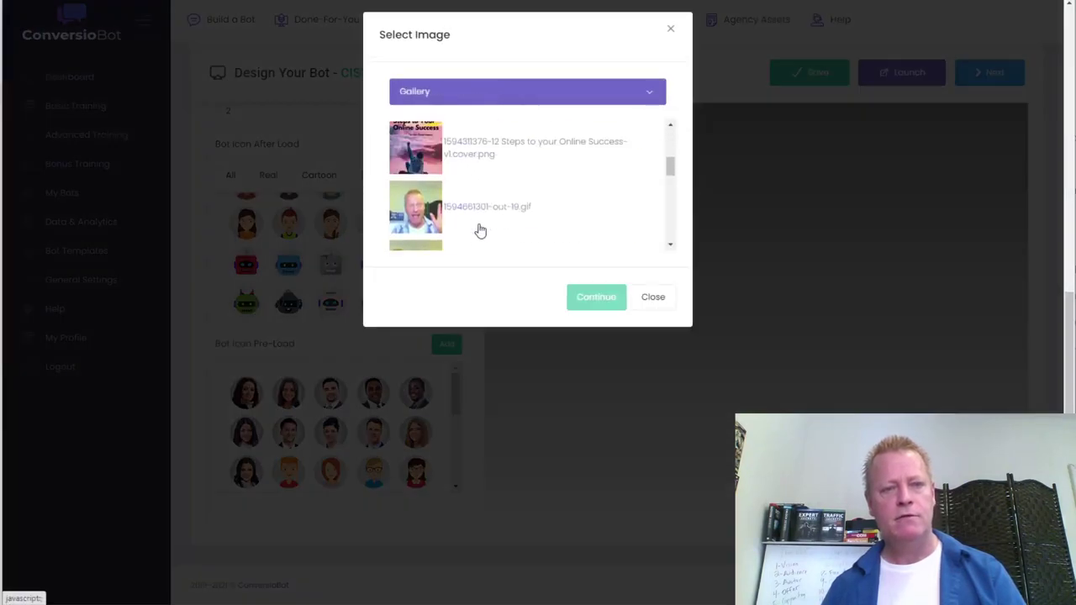
scroll(476, 215, "down", 2)
left_click(583, 220)
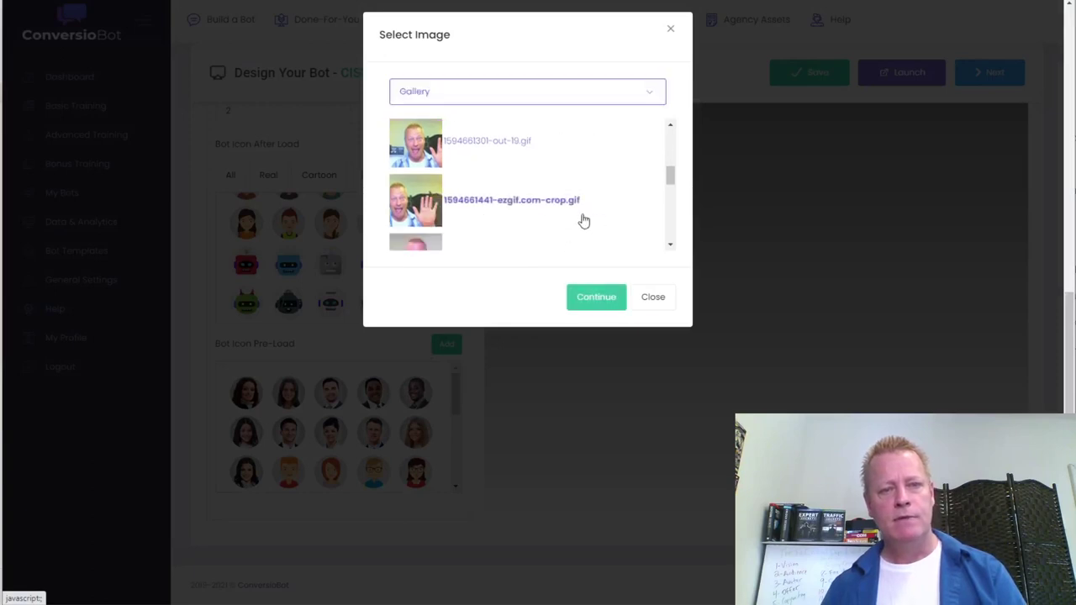
left_click(599, 297)
scroll(396, 336, "up", 3)
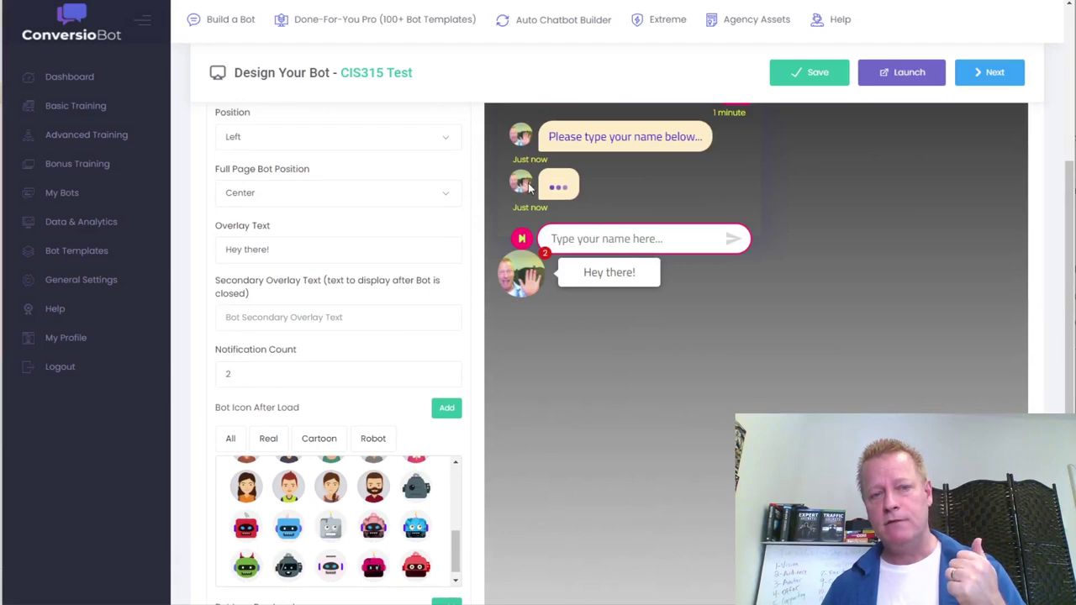
scroll(367, 435, "down", 2)
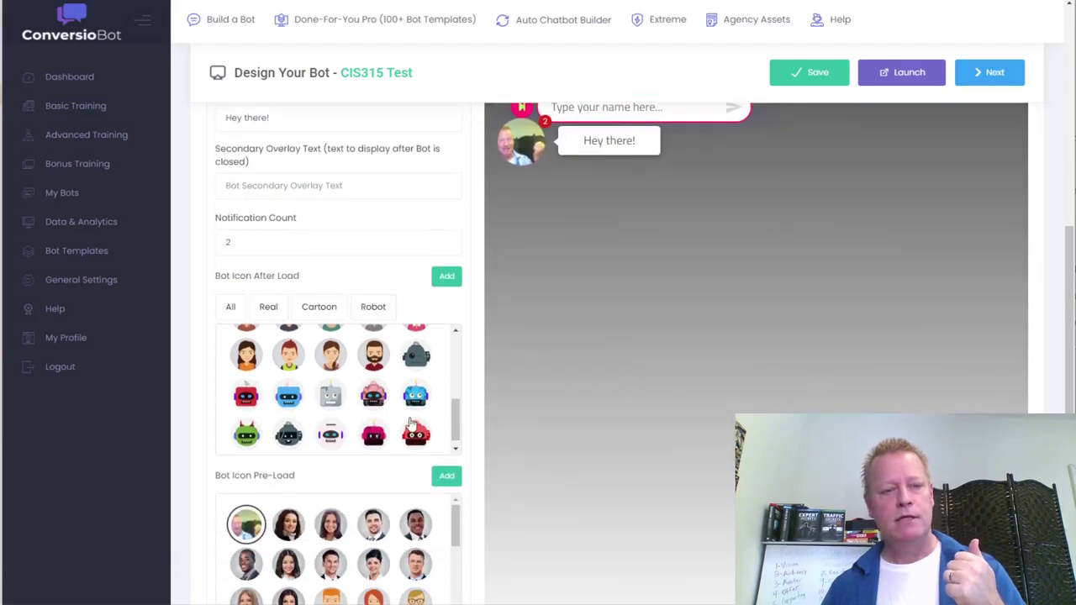
left_click(444, 277)
left_click(443, 96)
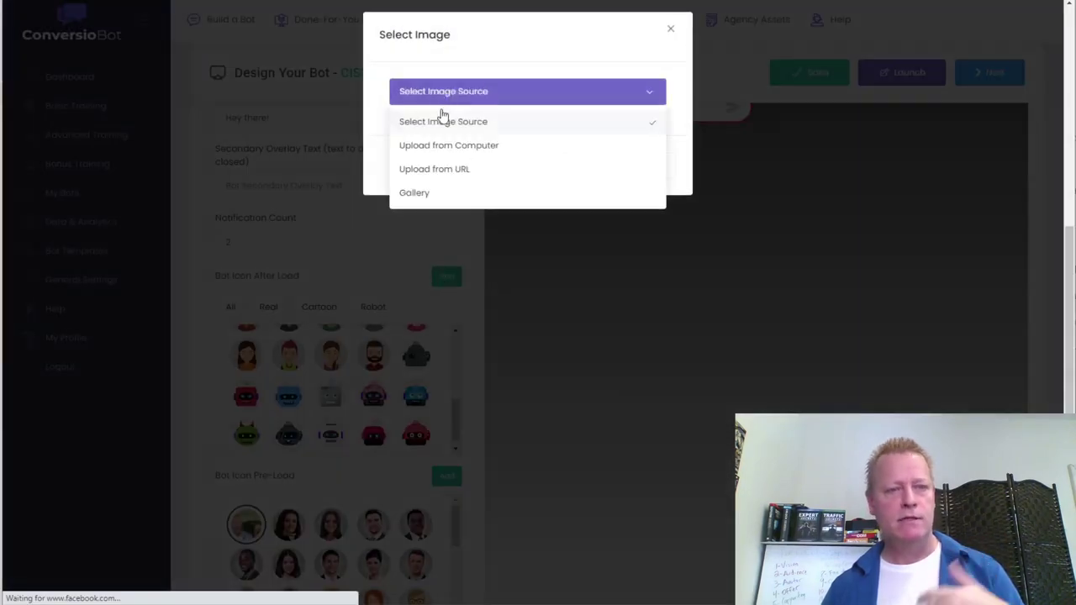
left_click(446, 197)
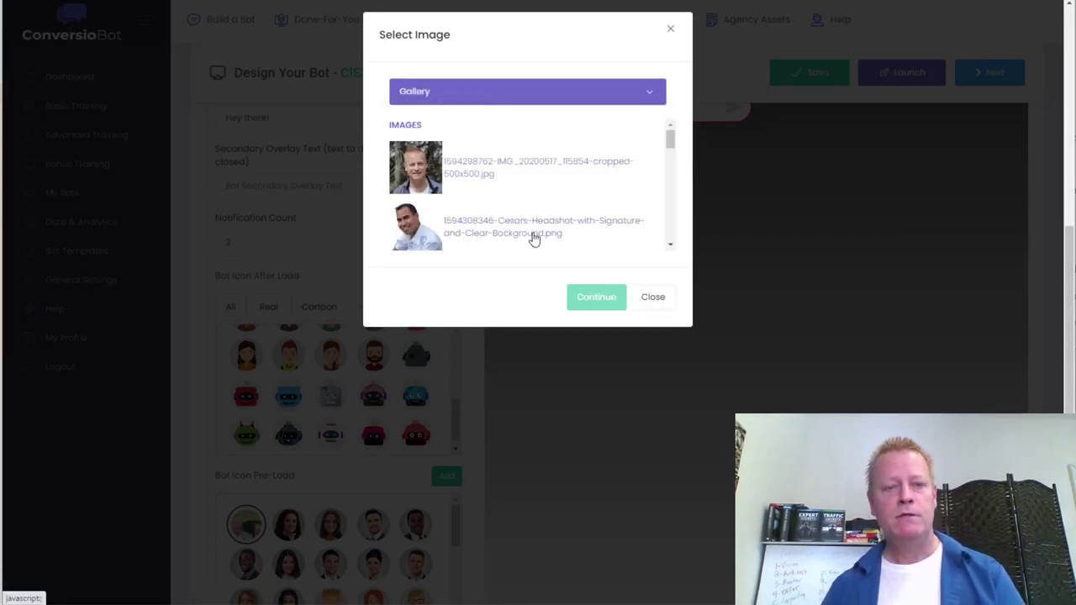
left_click(484, 189)
left_click(598, 300)
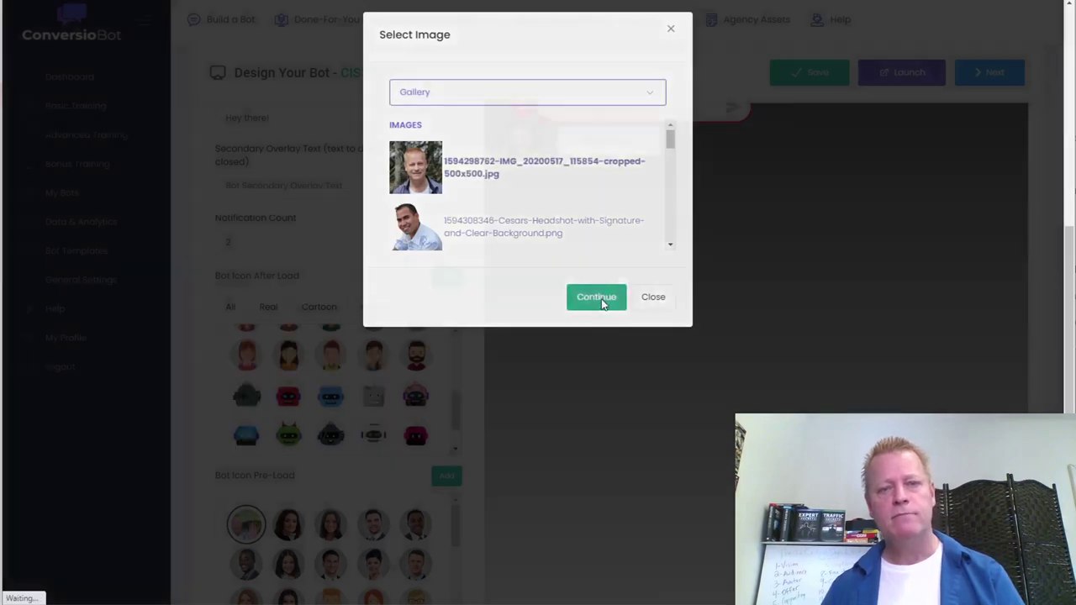
scroll(509, 329, "up", 3)
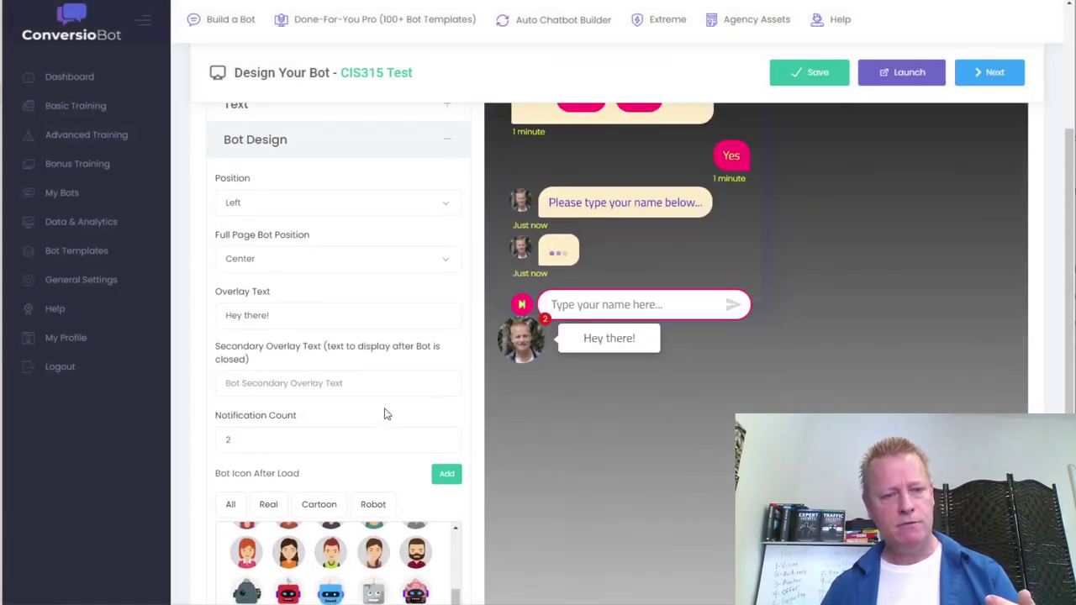
scroll(385, 413, "down", 1)
scroll(577, 394, "up", 3)
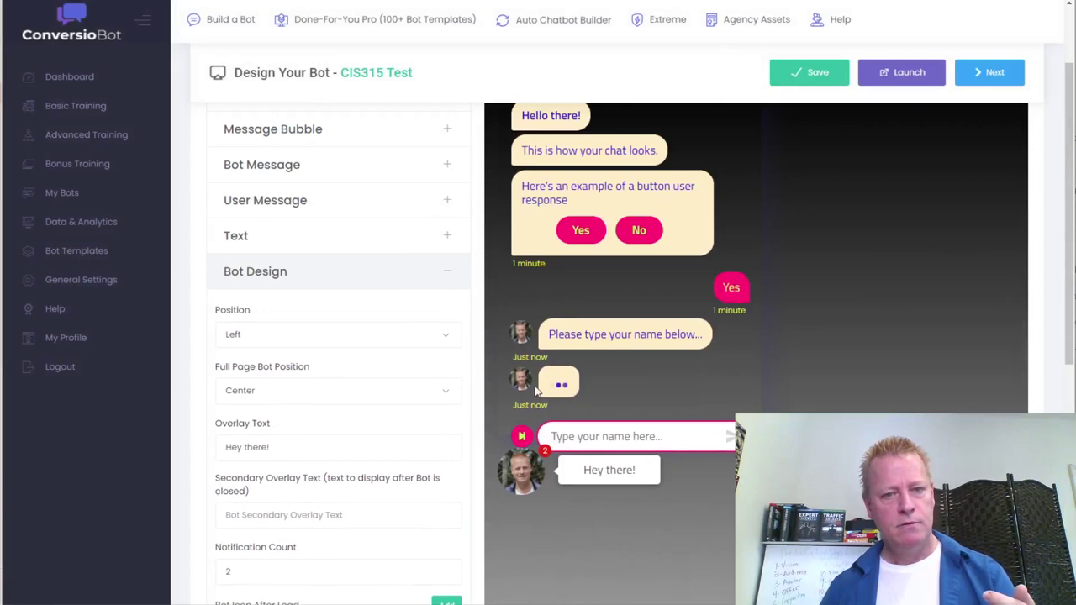
scroll(525, 391, "up", 3)
scroll(555, 378, "down", 8)
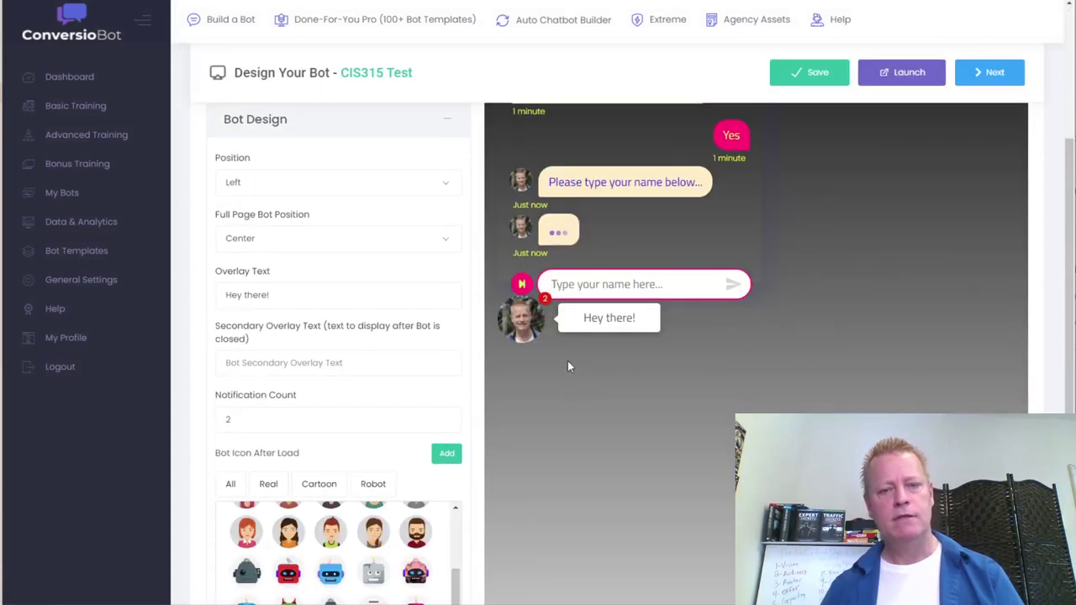
Finish reviewing the bot's design and proceed to the Settings stage of the CIS315 Test bot.
scroll(569, 416, "down", 1)
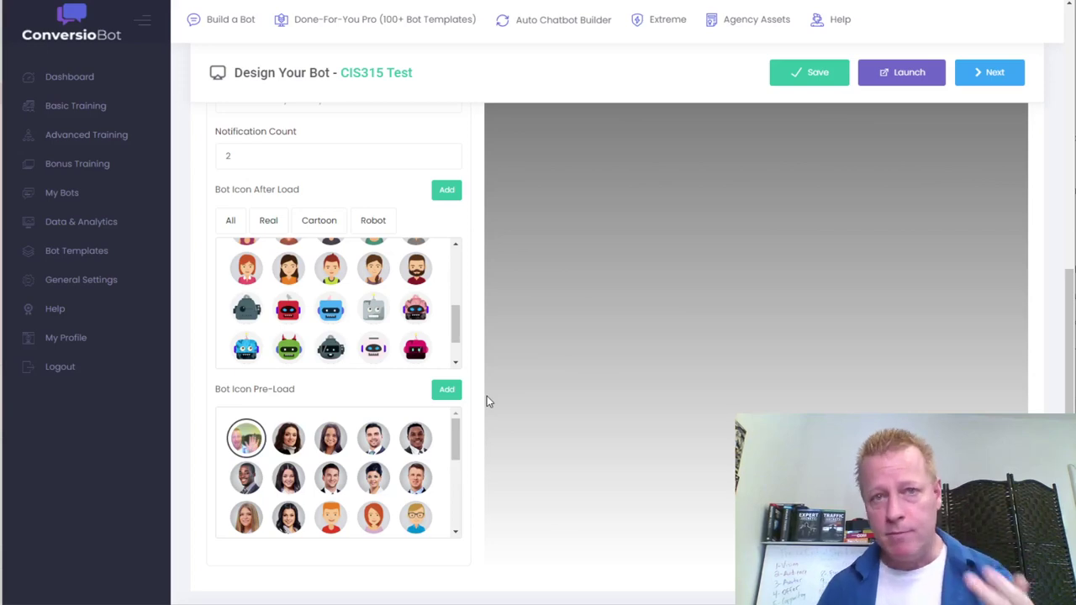
scroll(476, 373, "up", 8)
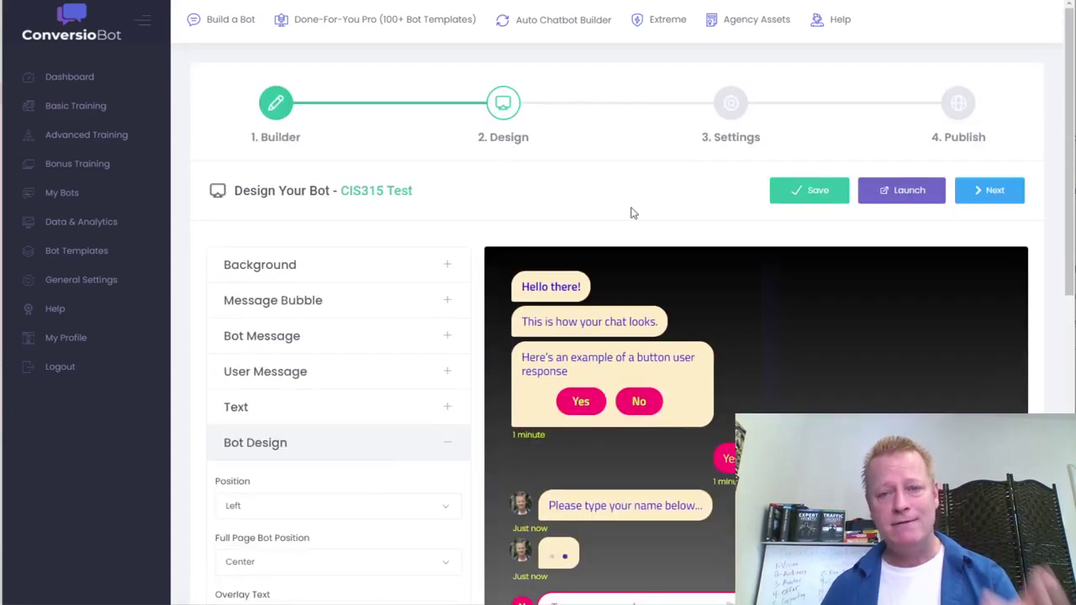
left_click(984, 189)
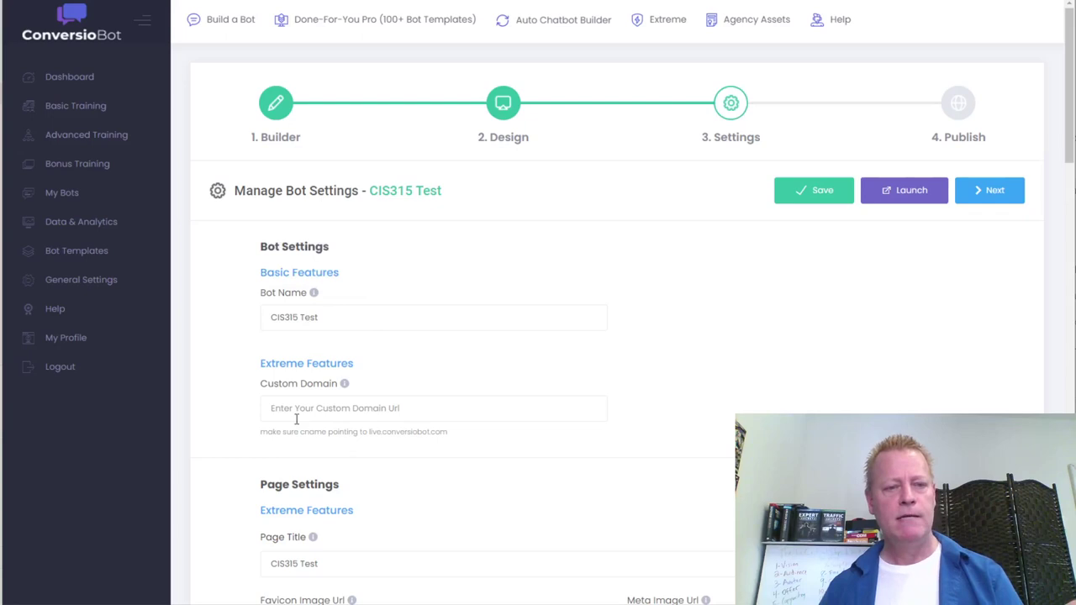
Review the page and widget settings, including Auto Close Bot, page-specific visibility, Delayed Bot and the explanation of Open Bot on Exit Hover.
scroll(324, 430, "down", 1)
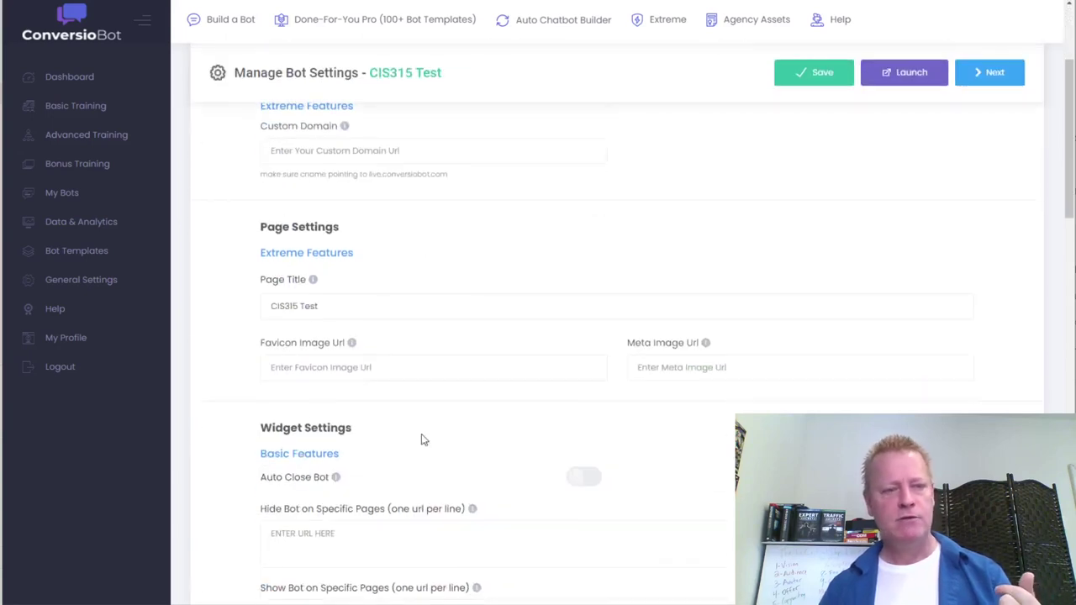
scroll(336, 413, "down", 3)
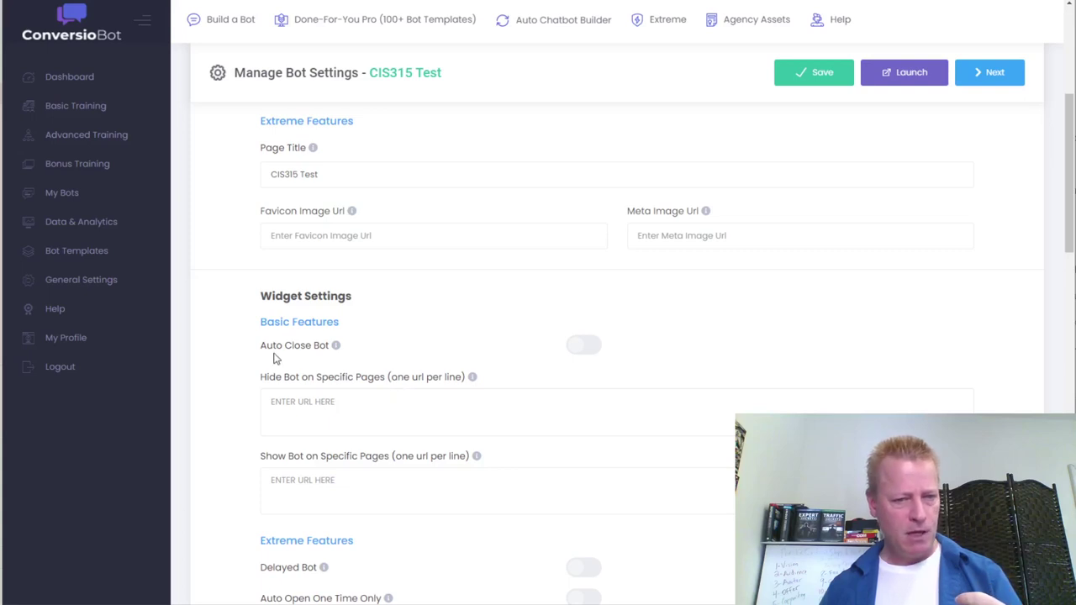
mouse_move(336, 347)
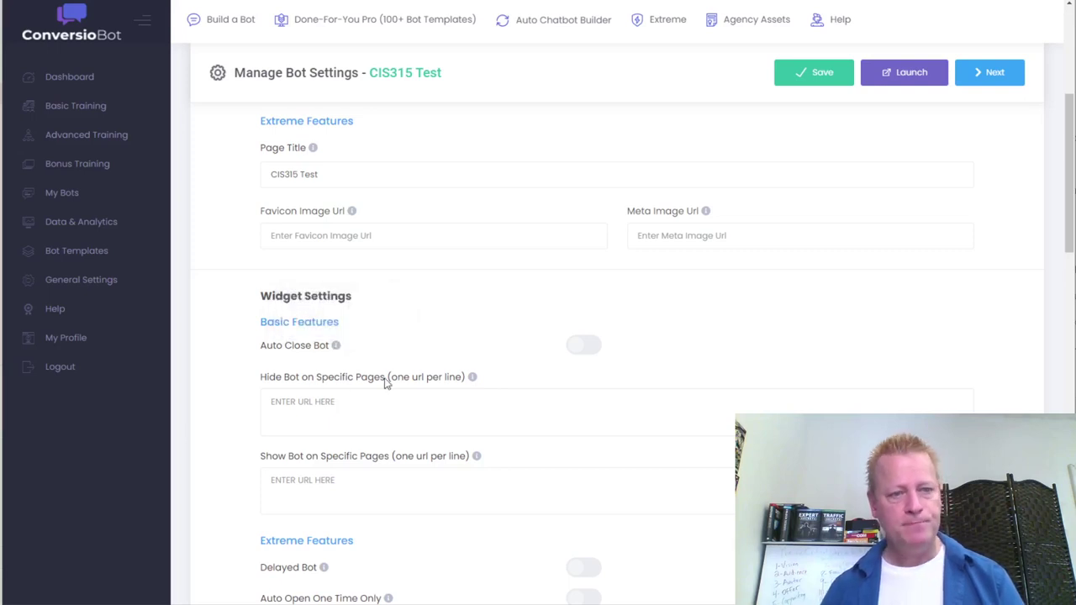
scroll(367, 405, "down", 2)
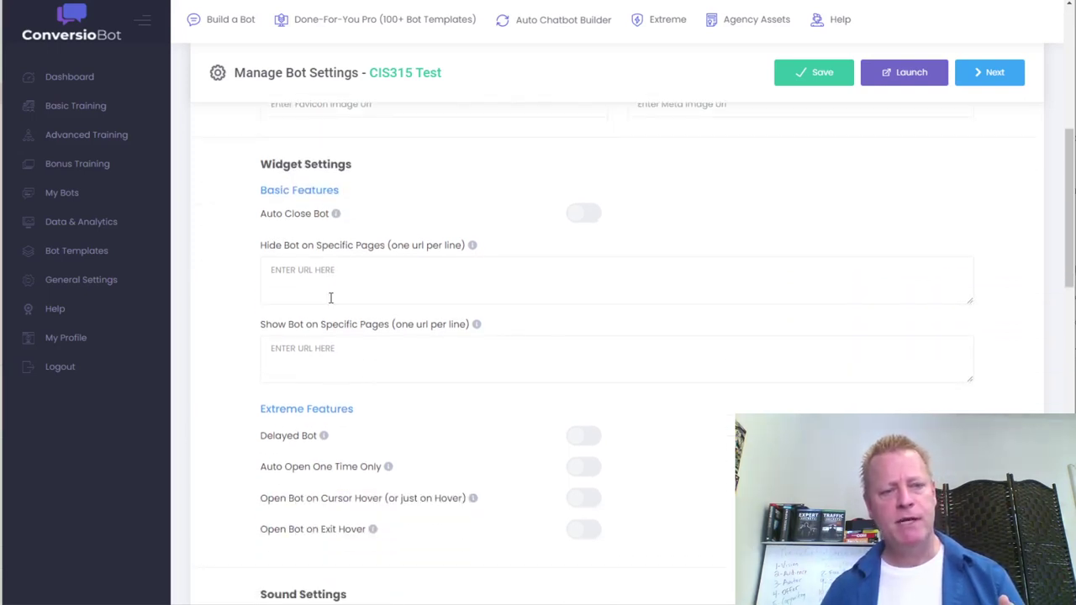
scroll(297, 353, "down", 3)
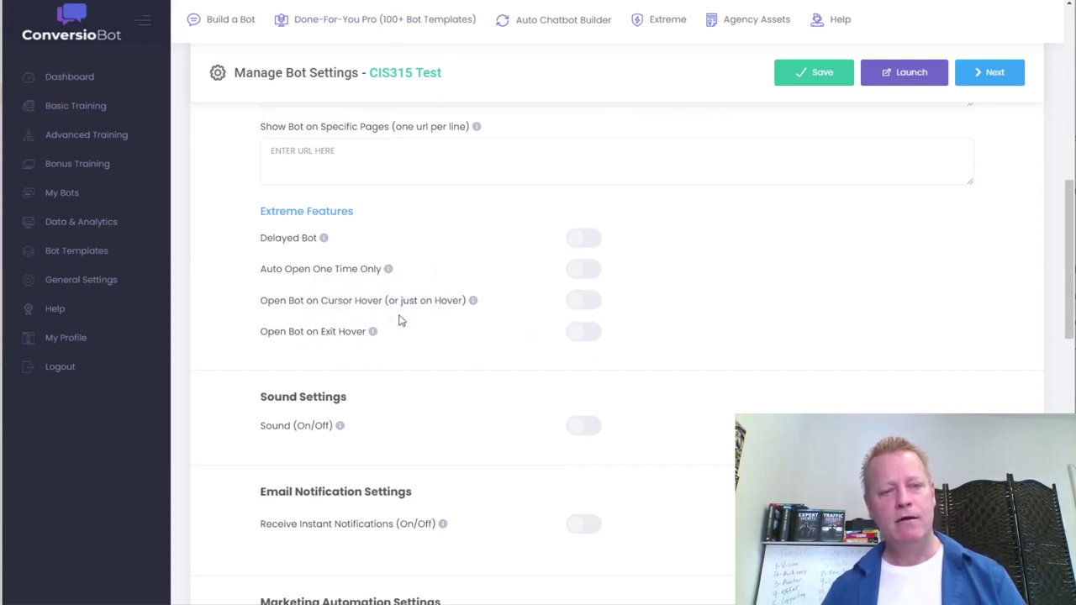
mouse_move(474, 302)
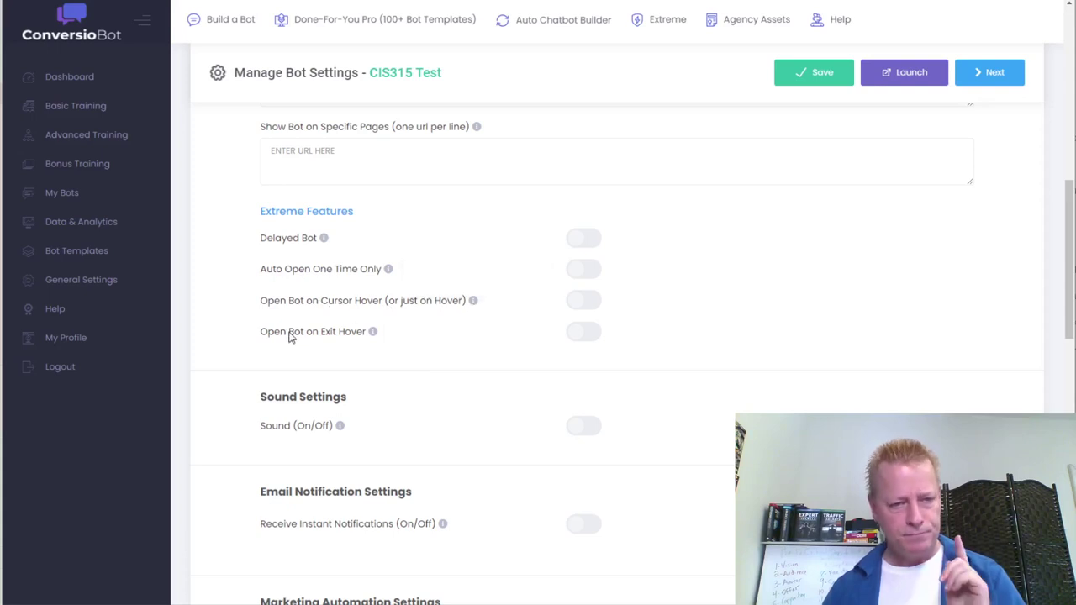
mouse_move(372, 334)
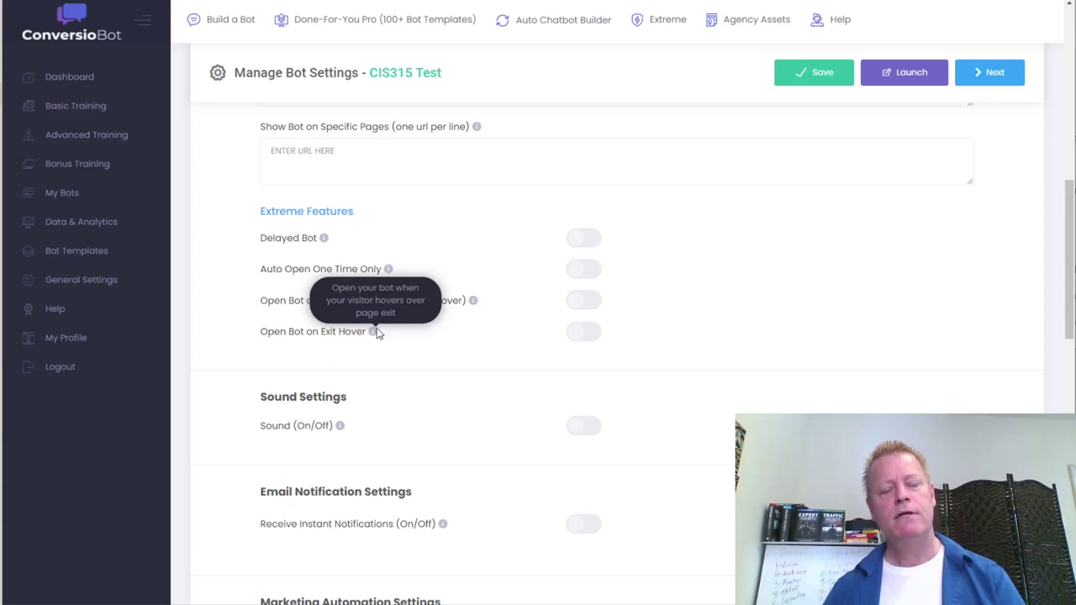
Switch to the live WordPress website and examine how the existing chat bot widget appears on the page.
key("ctrl+Tab")
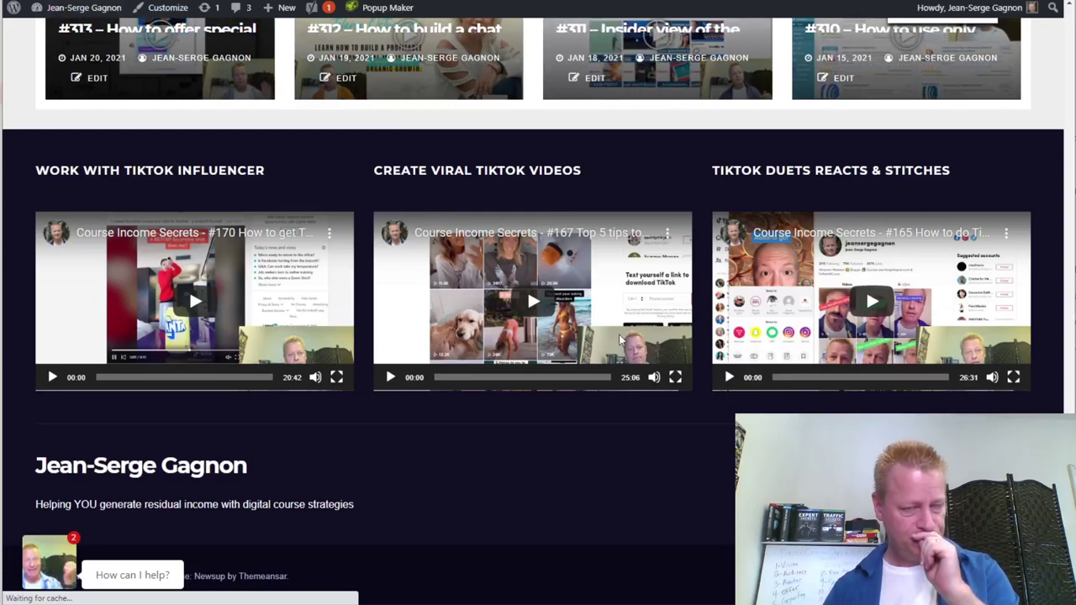
scroll(529, 353, "up", 2)
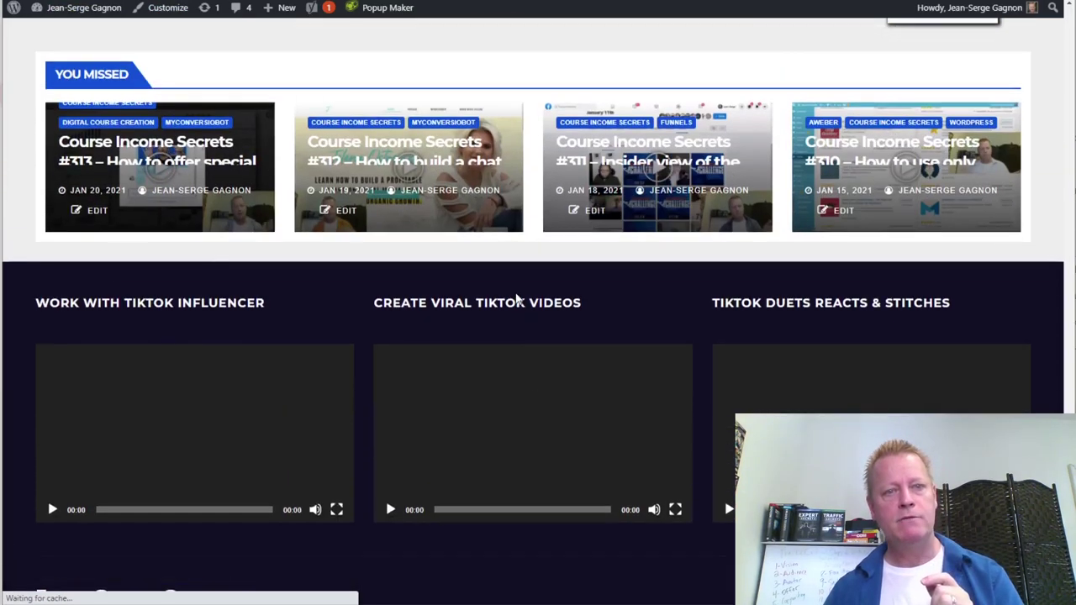
scroll(515, 294, "up", 10)
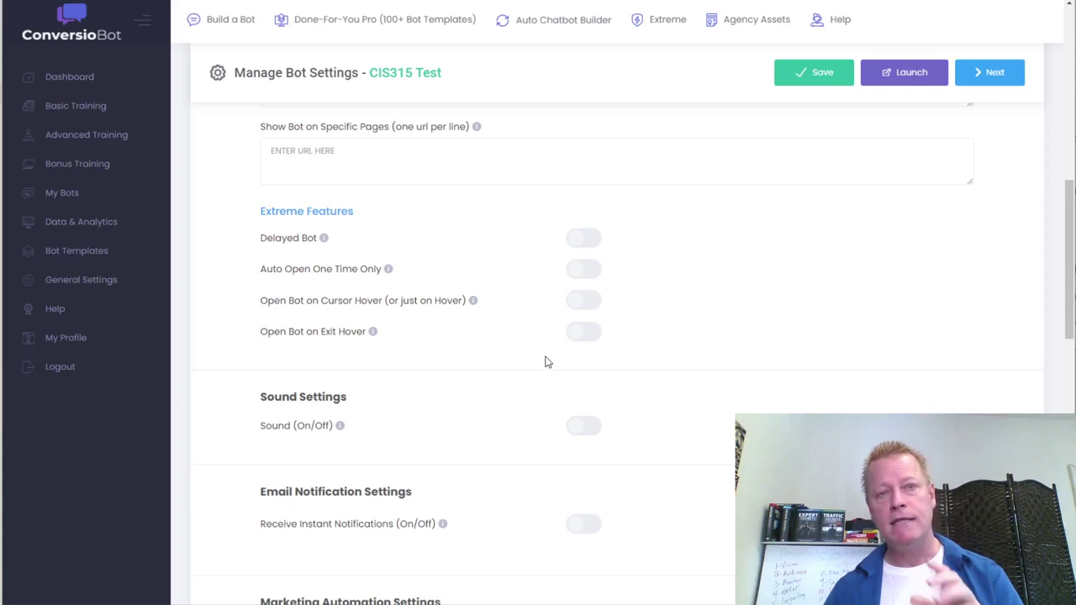
Back in ConversioBot, enable the bot's sound for bot load, the initial message and all messages.
scroll(545, 362, "down", 3)
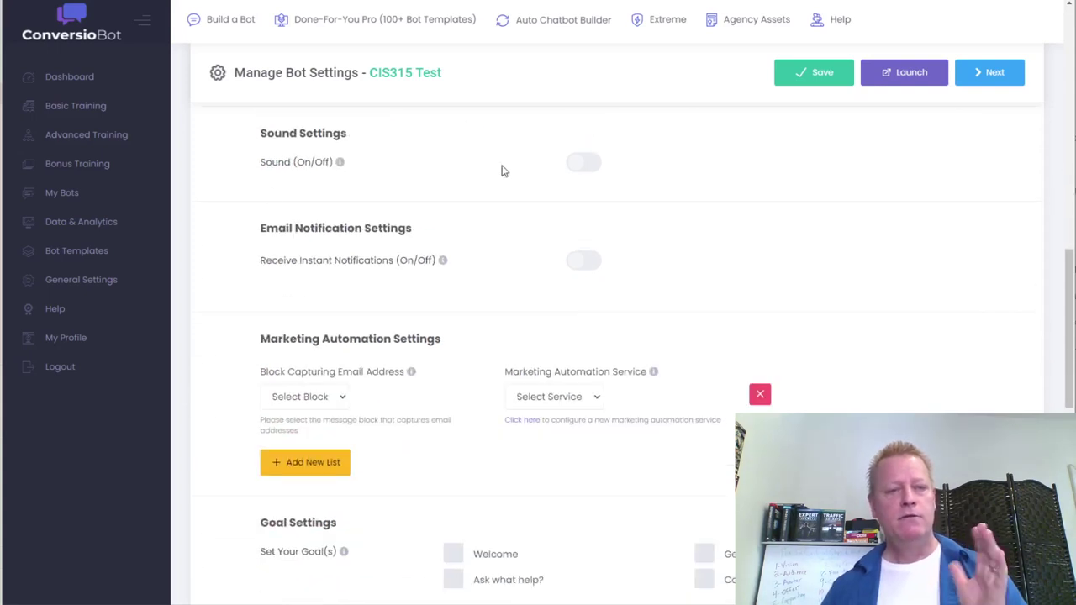
left_click(583, 162)
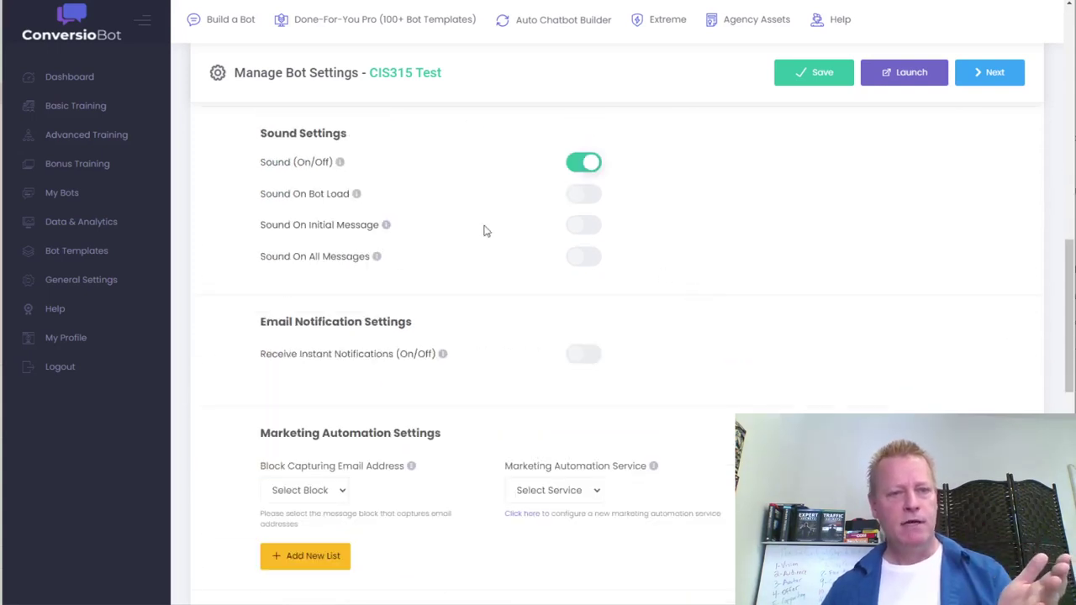
left_click(595, 196)
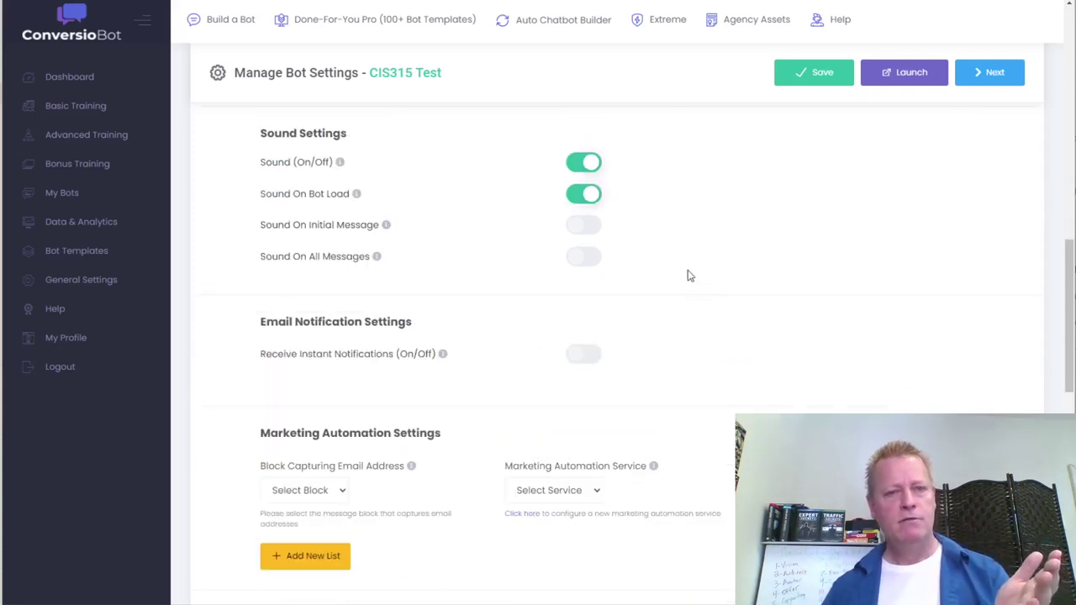
left_click(580, 225)
left_click(582, 257)
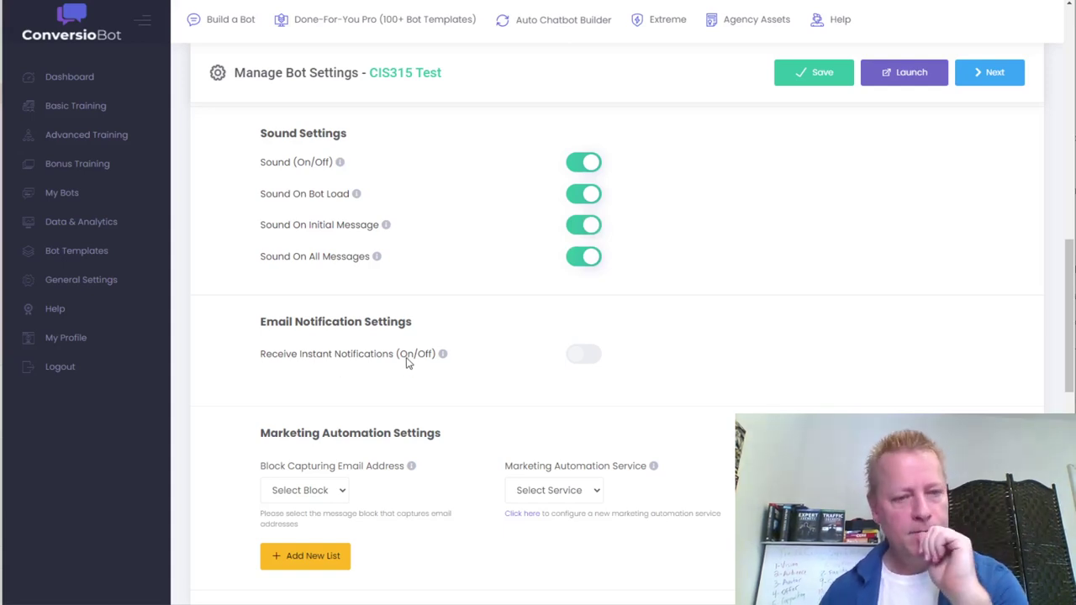
Review the bot's email notification, marketing automation, goal, analytics, language and branding settings, including the explanation of the brand status.
scroll(547, 349, "down", 3)
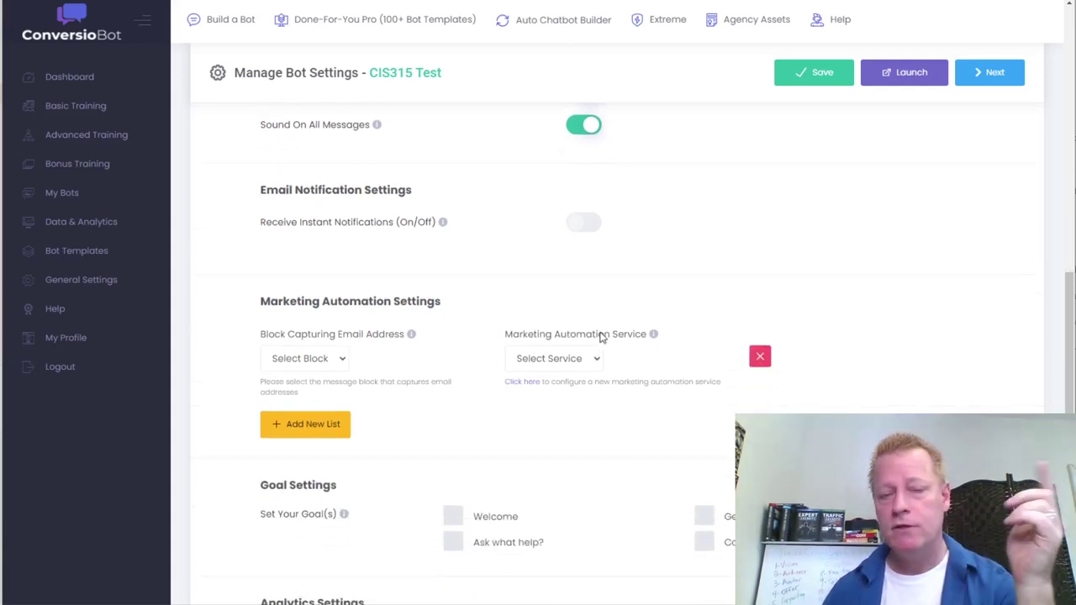
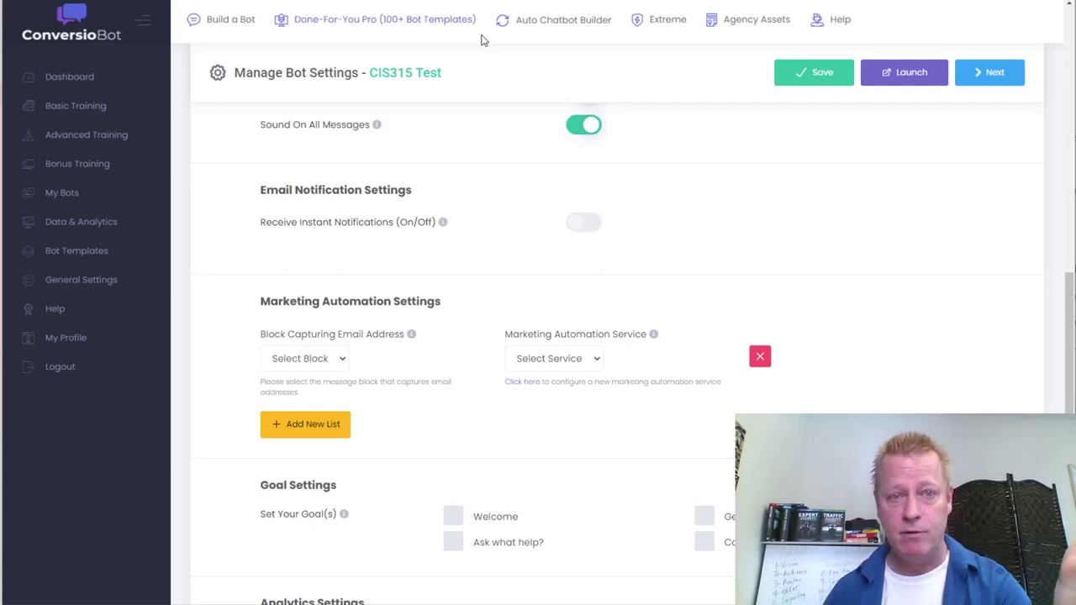
scroll(652, 242, "down", 3)
scroll(646, 323, "up", 4)
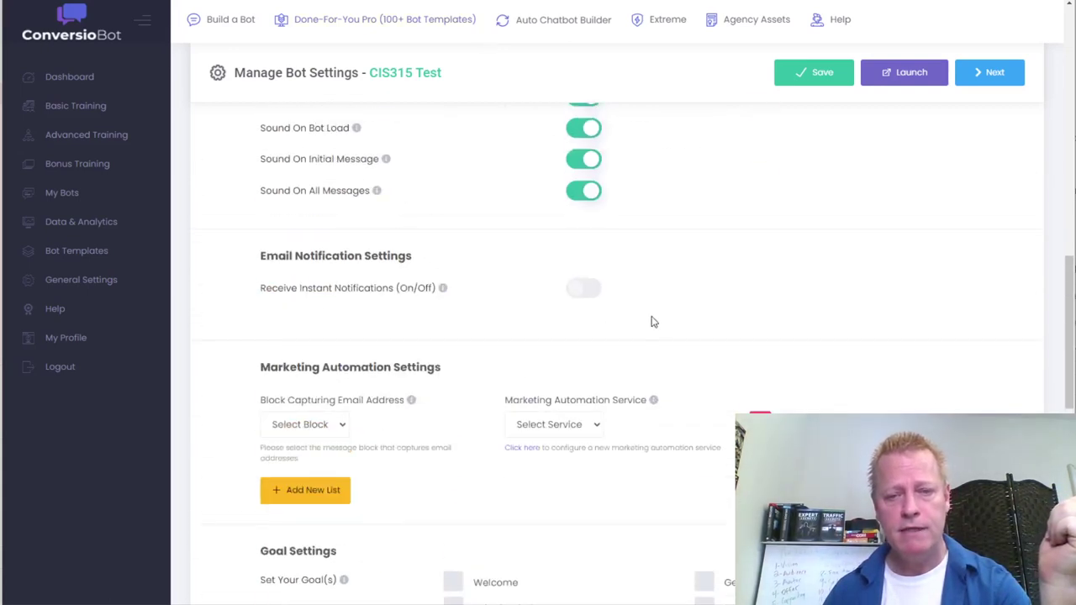
scroll(651, 316, "up", 3)
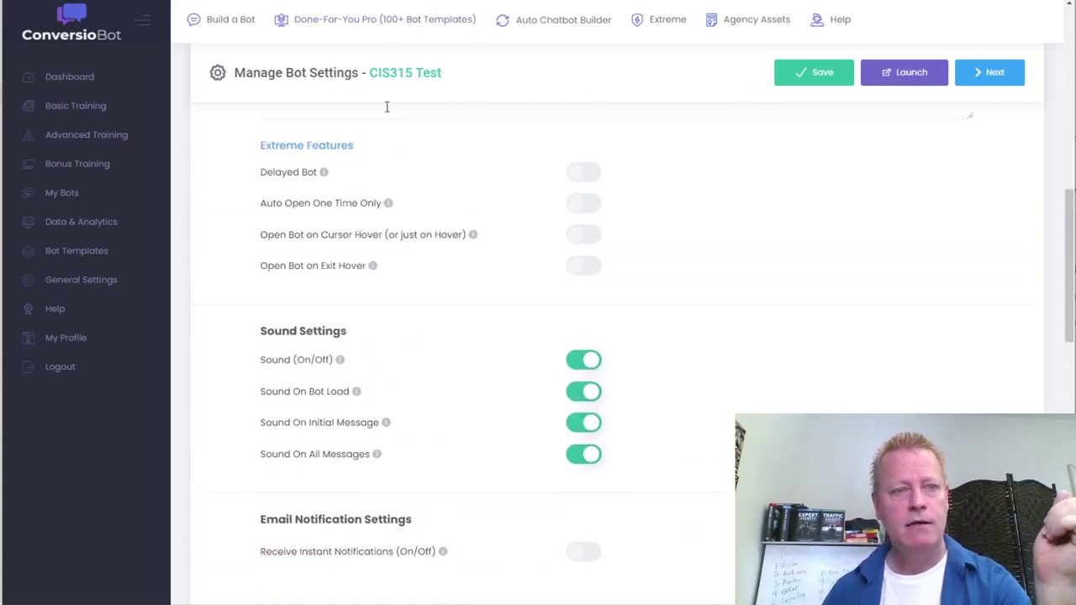
scroll(706, 336, "down", 5)
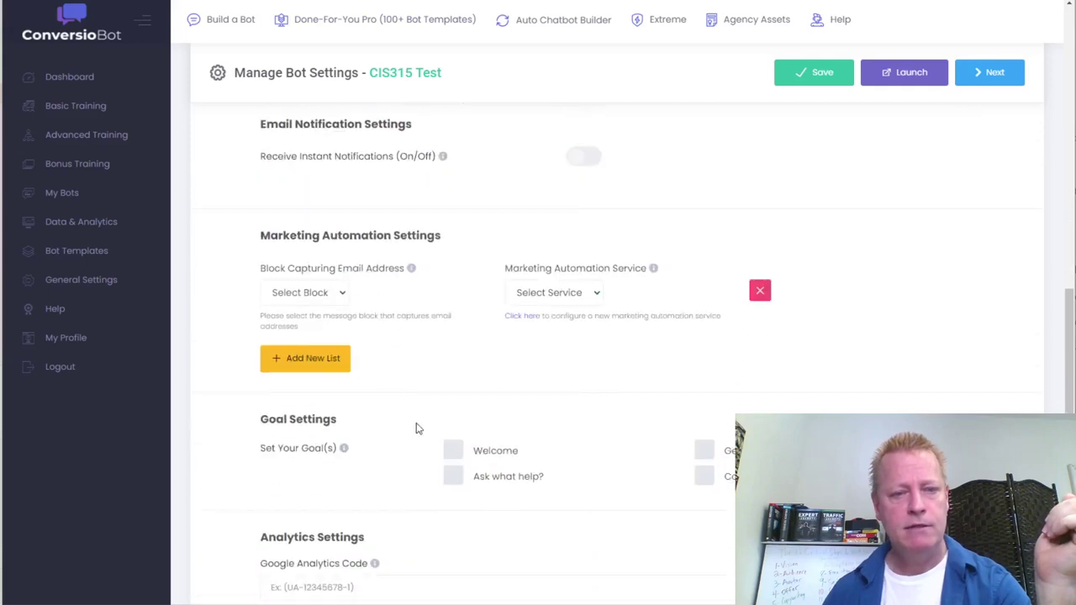
scroll(577, 476, "down", 3)
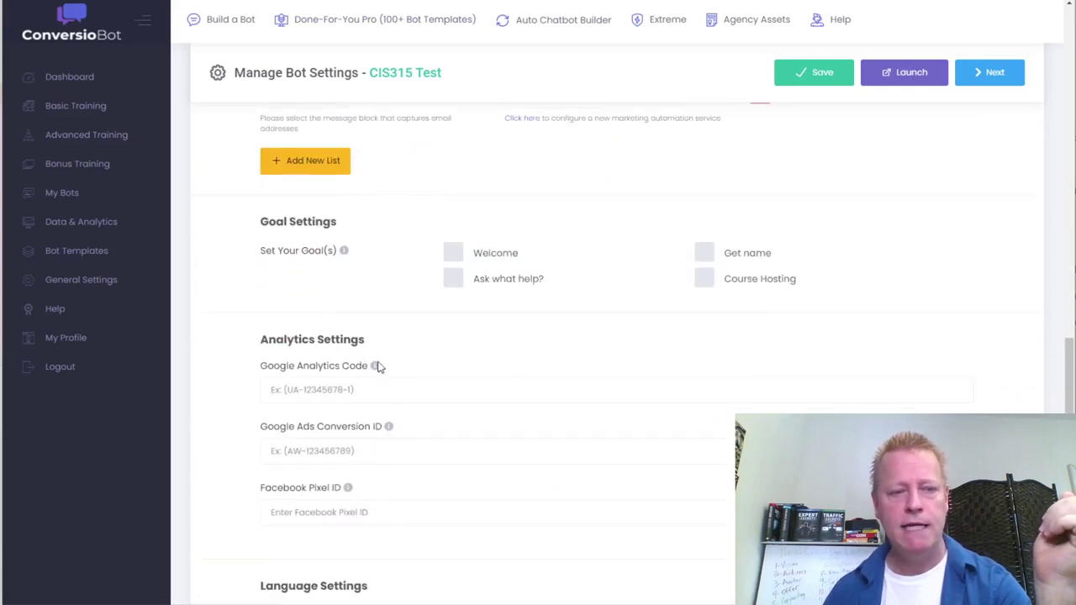
scroll(344, 429, "down", 2)
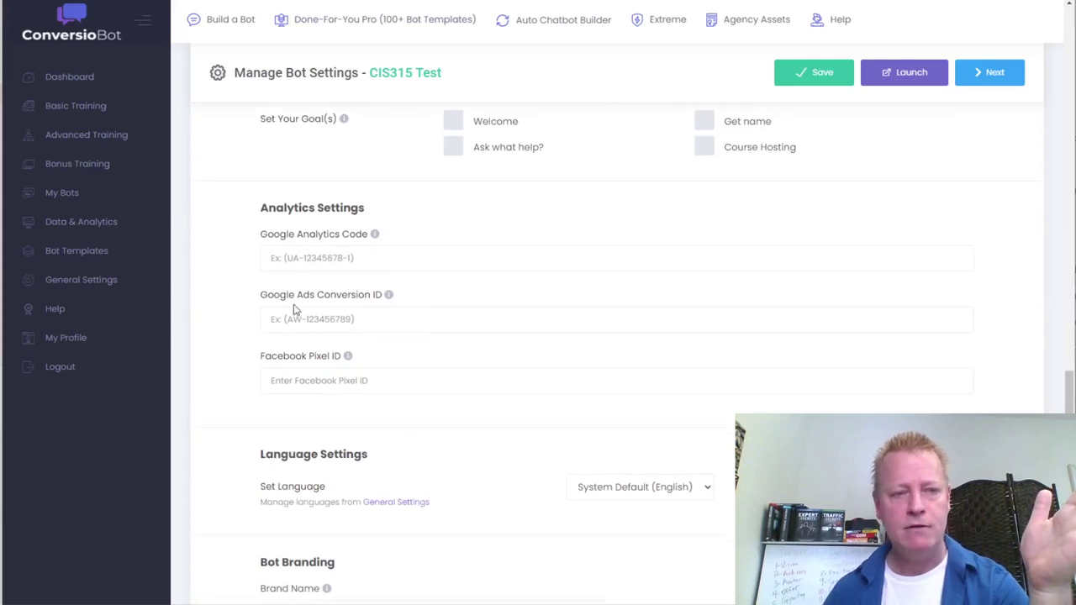
scroll(462, 427, "down", 4)
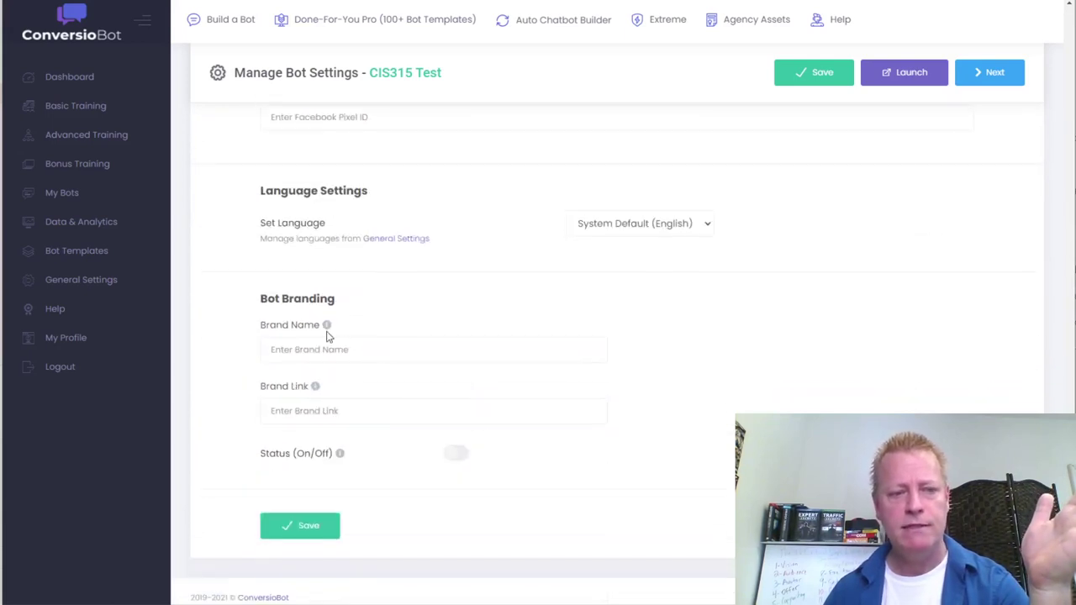
left_click(368, 350)
scroll(313, 302, "up", 1)
scroll(404, 328, "down", 1)
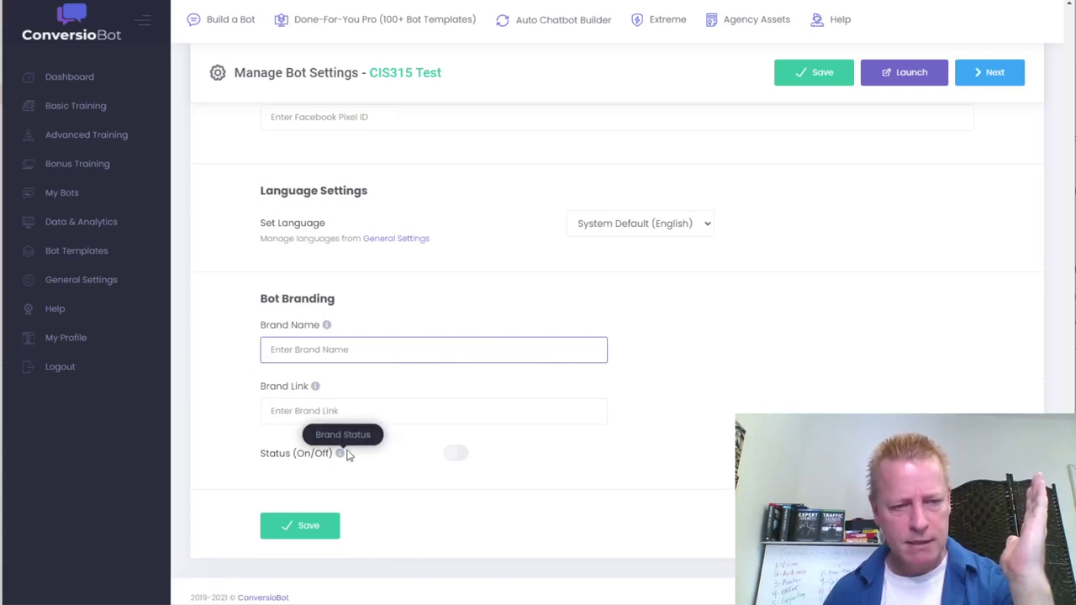
mouse_move(341, 458)
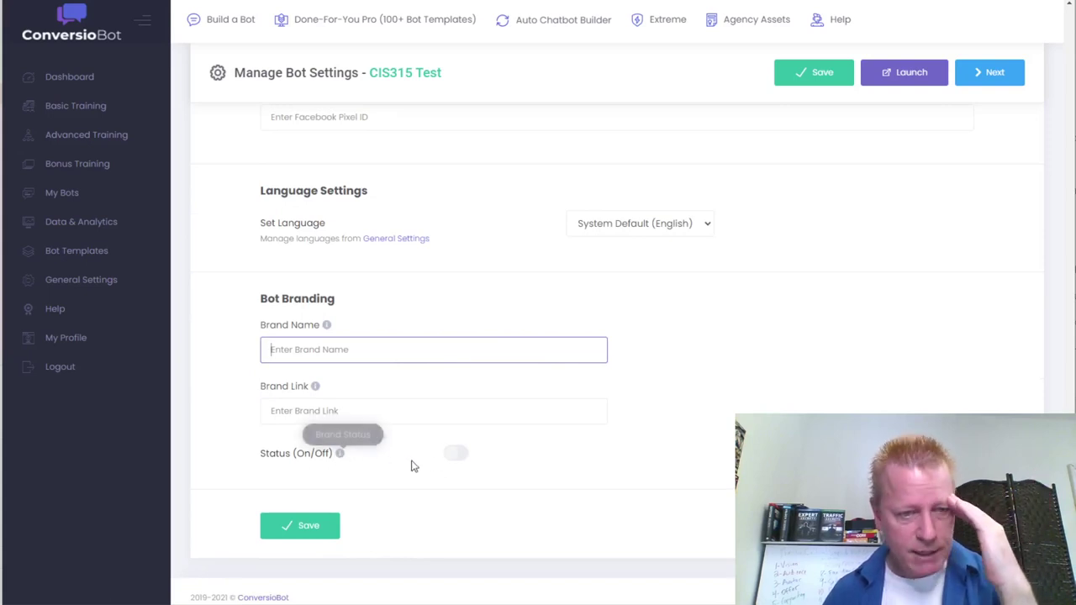
Advance to the Publish stage and launch the CIS315 Test bot.
scroll(584, 408, "up", 15)
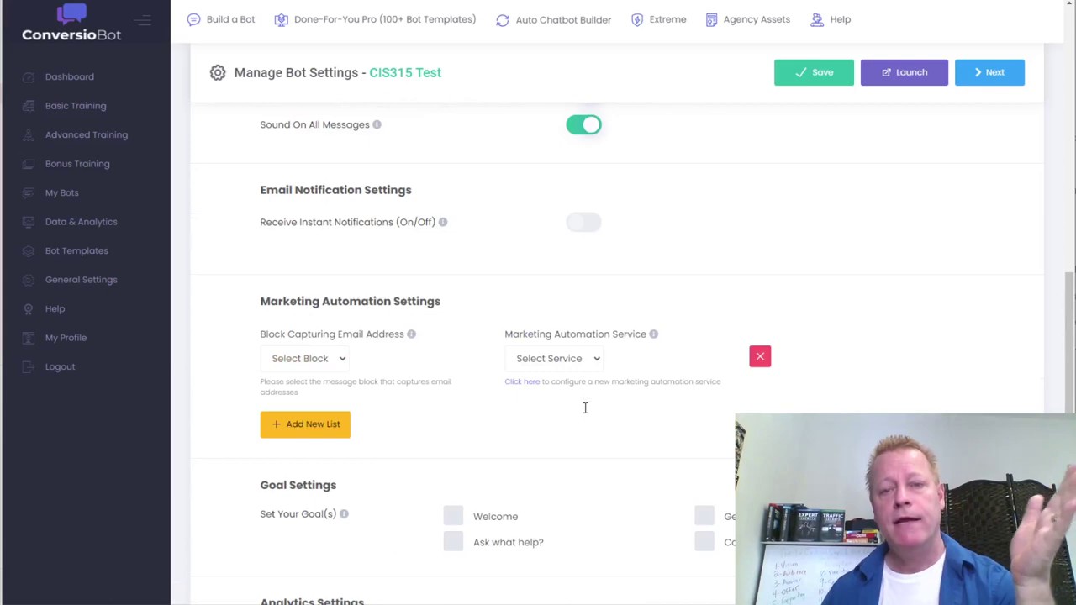
scroll(586, 412, "up", 4)
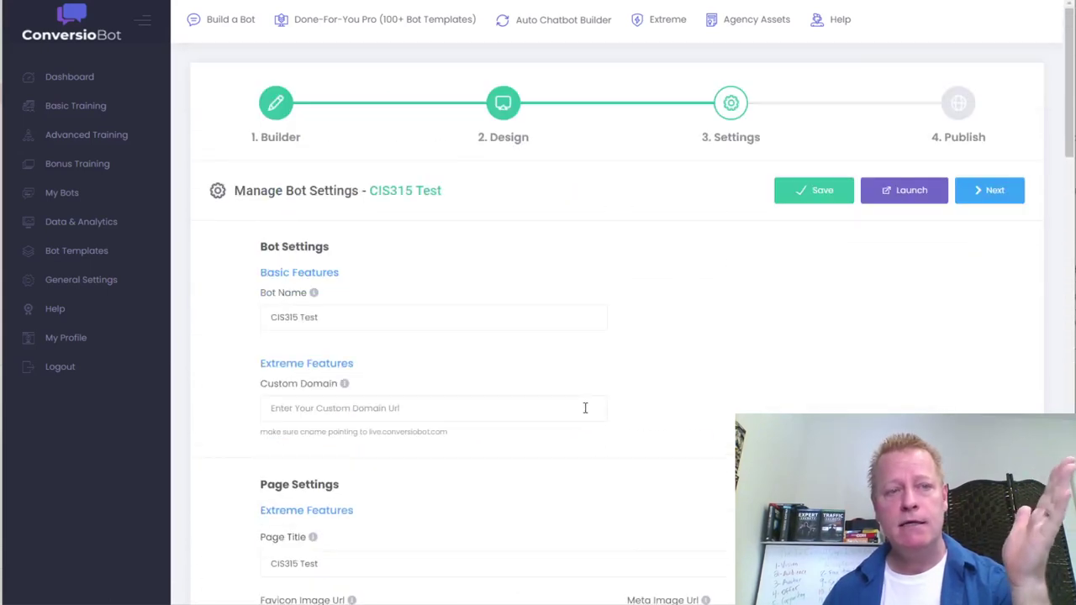
left_click(996, 202)
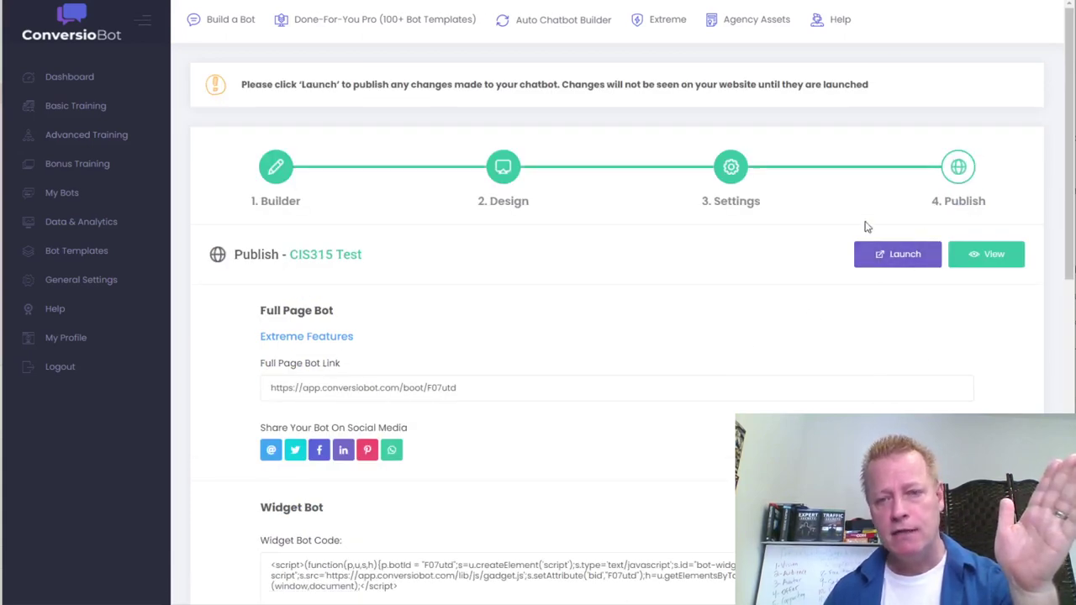
left_click(898, 255)
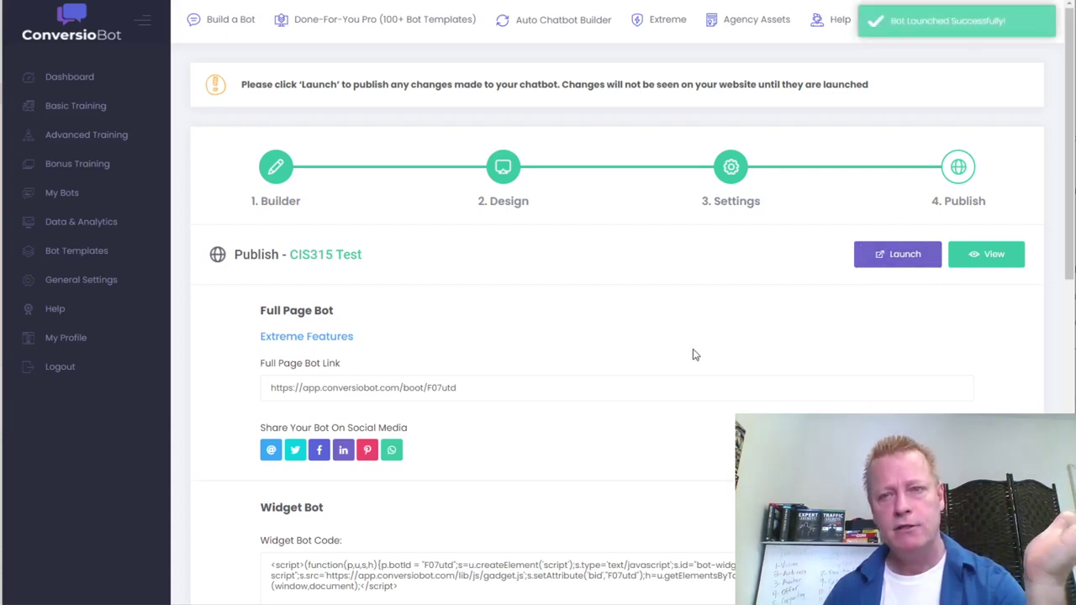
Select the complete Widget Bot Code script of the CIS315 Test bot.
scroll(694, 353, "down", 8)
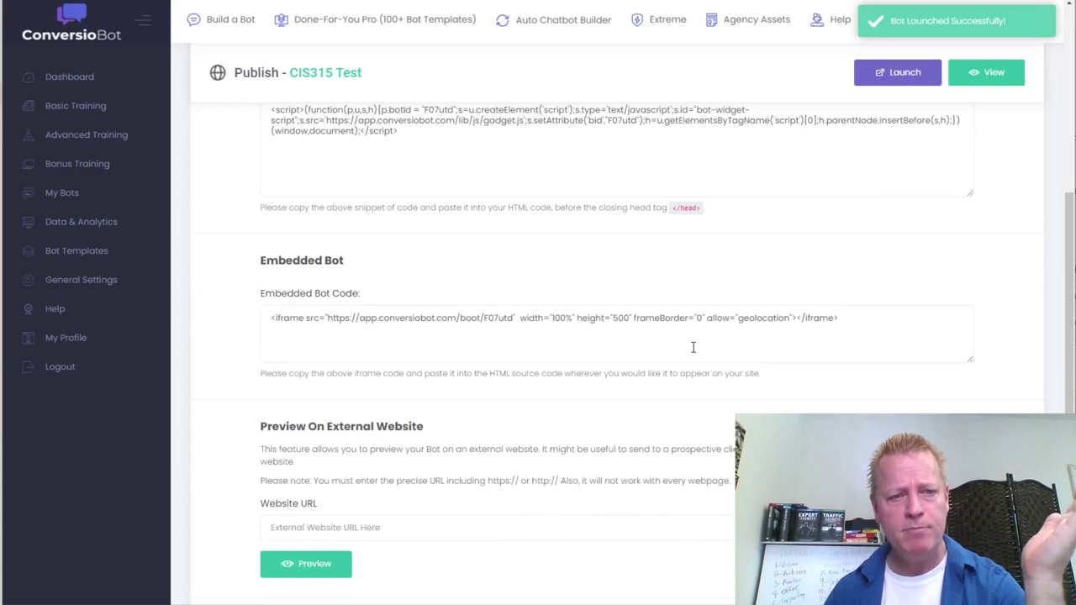
scroll(368, 279, "up", 3)
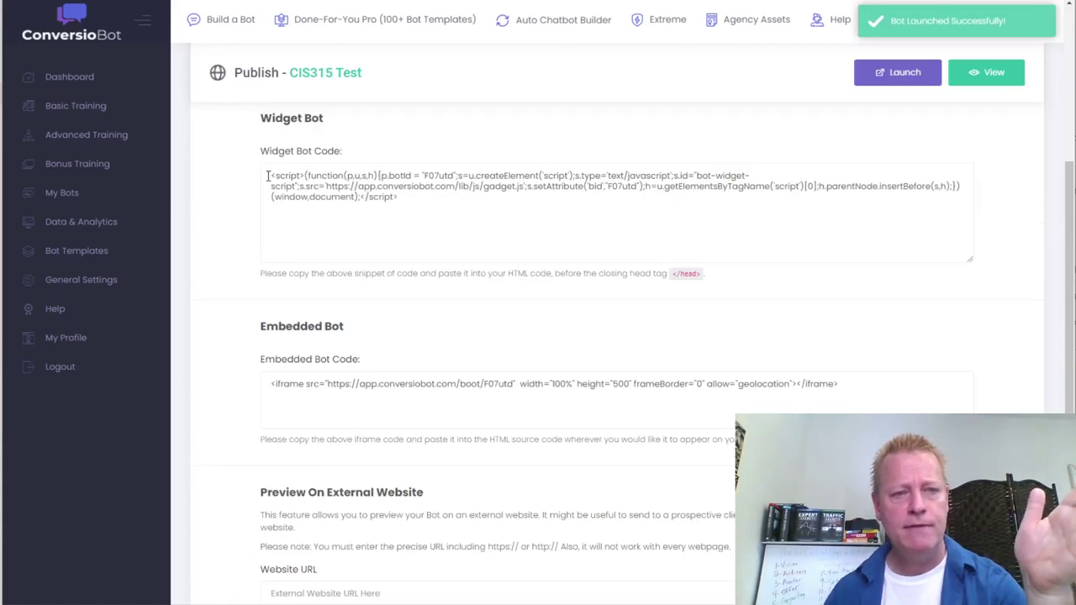
left_click_drag(267, 176, 399, 209)
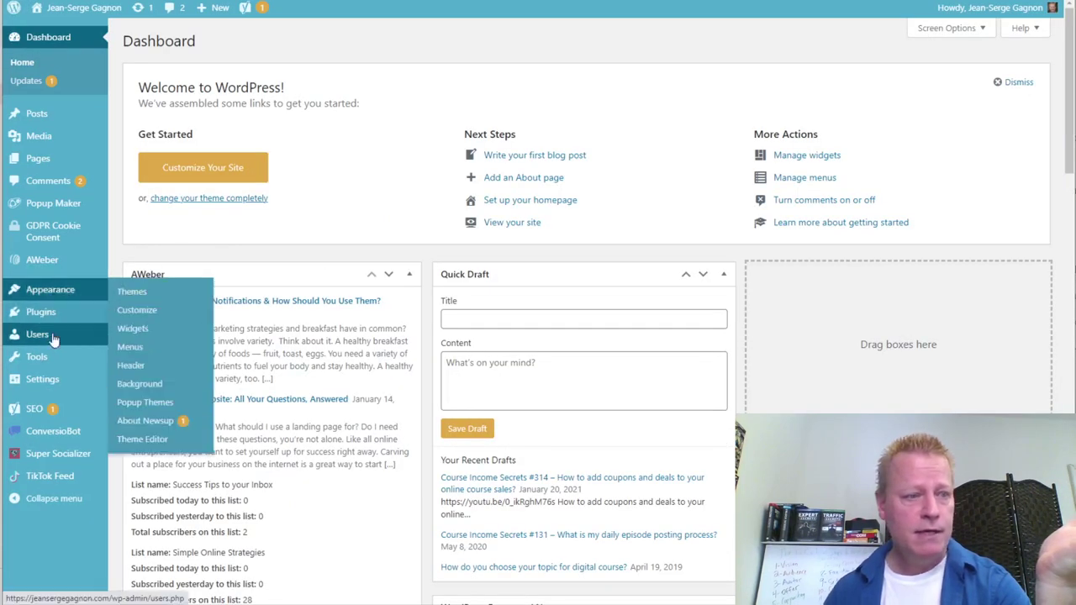
In WordPress, open the Insert Headers and Footers settings and examine the existing header and body scripts.
mouse_move(49, 315)
mouse_move(74, 387)
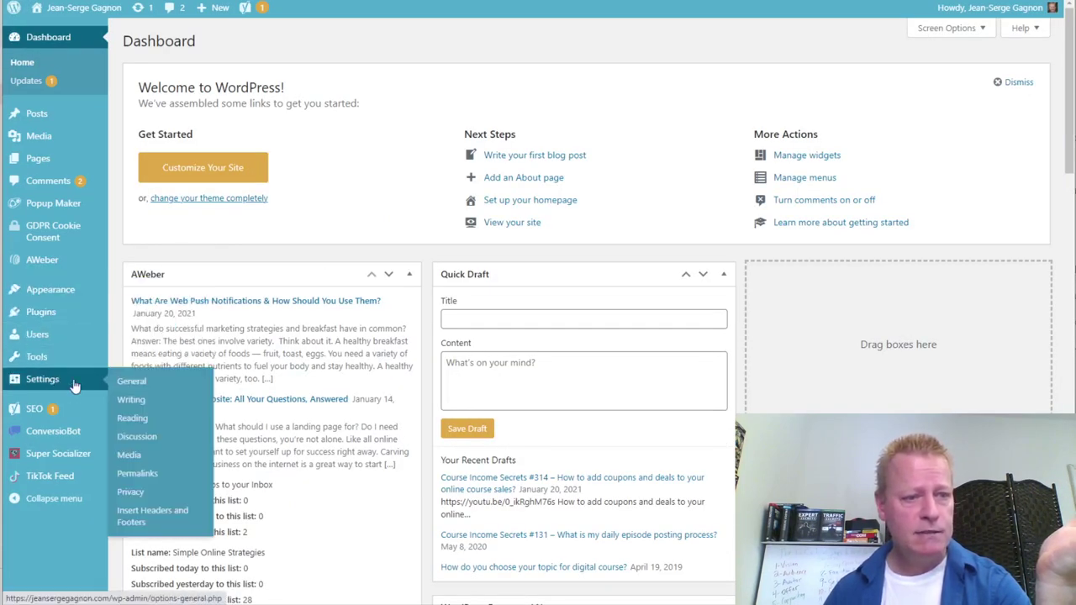
left_click(155, 515)
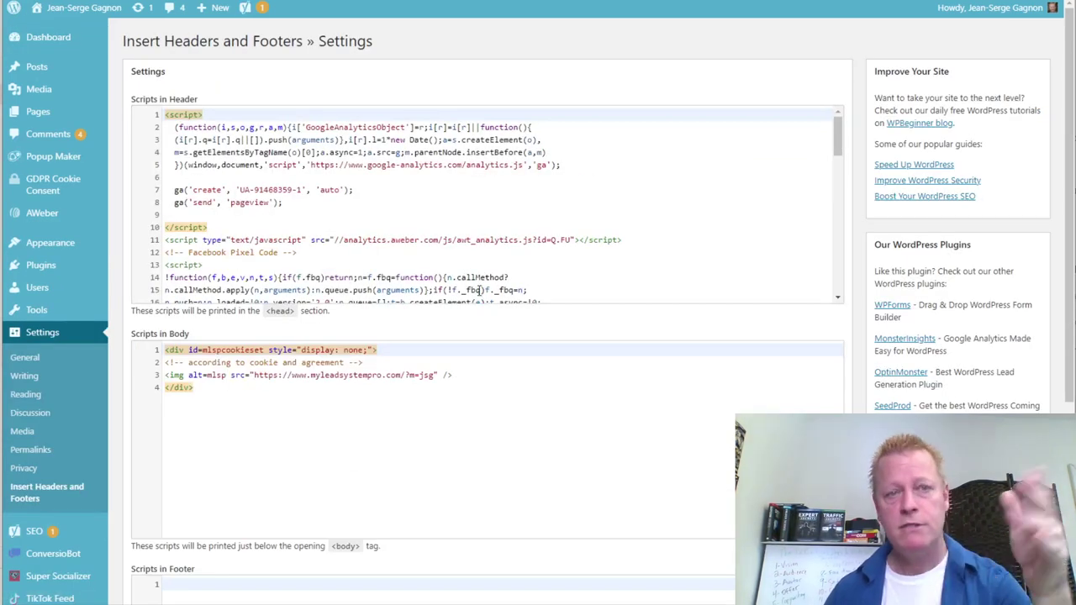
scroll(479, 290, "down", 10)
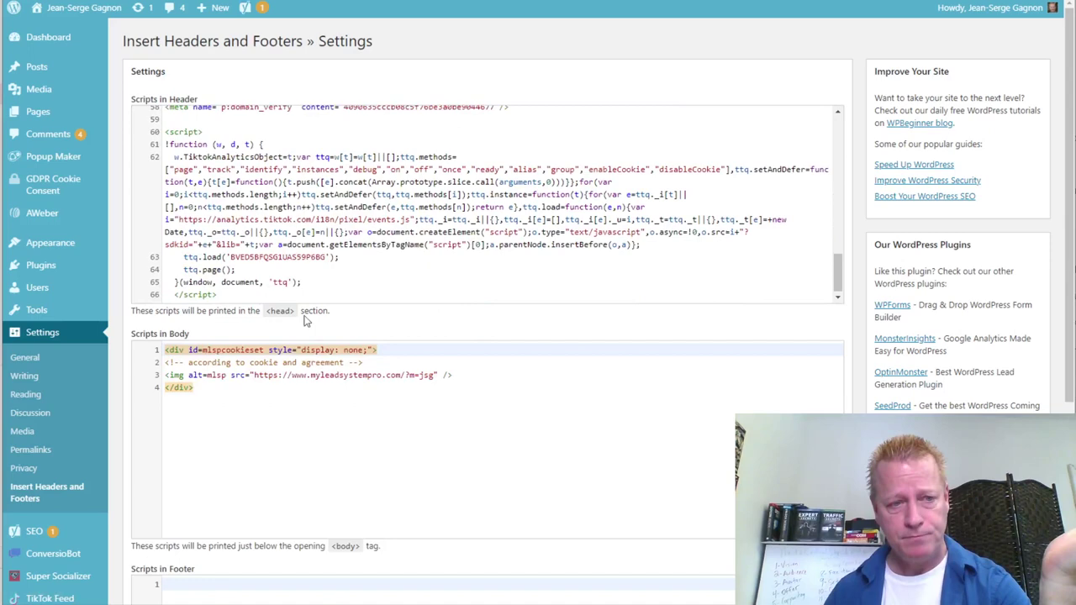
left_click(191, 393)
scroll(295, 256, "up", 15)
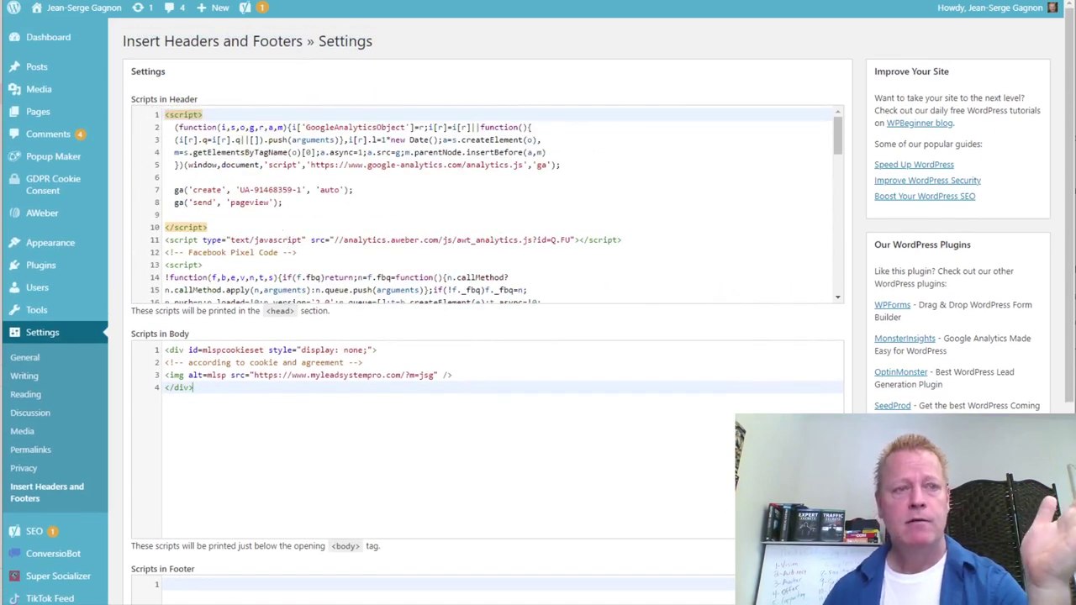
Switch to ConversioBot and review the remaining publishing options of the CIS315 Test bot down to the WordPress Plugin section.
key("ctrl+Tab")
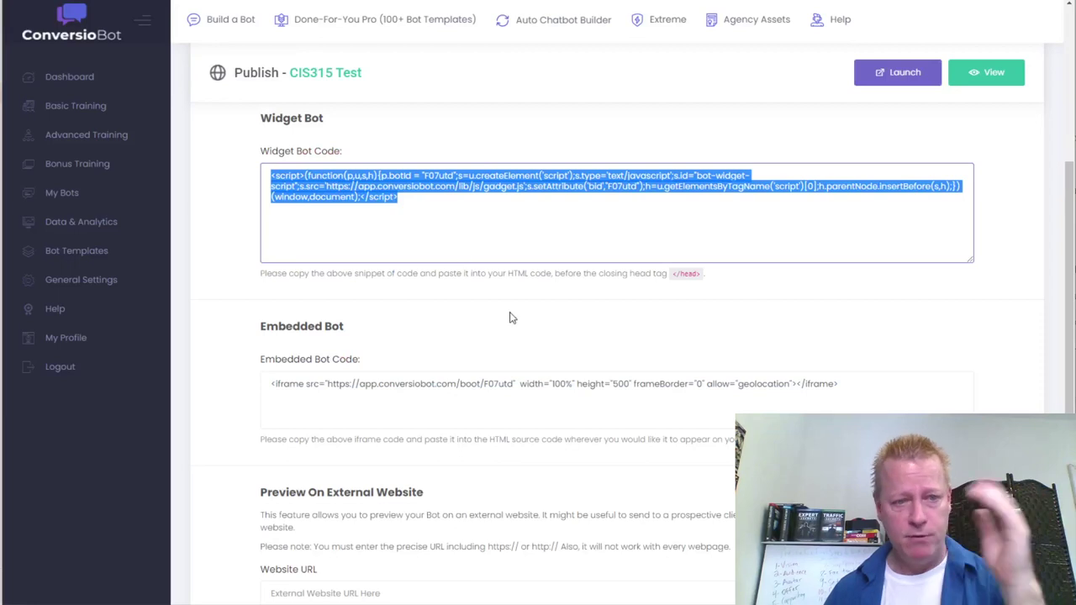
scroll(497, 328, "down", 3)
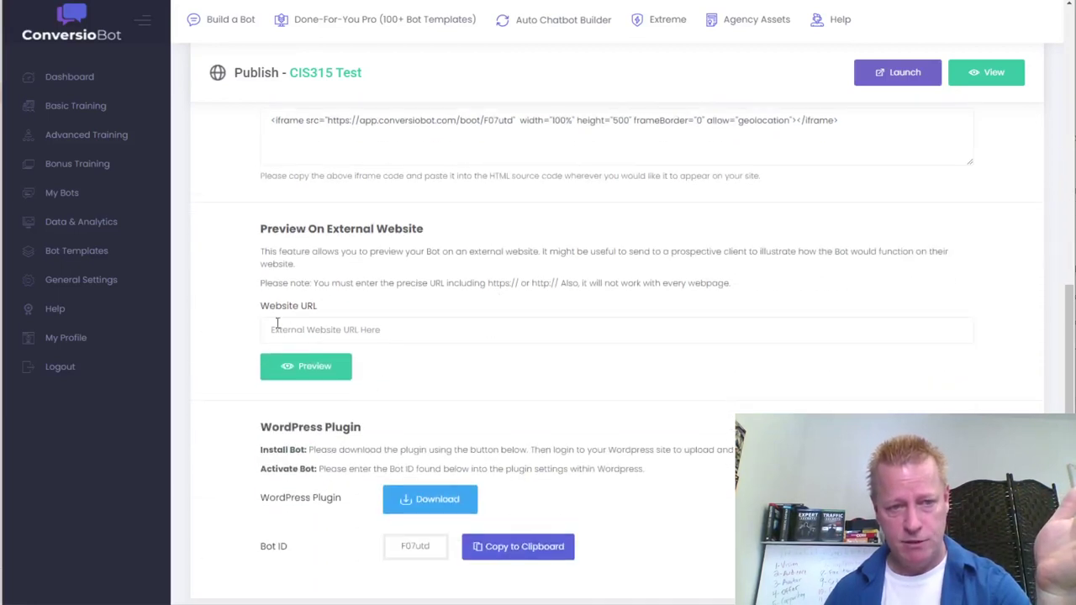
scroll(345, 407, "down", 1)
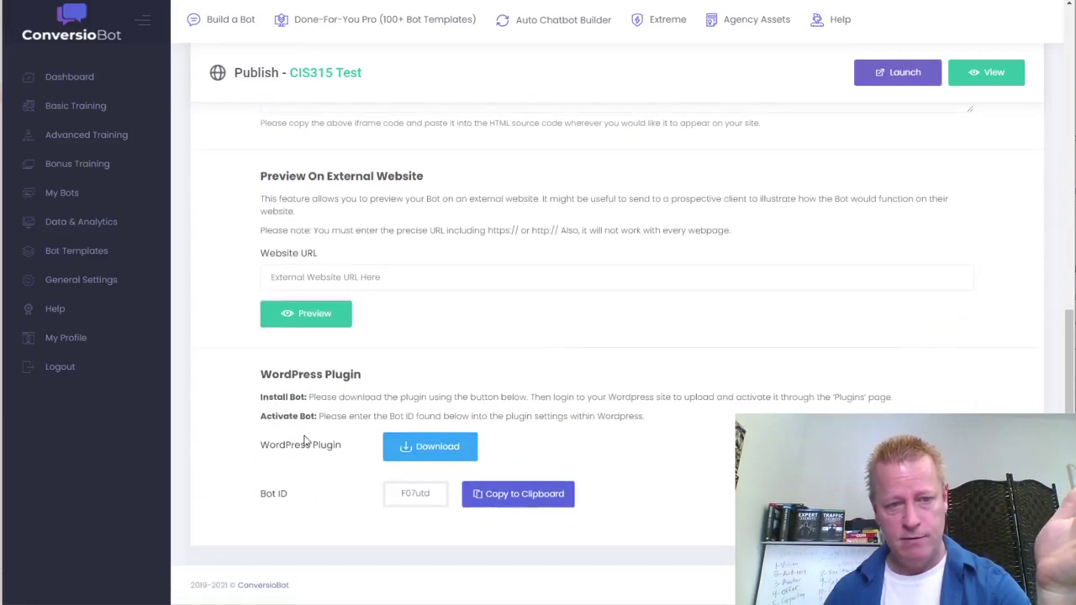
left_click_drag(262, 446, 373, 437)
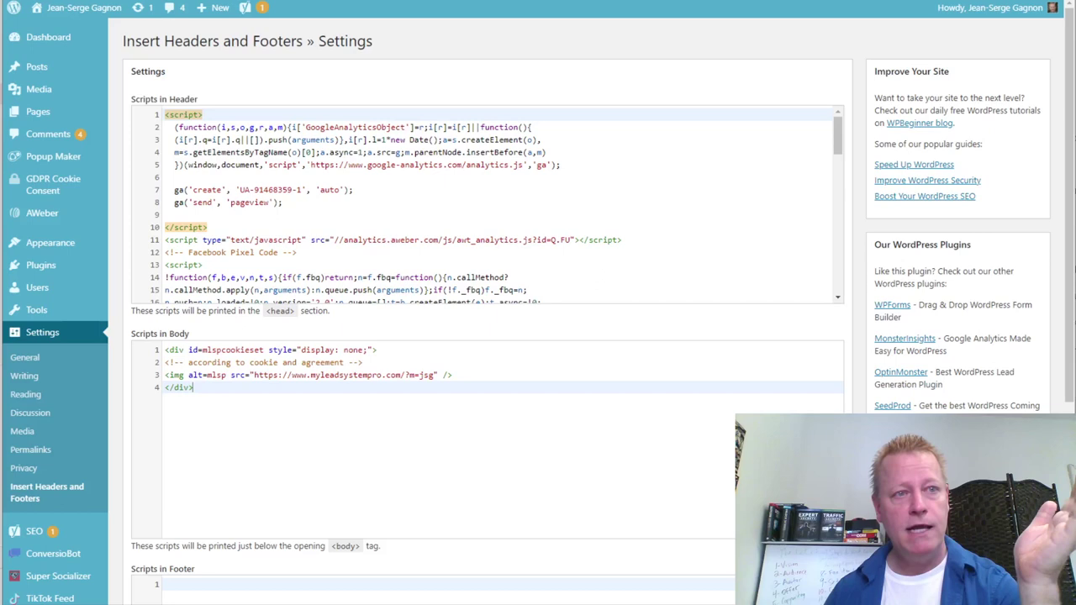
Back in WordPress, open the ConversioBot plugin settings and examine the Default Bot ID.
scroll(80, 516, "down", 3)
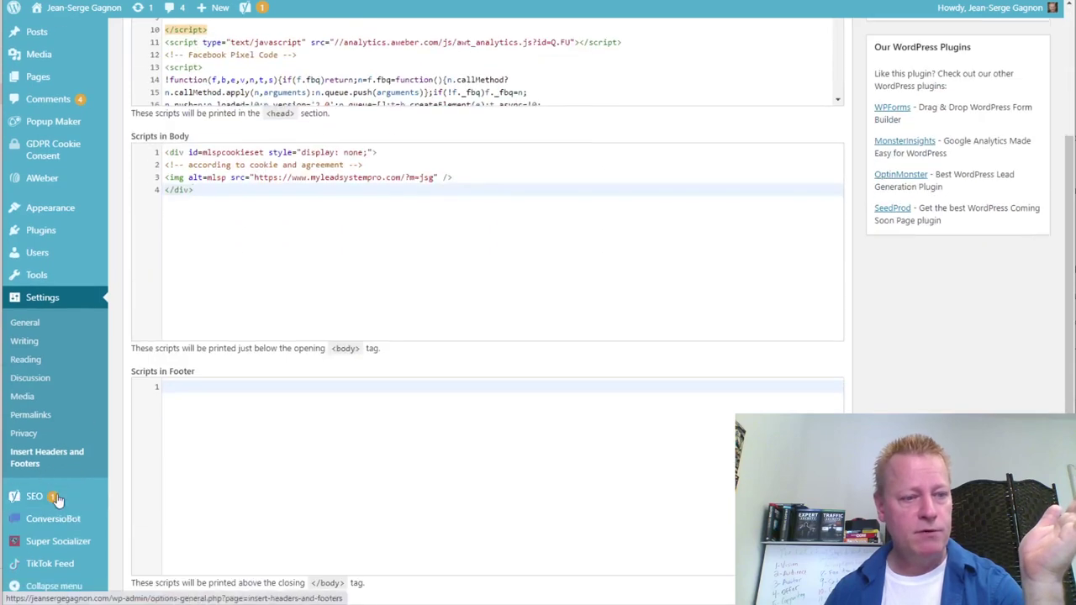
left_click(55, 518)
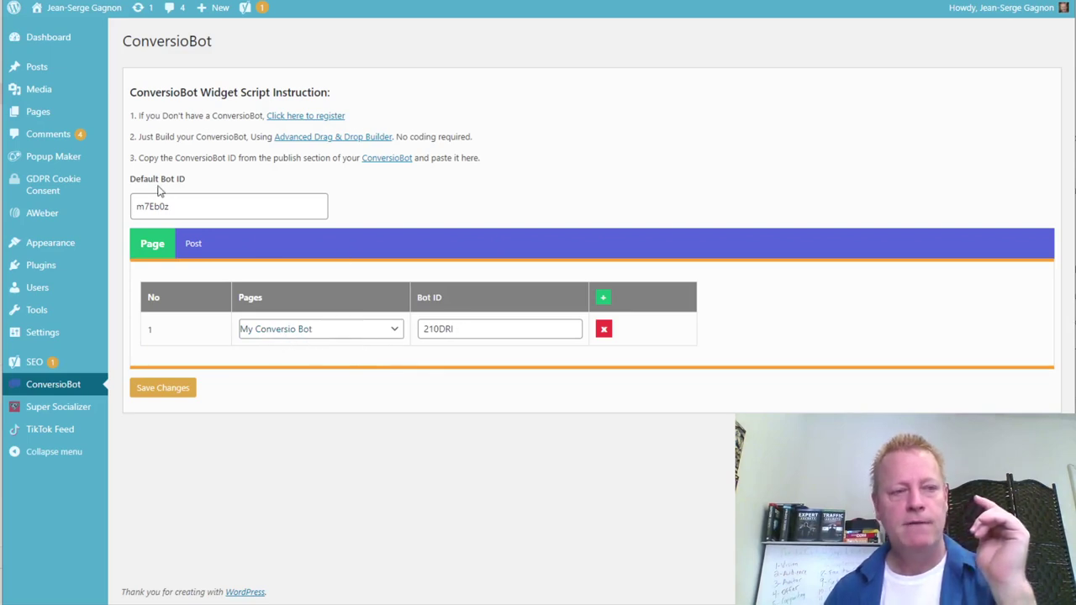
left_click_drag(183, 207, 132, 209)
left_click(411, 207)
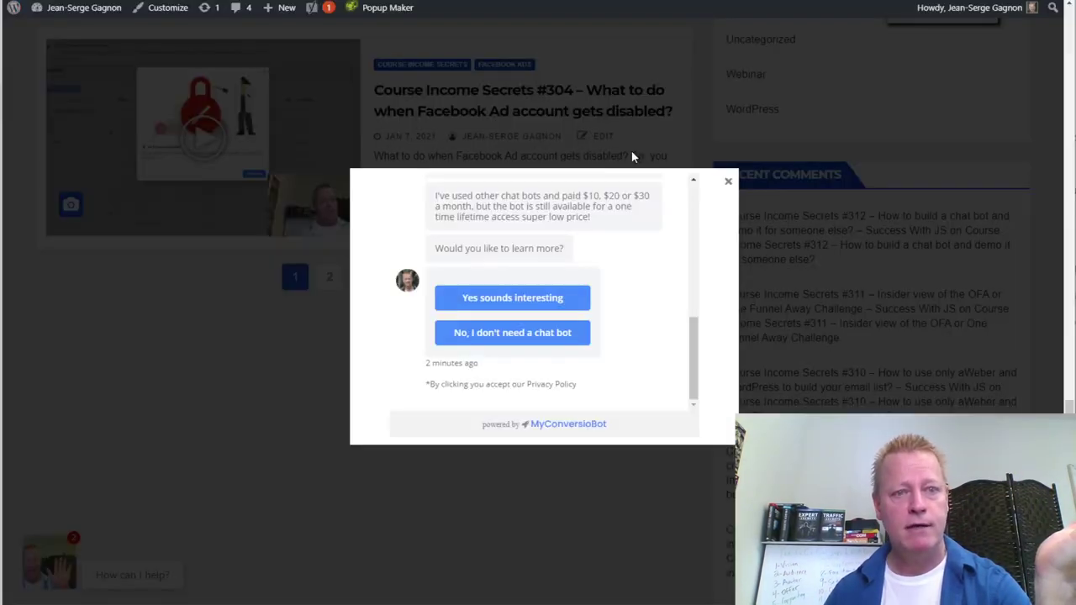
On the live blog, dismiss the chat bot popup and open the Web Chat ConversioBot page under Work with JS.
left_click(728, 179)
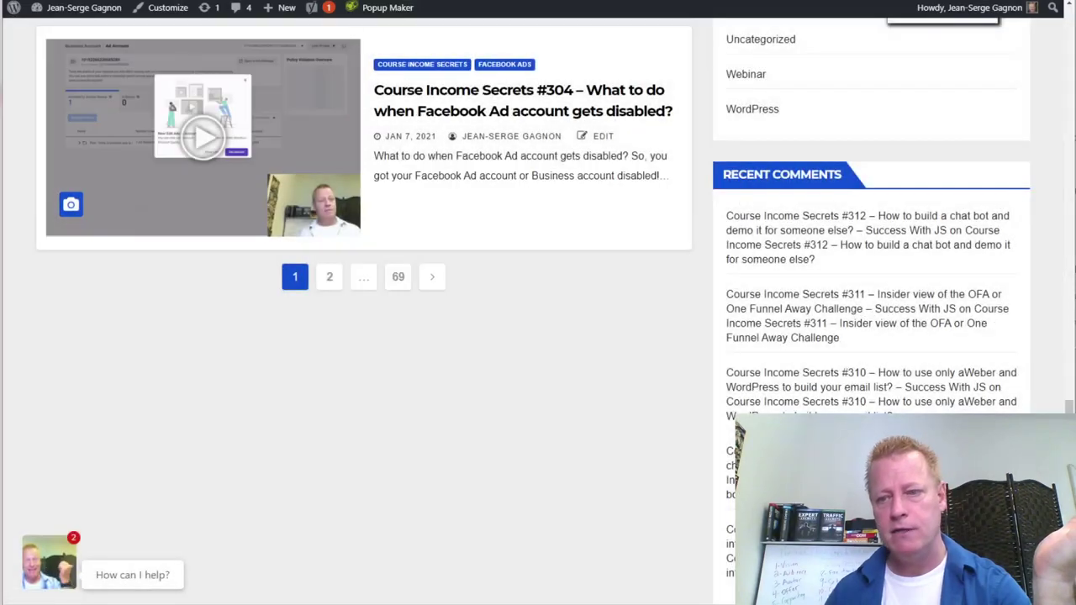
scroll(1033, 210, "up", 15)
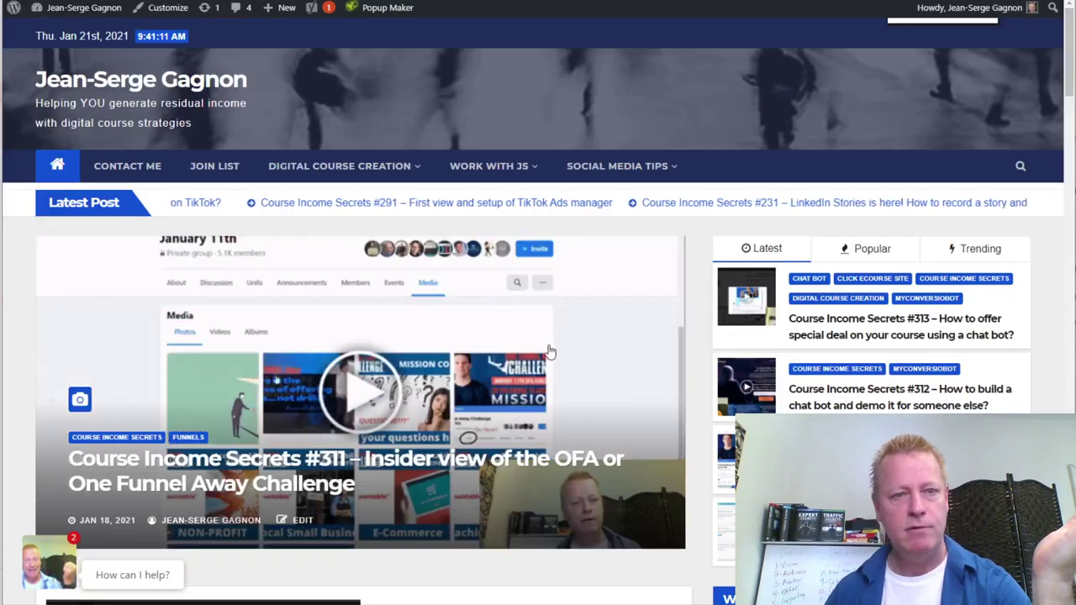
mouse_move(494, 170)
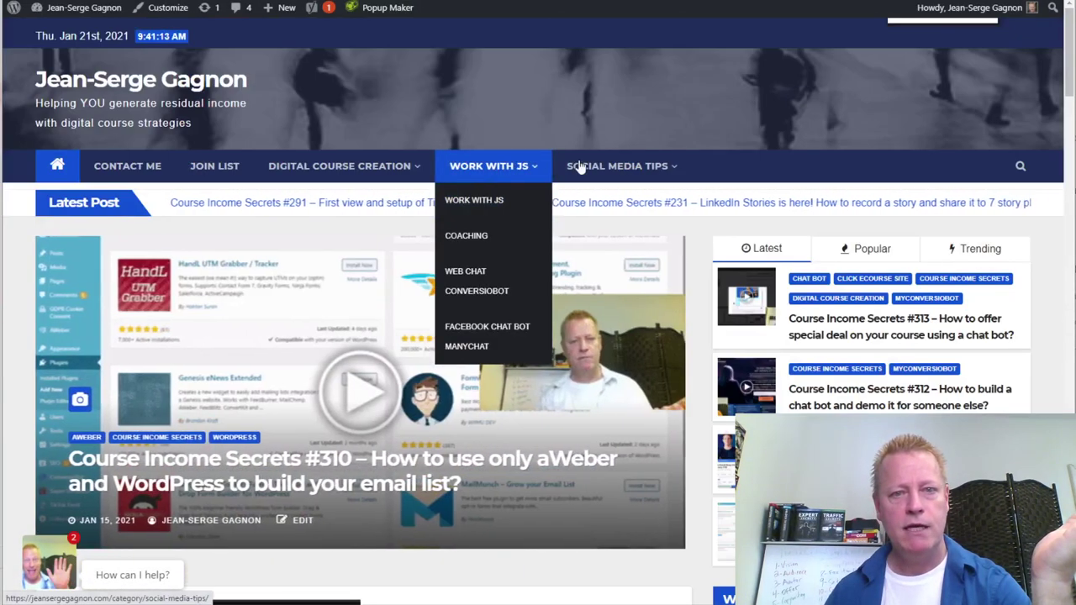
mouse_move(508, 175)
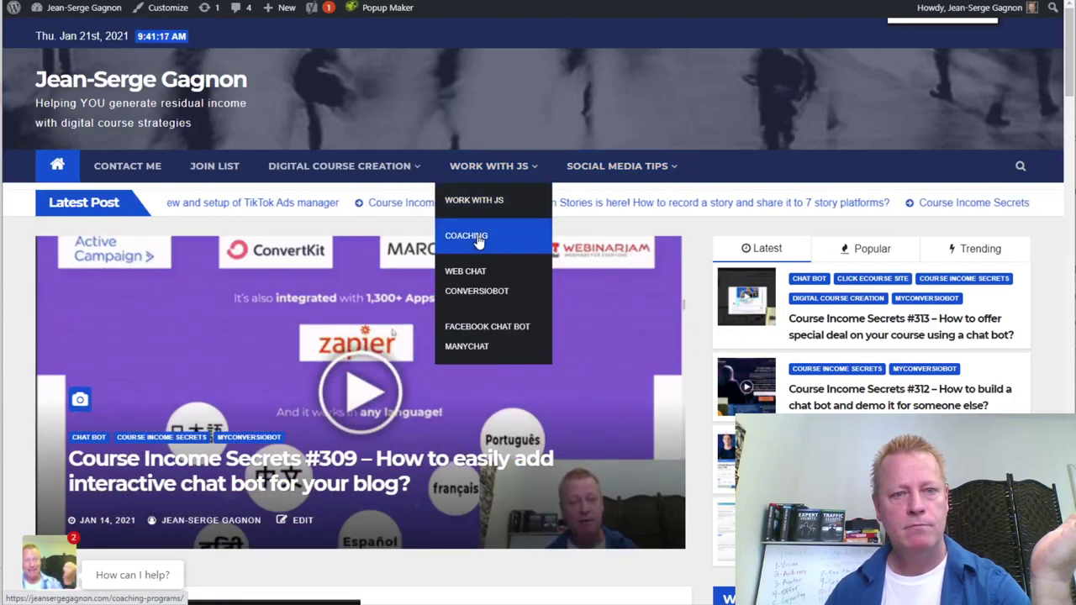
left_click(504, 287)
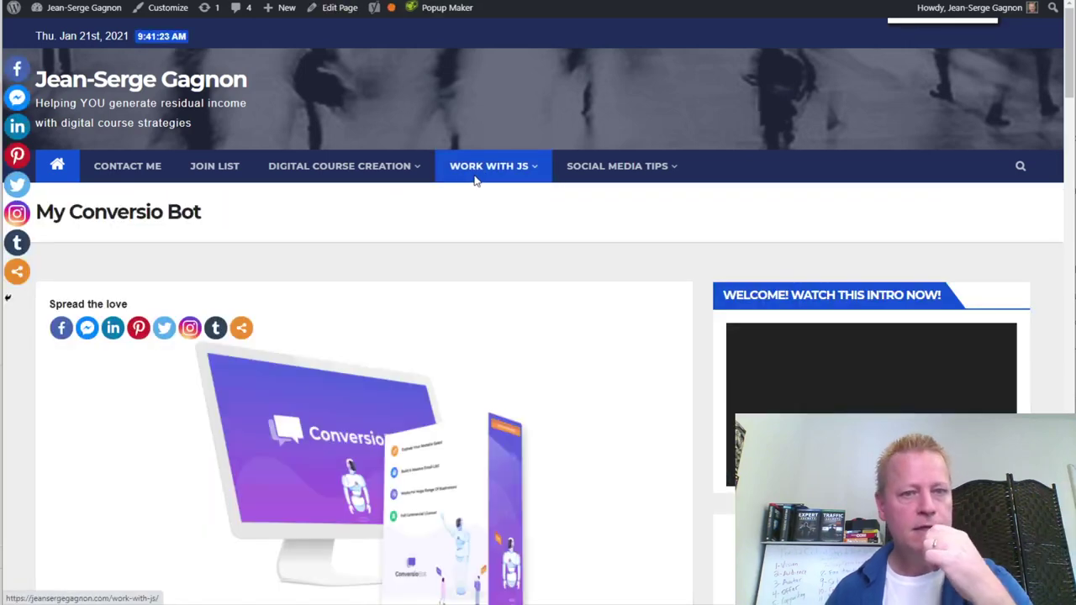
Open the blog's Coaching Programs page under Work with JS and view its content.
mouse_move(476, 174)
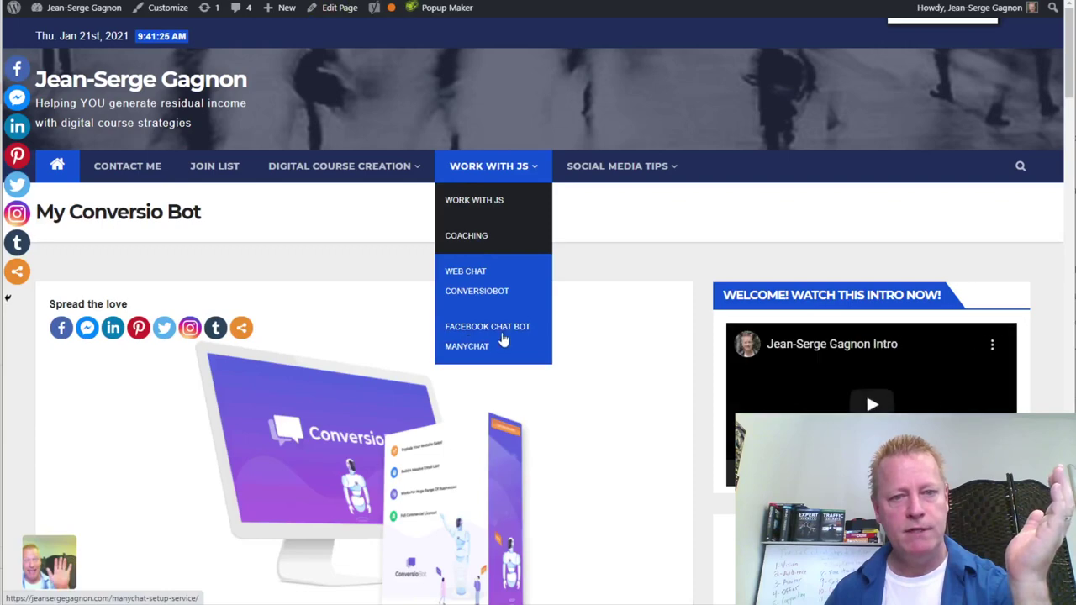
left_click(487, 243)
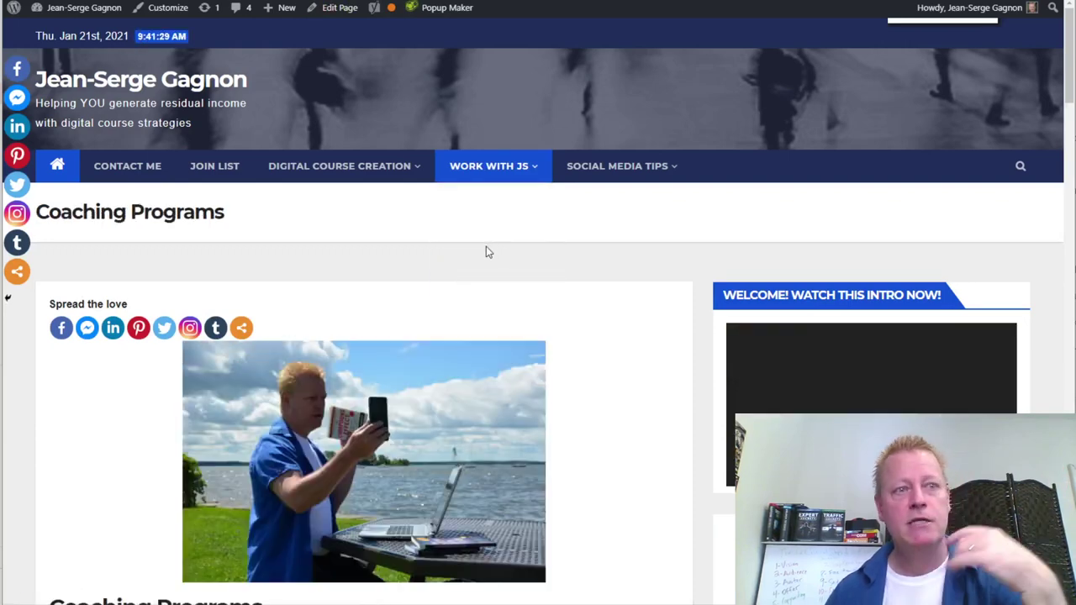
scroll(565, 384, "down", 4)
scroll(565, 384, "down", 1)
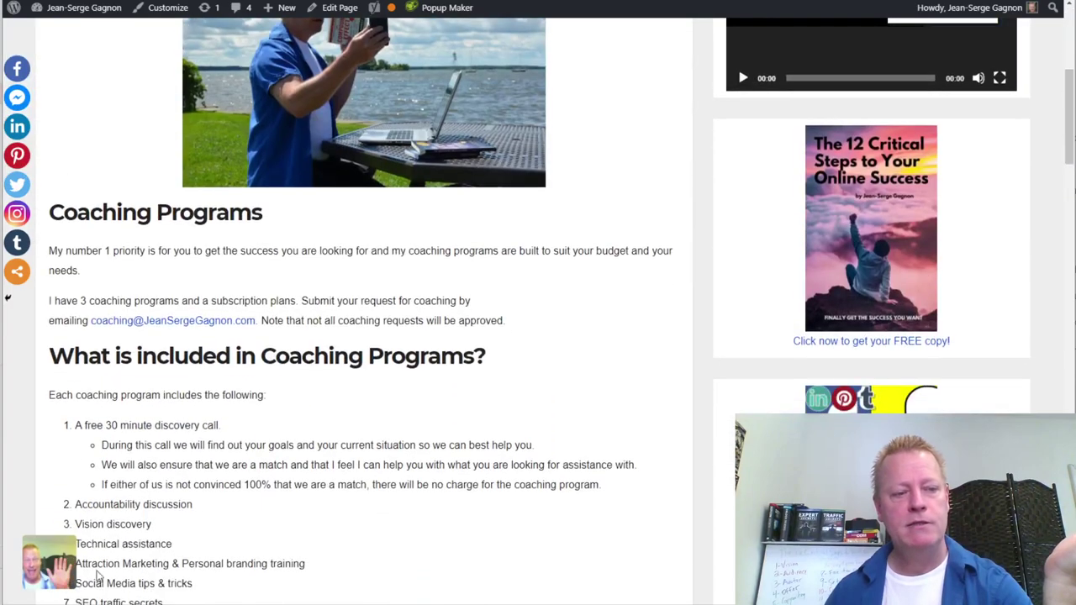
Open the default chat widget on the Coaching Programs page, answer Sure and follow the conversation to the first-name question.
left_click(77, 570)
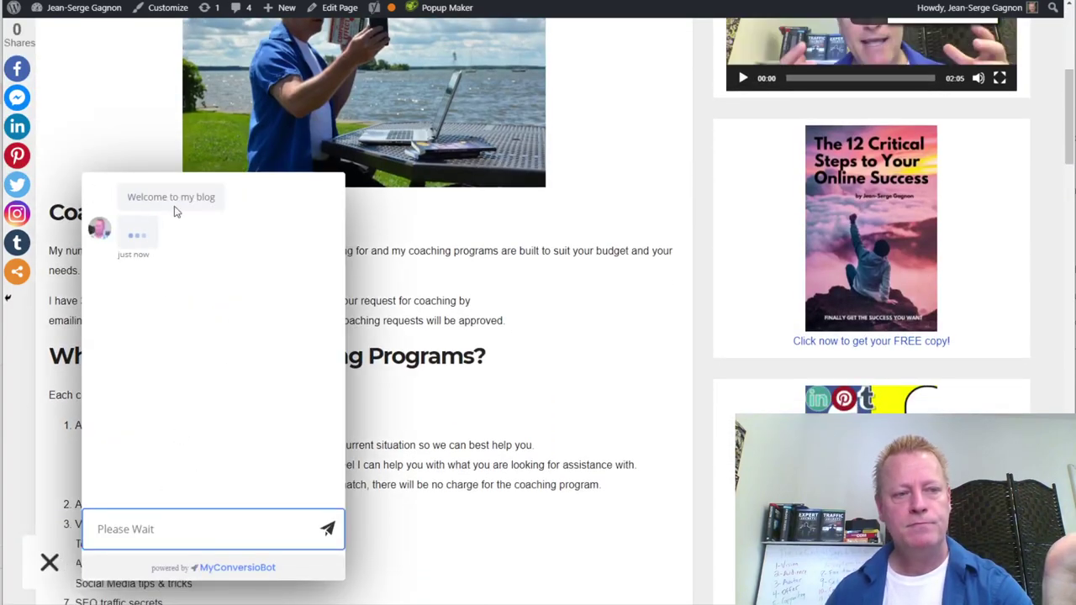
left_click_drag(171, 198, 230, 207)
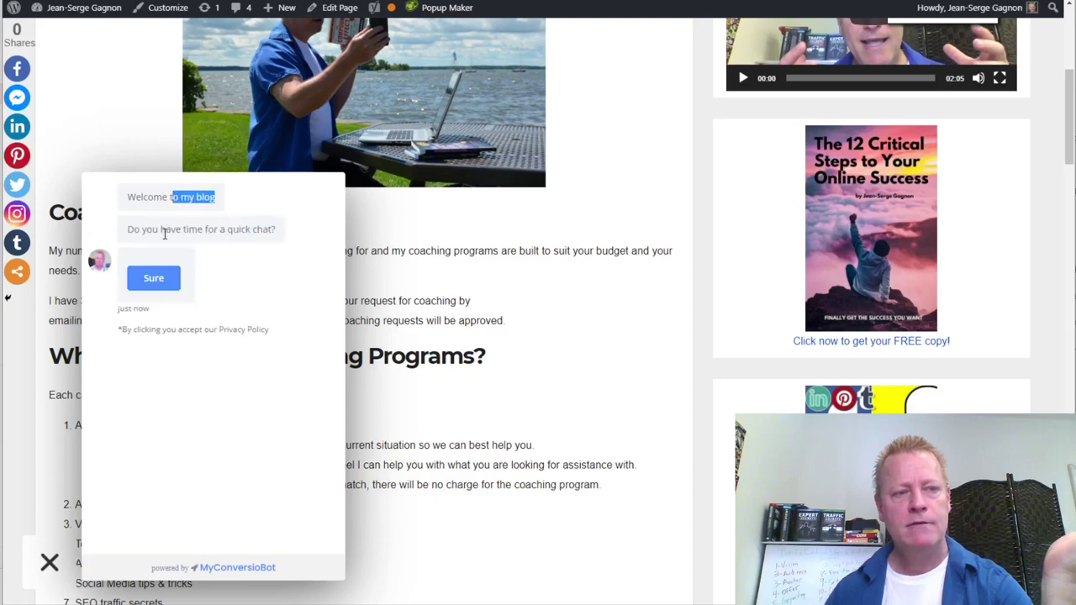
left_click_drag(164, 235, 283, 230)
left_click(185, 283)
left_click(166, 284)
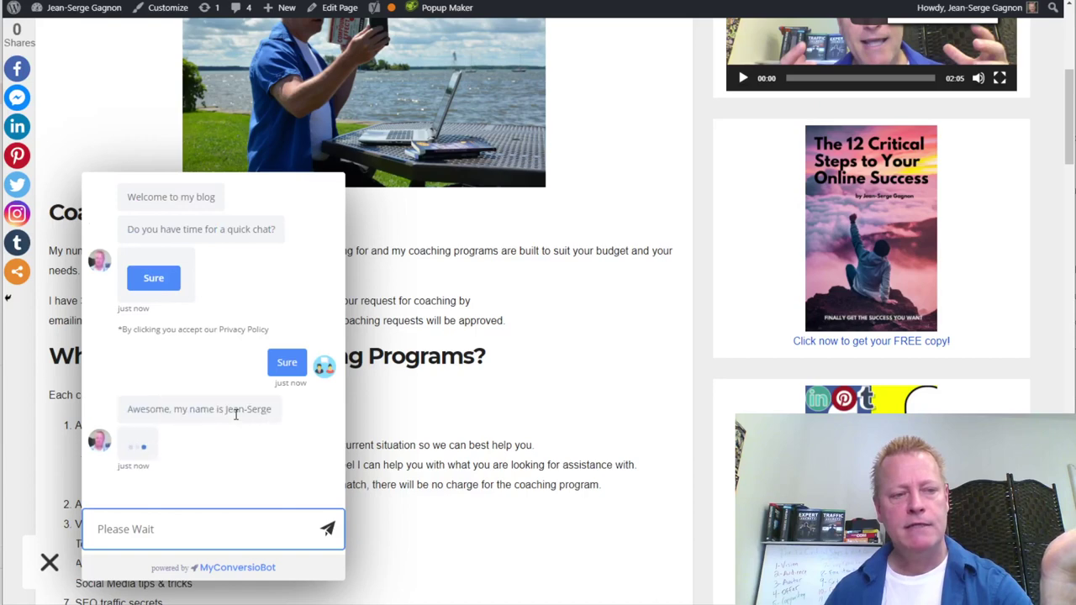
left_click_drag(172, 409, 287, 417)
scroll(249, 453, "down", 2)
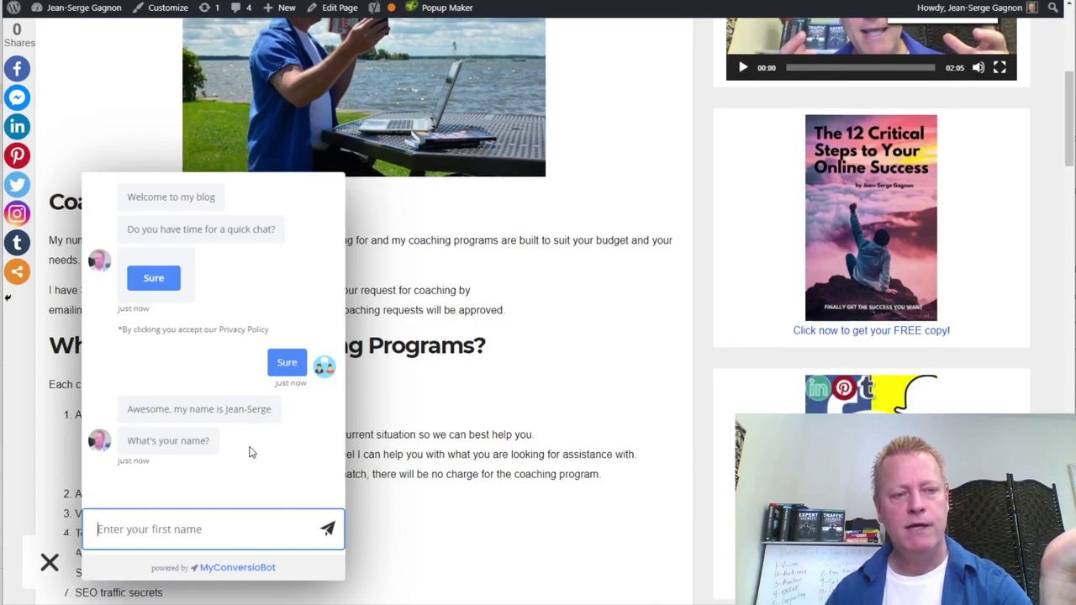
left_click_drag(188, 447, 196, 425)
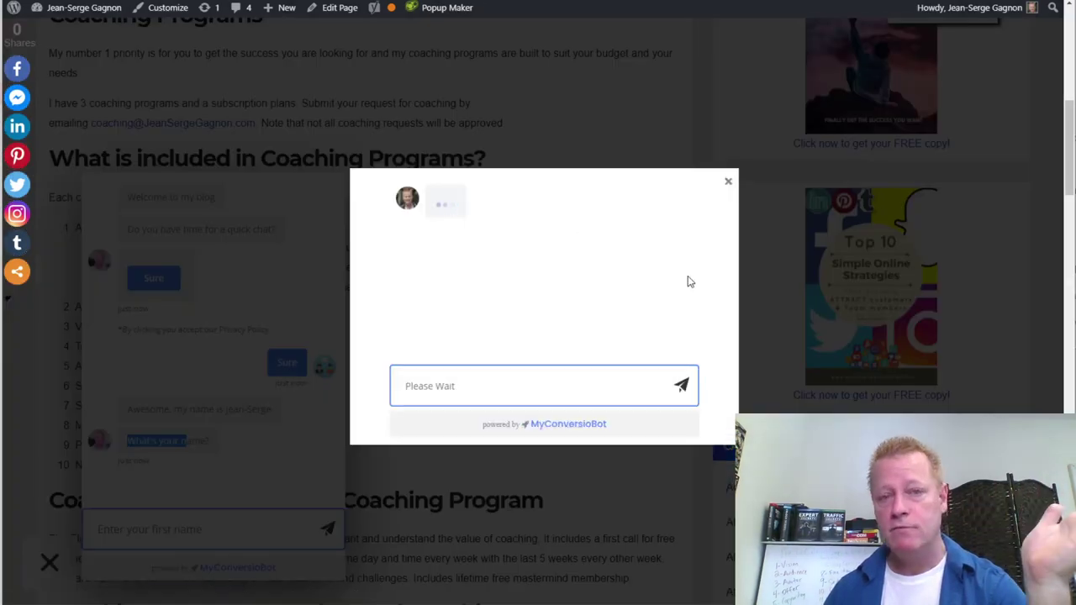
Dismiss the popup bot, close the chat widget and look over the Coaching Programs page.
left_click(727, 182)
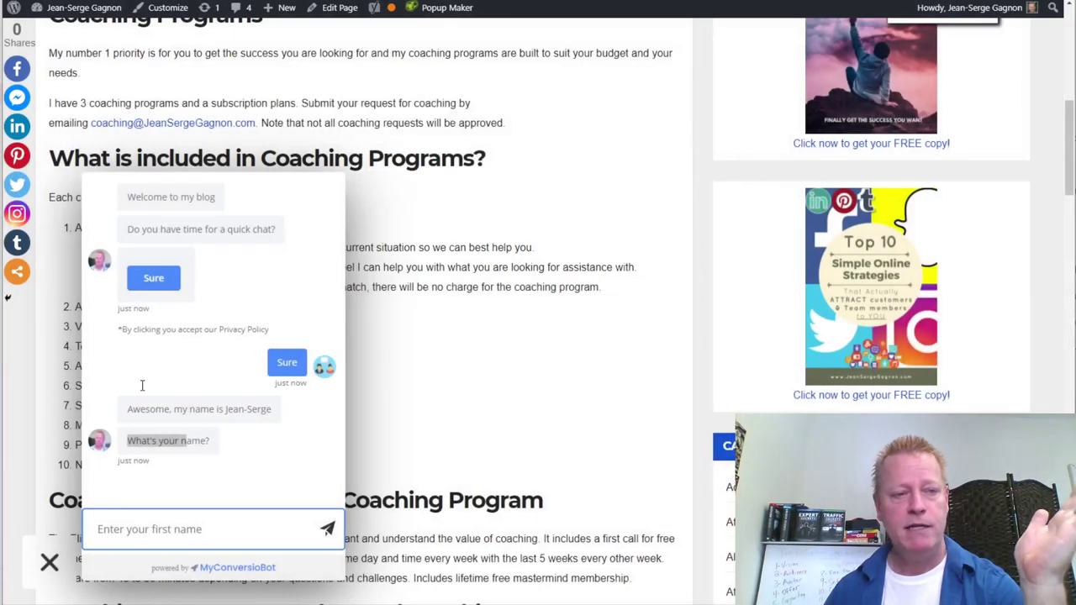
left_click(44, 572)
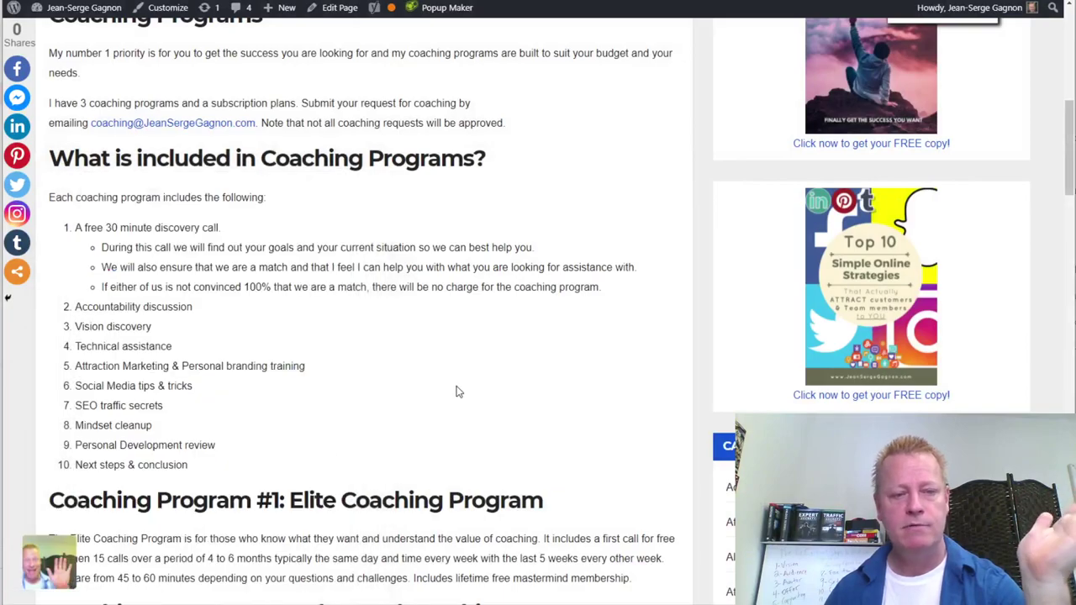
scroll(458, 391, "down", 5)
scroll(485, 219, "up", 9)
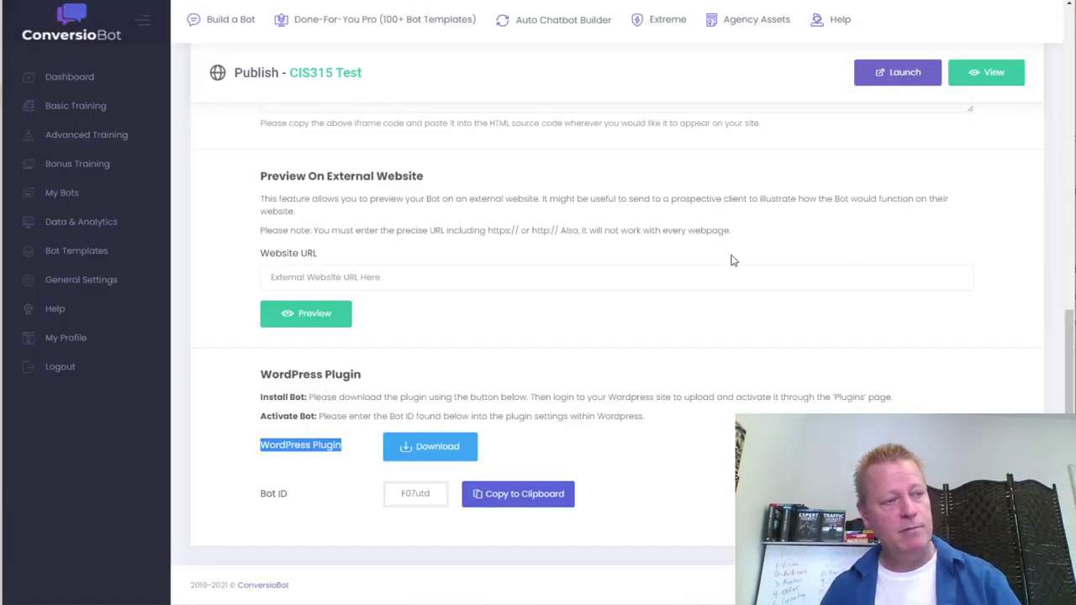
Copy the CIS315 Test bot ID F07utd from ConversioBot, assign it to the Coaching Programs page in the WordPress plugin and save the changes.
double_click(405, 494)
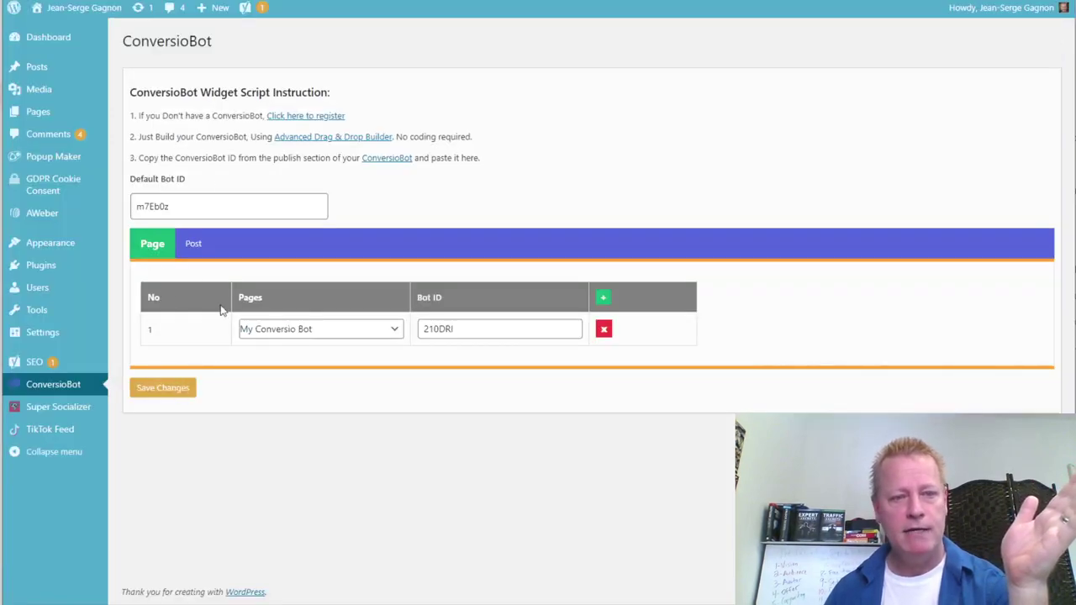
left_click(602, 297)
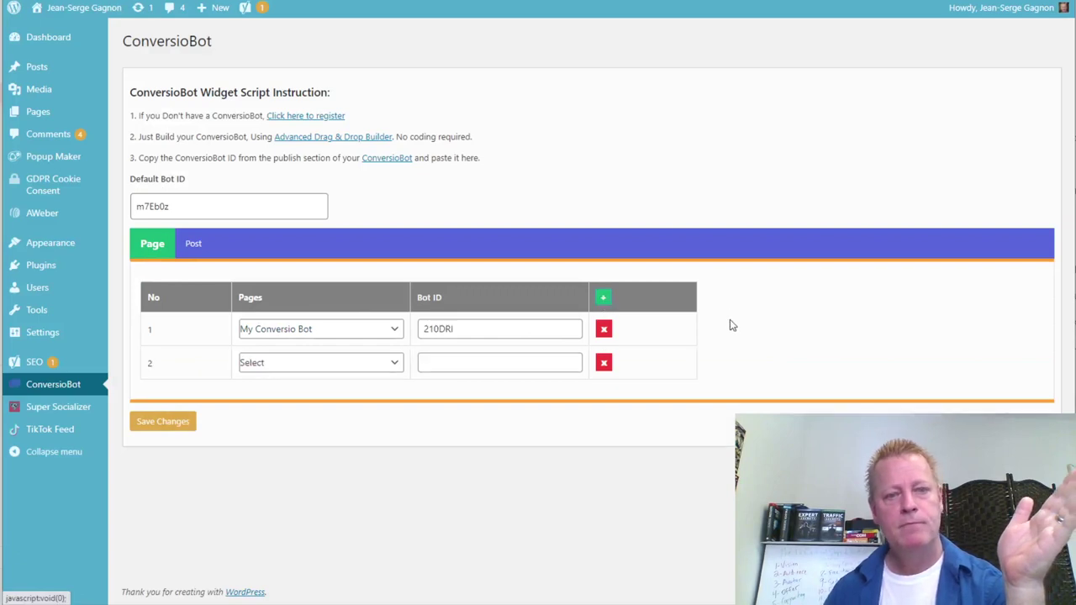
left_click(309, 372)
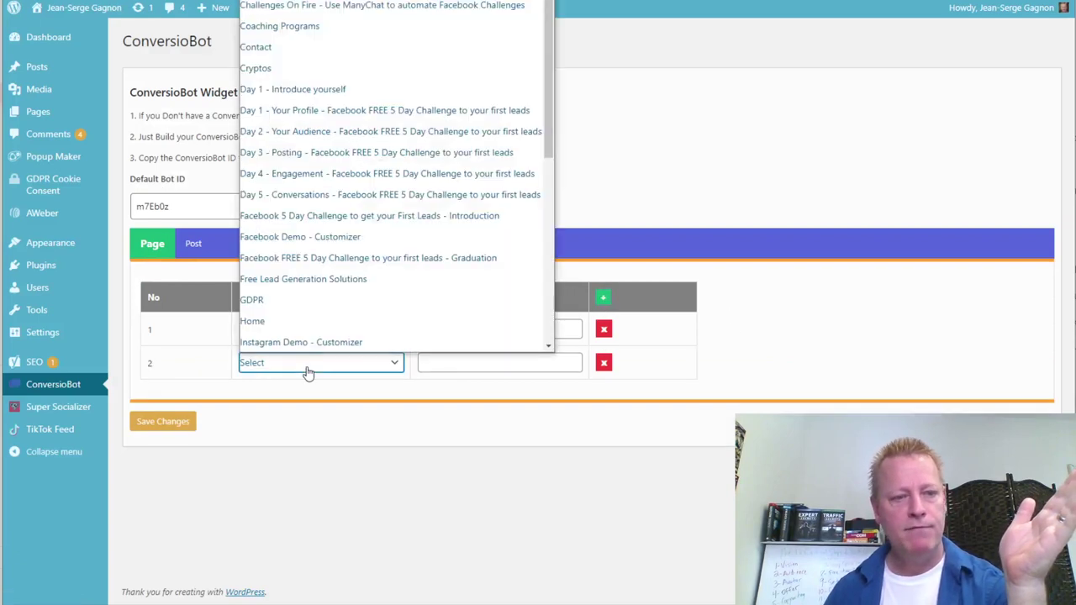
left_click(297, 34)
left_click(471, 362)
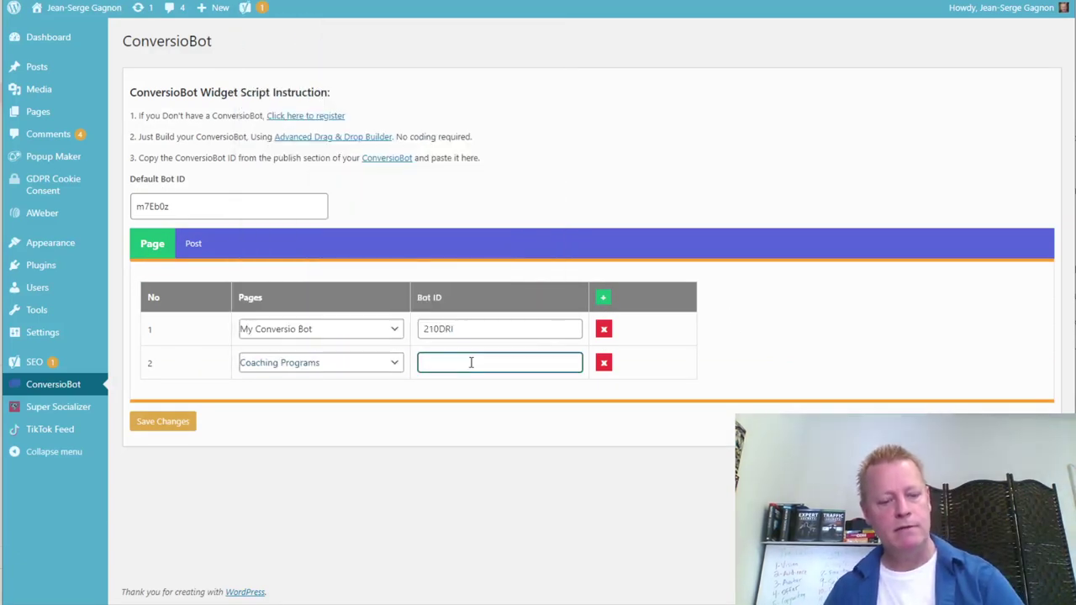
left_click(180, 428)
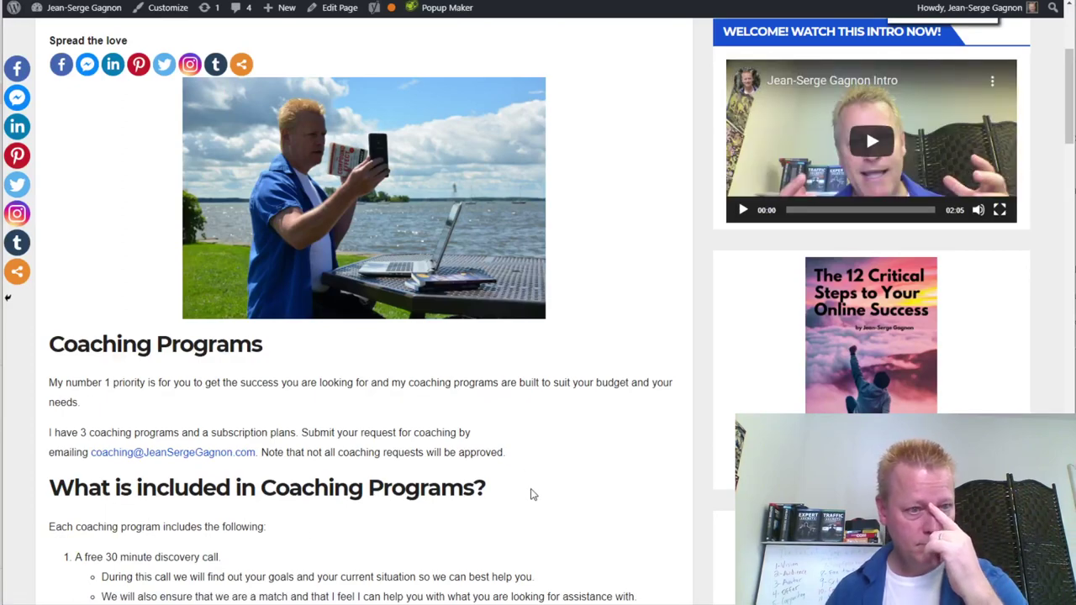
Check the live Coaching Programs page for the assigned bot, and return to the Publish stage of CIS315 Test in ConversioBot.
scroll(504, 471, "down", 3)
scroll(505, 471, "up", 6)
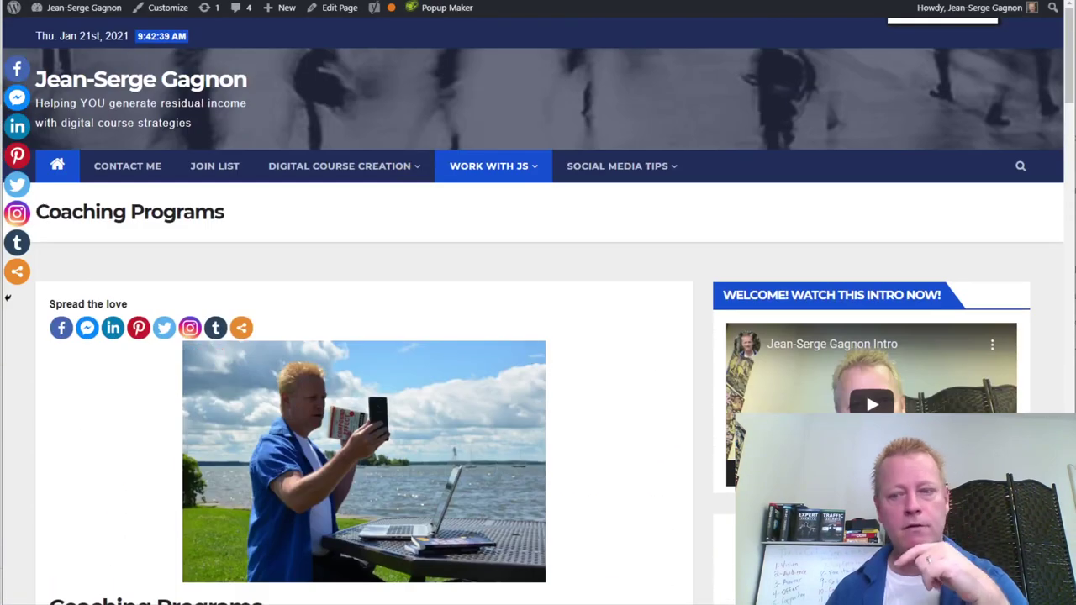
scroll(865, 194, "down", 2)
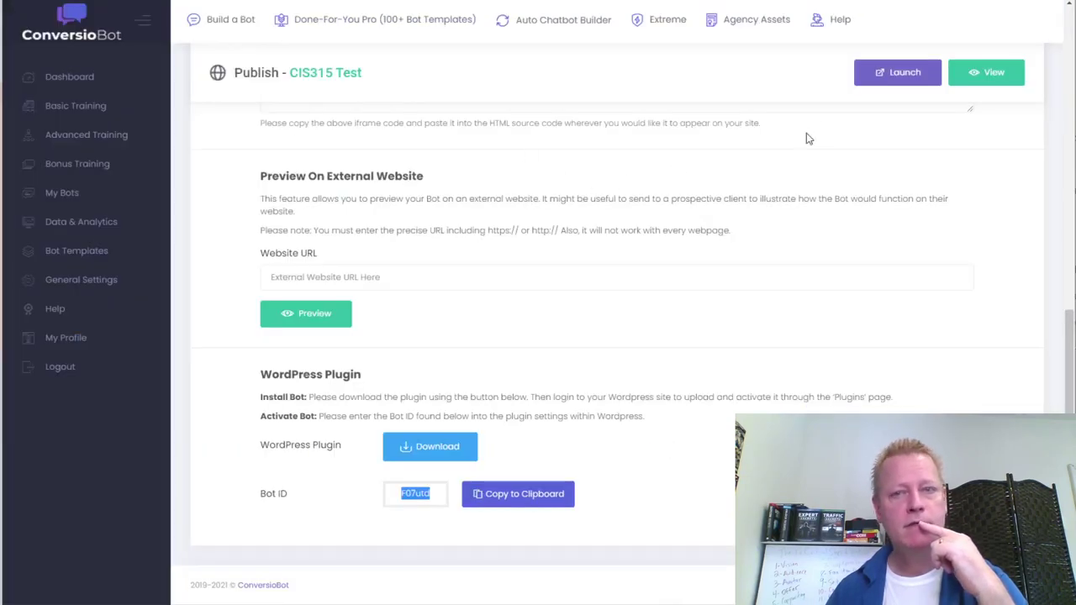
scroll(806, 138, "up", 10)
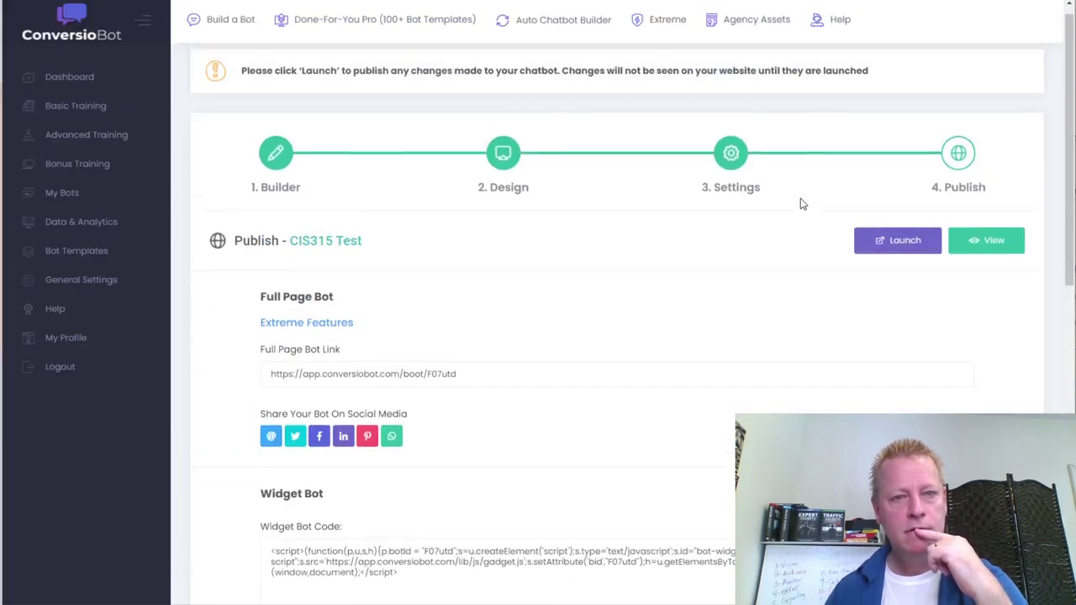
Go to the Design stage of CIS315 Test, set the bot's background type to Gradient and save the design.
left_click(503, 168)
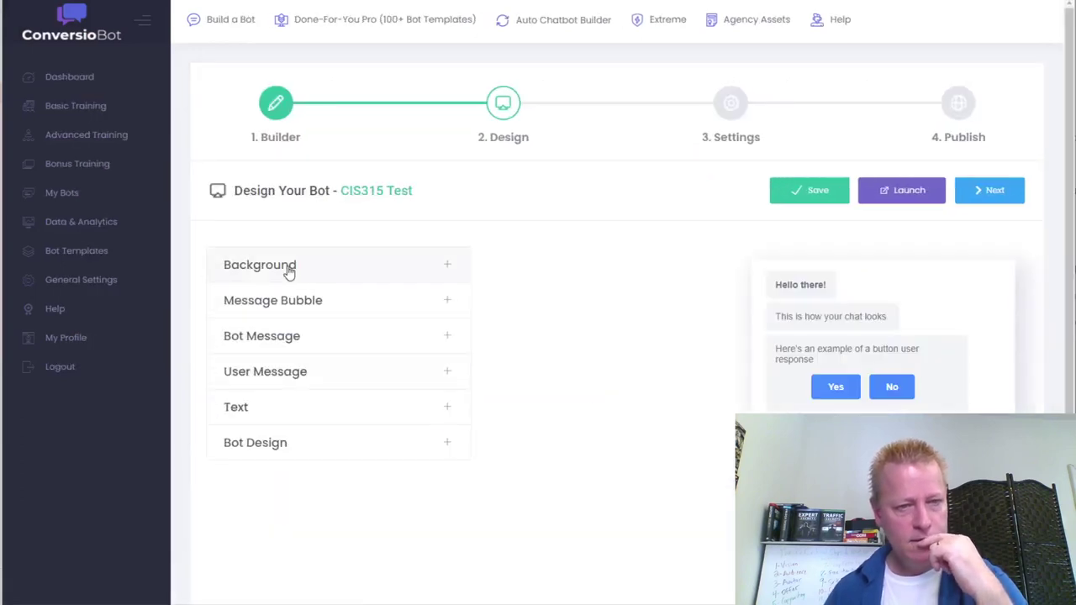
left_click(288, 268)
scroll(585, 423, "down", 2)
scroll(373, 311, "up", 2)
left_click(288, 329)
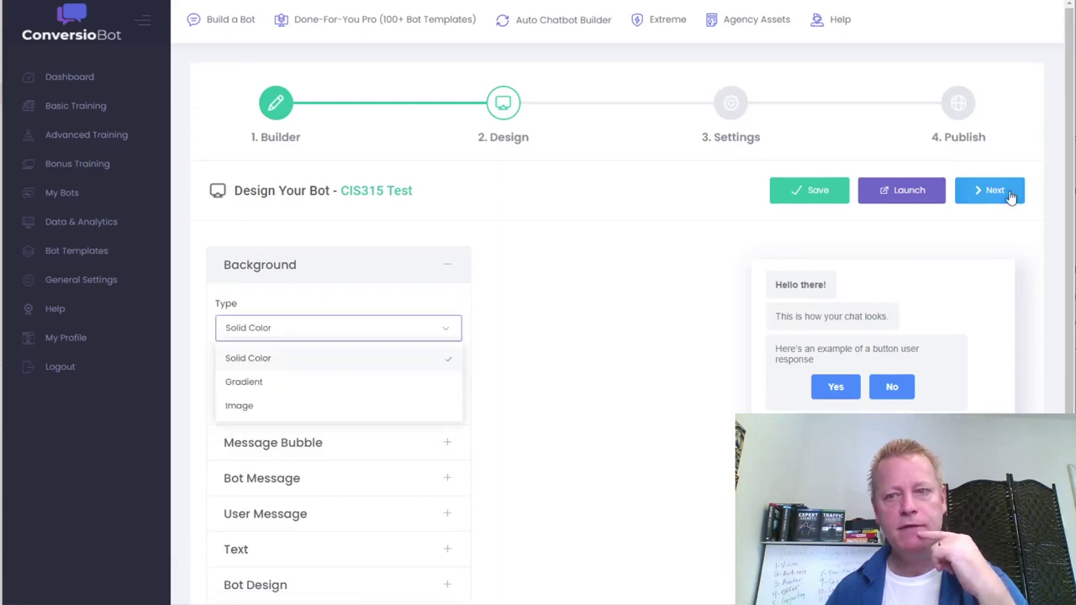
left_click(248, 382)
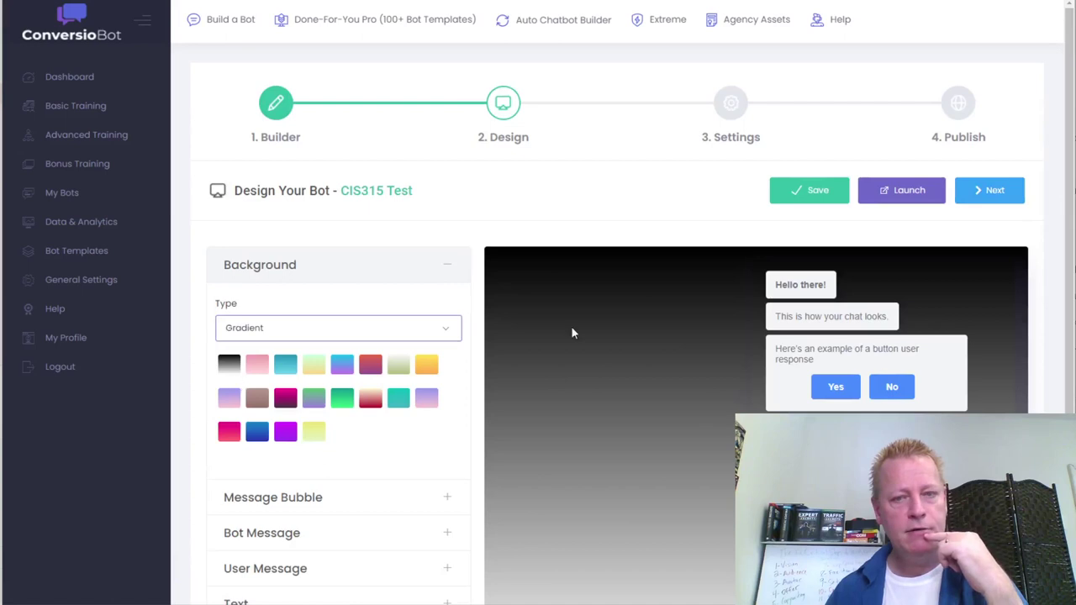
left_click(797, 200)
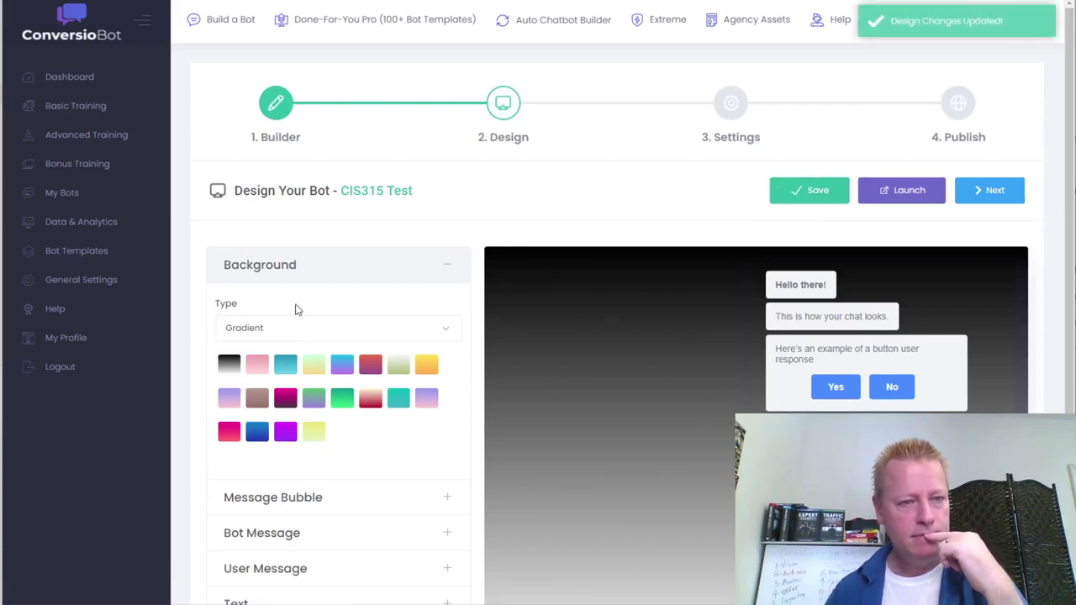
Set the message bubble shape to Shape 3.
left_click(294, 331)
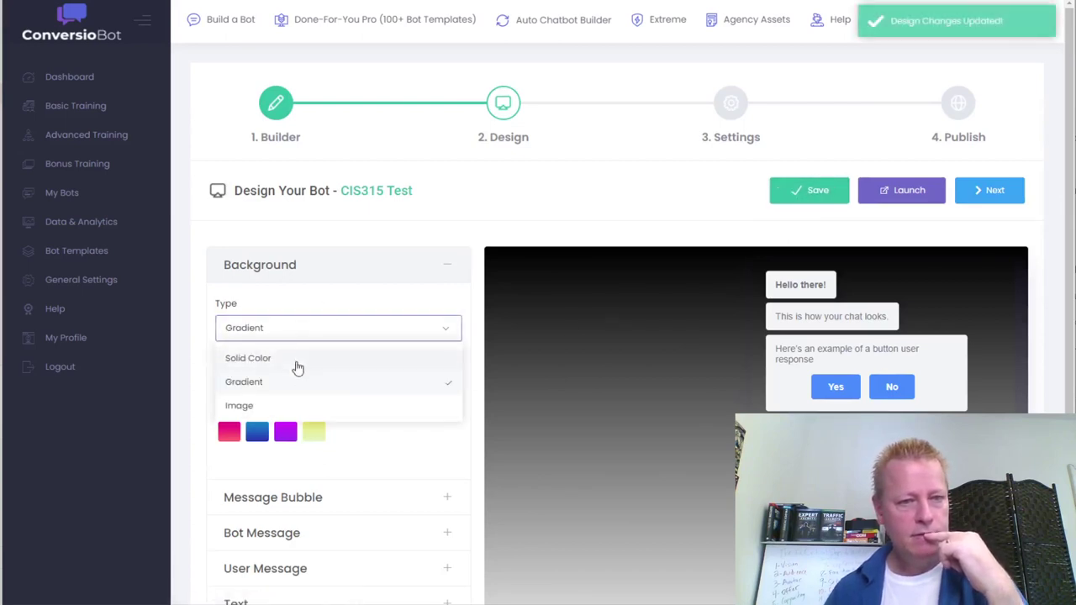
left_click(343, 501)
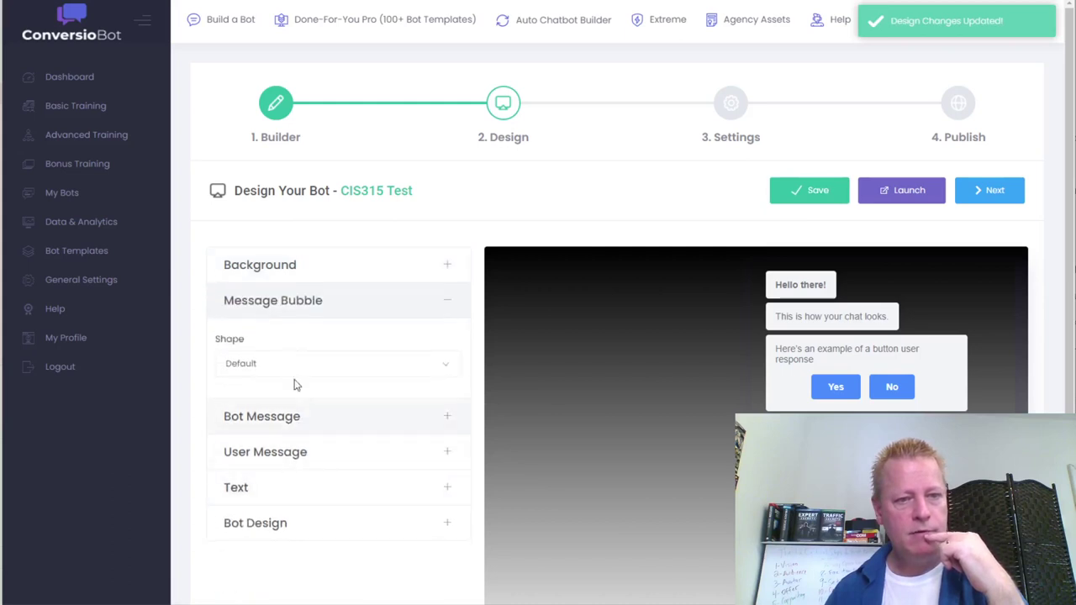
left_click(293, 365)
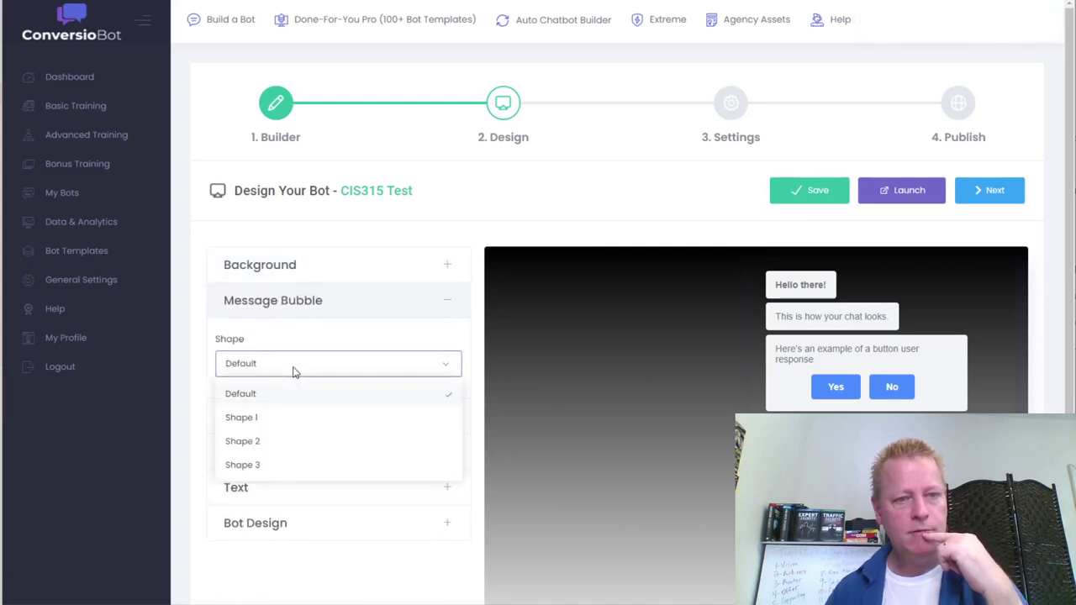
left_click(269, 466)
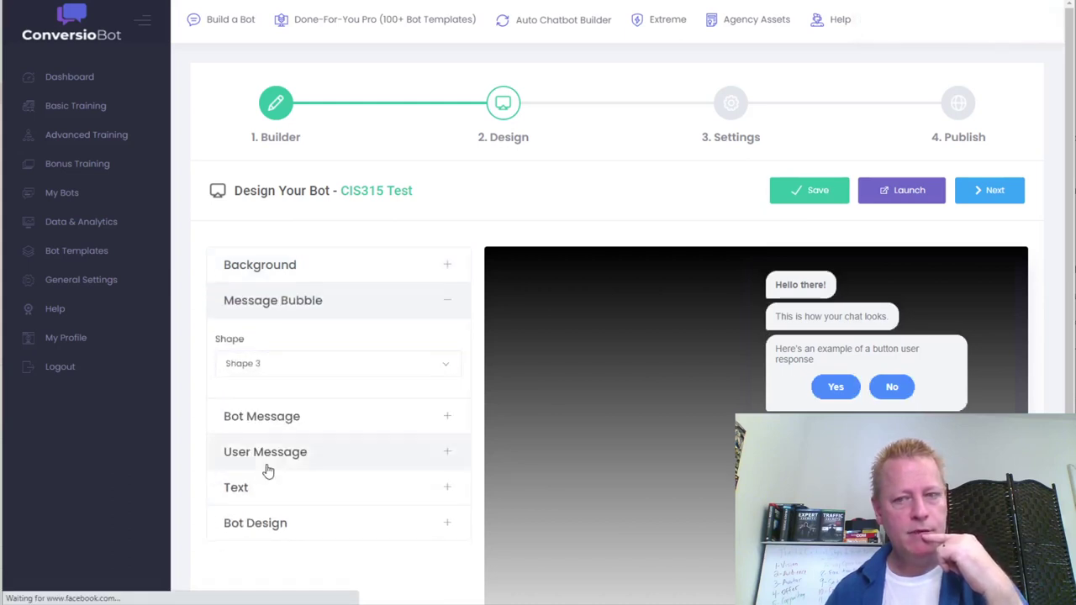
Try several purple shades for the bot message background and settle on the light blue C8DFFF.
left_click(309, 417)
left_click(294, 404)
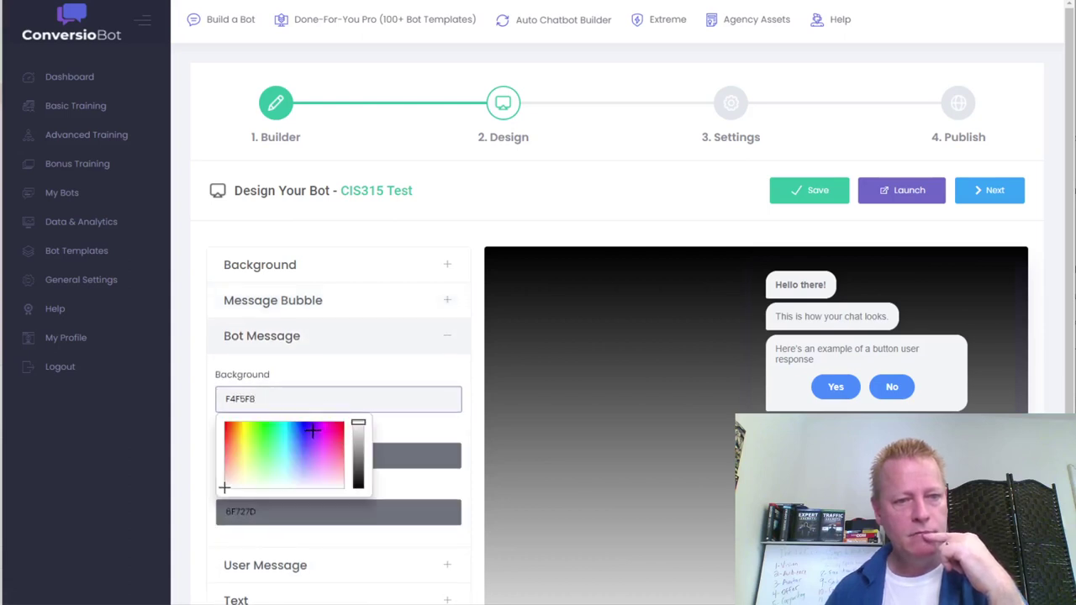
left_click(312, 431)
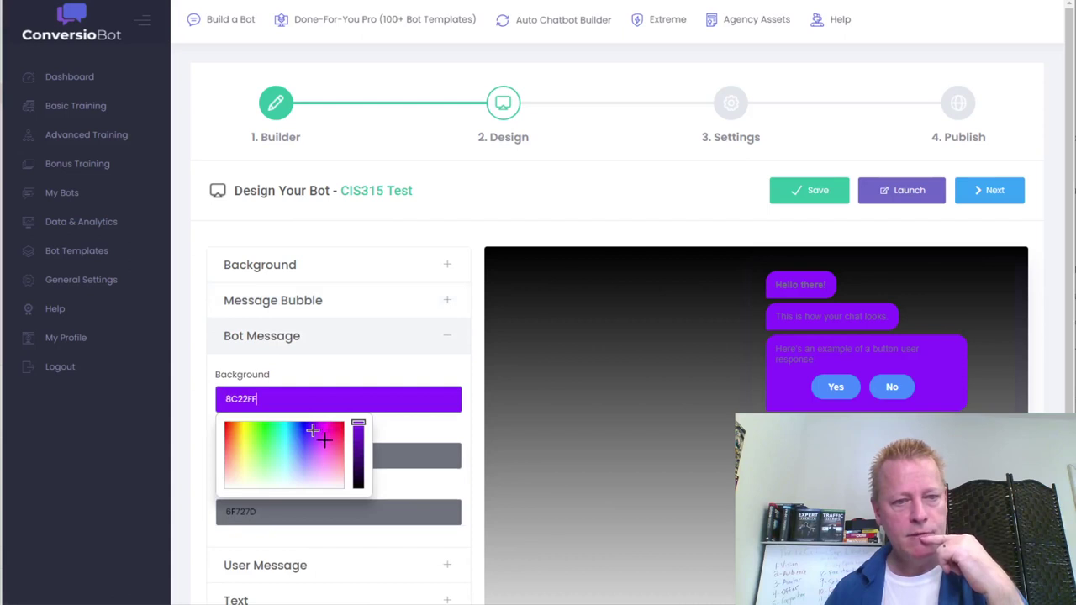
left_click(322, 442)
left_click(307, 435)
left_click(310, 446)
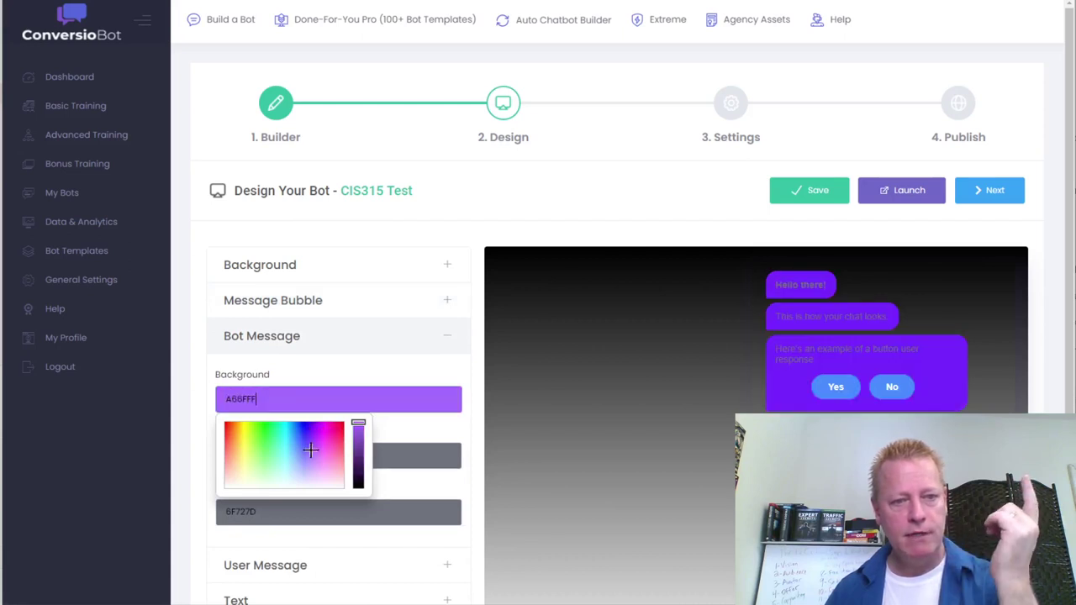
left_click(312, 466)
left_click(310, 472)
left_click(326, 469)
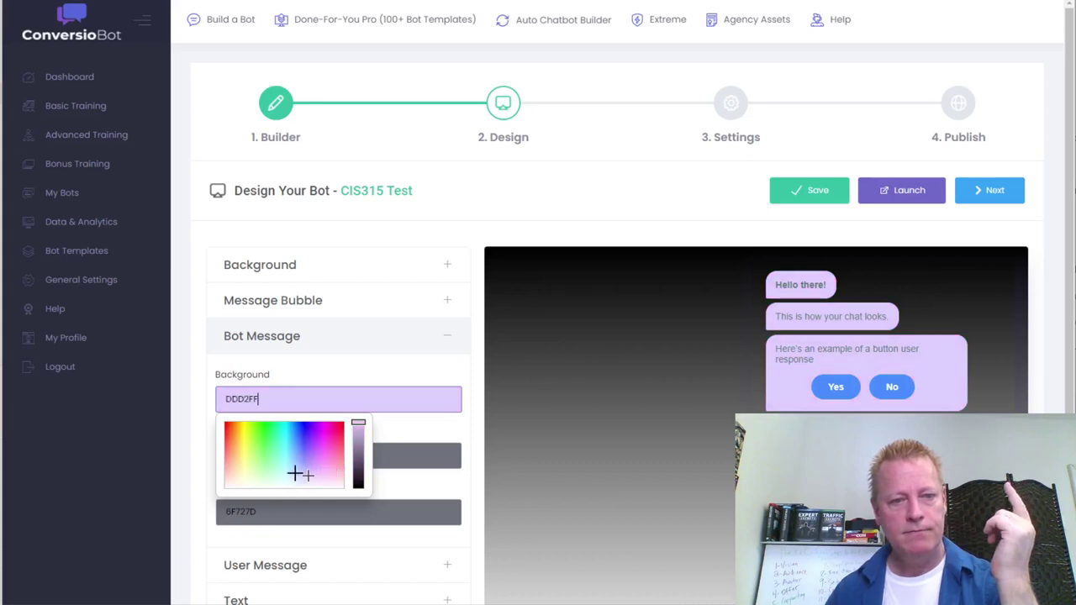
scroll(398, 394, "down", 2)
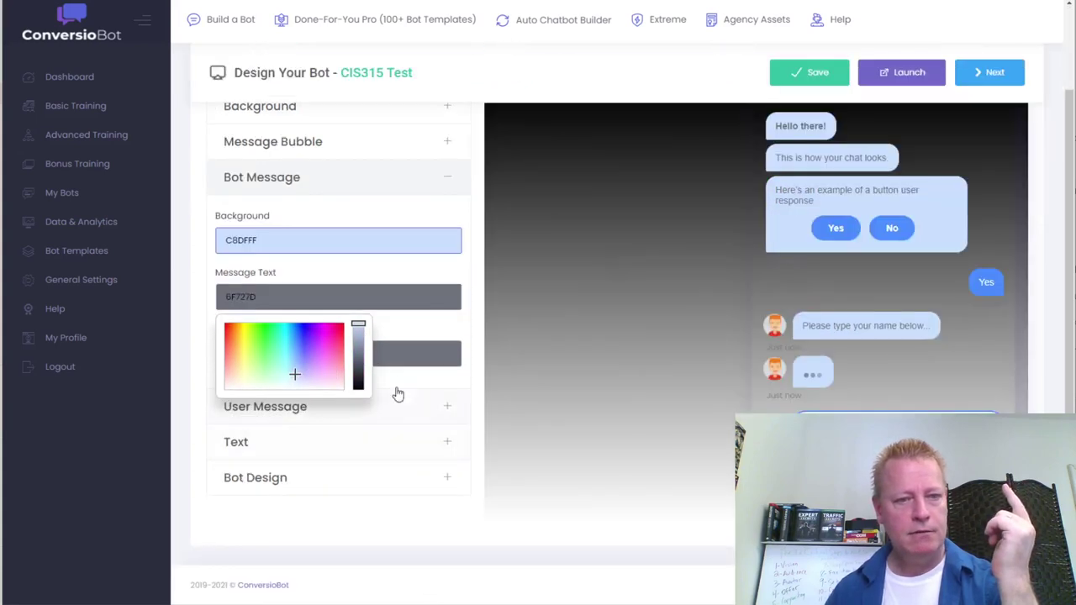
Set the bot's message text color to the dark blue 1F1DD5.
left_click(408, 296)
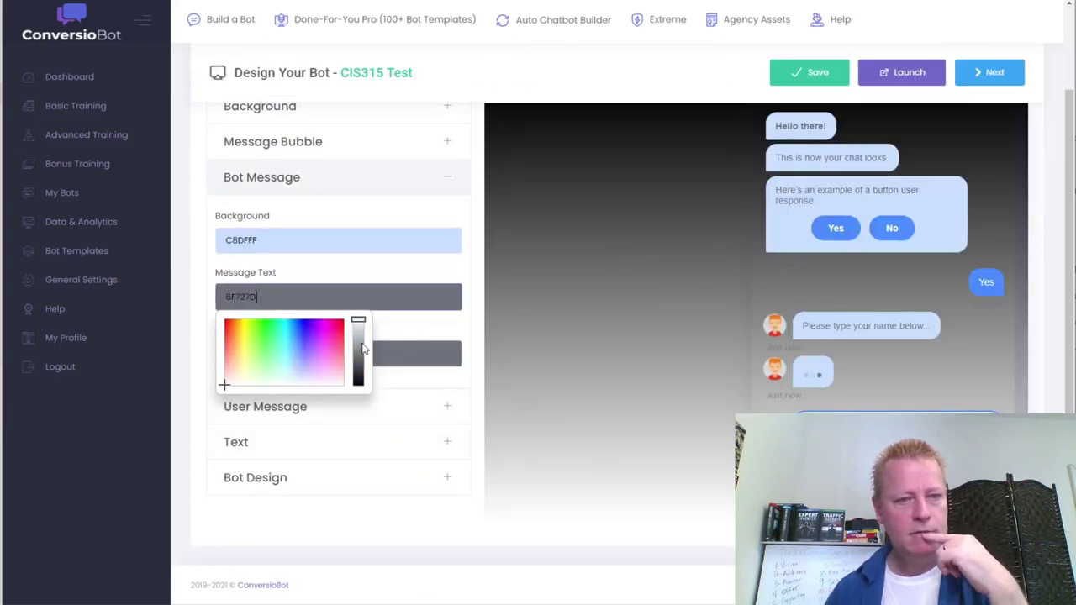
left_click_drag(358, 324, 363, 385)
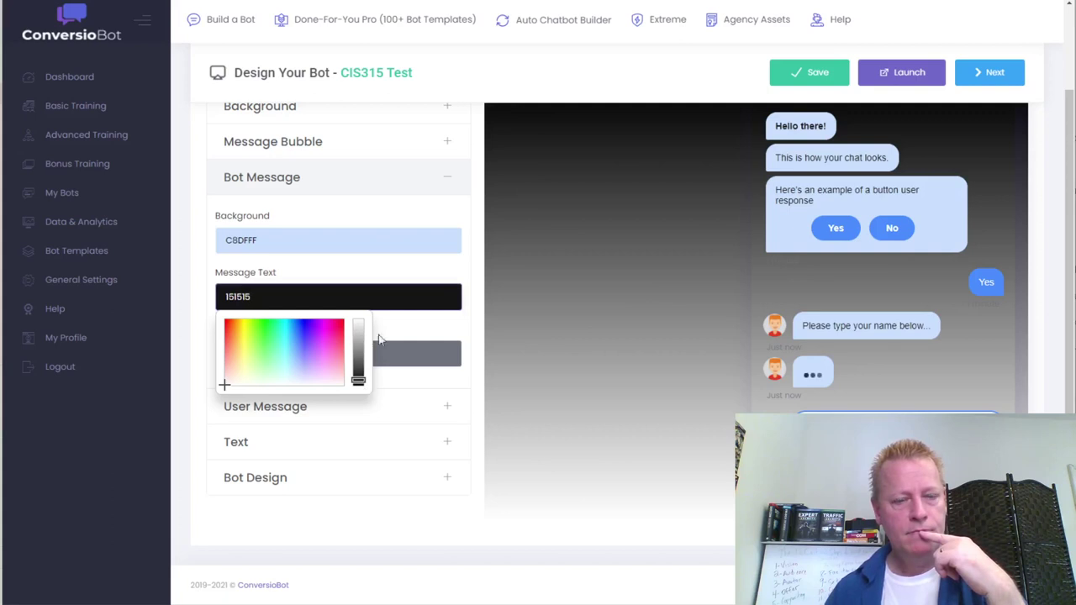
left_click_drag(336, 349, 302, 328)
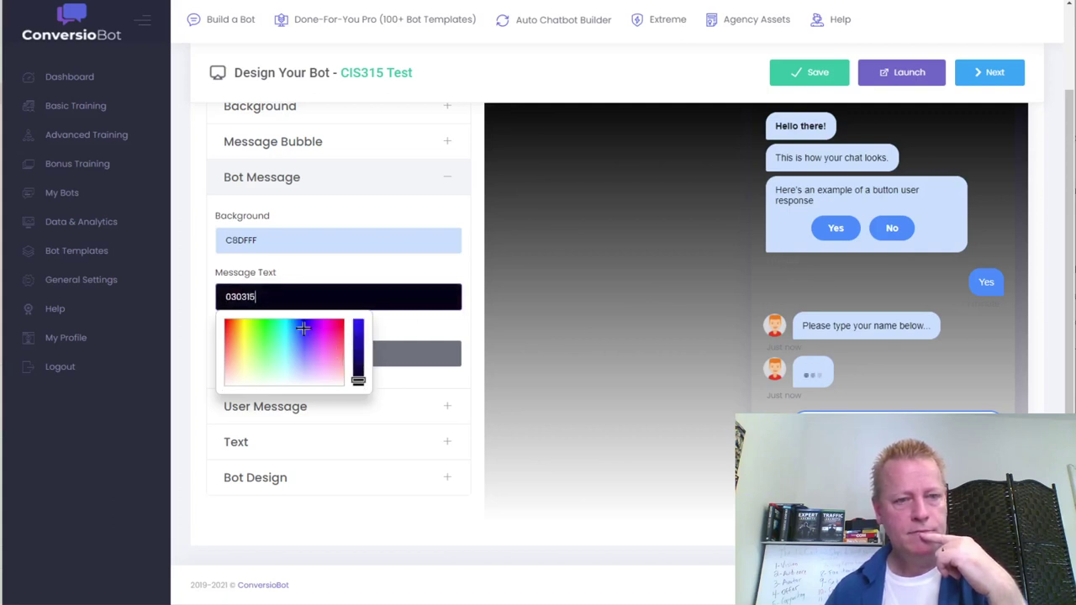
left_click_drag(359, 381, 359, 334)
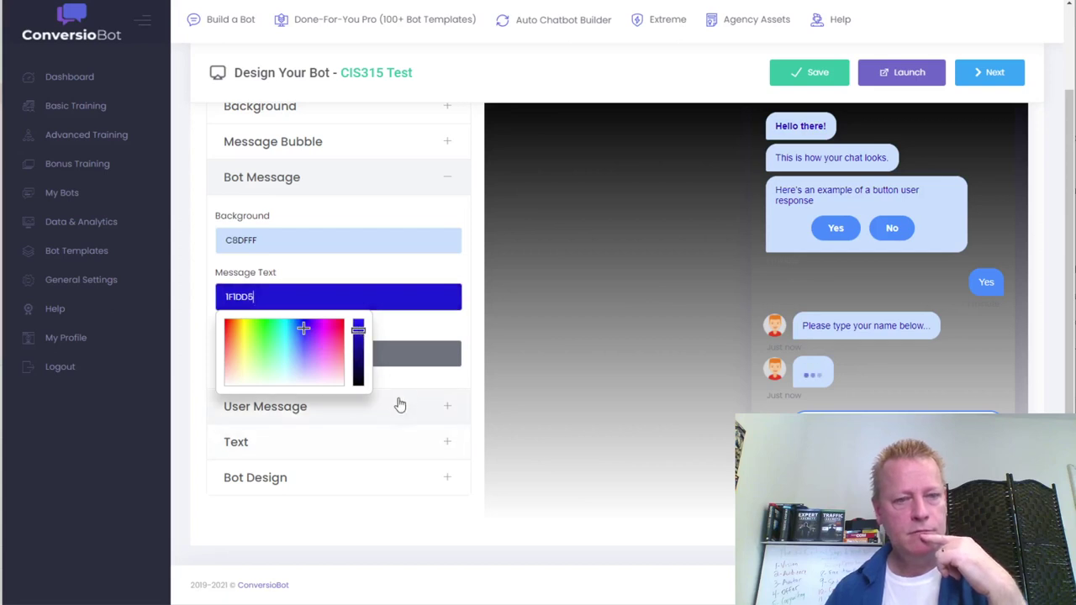
Set the bot's sub message text color to the pale yellow F4FFC4 and save the design.
left_click(418, 356)
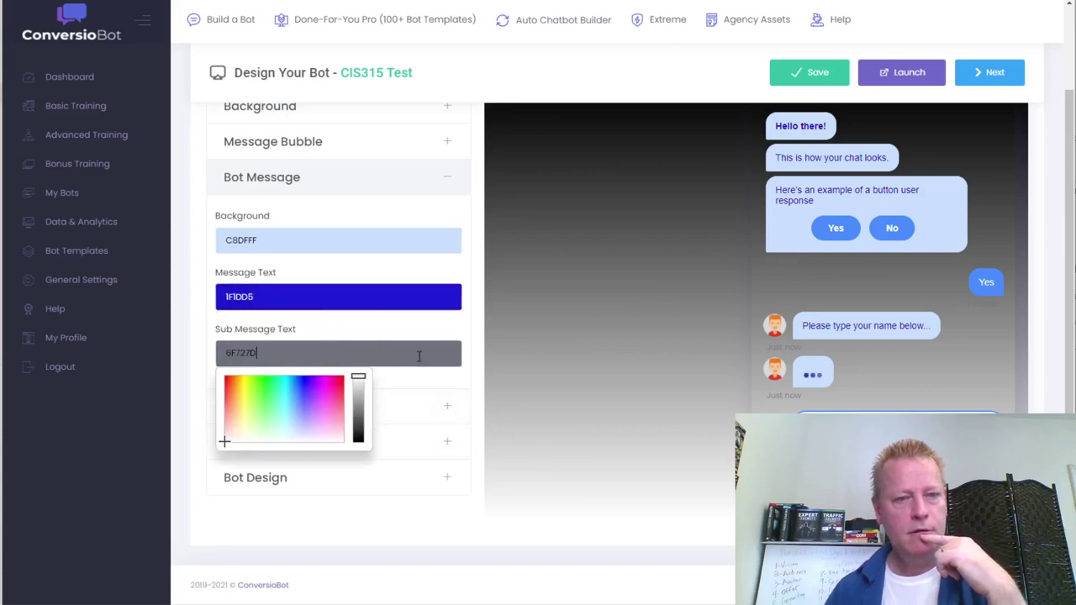
left_click(340, 382)
left_click_drag(357, 382, 367, 337)
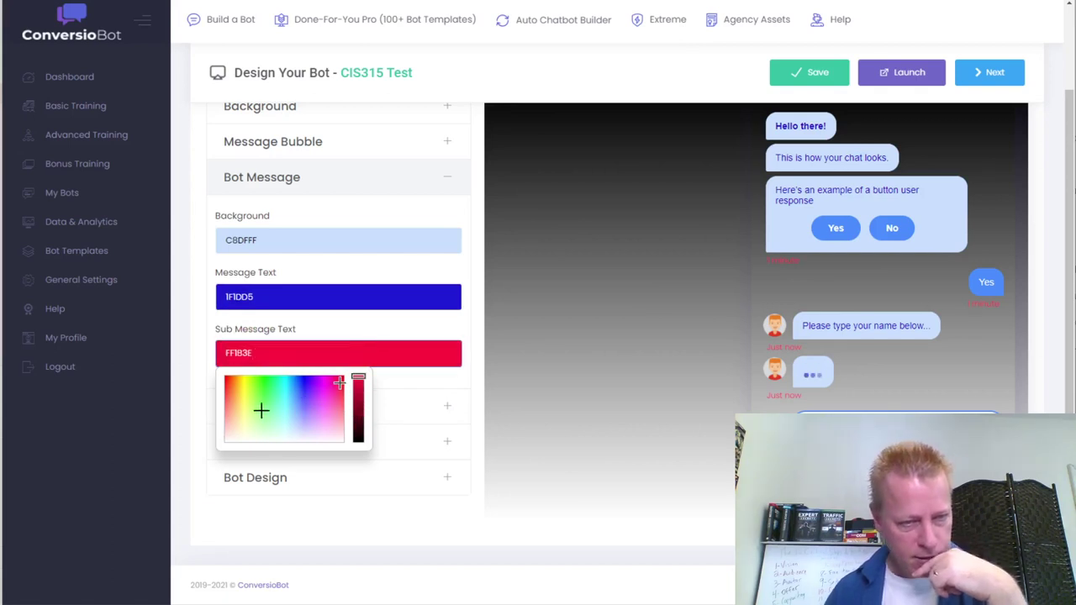
left_click(229, 416)
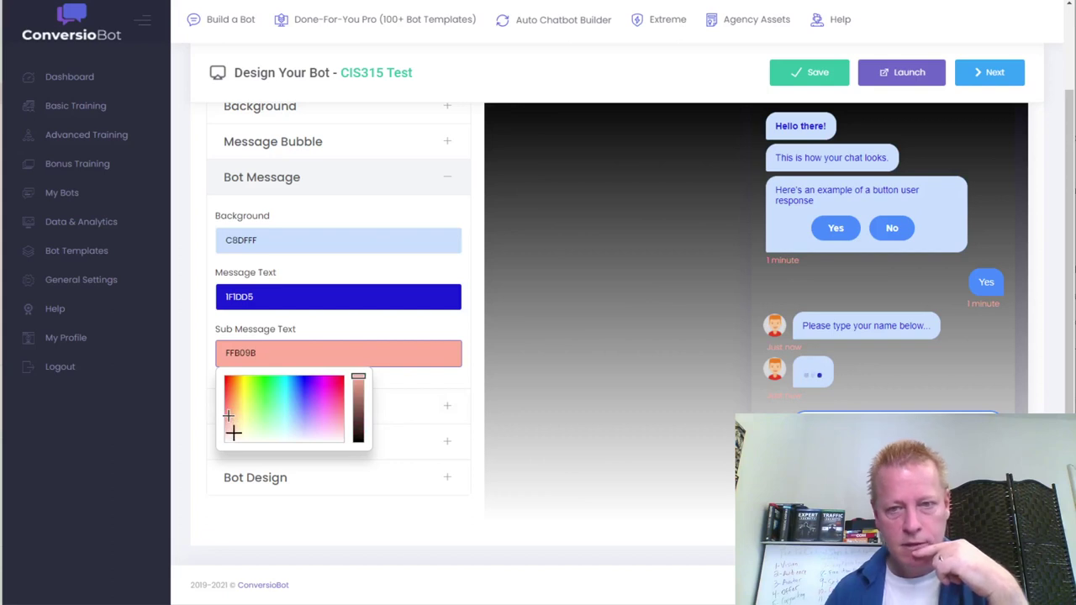
left_click(238, 435)
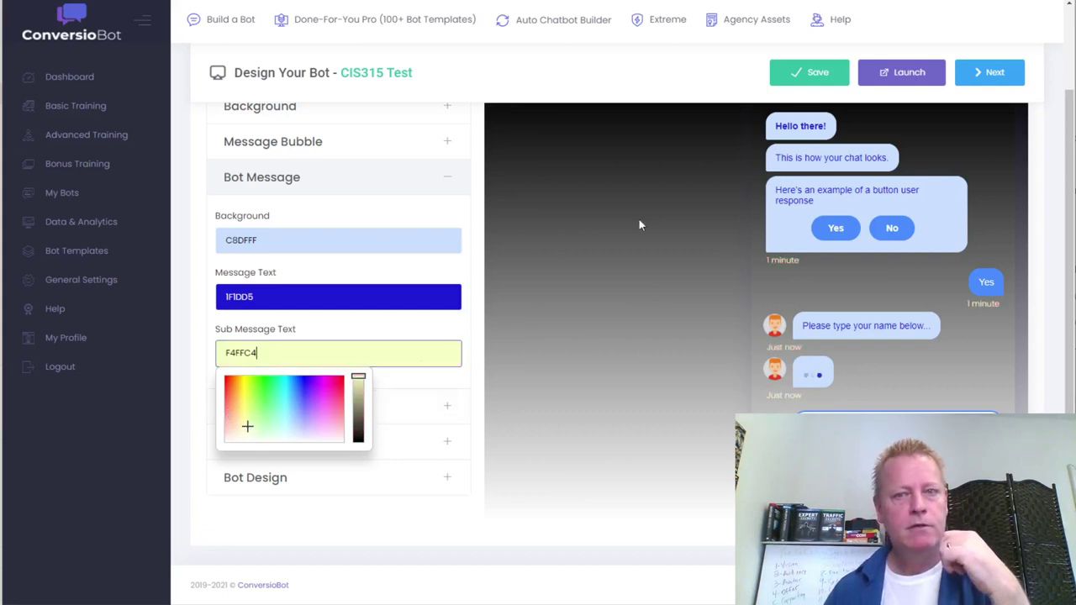
left_click(837, 74)
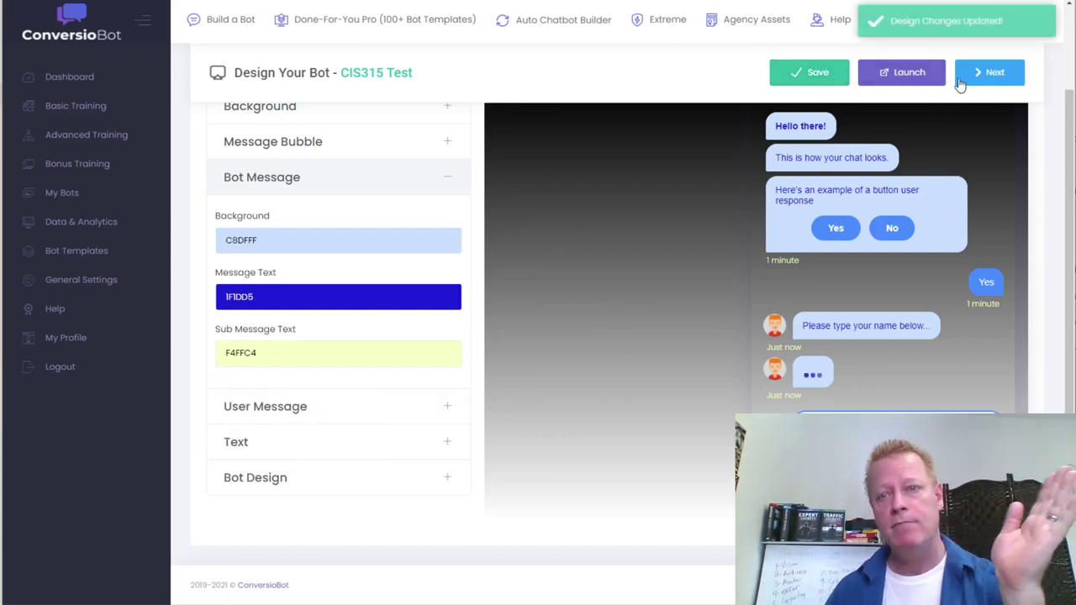
Change the bot's position to Left in the Bot Design settings.
scroll(696, 268, "up", 2)
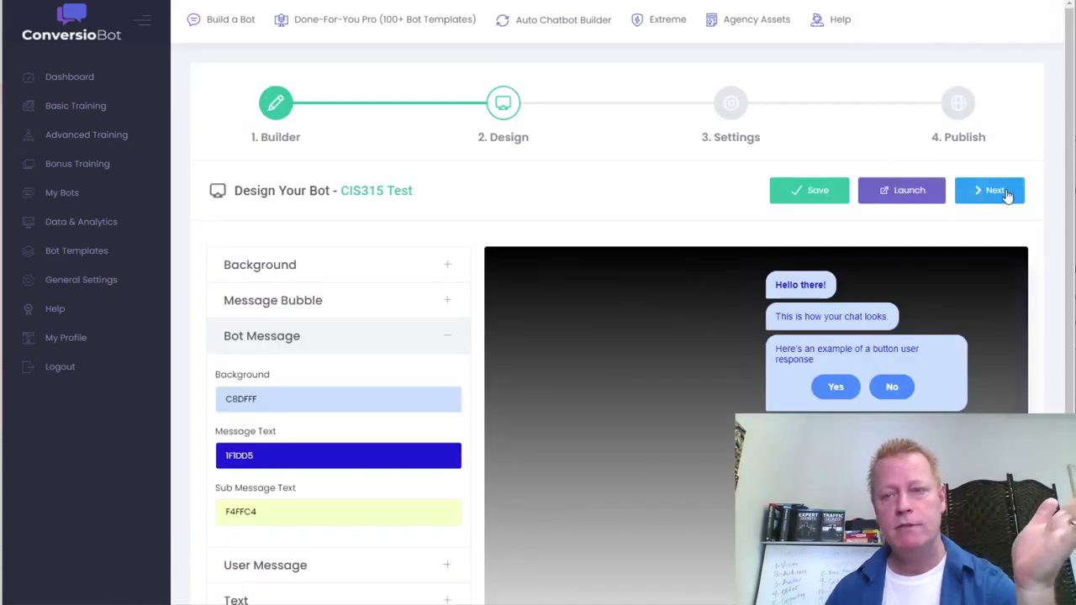
scroll(341, 377, "down", 2)
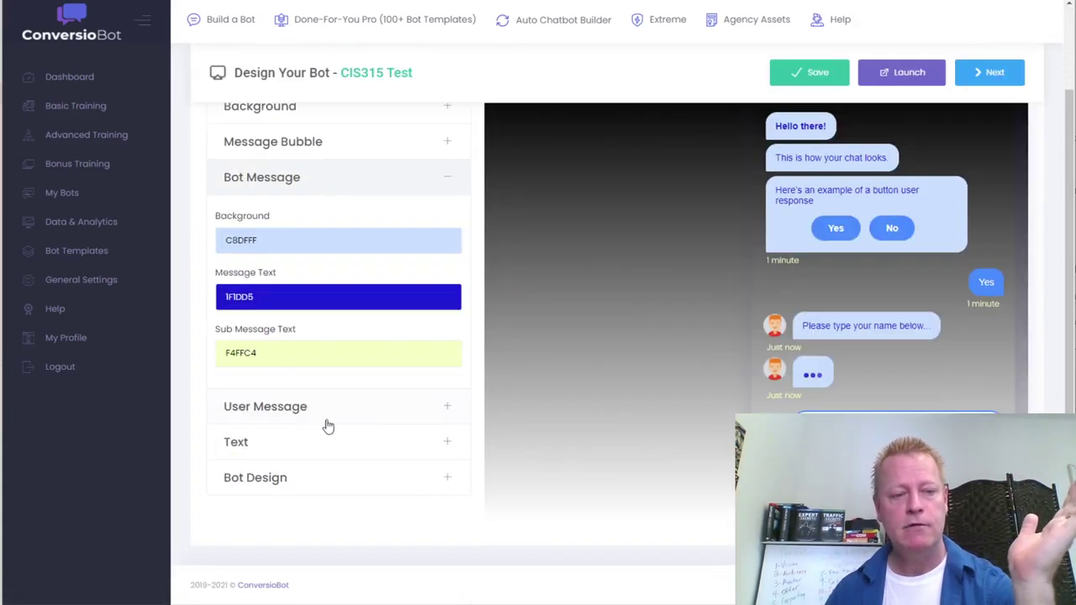
left_click(319, 486)
scroll(357, 505, "down", 4)
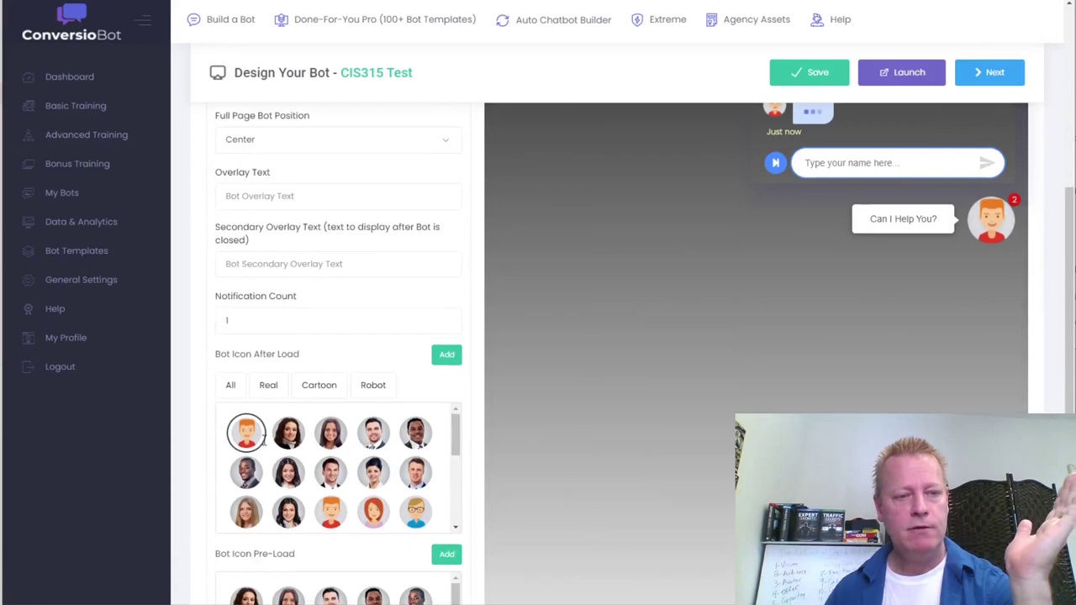
scroll(261, 210, "up", 1)
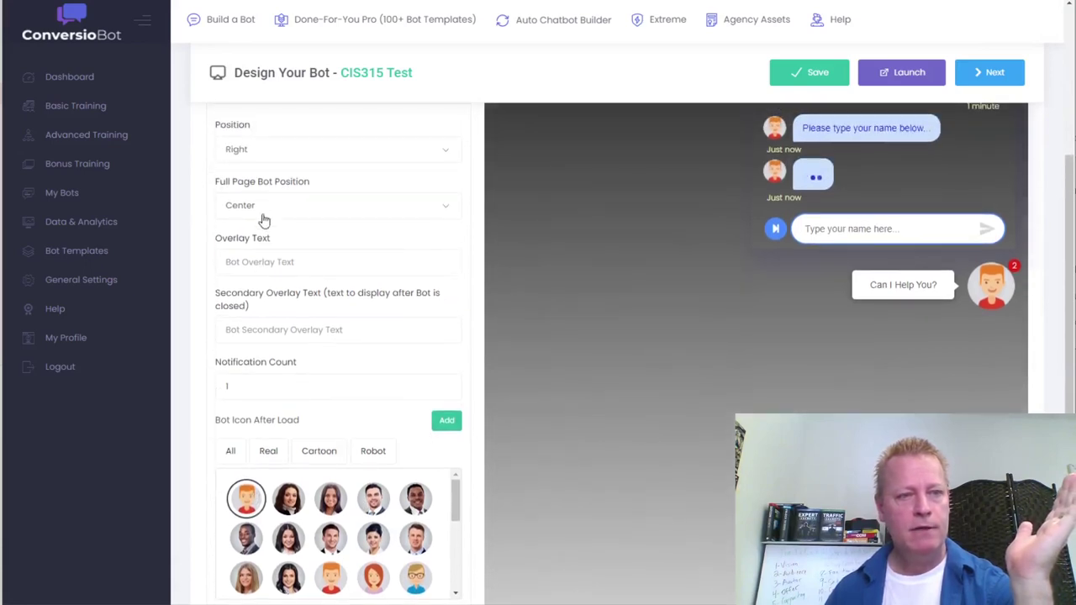
left_click(256, 159)
left_click(253, 182)
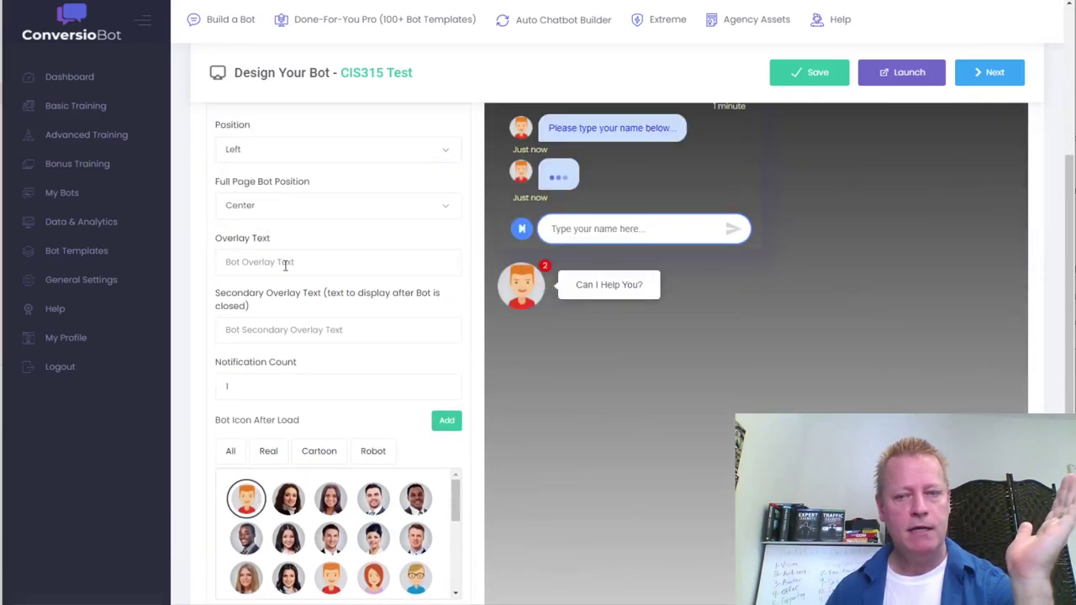
scroll(299, 379, "down", 2)
left_click(444, 223)
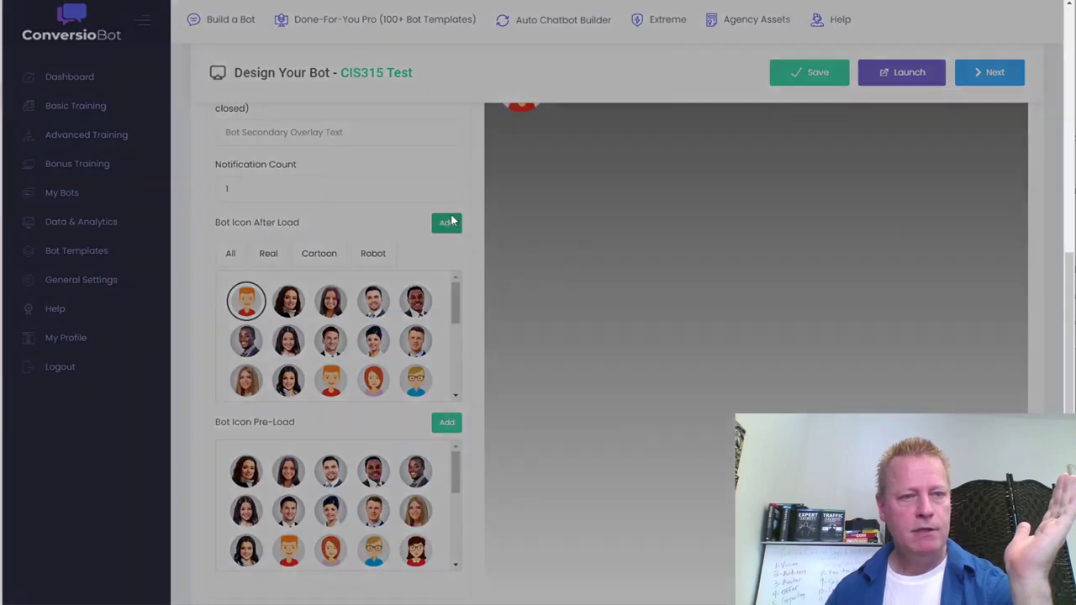
left_click(471, 94)
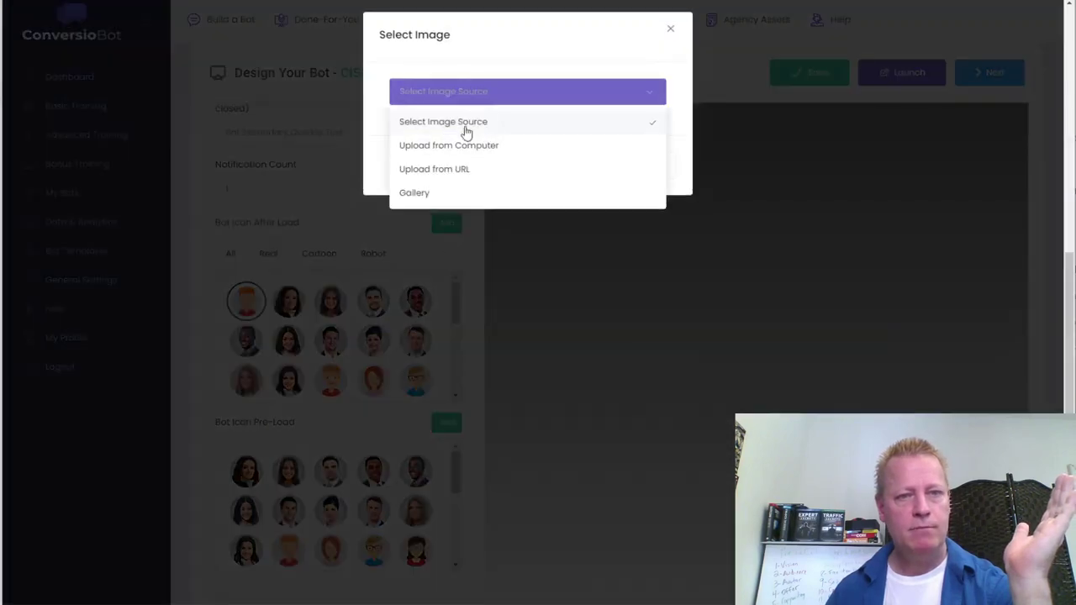
left_click(415, 195)
left_click(452, 171)
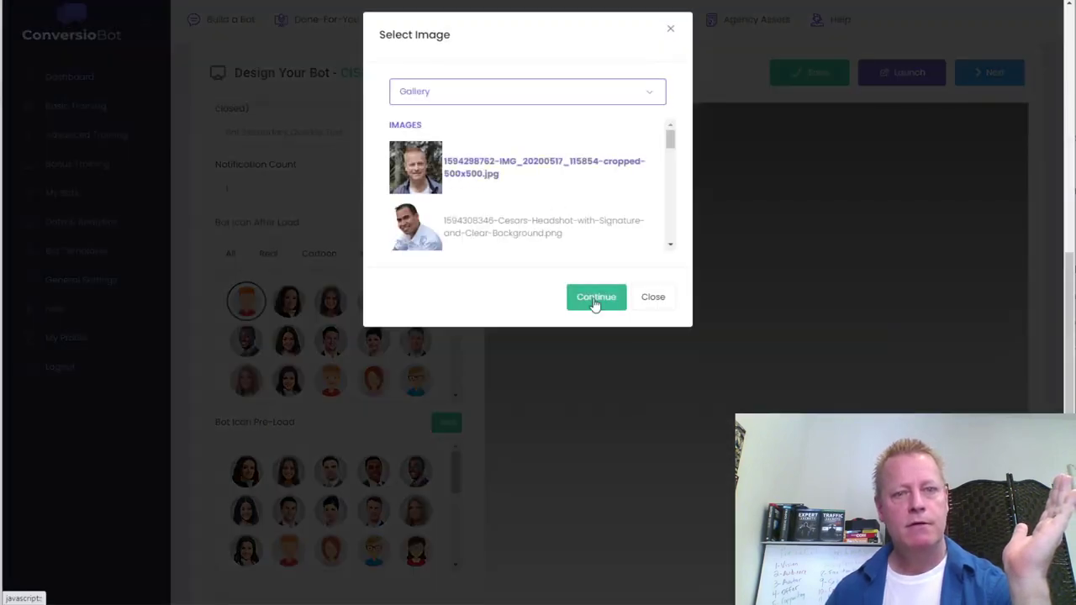
left_click(594, 299)
left_click(446, 422)
left_click(475, 98)
left_click(451, 194)
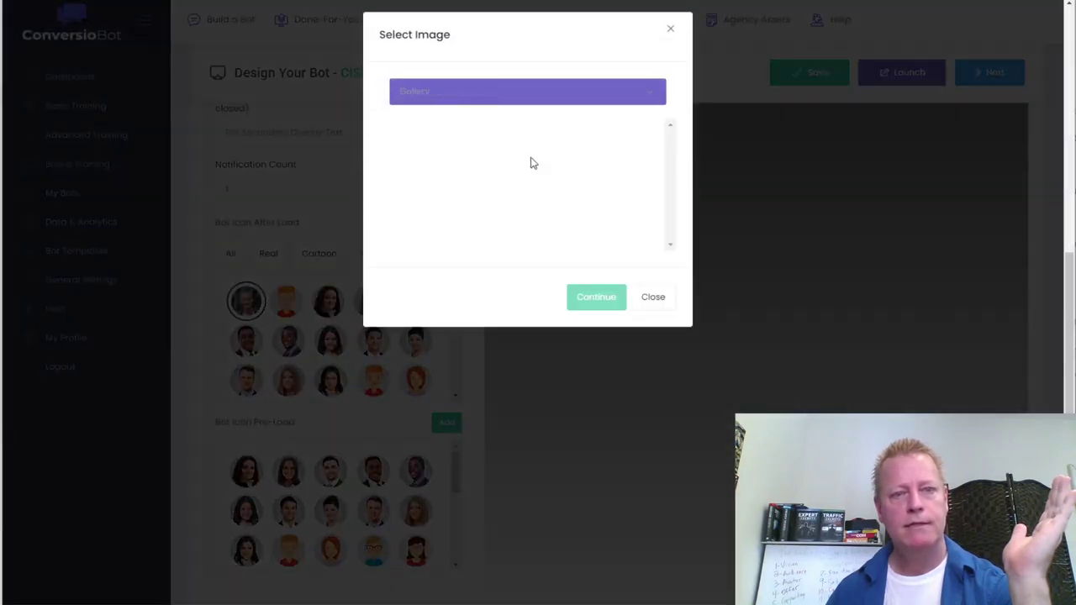
scroll(485, 201, "down", 3)
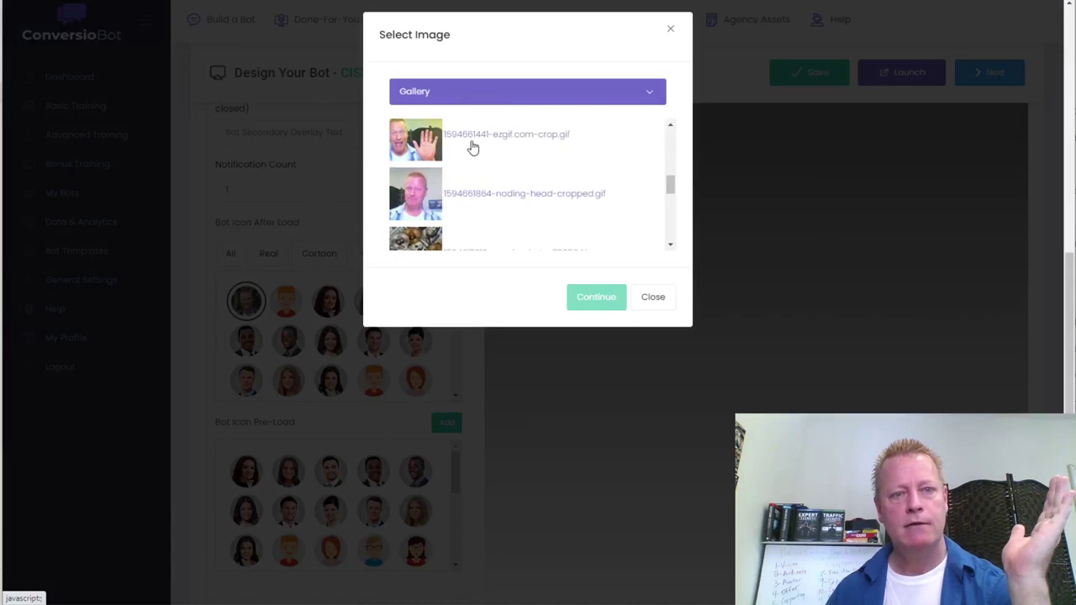
left_click(470, 141)
left_click(598, 299)
left_click(820, 75)
left_click(894, 74)
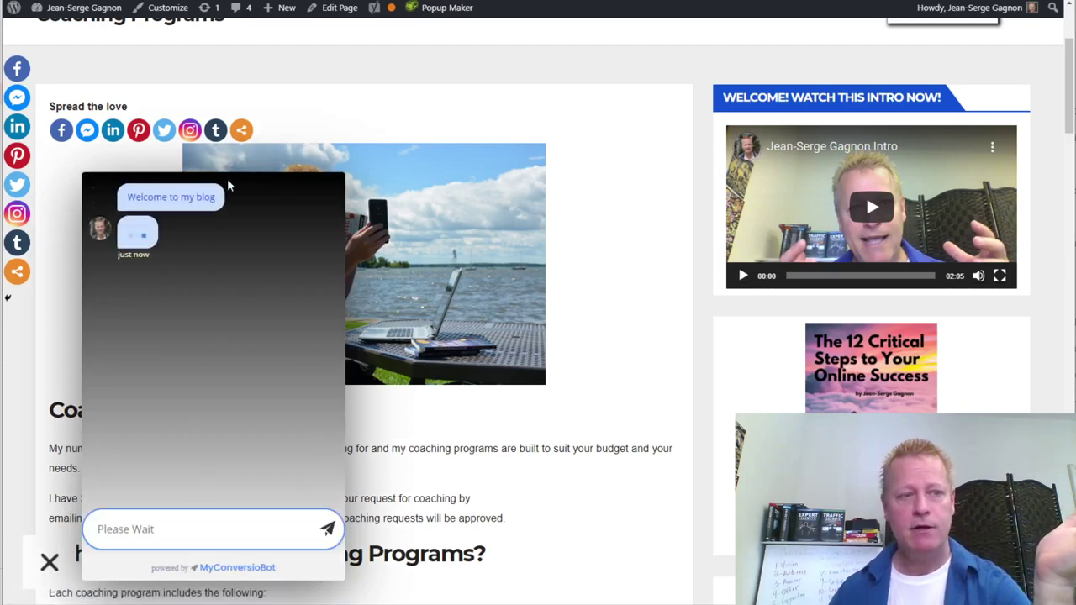
Test the restyled bot on the live Coaching Programs page by answering Sure and submitting a first name.
left_click(154, 278)
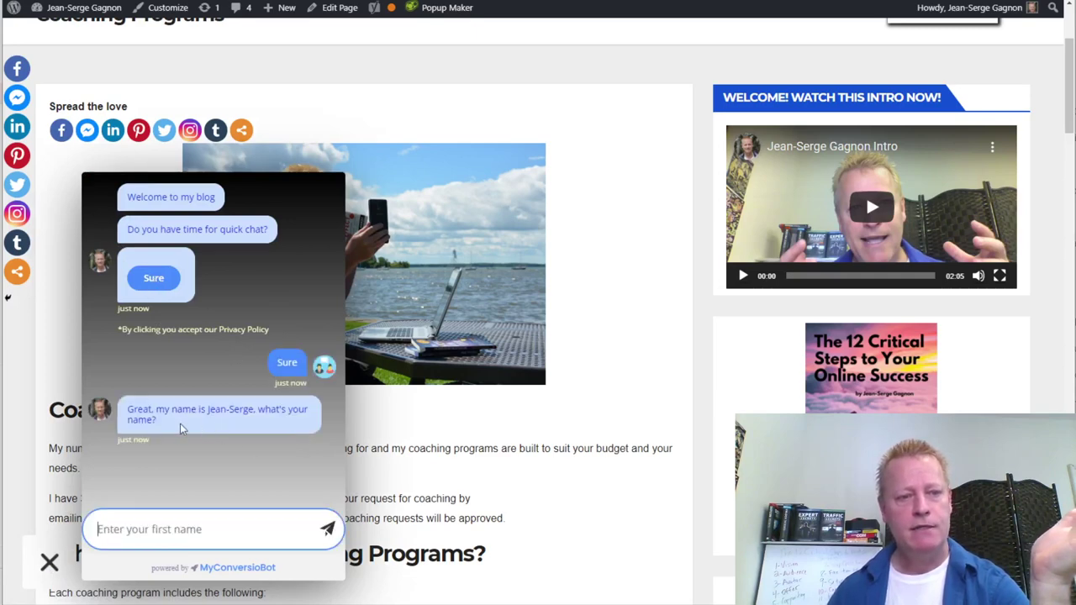
left_click(162, 515)
type("Bob")
key("Return")
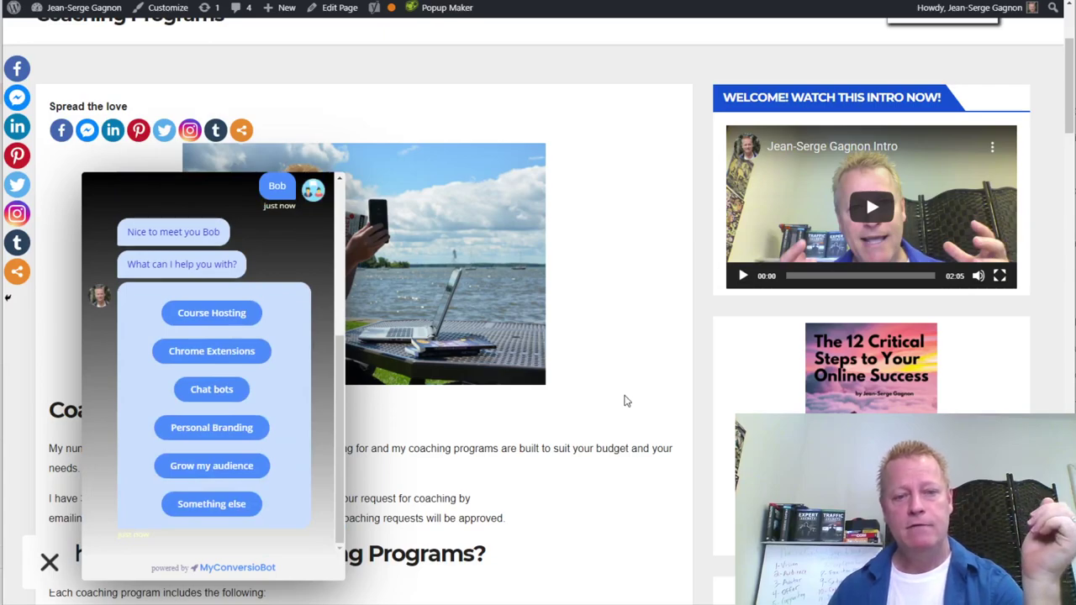
Close the chat bot window and look through the whole Coaching Programs page with the bot minimized.
left_click(50, 562)
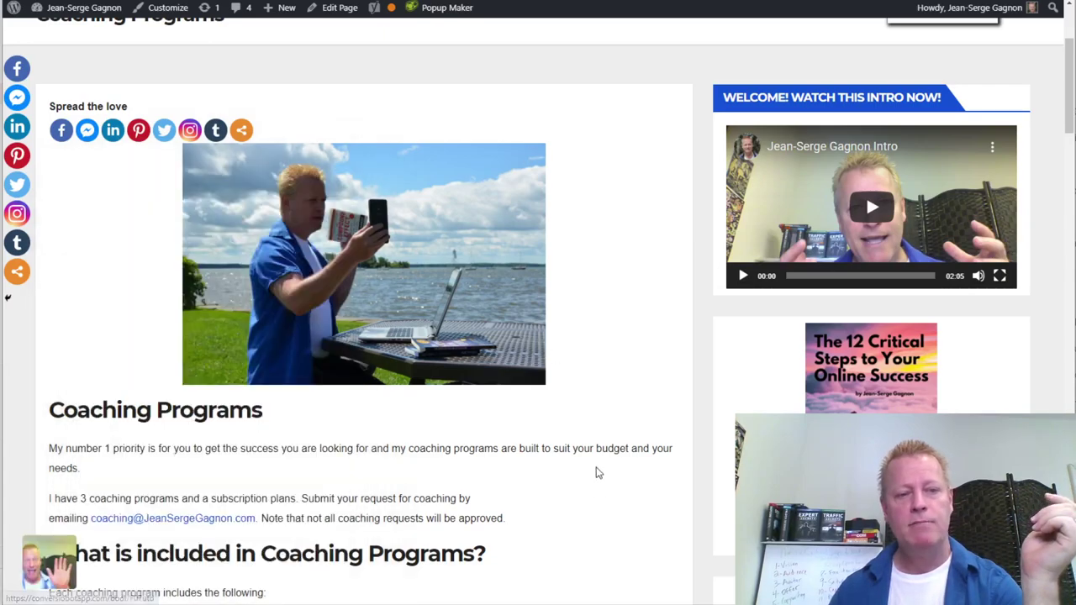
scroll(546, 445, "down", 8)
scroll(525, 425, "down", 7)
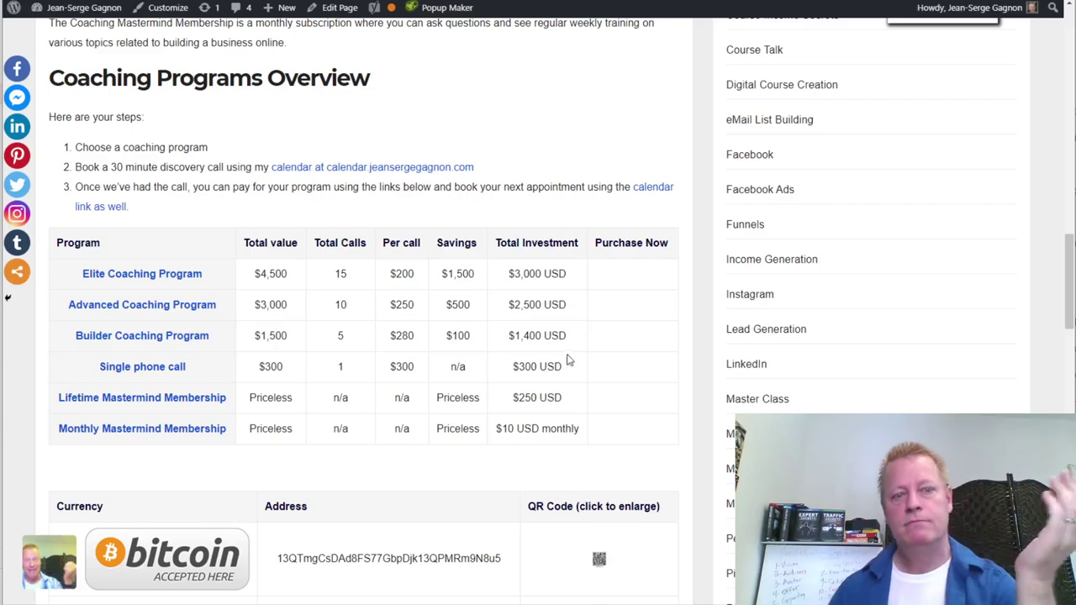
scroll(588, 402, "down", 12)
scroll(588, 400, "up", 15)
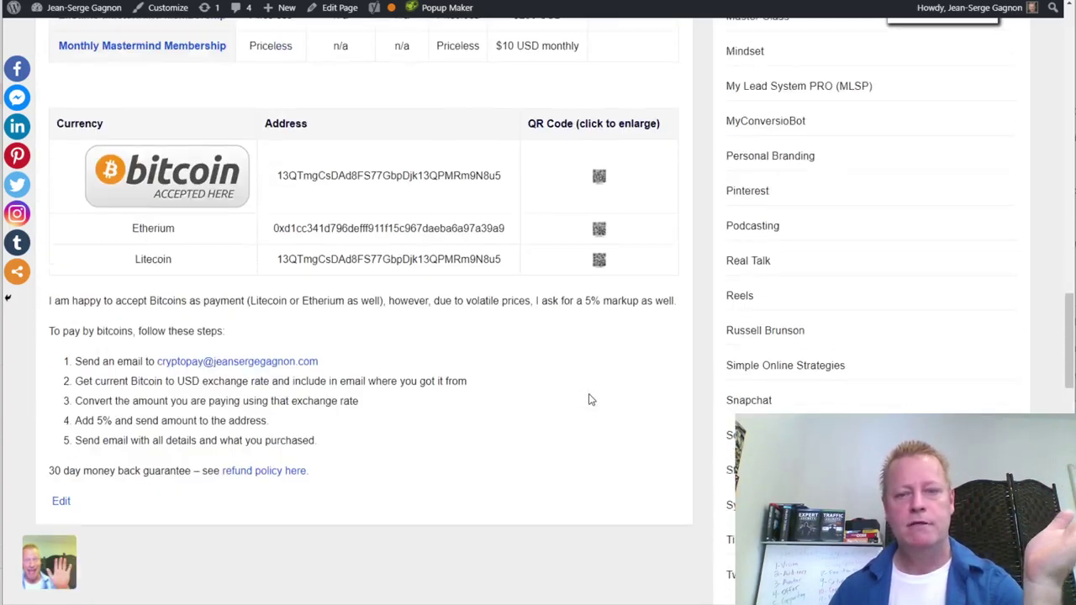
scroll(588, 400, "up", 2)
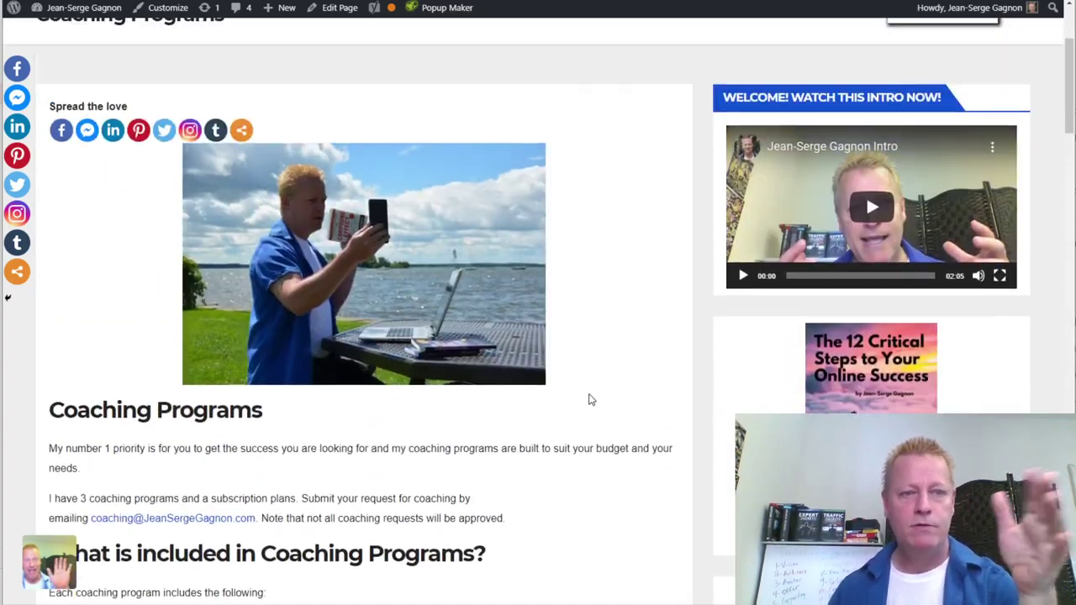
Read the descriptions of the individual coaching programs, starting with the Elite Coaching Program.
scroll(585, 402, "down", 8)
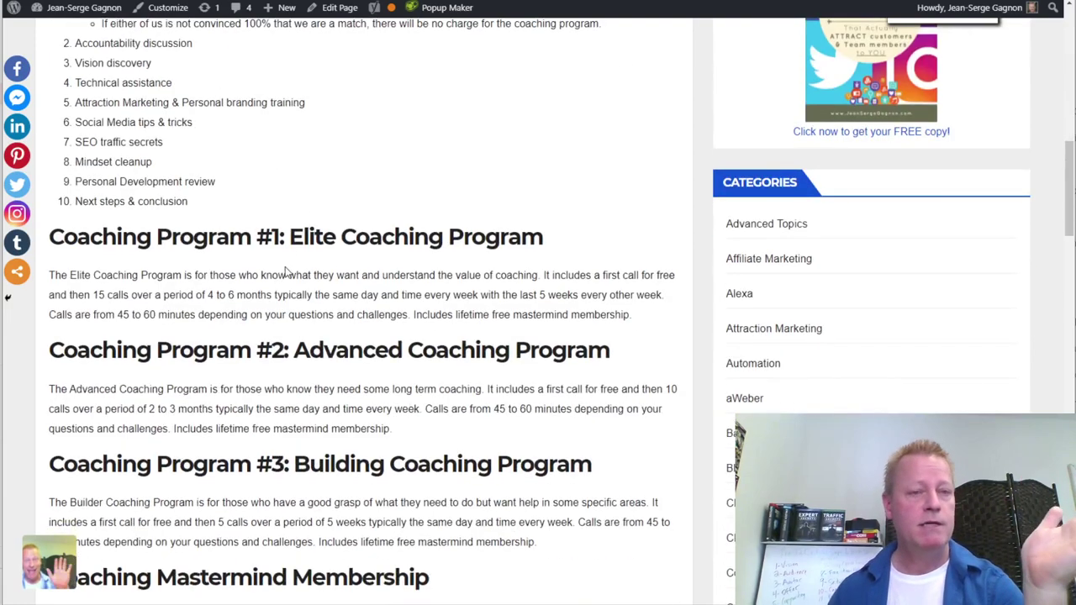
left_click_drag(291, 240, 462, 238)
scroll(485, 273, "down", 3)
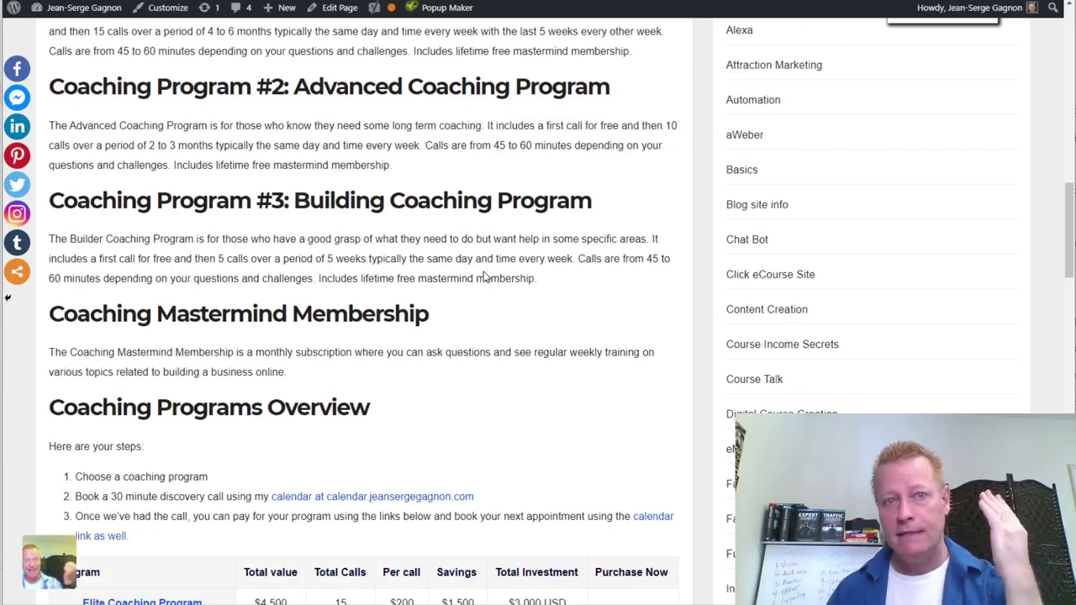
Compare the Total Calls of the Elite, Advanced, Builder and Single phone call programs in the Coaching Programs Overview table.
scroll(485, 277, "down", 8)
scroll(487, 274, "up", 2)
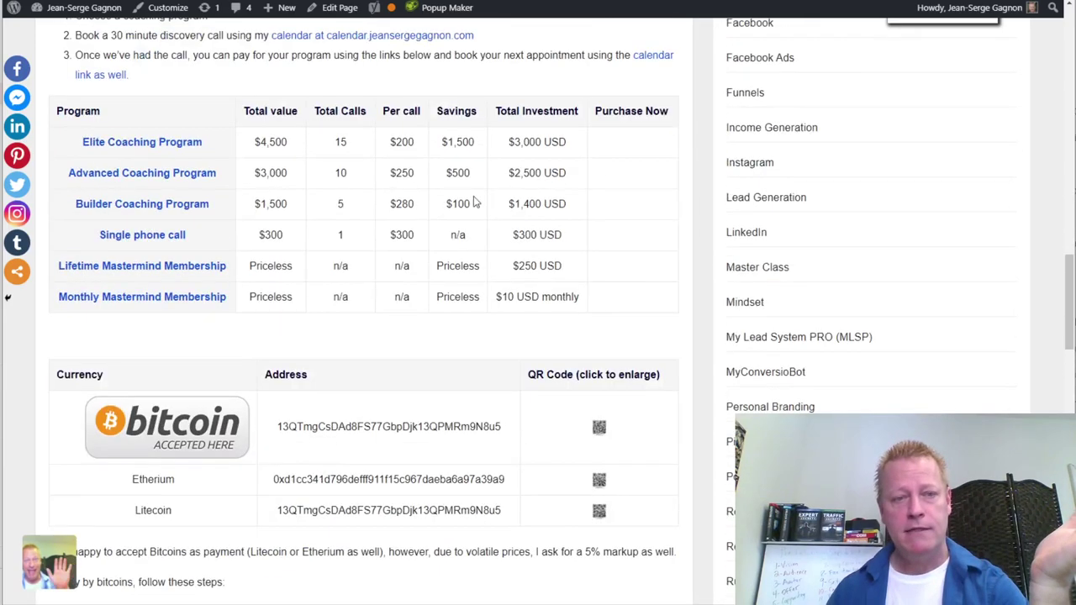
double_click(339, 143)
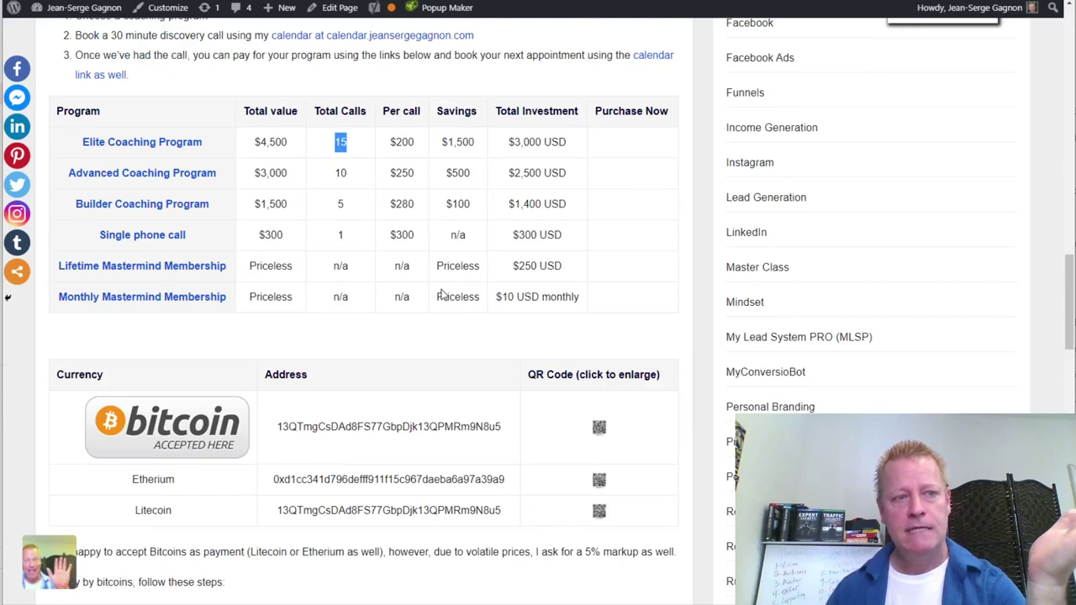
double_click(339, 173)
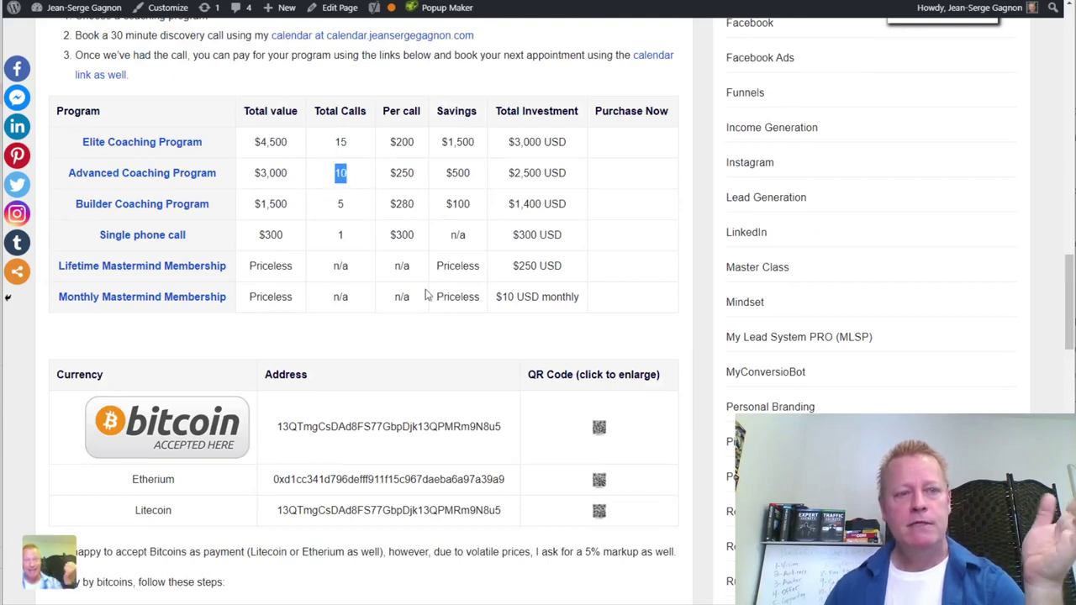
double_click(340, 205)
left_click(336, 239)
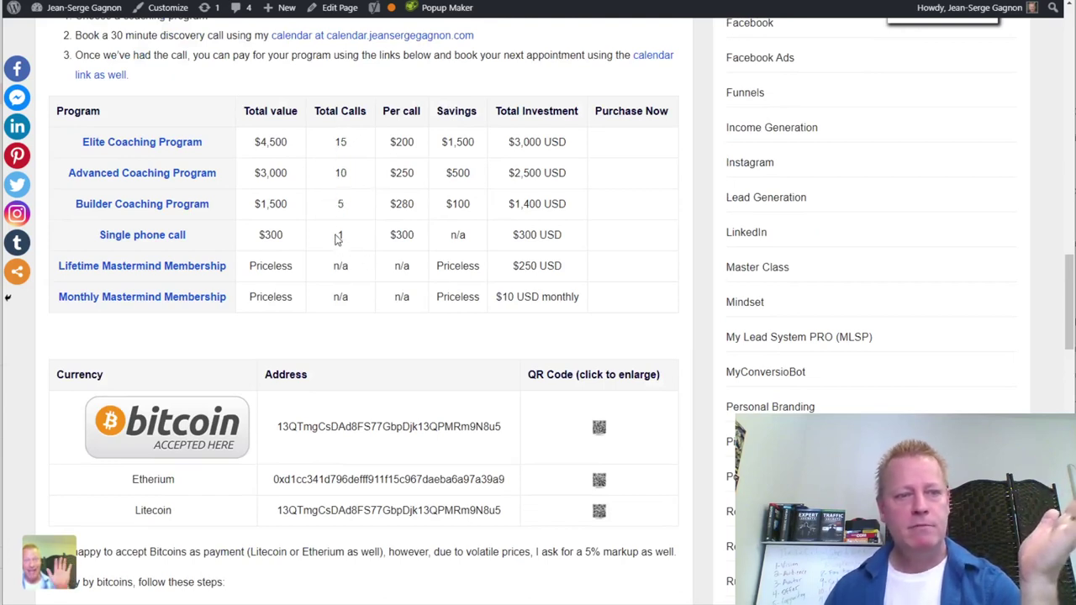
double_click(338, 238)
scroll(422, 375, "up", 1)
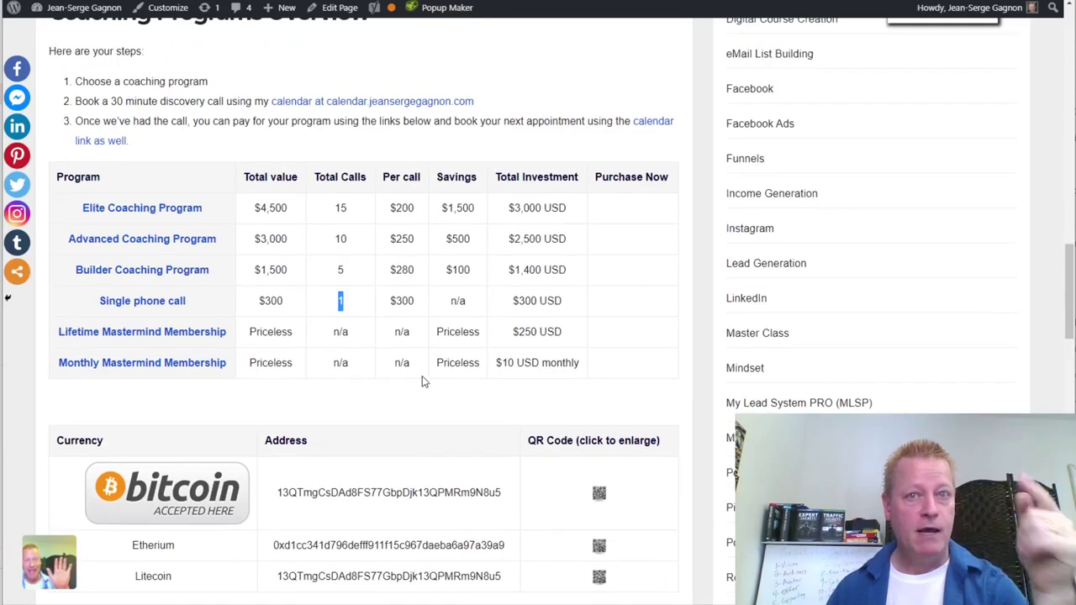
Review the coaching program descriptions and the list of what is included in the Coaching Programs.
scroll(416, 374, "up", 10)
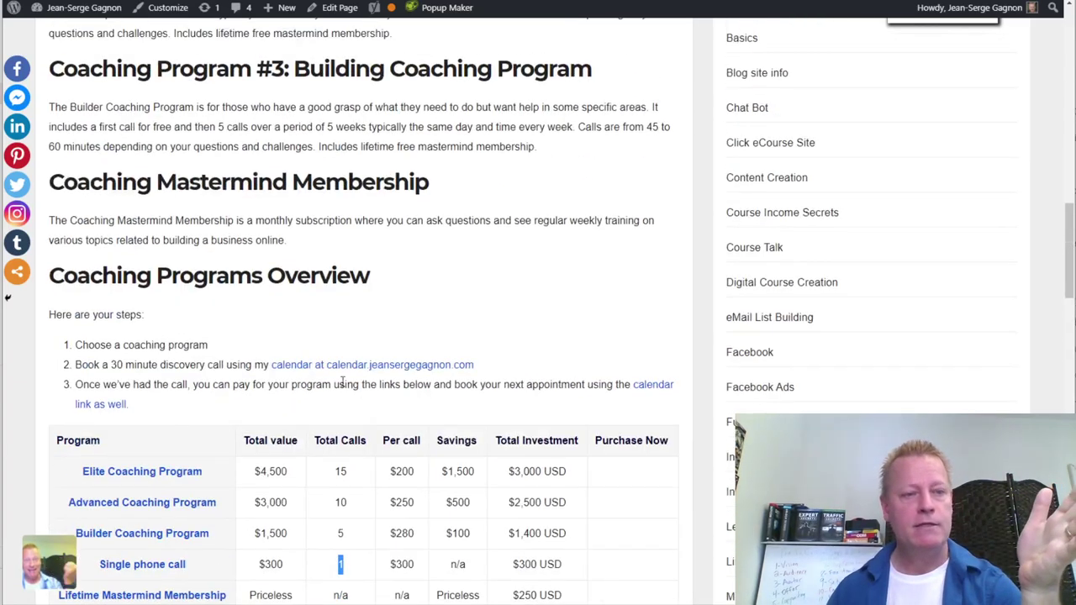
scroll(302, 361, "down", 2)
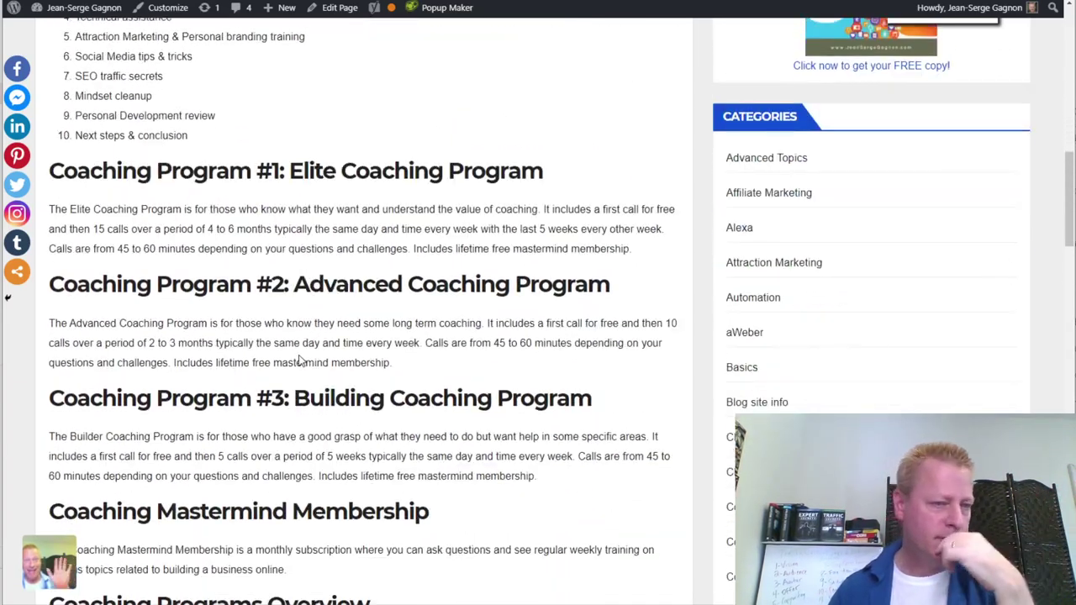
scroll(308, 361, "down", 1)
scroll(307, 361, "up", 5)
scroll(308, 361, "up", 1)
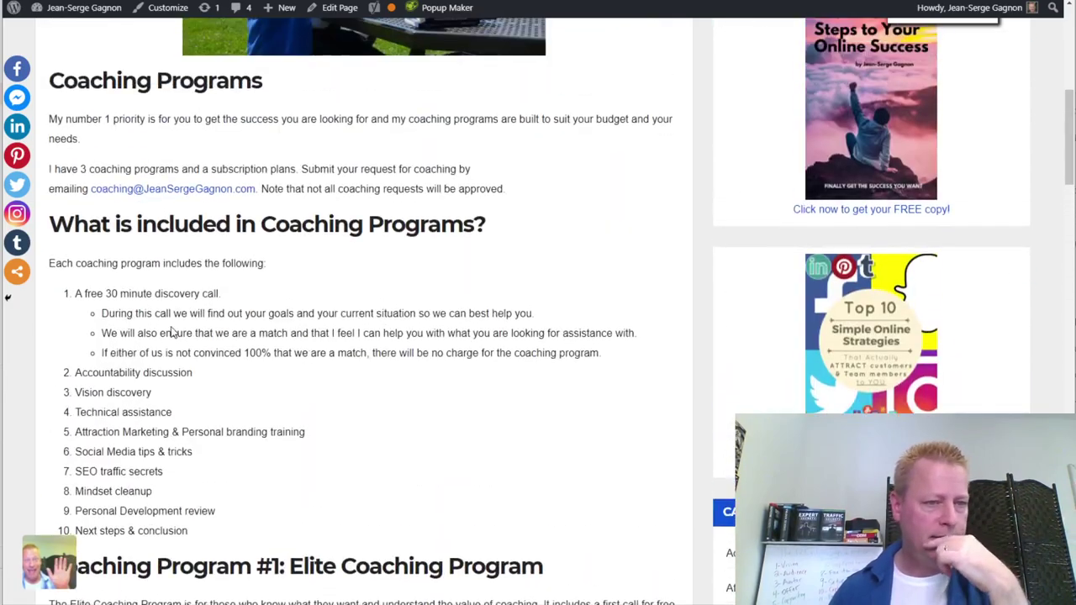
scroll(173, 332, "down", 2)
scroll(168, 336, "up", 1)
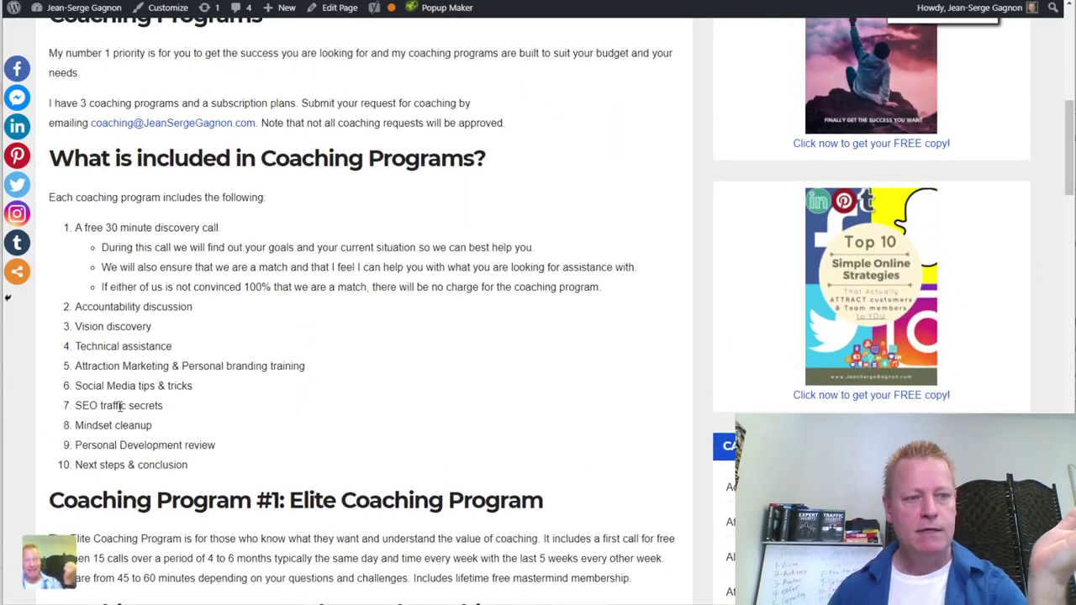
scroll(383, 411, "up", 5)
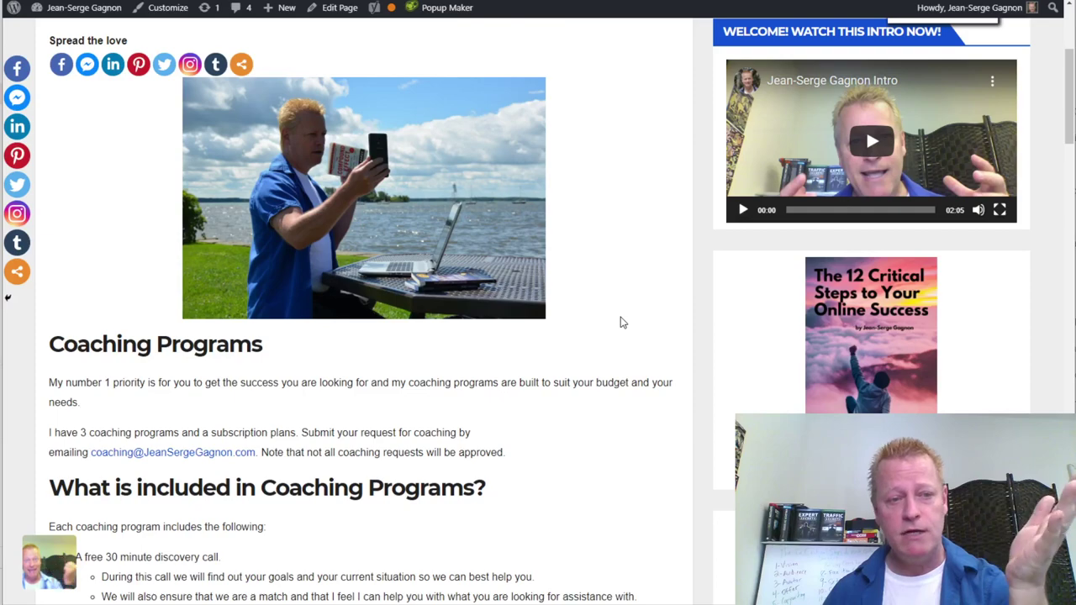
scroll(622, 322, "down", 3)
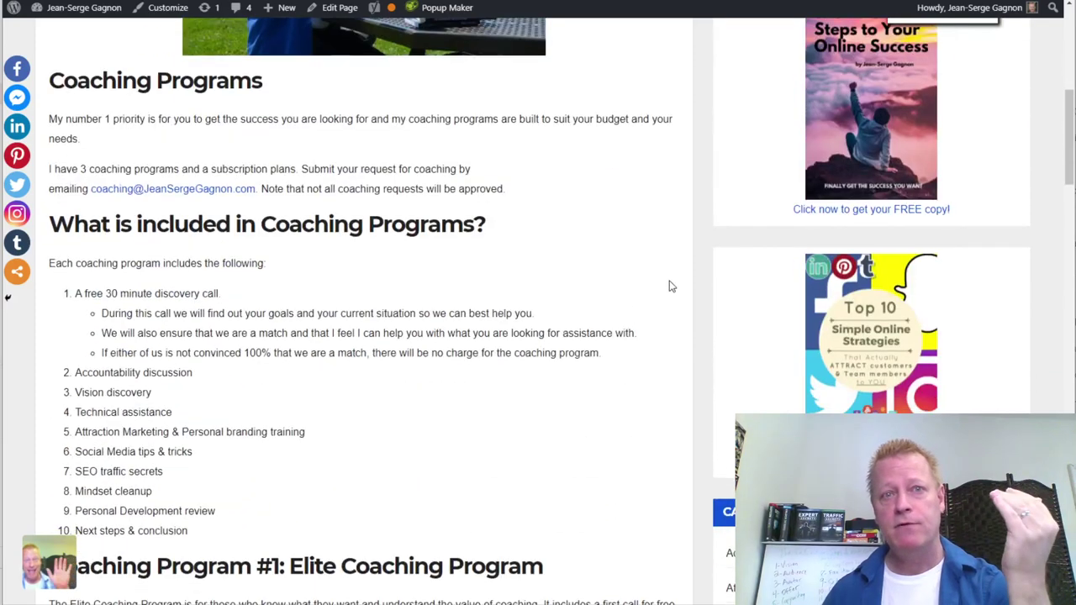